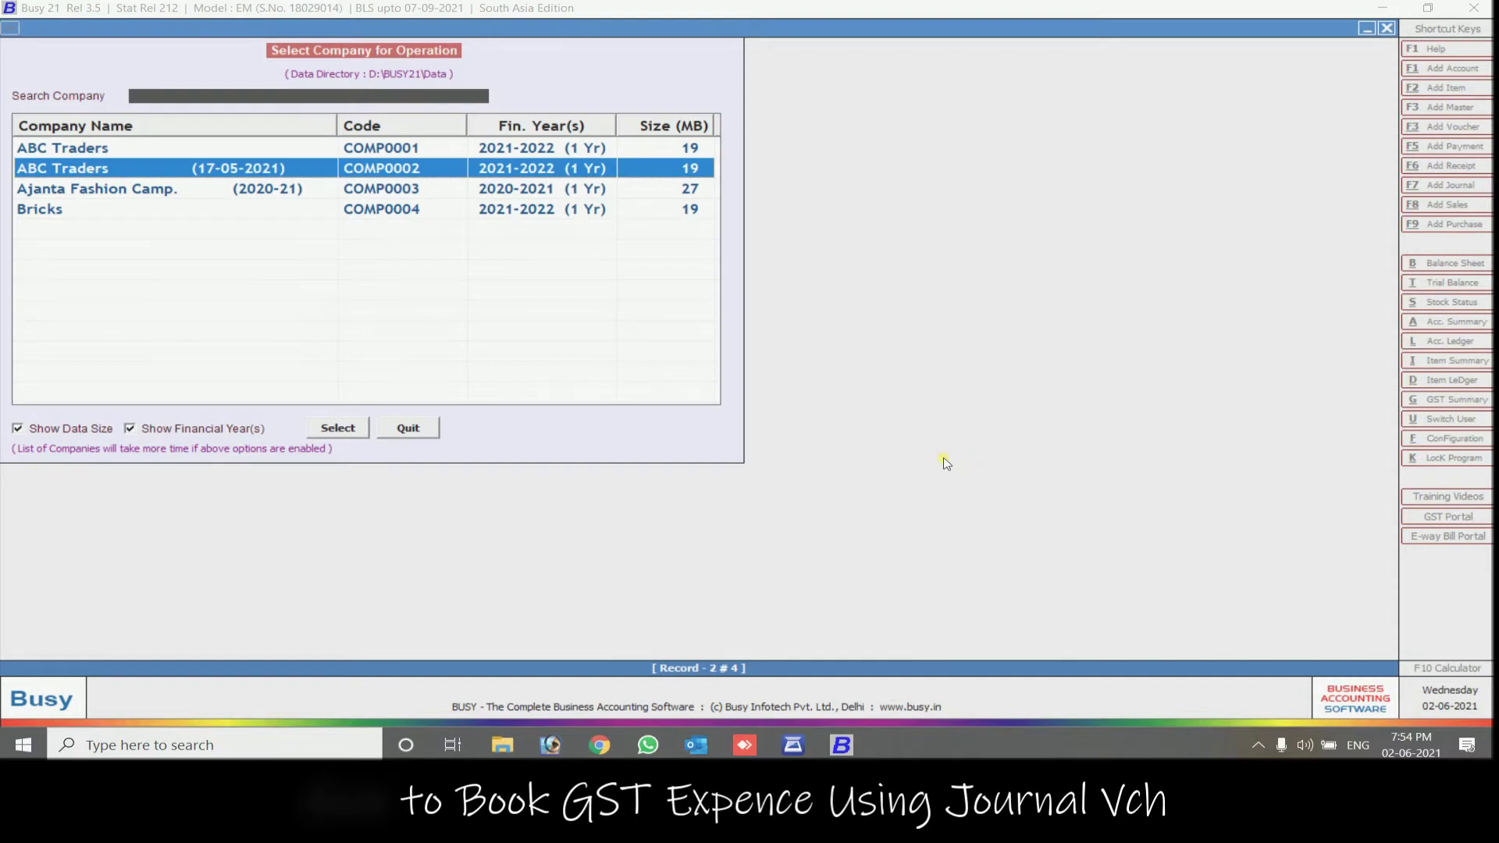
Open the ABC Traders (17-05-2021) company and generate its balance sheet report
text(1)
key(Return)
text(1)
key(Return)
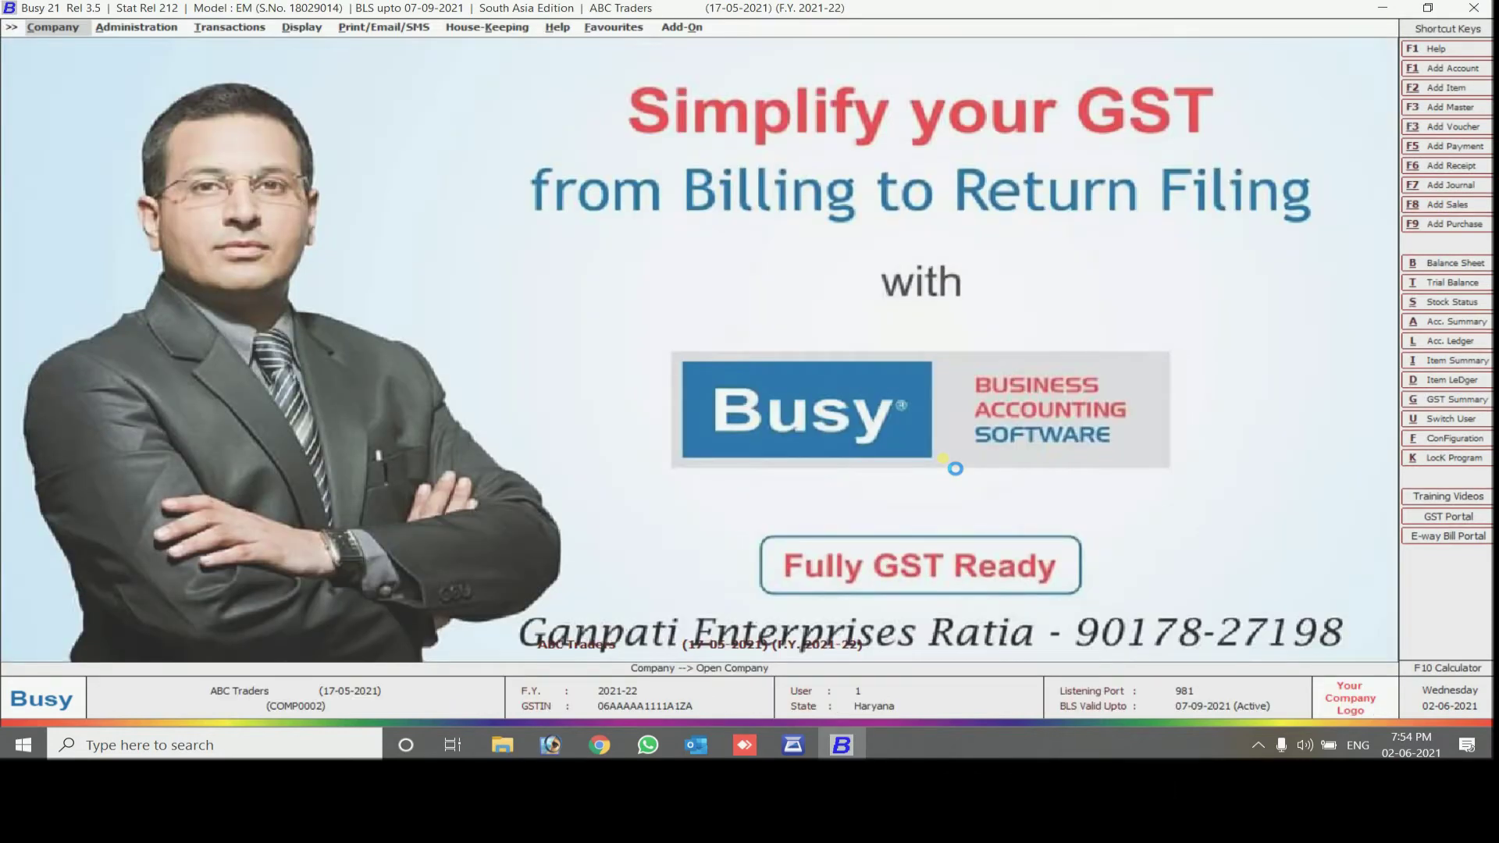
key(Right)
key(Right)
key(Right)
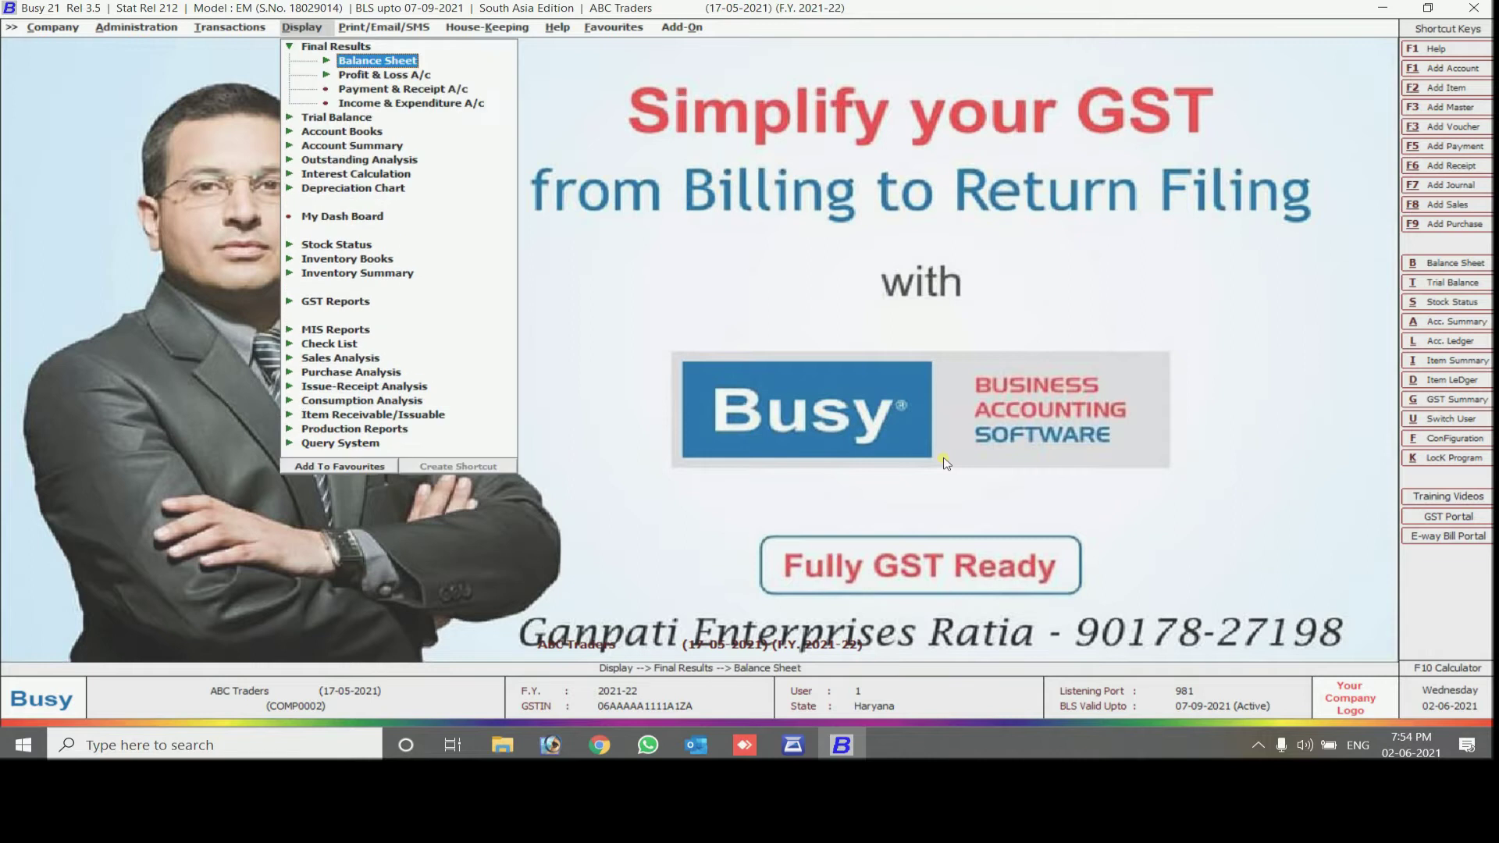
key(Return)
key(Return)
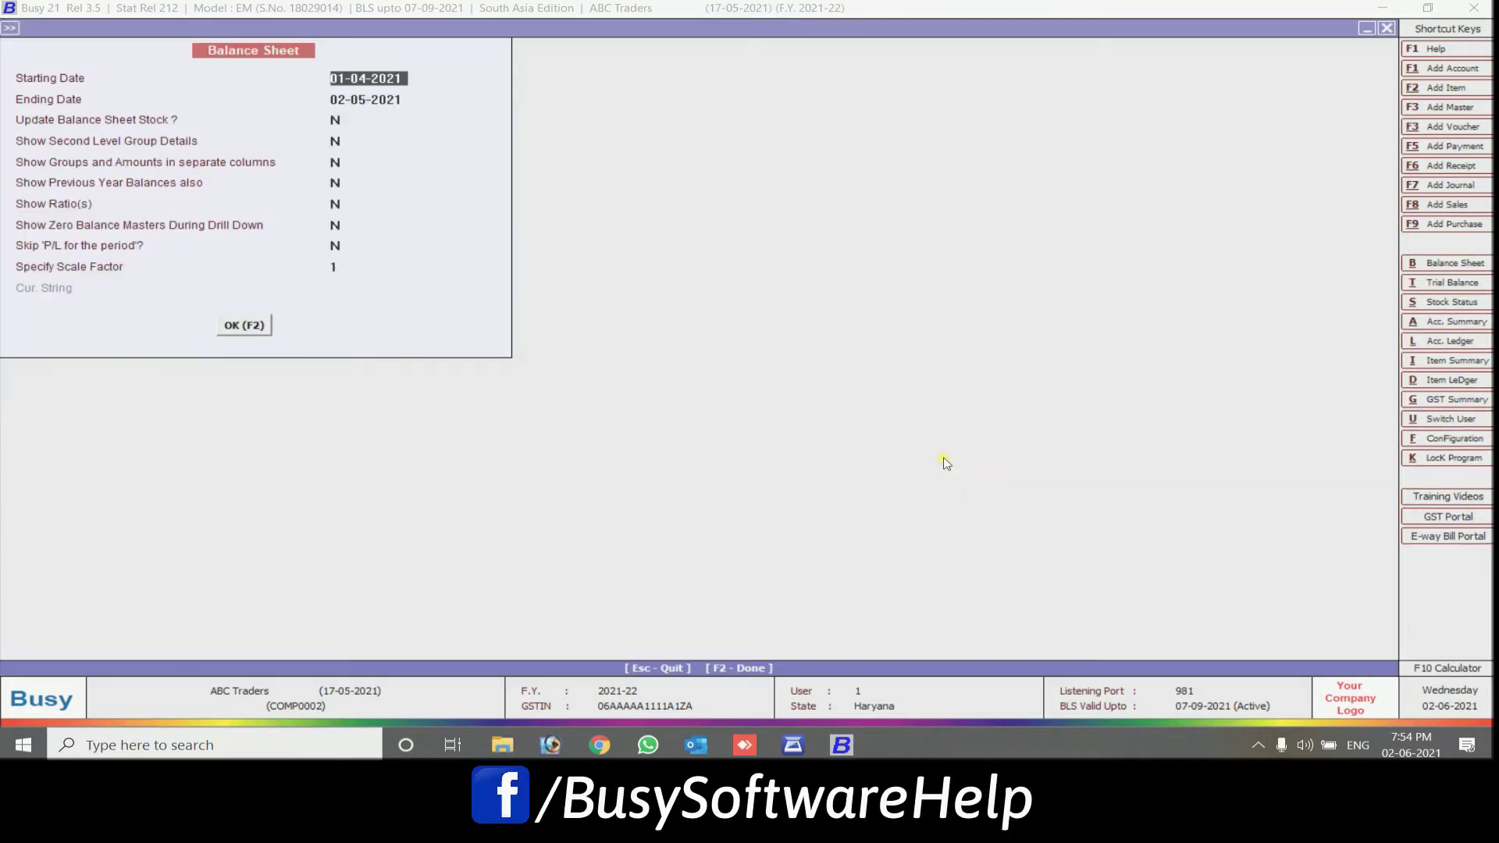
key(Return)
key(F2)
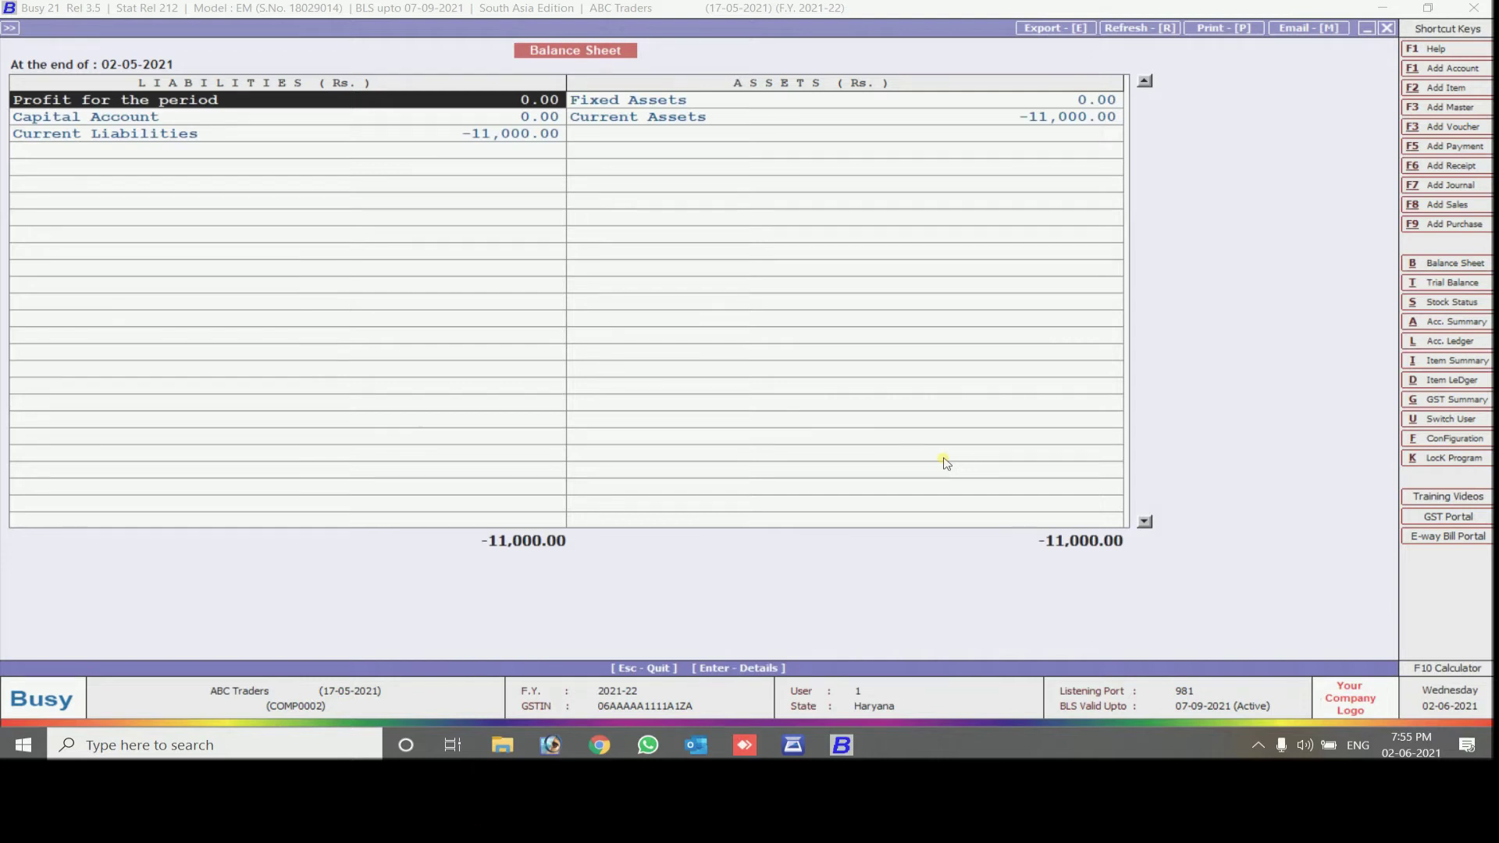
Review the profit and loss account rows and drill into the Closing Stock balances
key(Return)
key(Left)
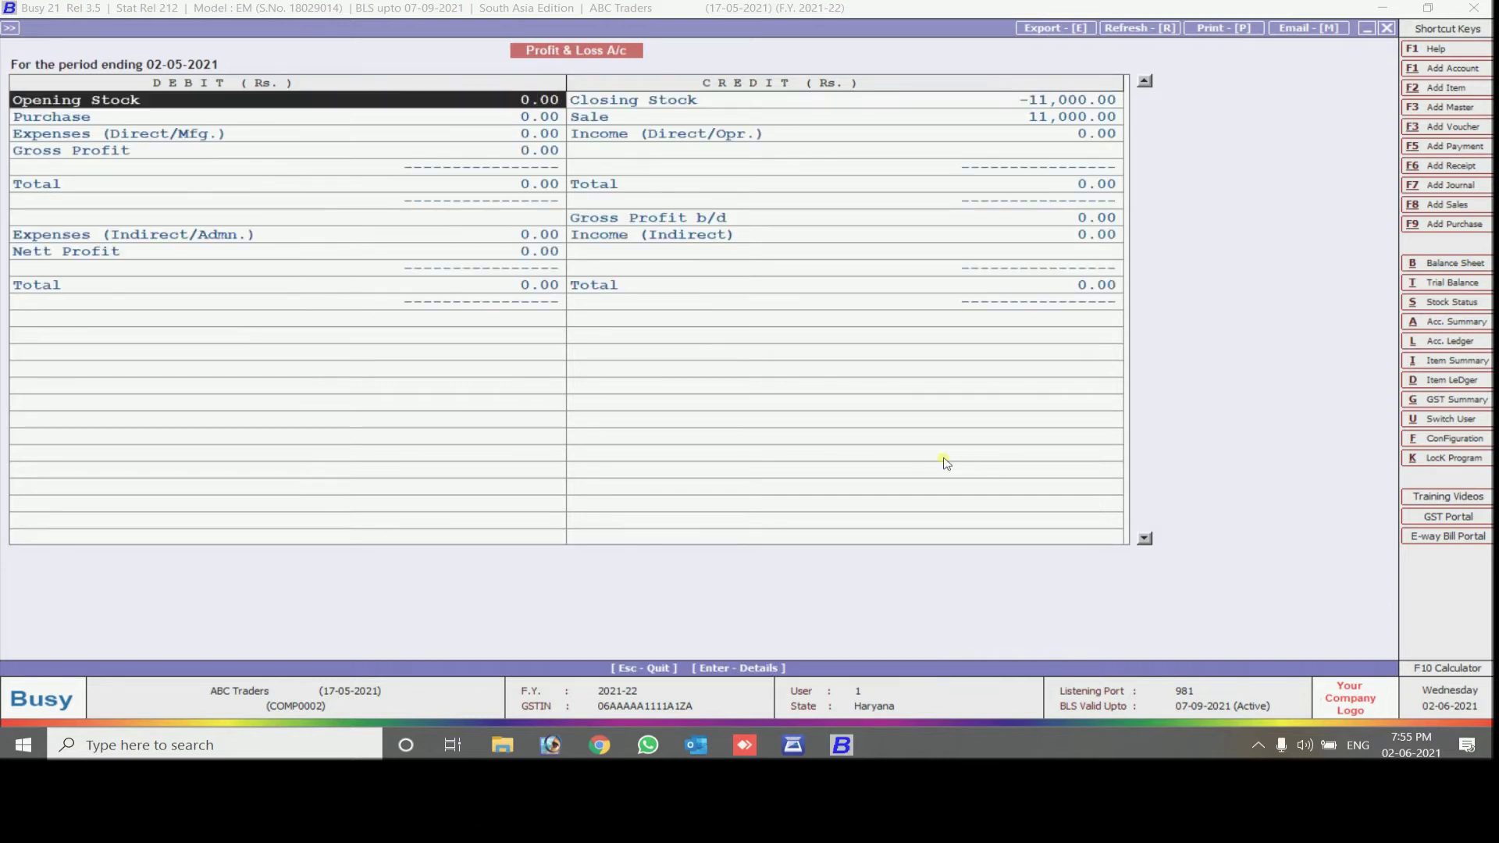
key(Down)
key(Right)
key(Left)
key(Down)
key(Down)
key(Down)
key(Down)
key(Down)
key(Down)
key(Down)
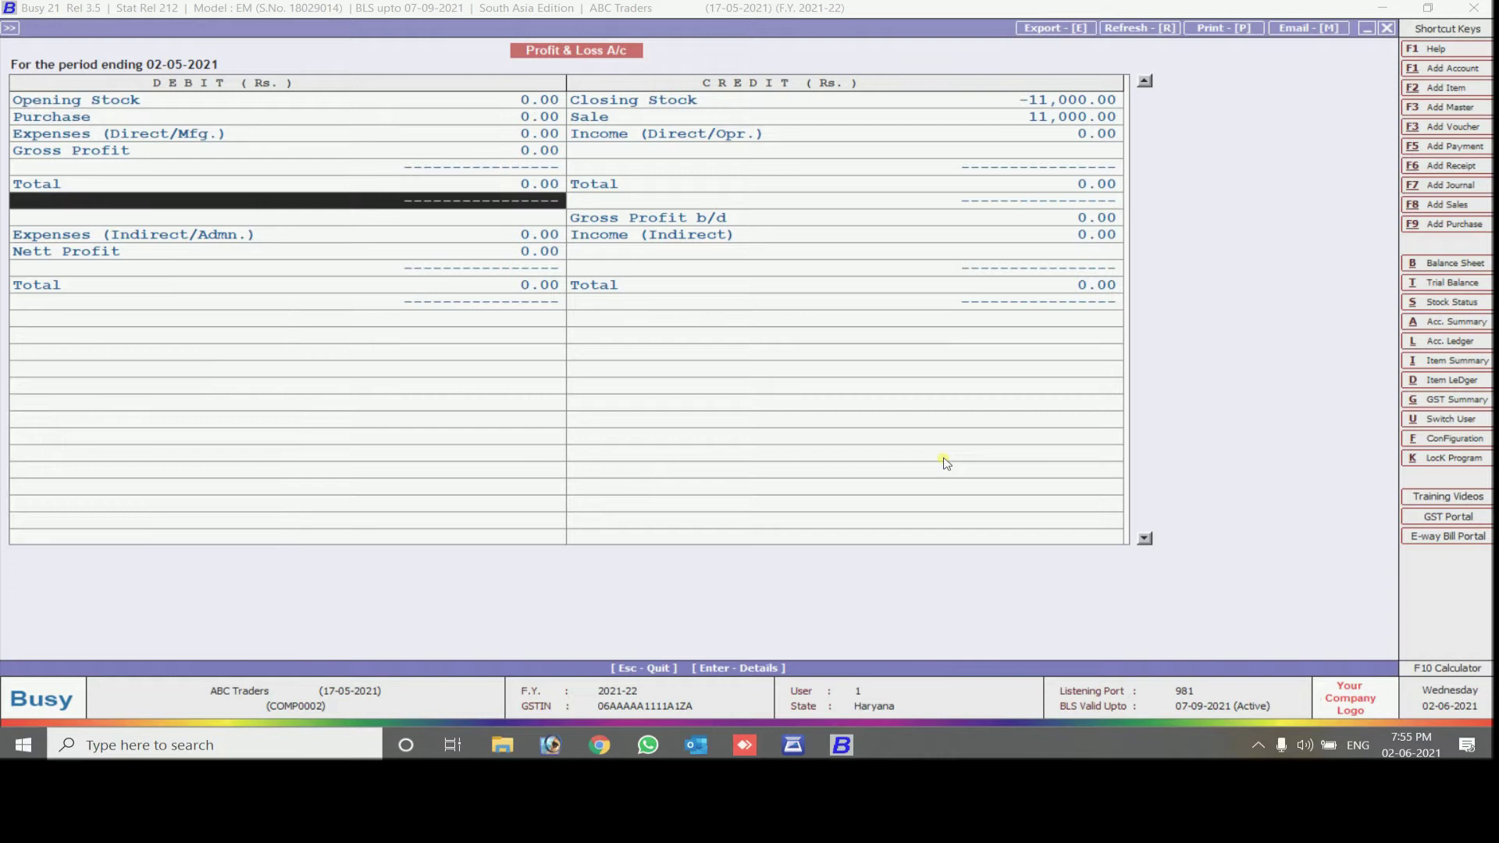
key(Up)
key(Up)
key(Up)
key(Right)
key(Up)
key(Up)
key(Up)
key(Up)
key(Up)
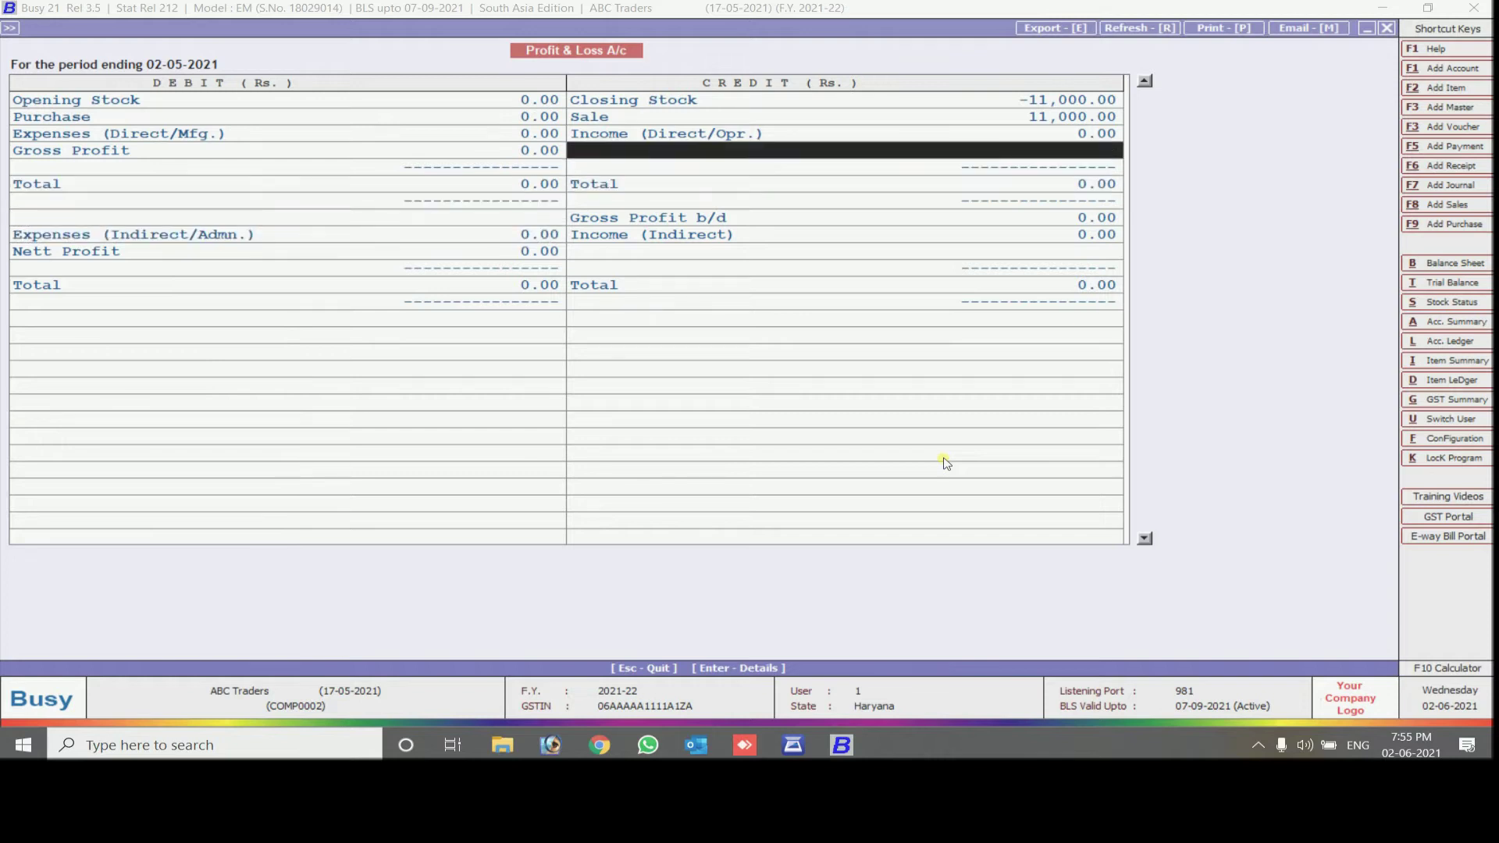
key(Return)
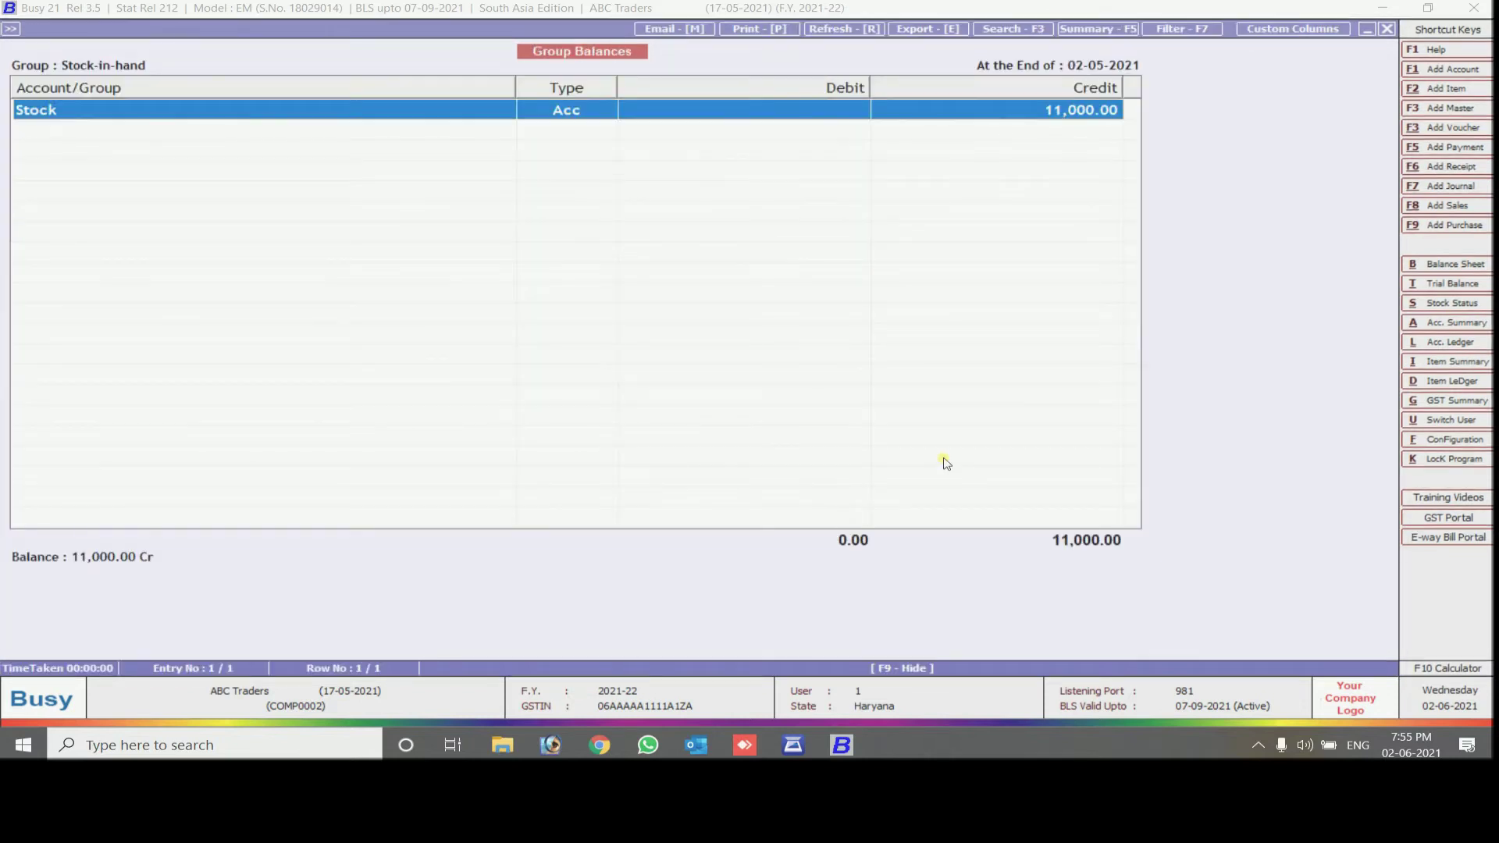
key(Return)
key(Escape)
key(Escape)
Drill into the Sale group and the Sales monthly summary and ledger
key(Down)
key(Return)
key(Return)
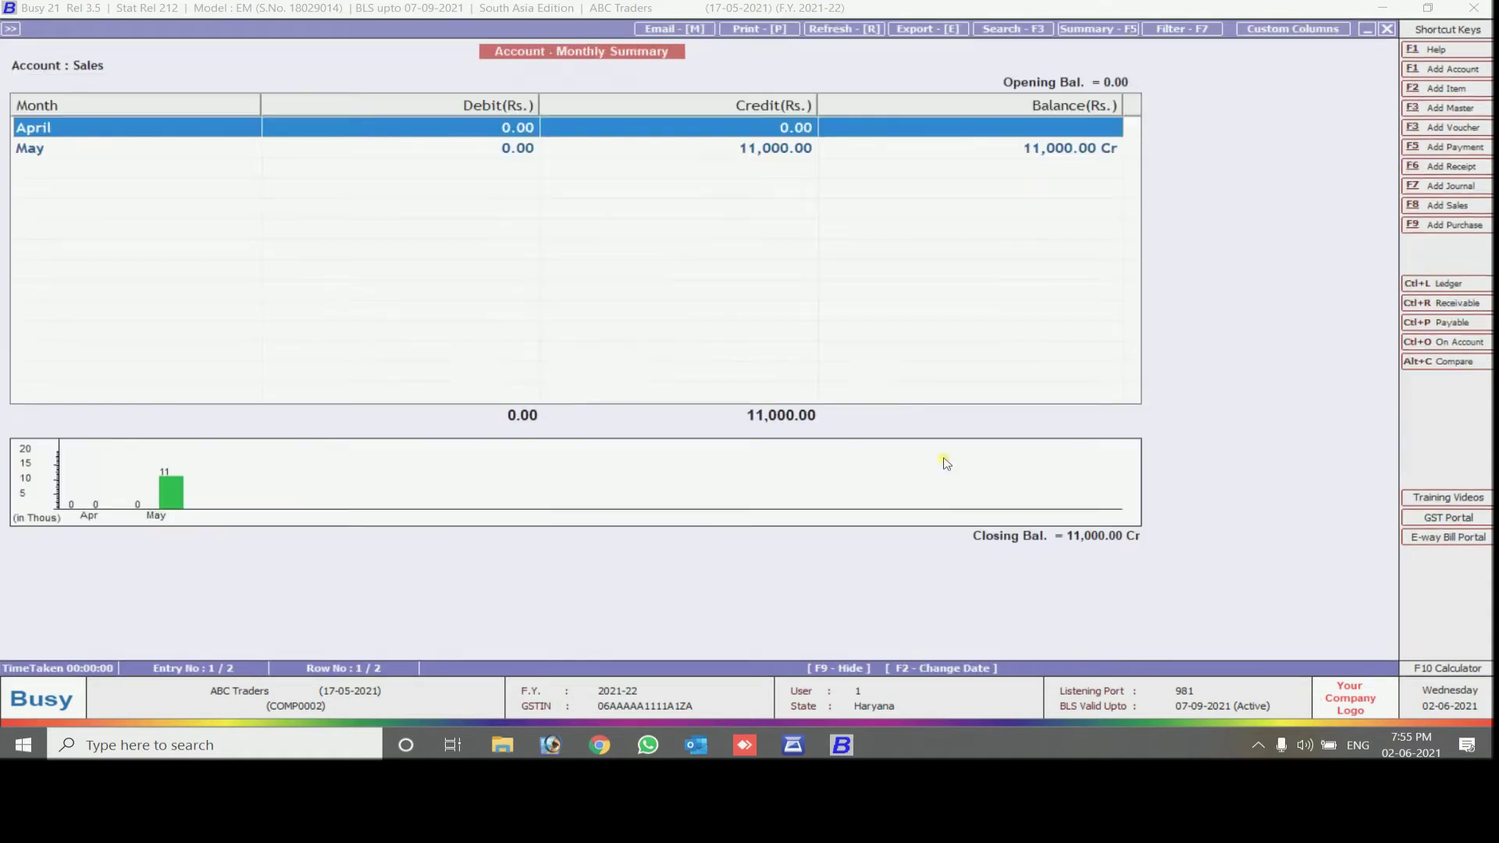
key(Down)
key(Return)
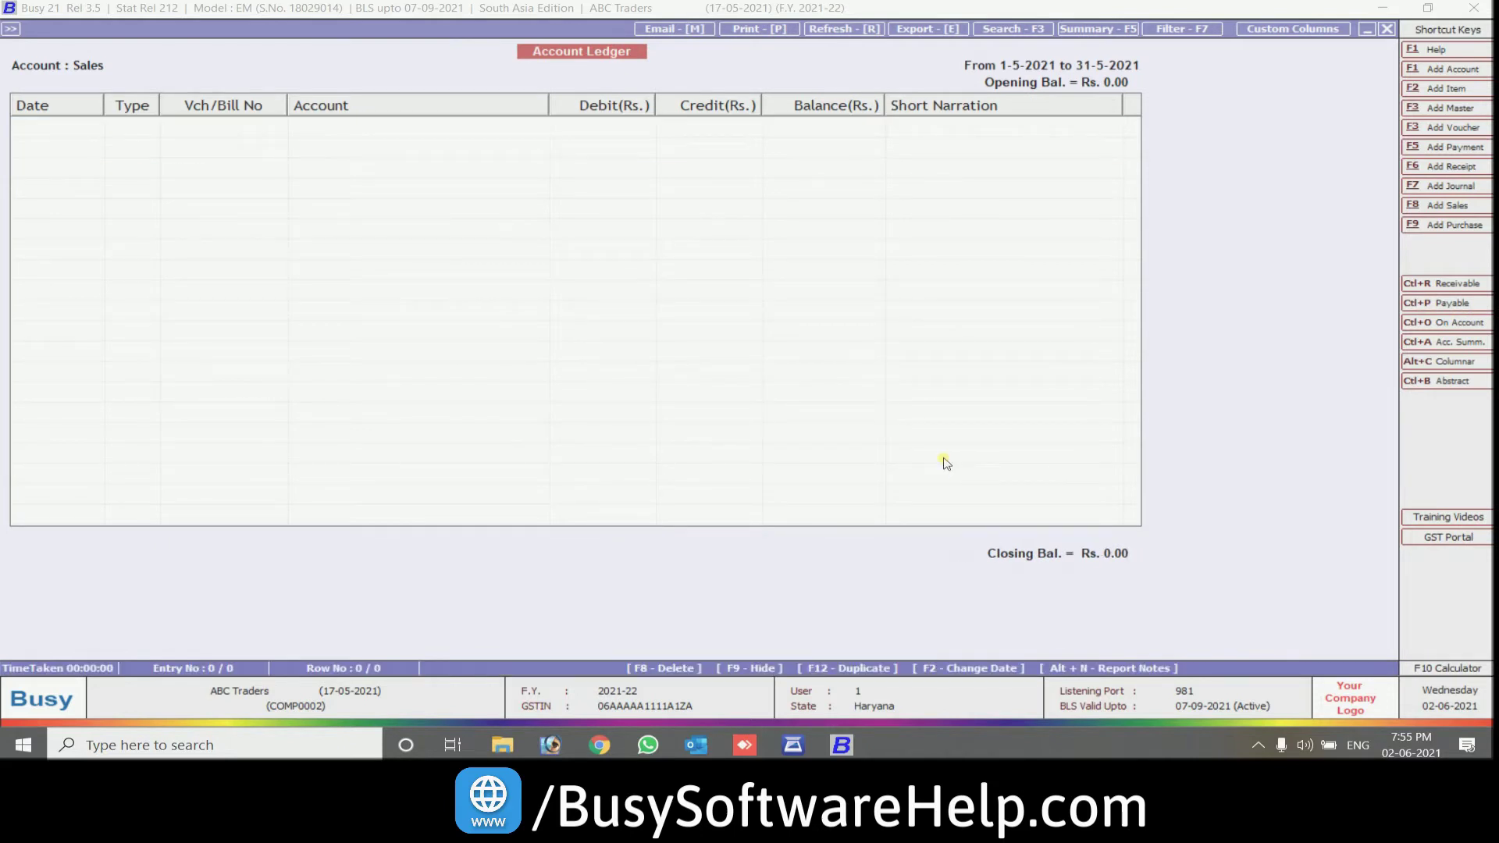
key(Escape)
key(Escape)
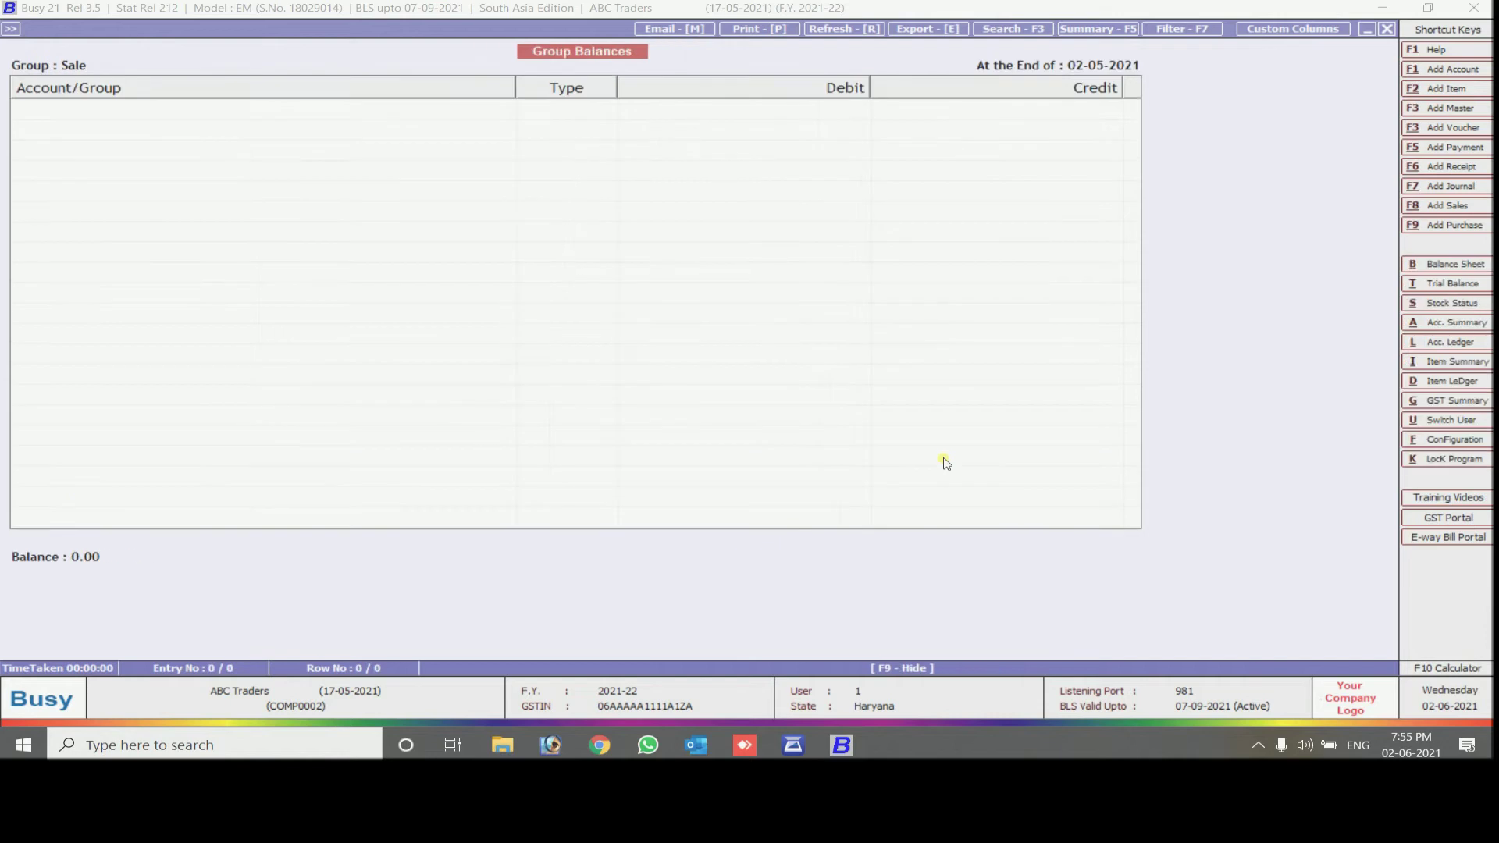
key(Escape)
Regenerate the balance sheet with updated stock and check Profit for the period
key(Escape)
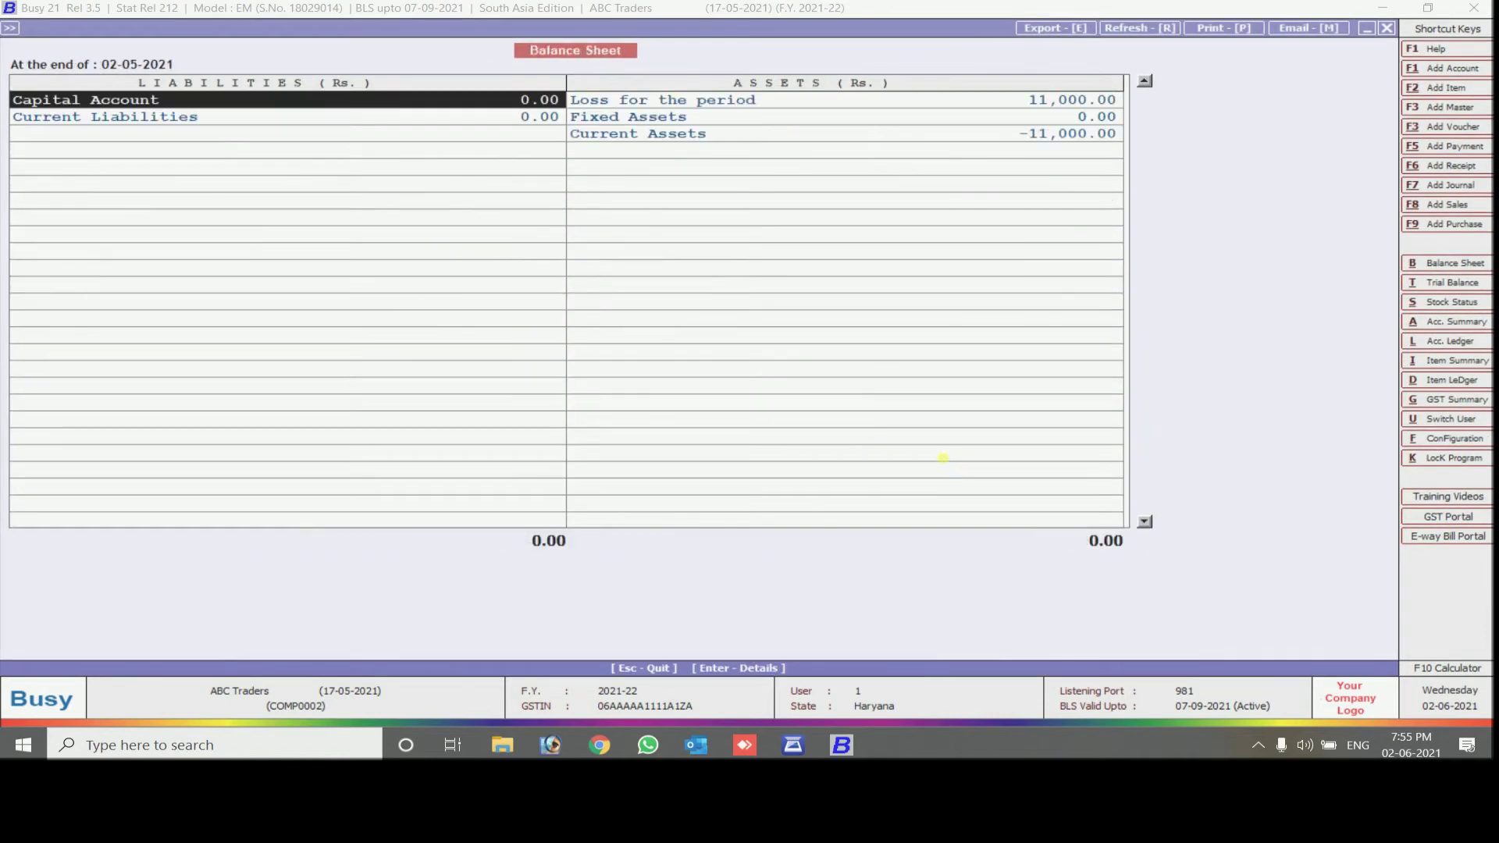
key(Right)
key(Escape)
key(Return)
key(Return)
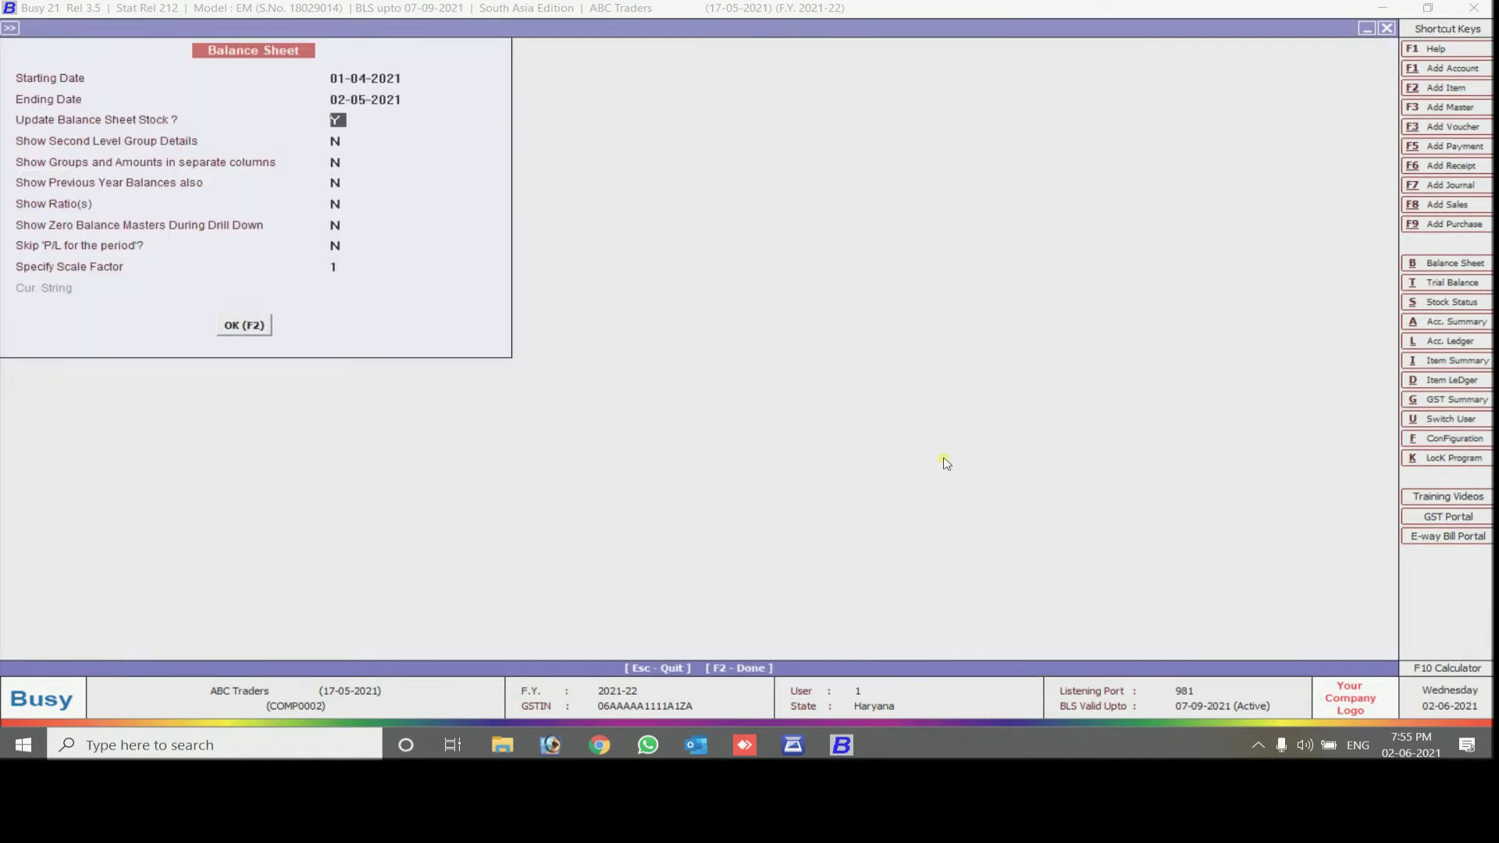
key(F2)
key(Right)
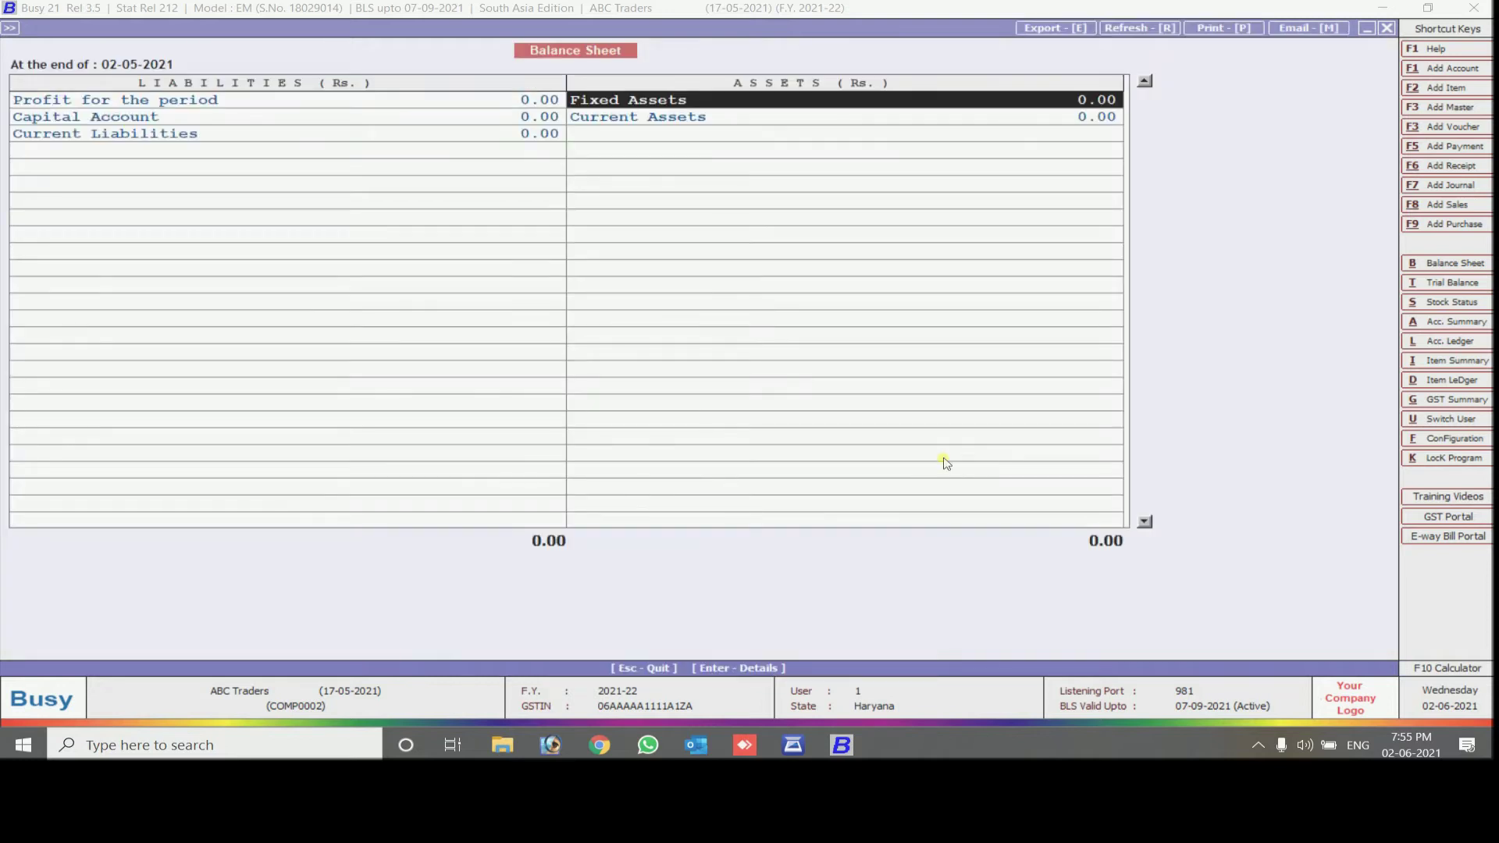
key(Left)
key(Return)
key(Escape)
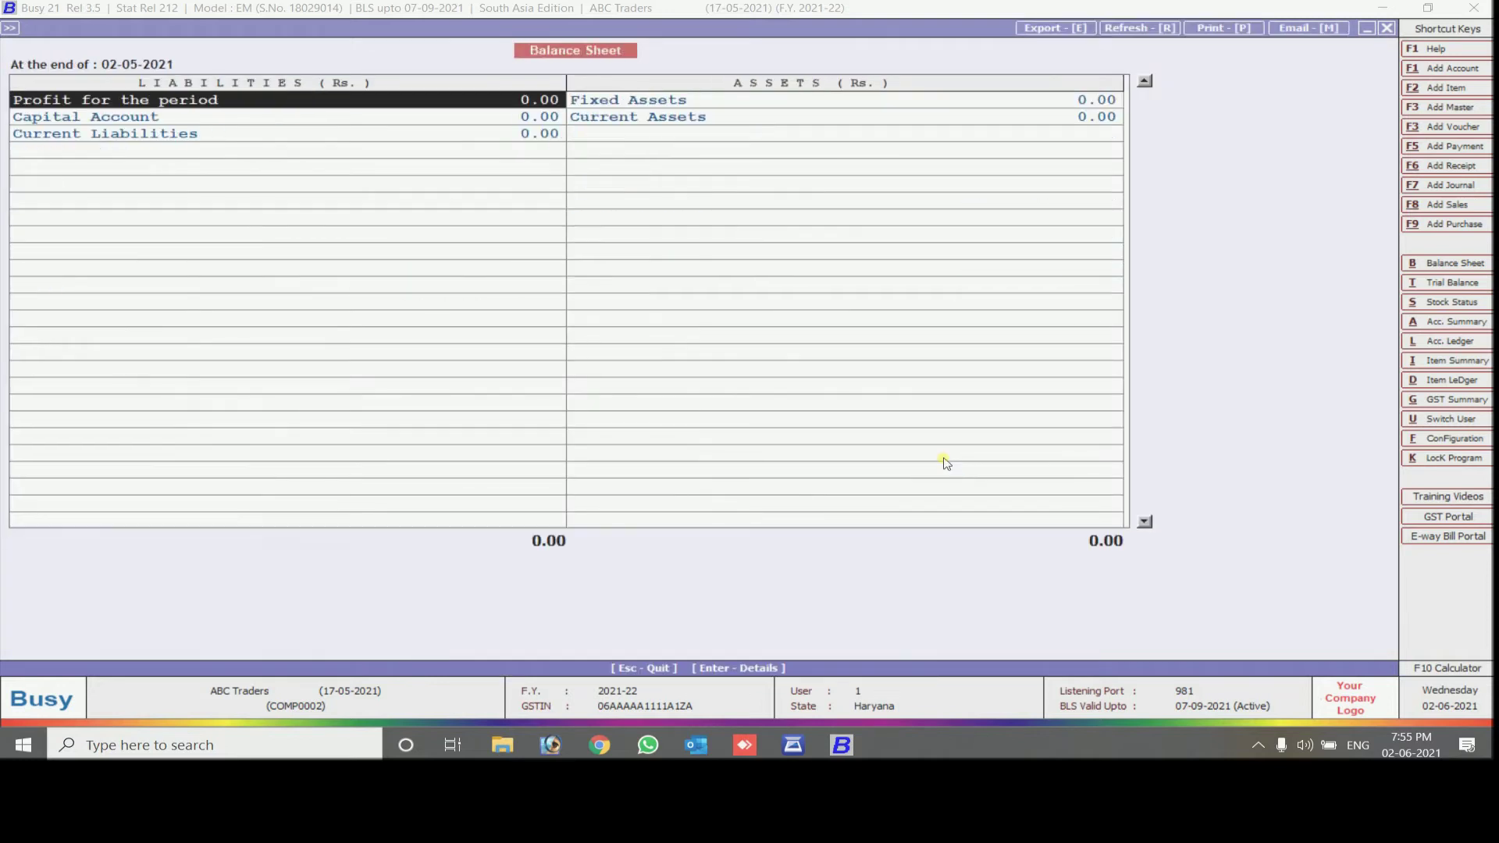
key(Escape)
Move from the Display reports to Transactions > Journal
key(Left)
key(Left)
key(Down)
key(Down)
key(Down)
key(Down)
key(Down)
key(Down)
key(Return)
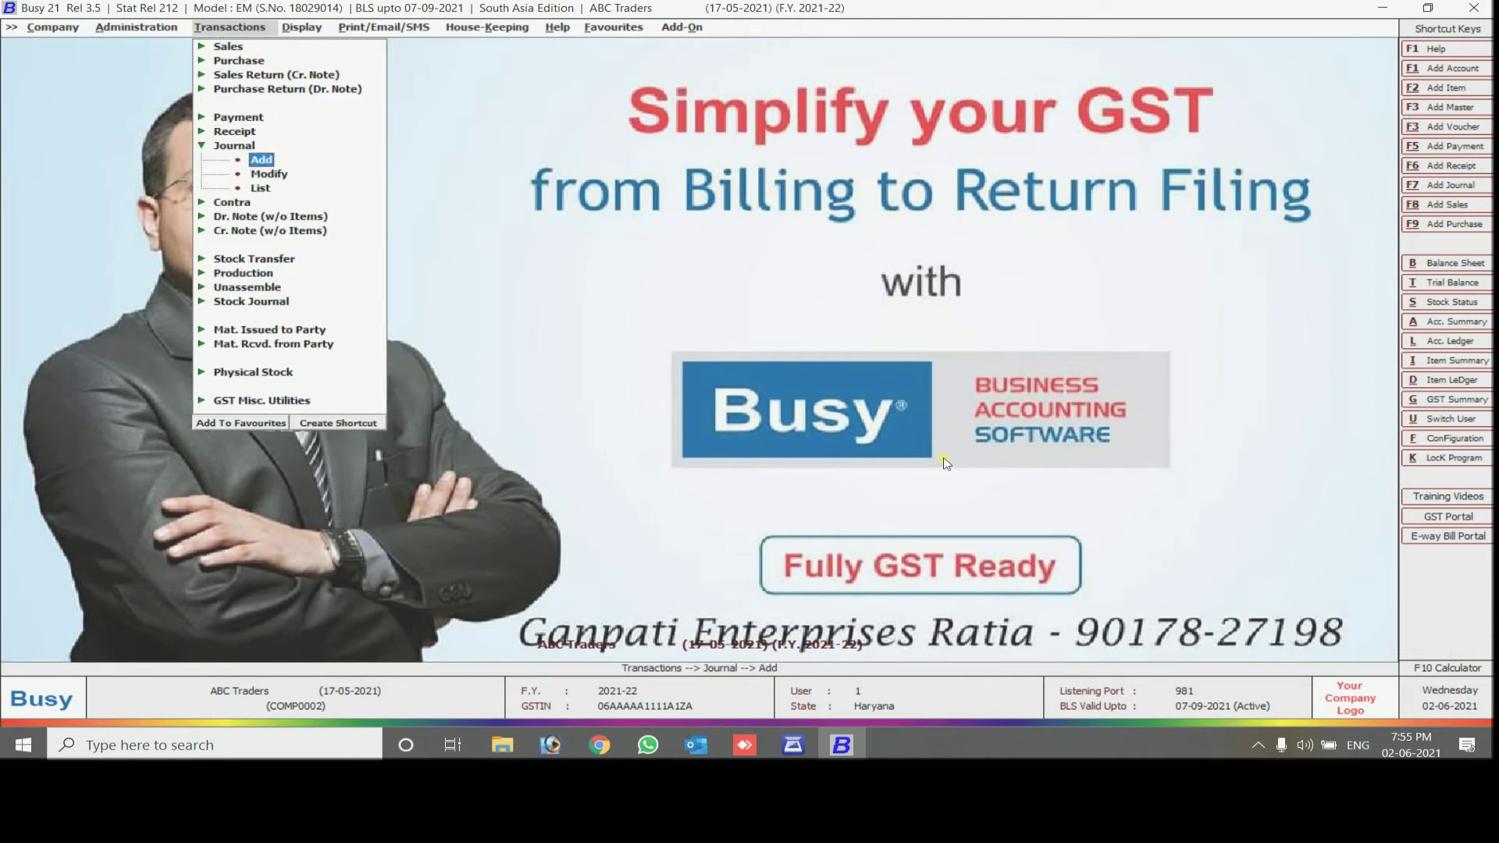
Add a journal voucher dated 01-05-2021 and choose Registered Expense (B2B) as its GST Nature
key(Return)
key(Return)
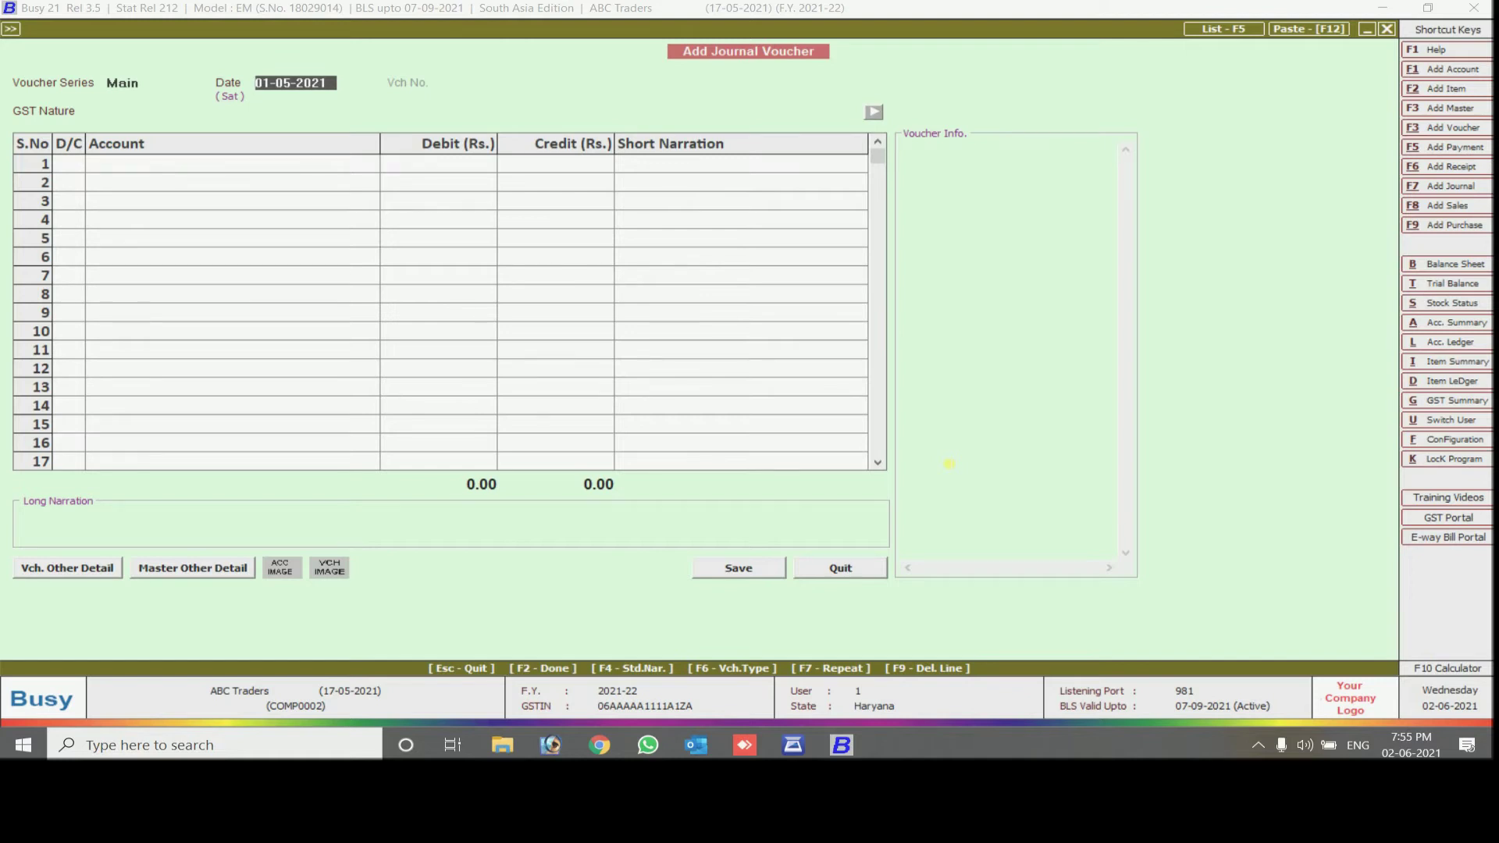
key(Return)
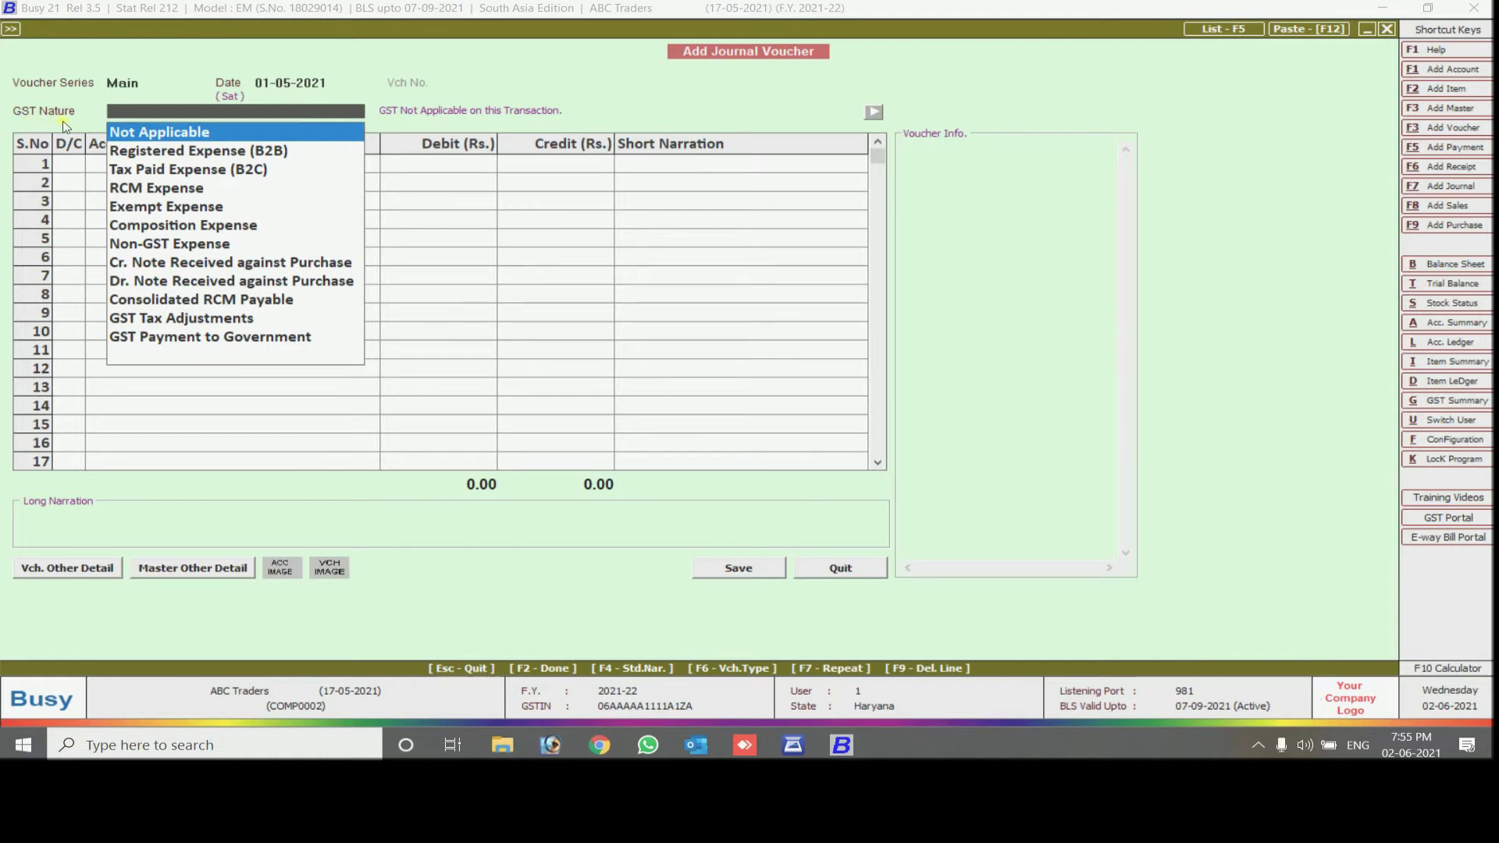
click(189, 156)
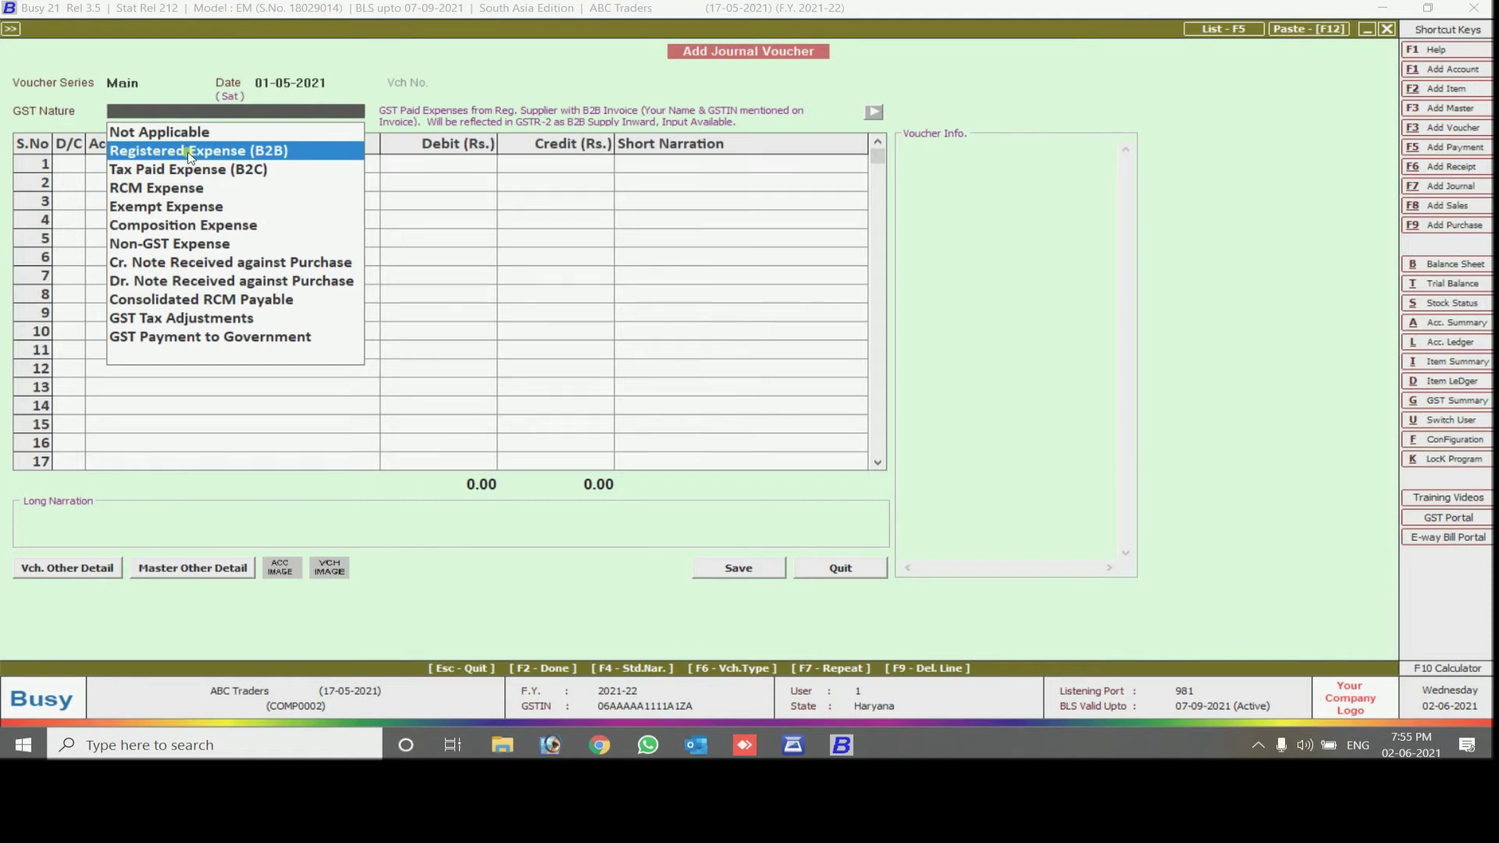
click(189, 156)
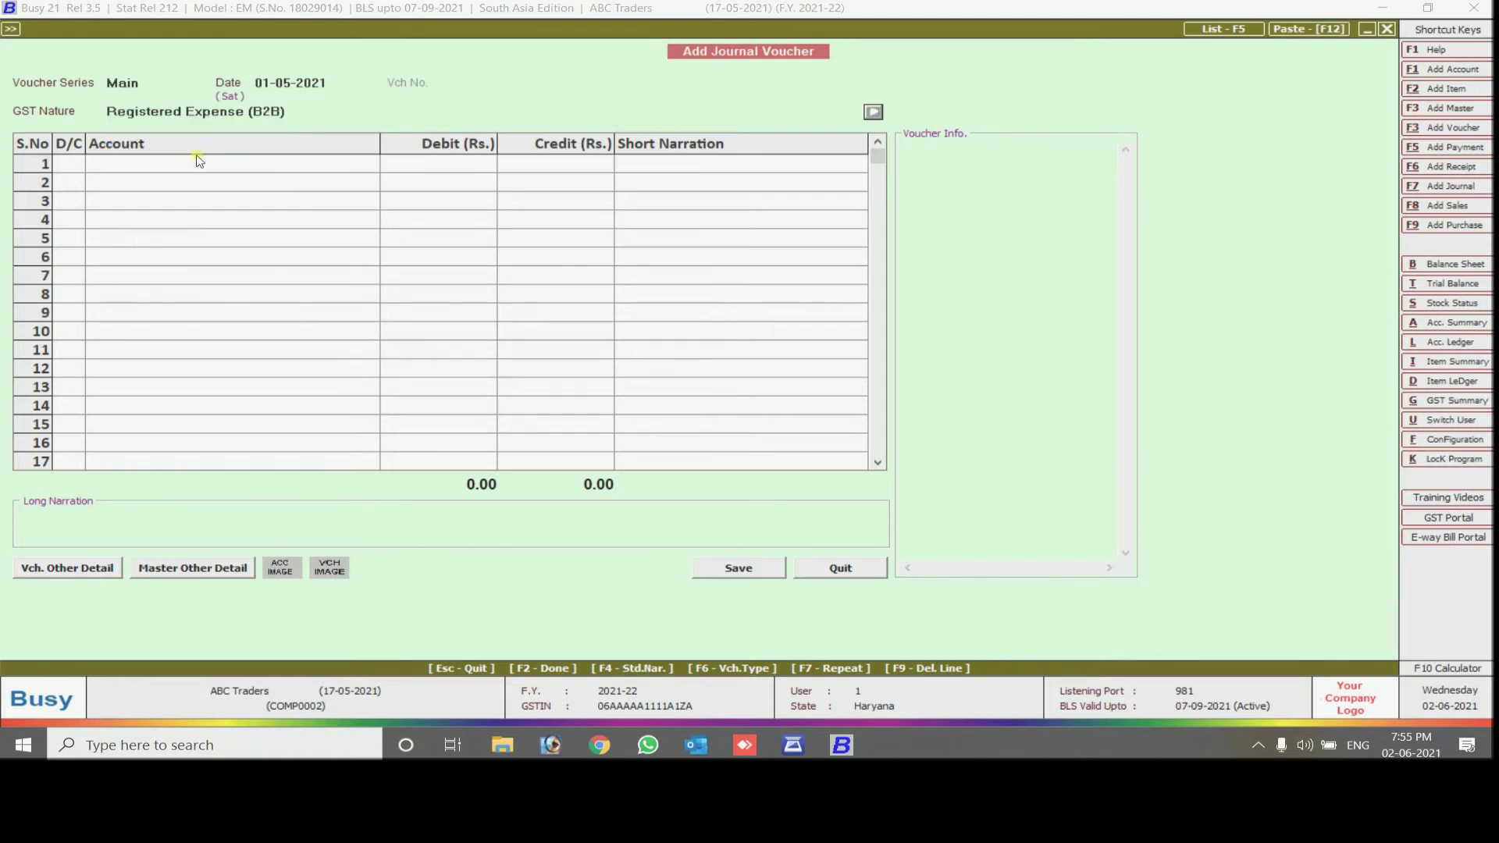
click(231, 112)
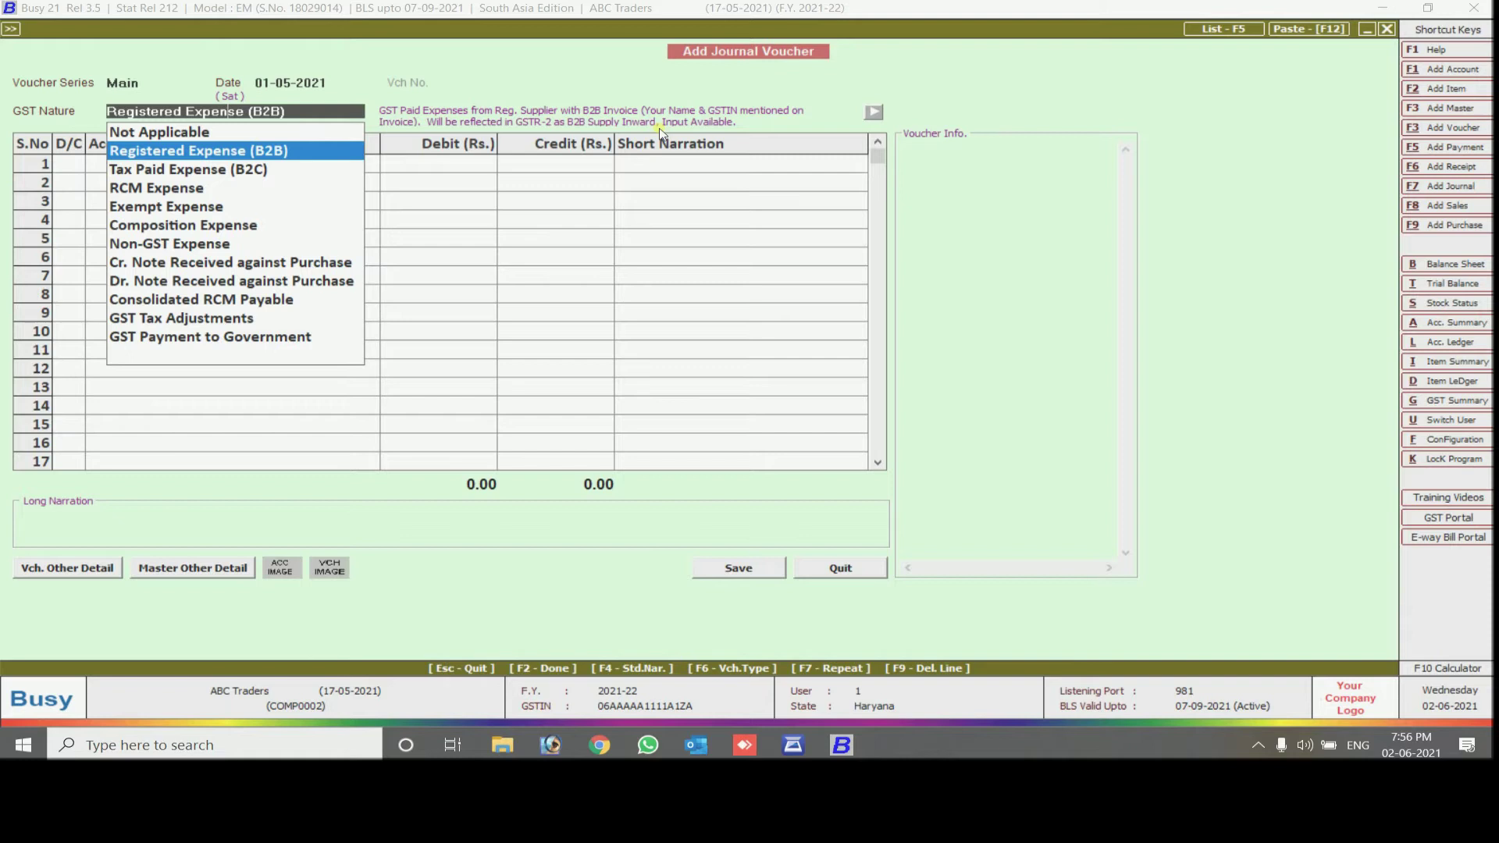
key(Down)
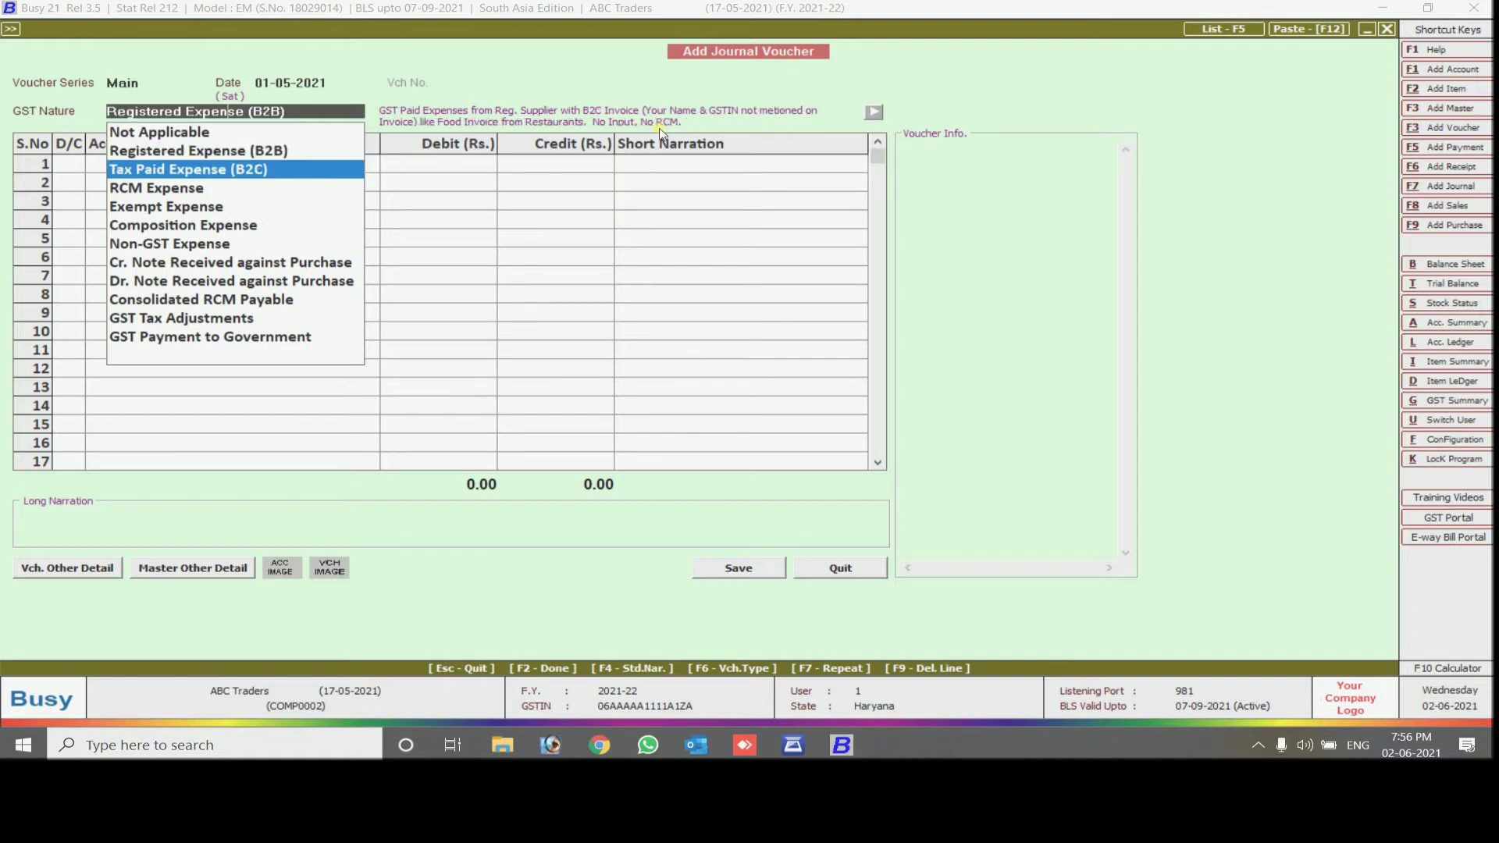
key(Down)
key(Down)
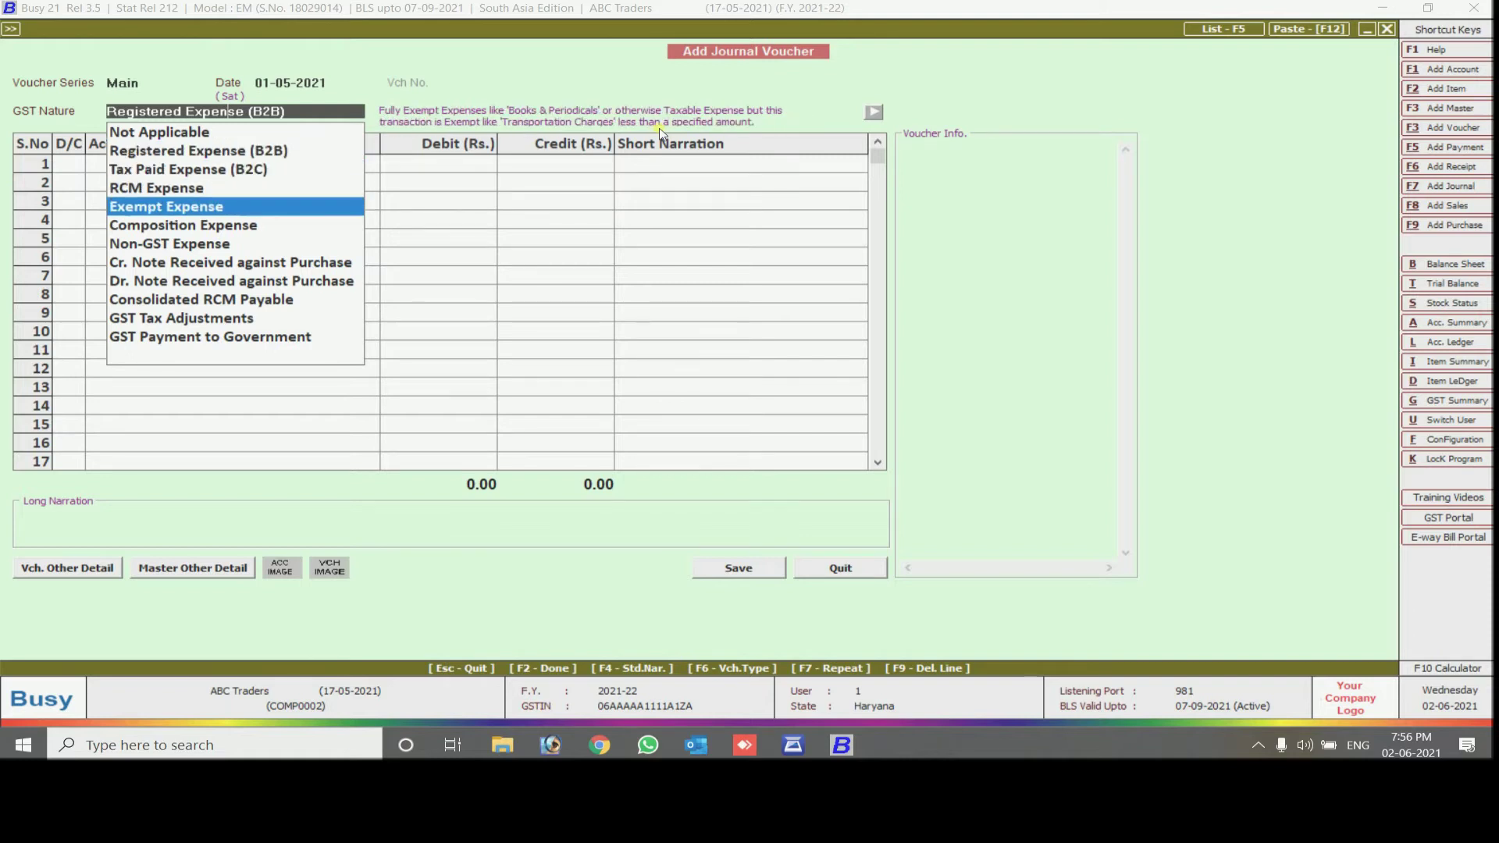
key(Up)
key(Up)
key(Up)
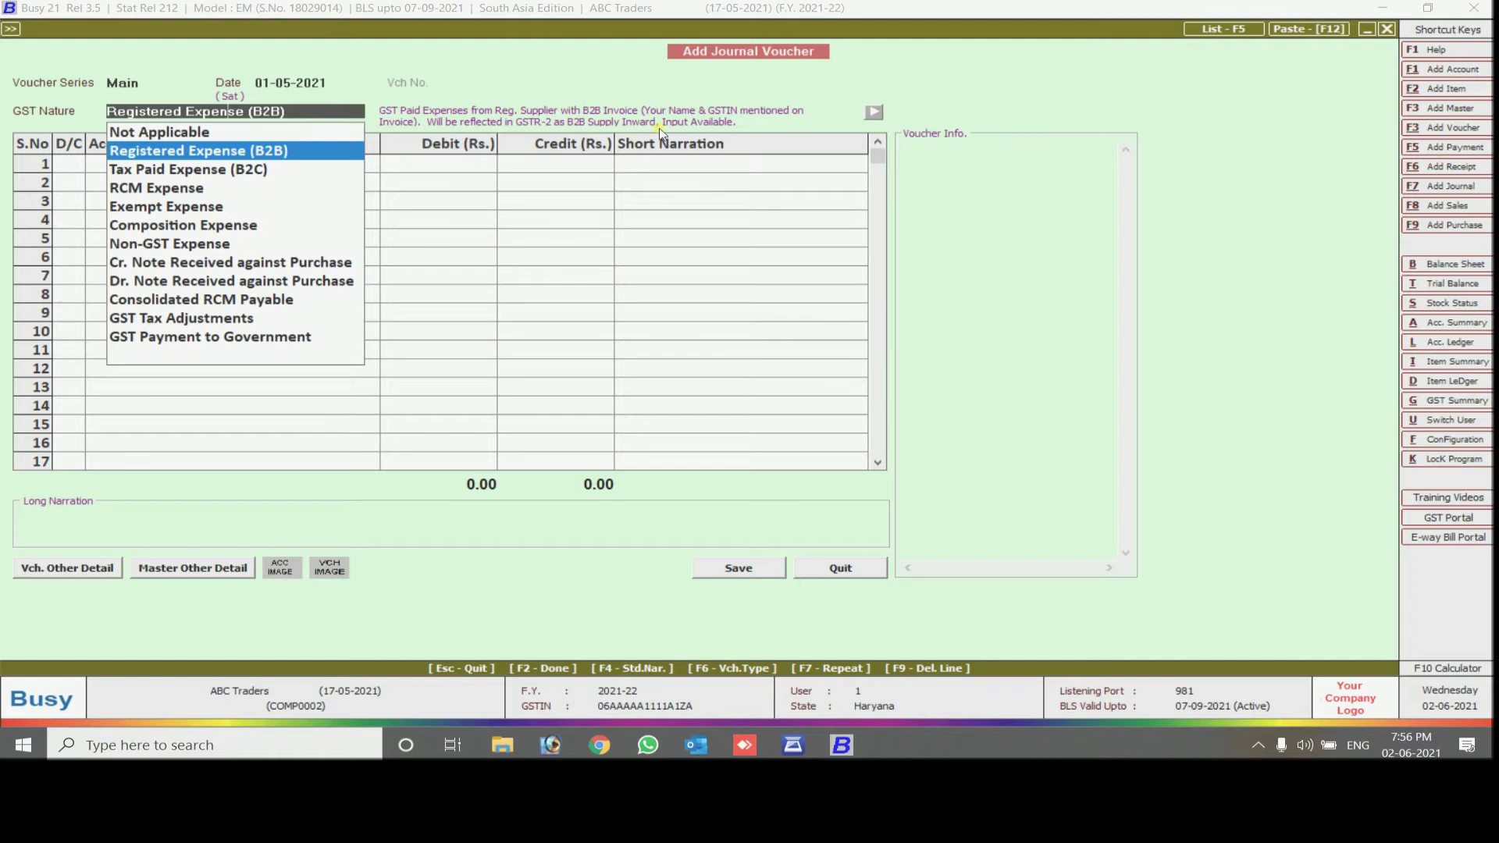
key(Return)
key(Return)
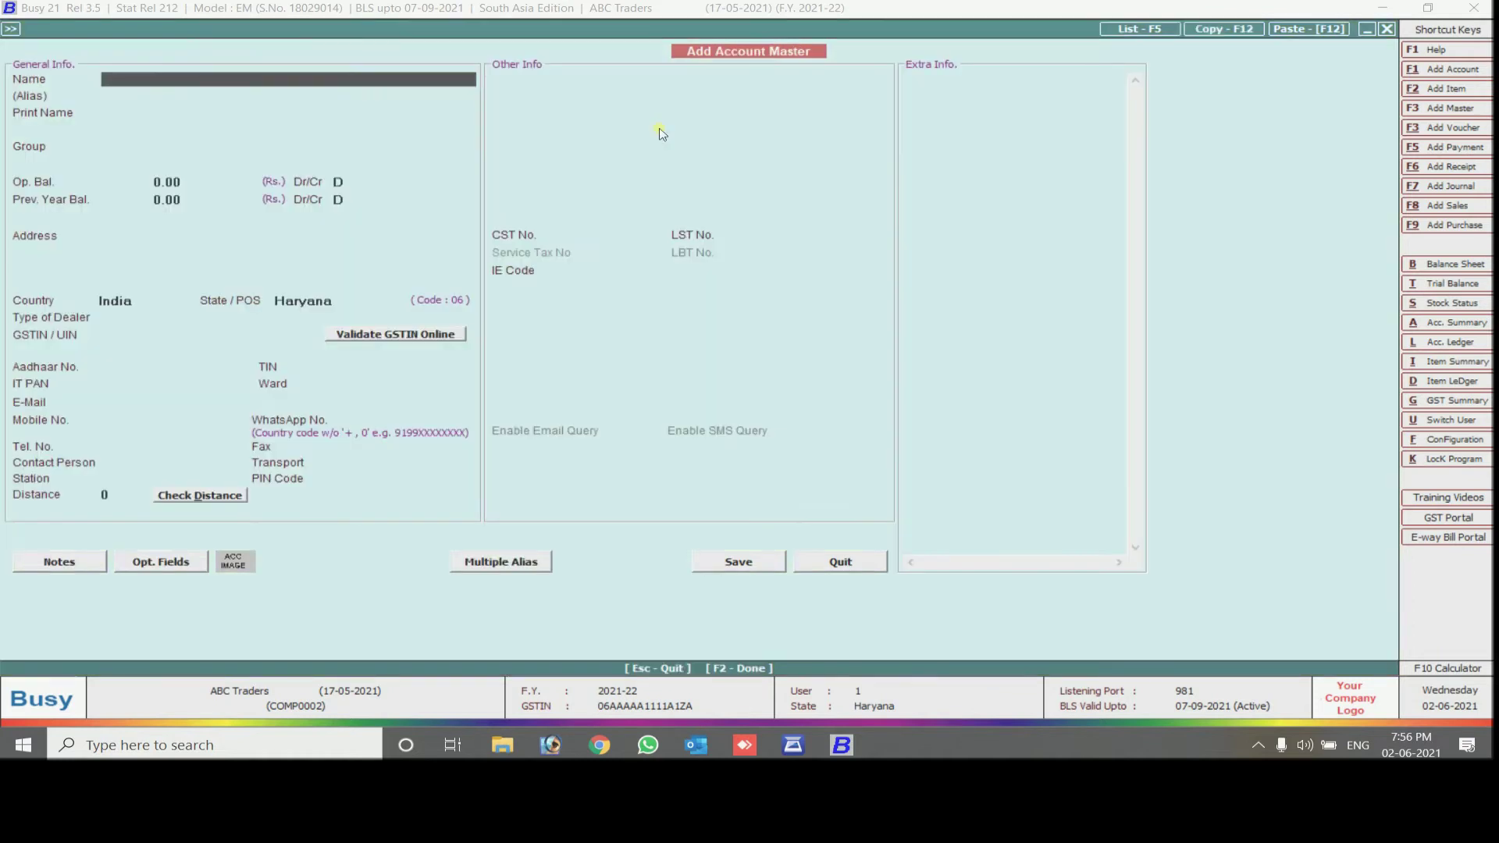
Create the account 'Office Exp - Ac Buy' under Expenses (Indirect/Admn.)
text(Office Exp - Ac Buy)
key(Return)
key(Return)
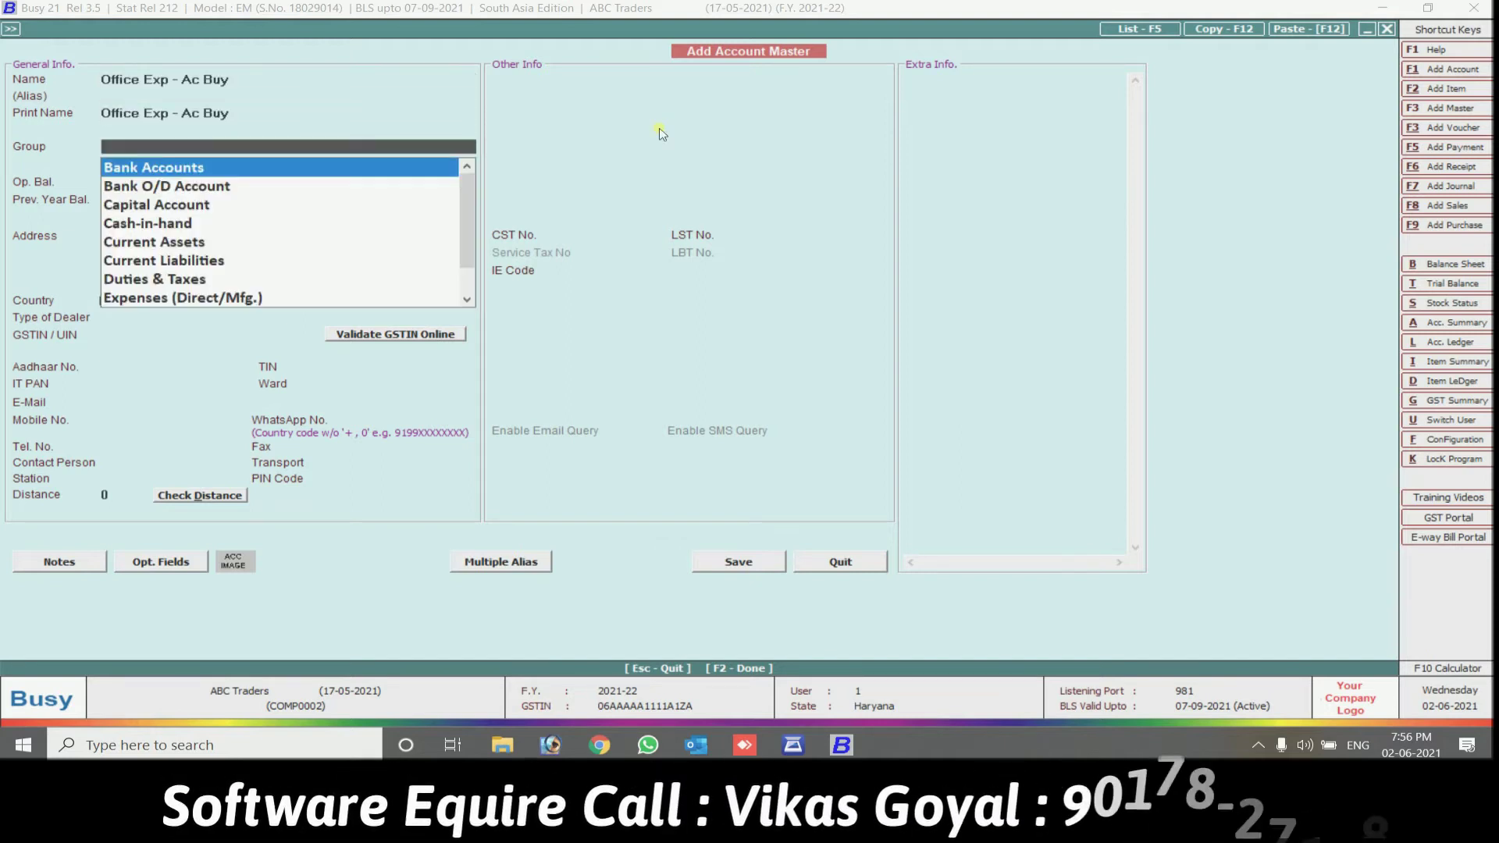
text(exp)
key(Down)
key(Return)
key(Return)
key(Return)
key(Return)
key(Return)
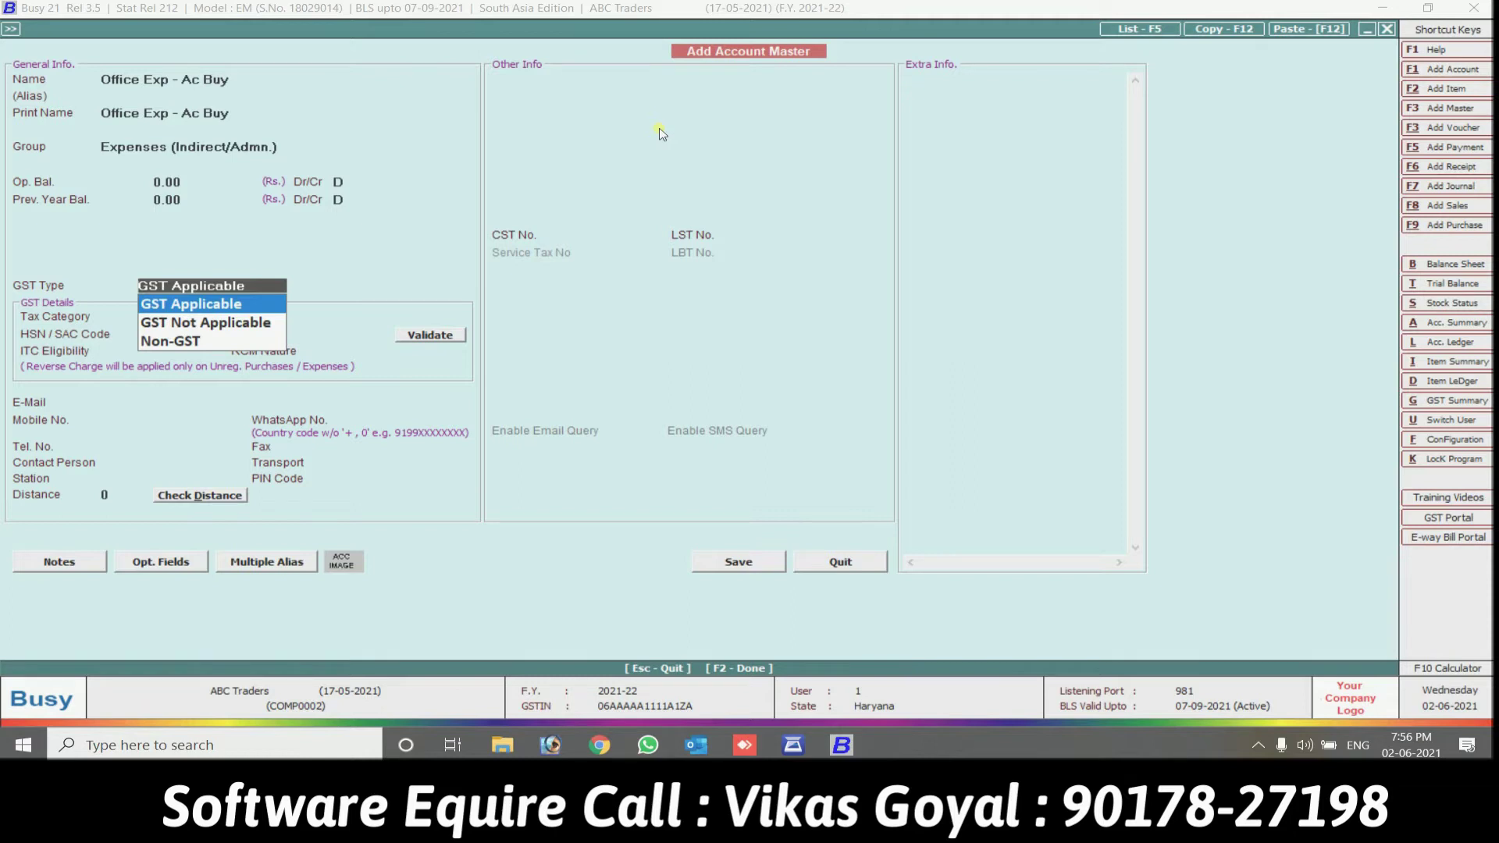
Set the account's GST type to GST Applicable with the GST 18% tax category
key(Return)
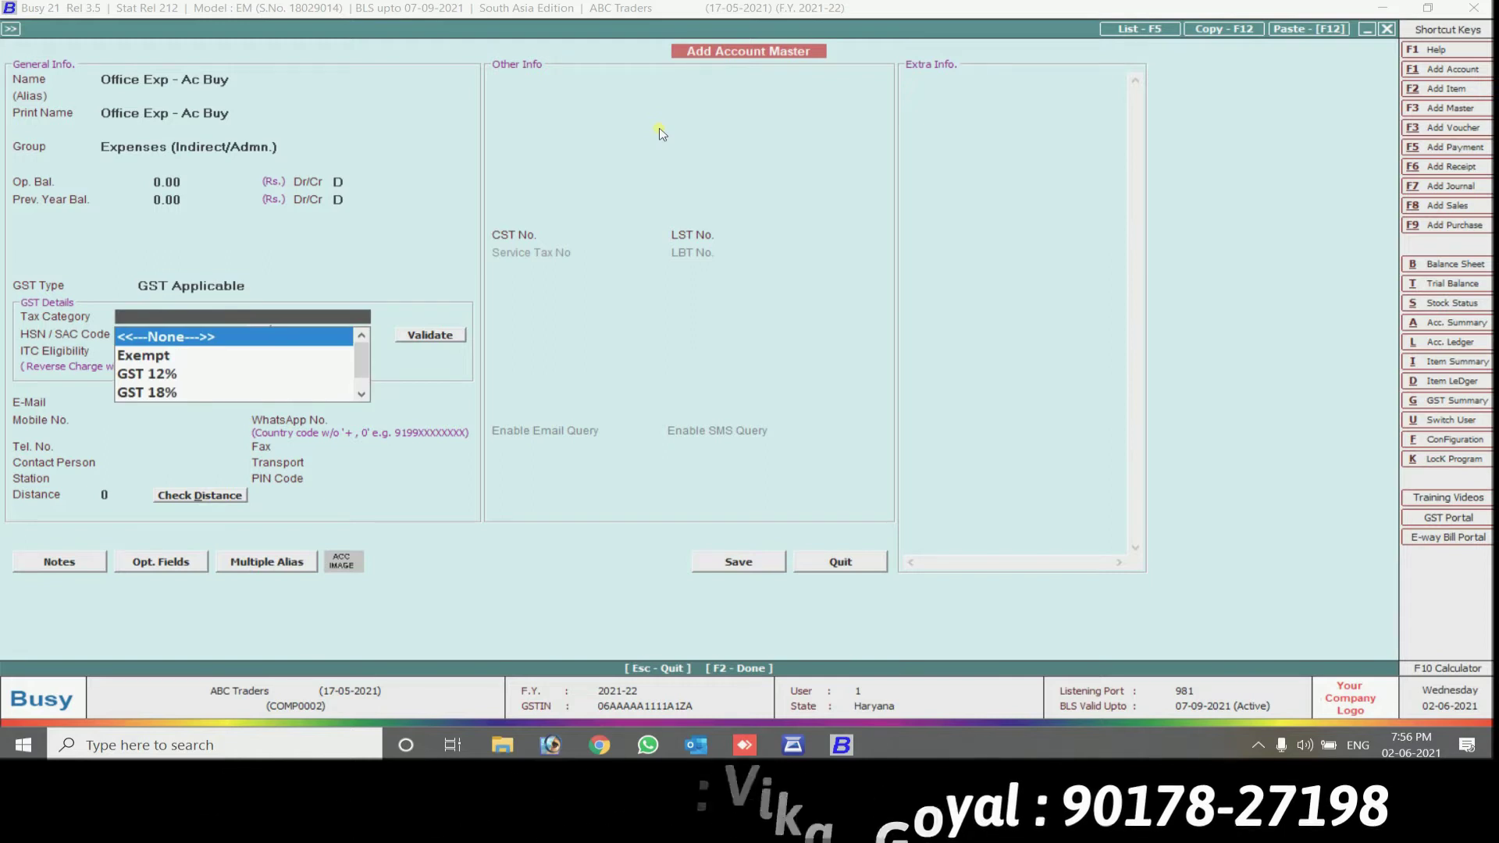
key(Down)
key(Down)
key(Down)
key(Down)
key(Down)
key(Up)
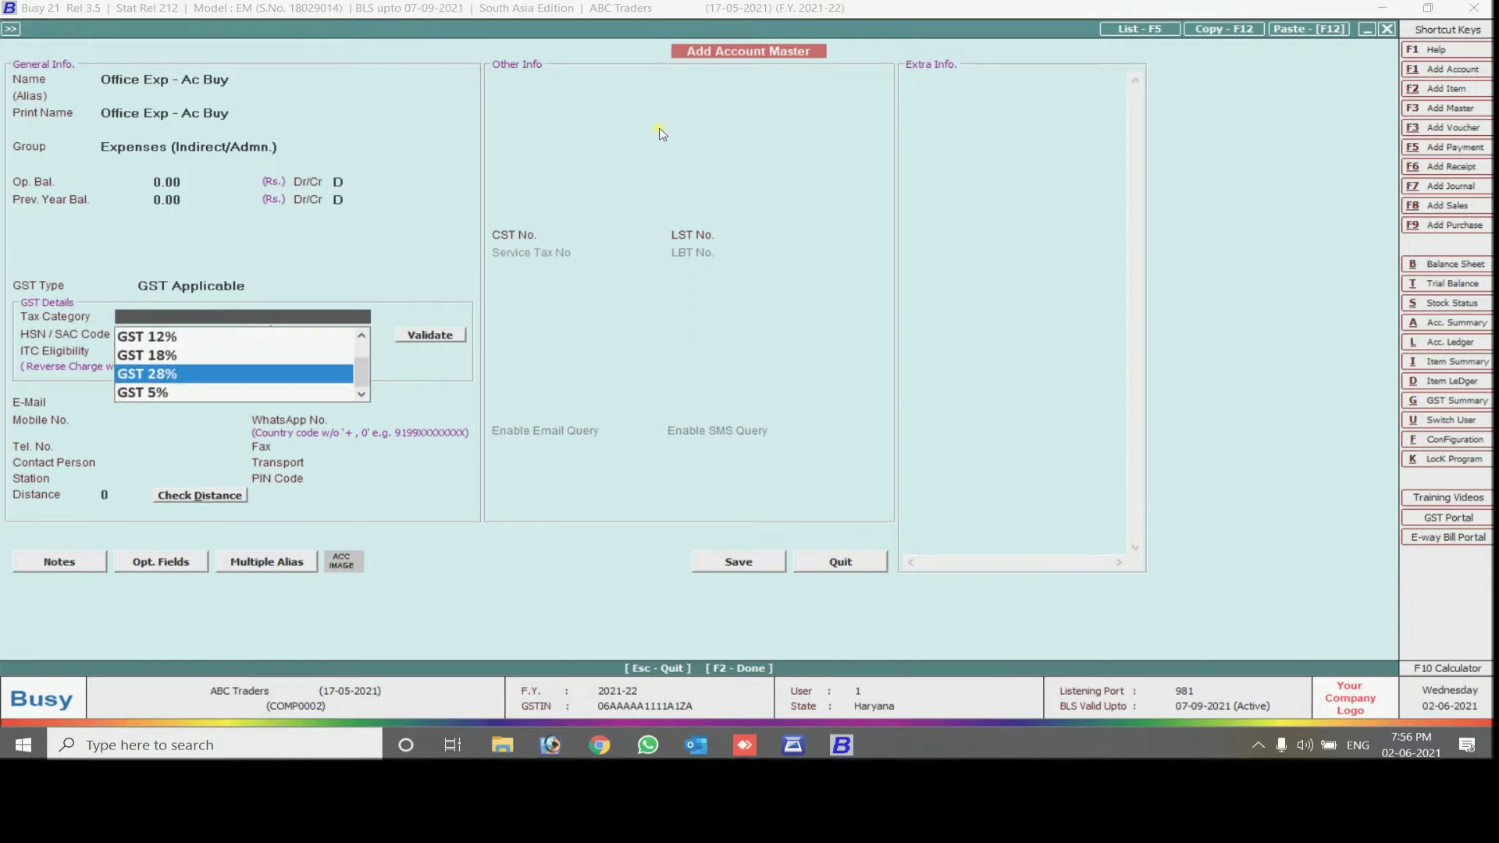
key(Up)
key(Return)
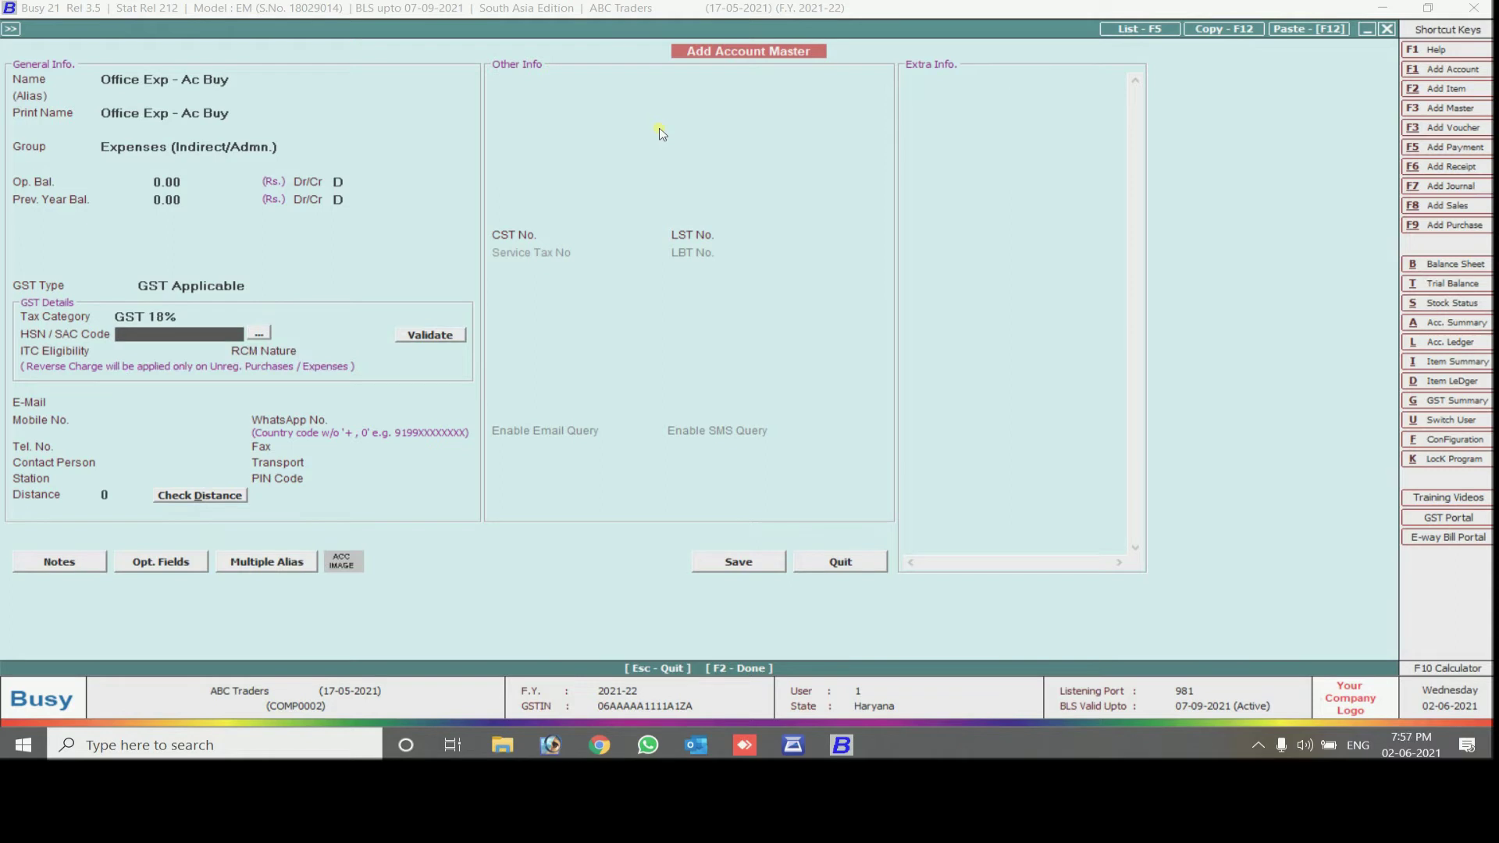
Replace the invalid HSN code 351242 with a validated HSN code 3803
text(351242)
key(Return)
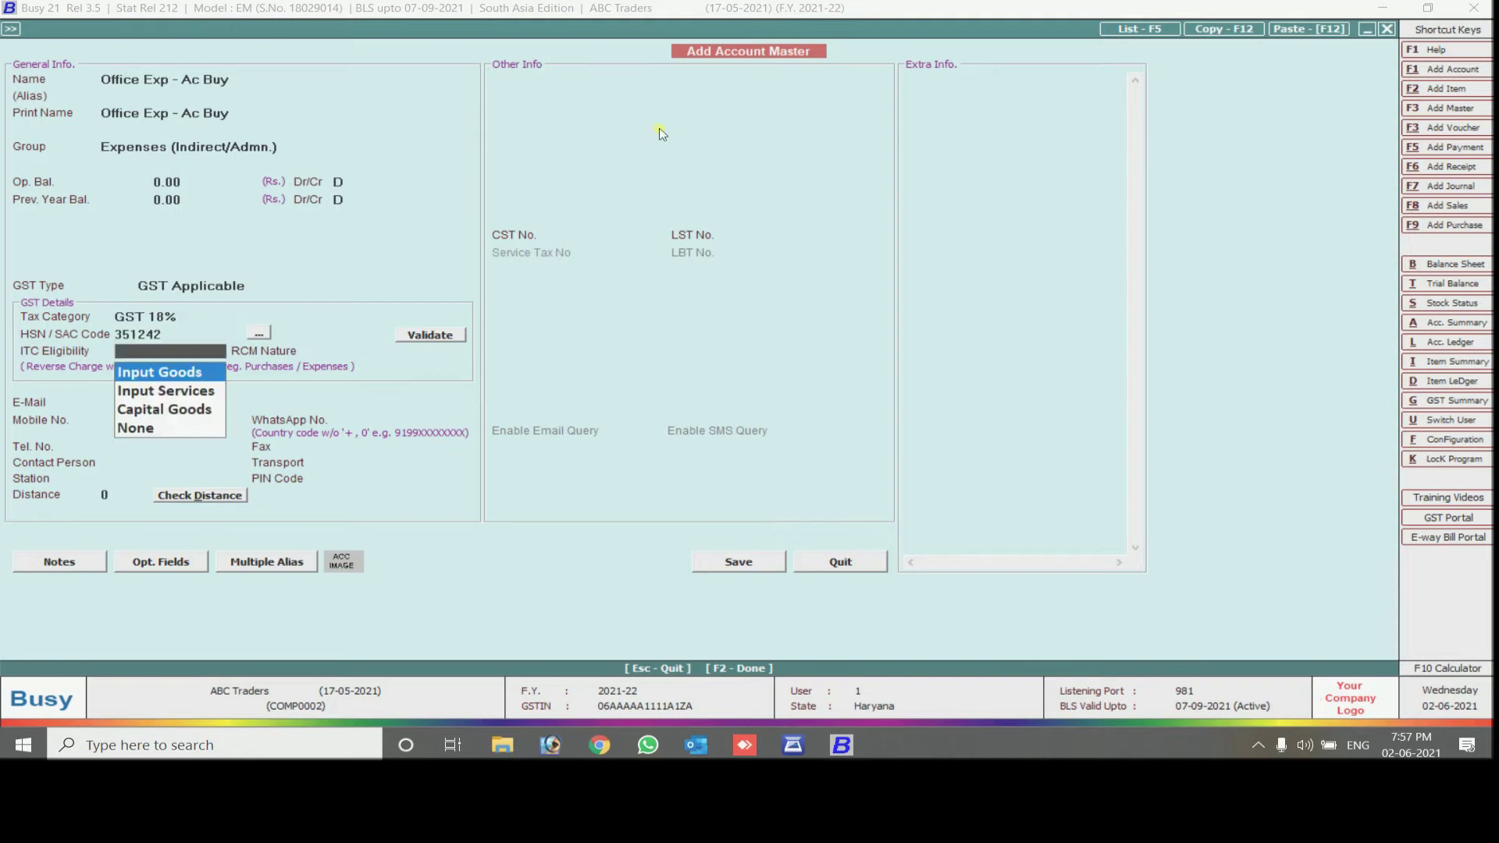
click(408, 339)
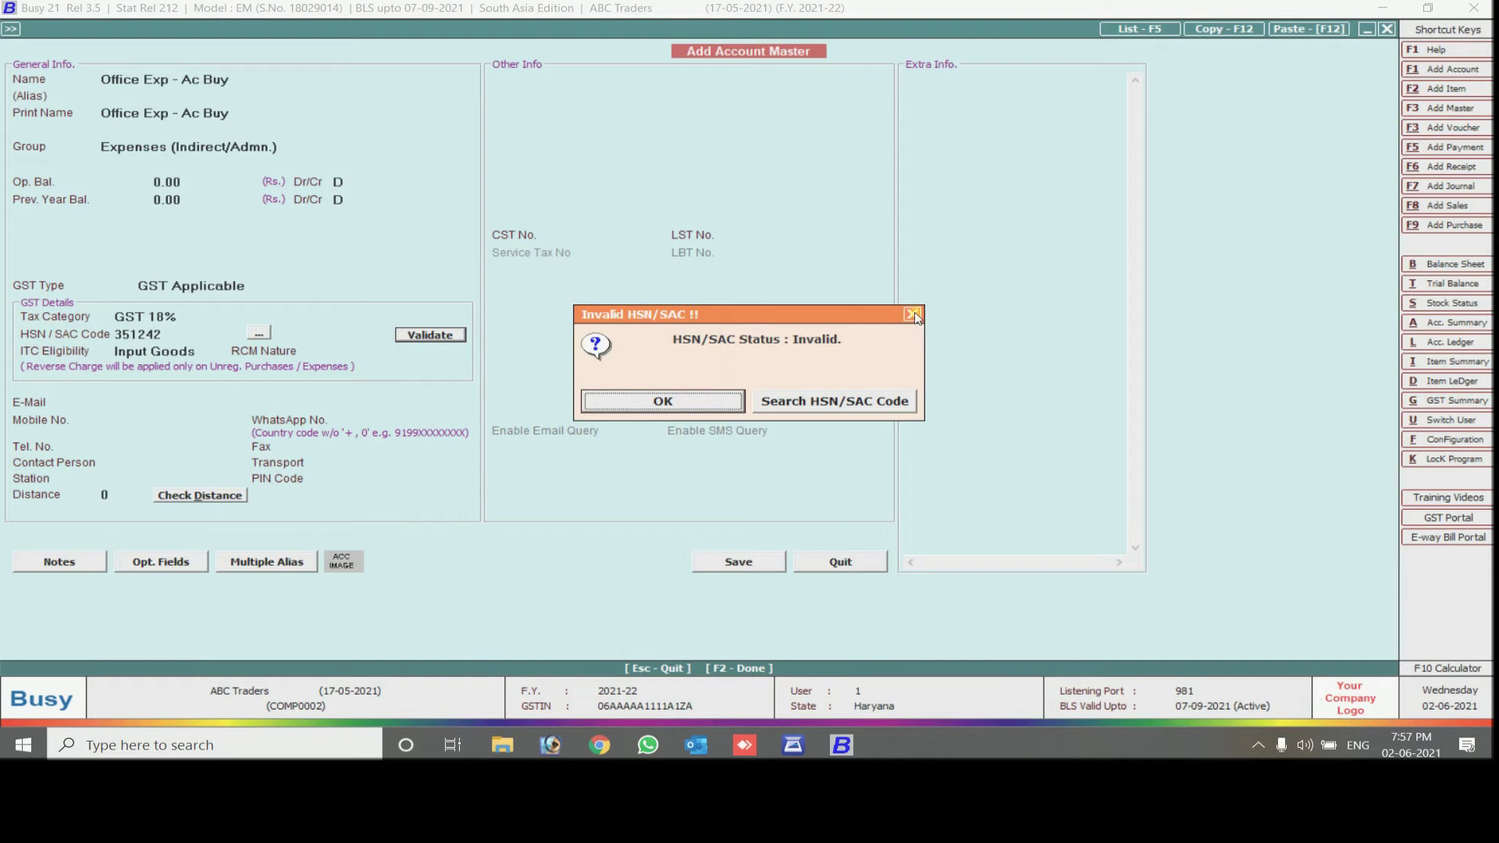
click(913, 314)
click(199, 337)
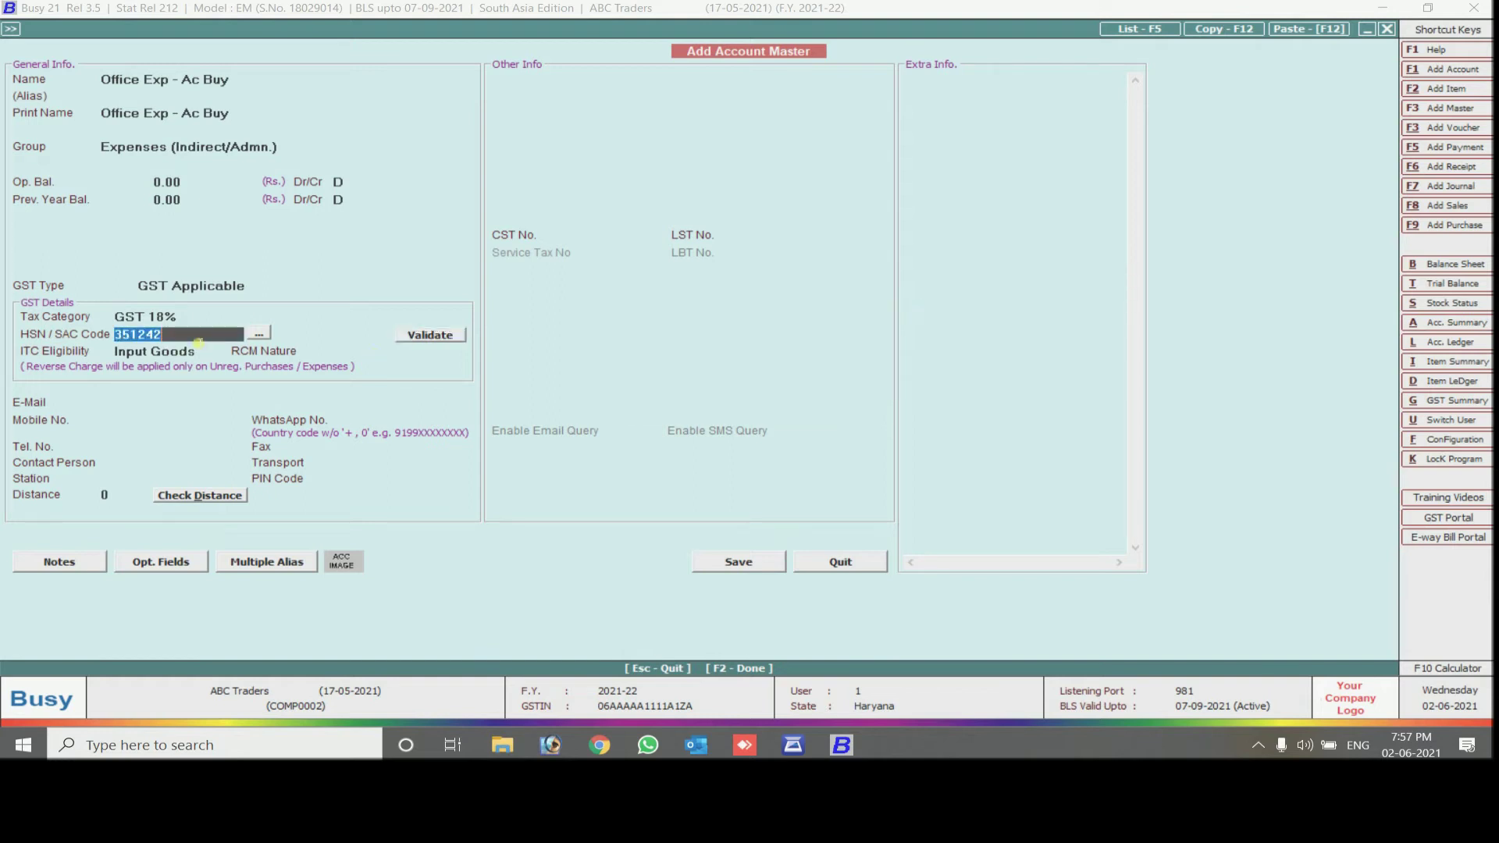
text(3800)
click(414, 334)
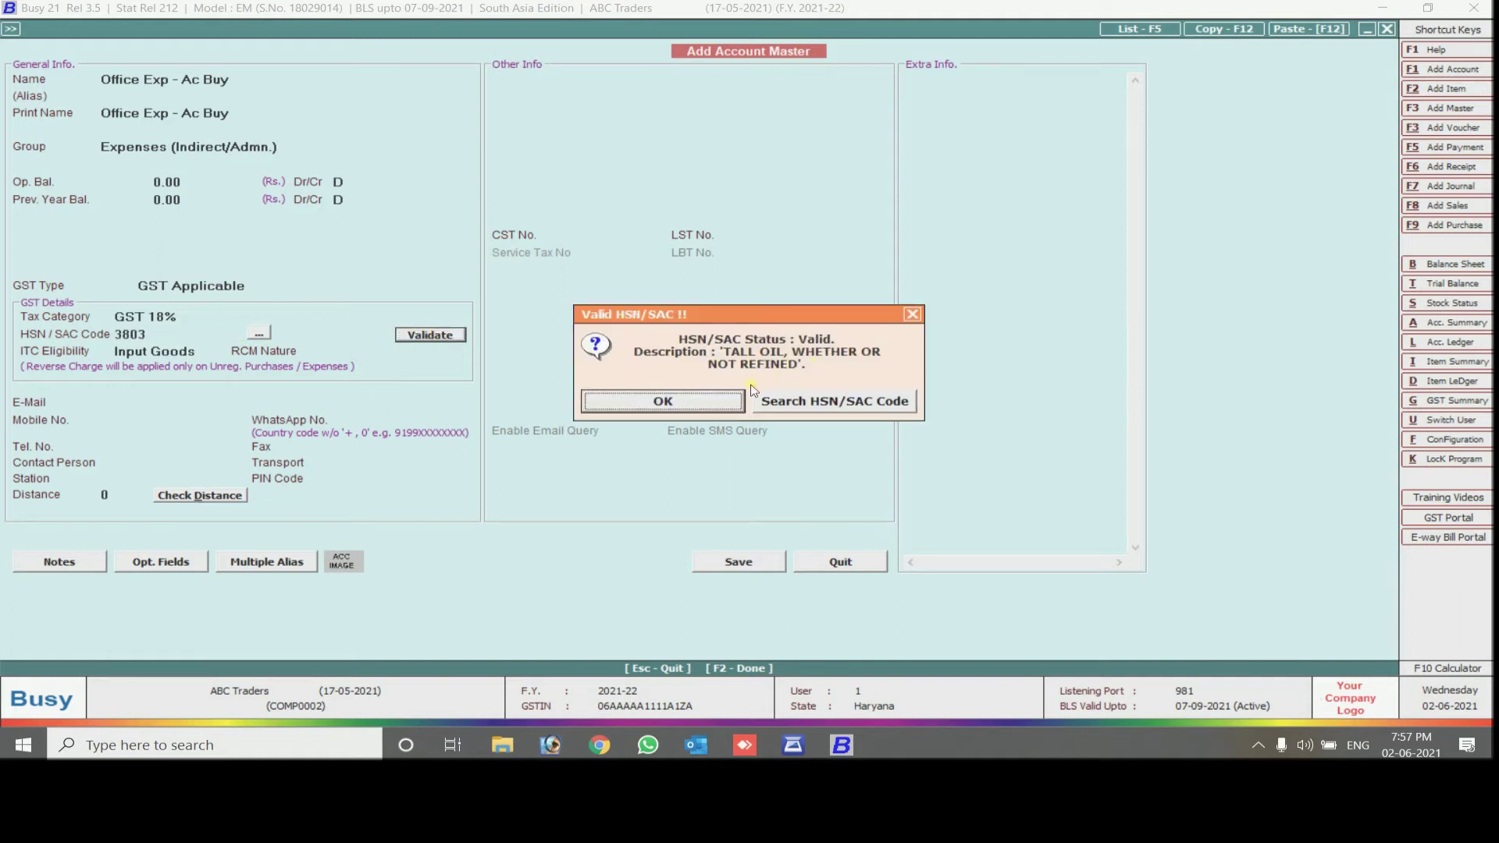
click(725, 400)
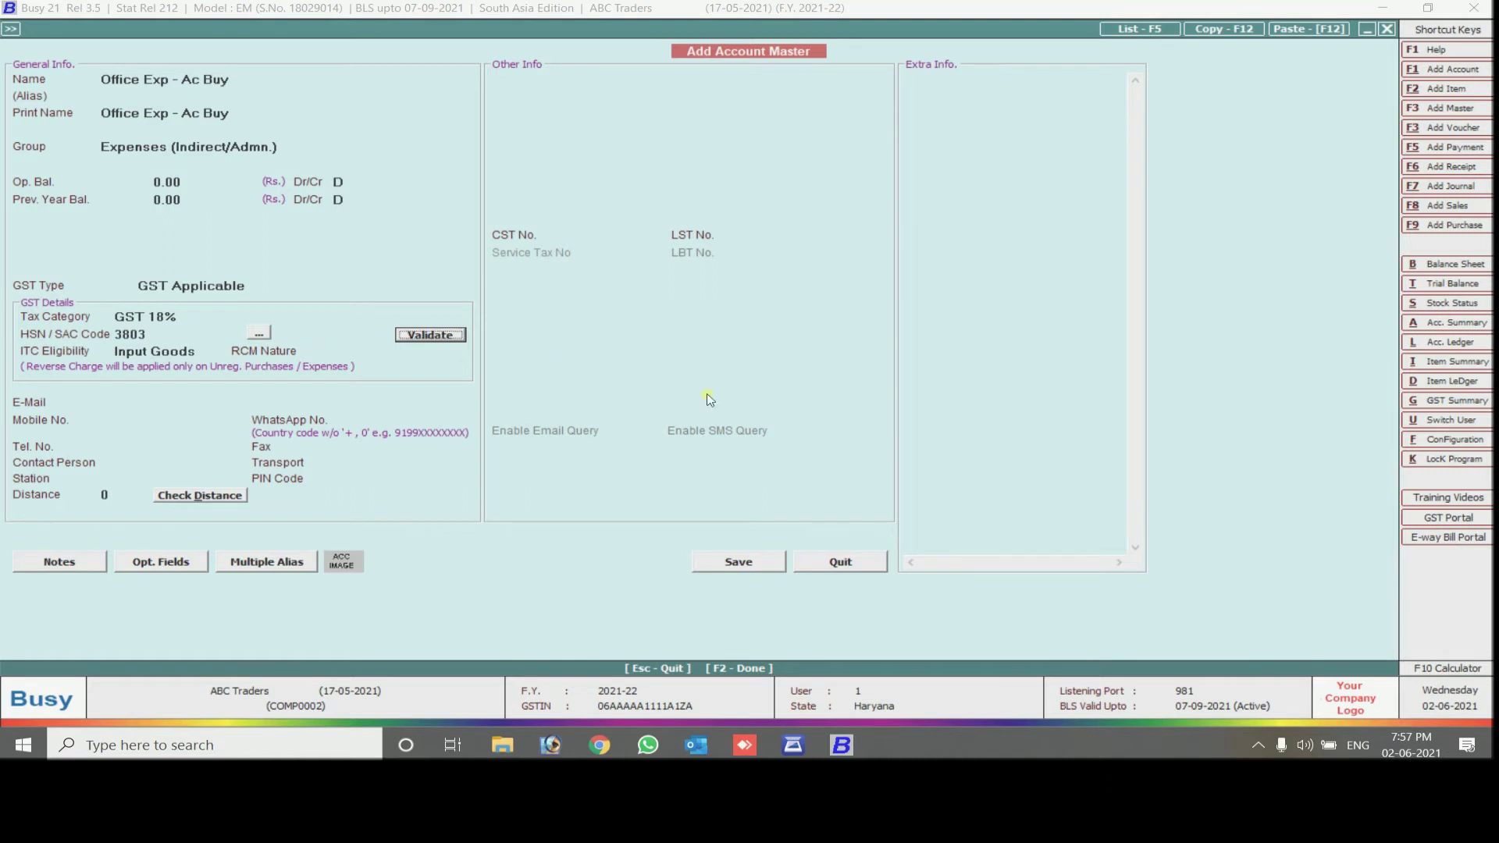
Set ITC Eligibility to Input Goods and RCM Nature to Not Applicable
click(173, 352)
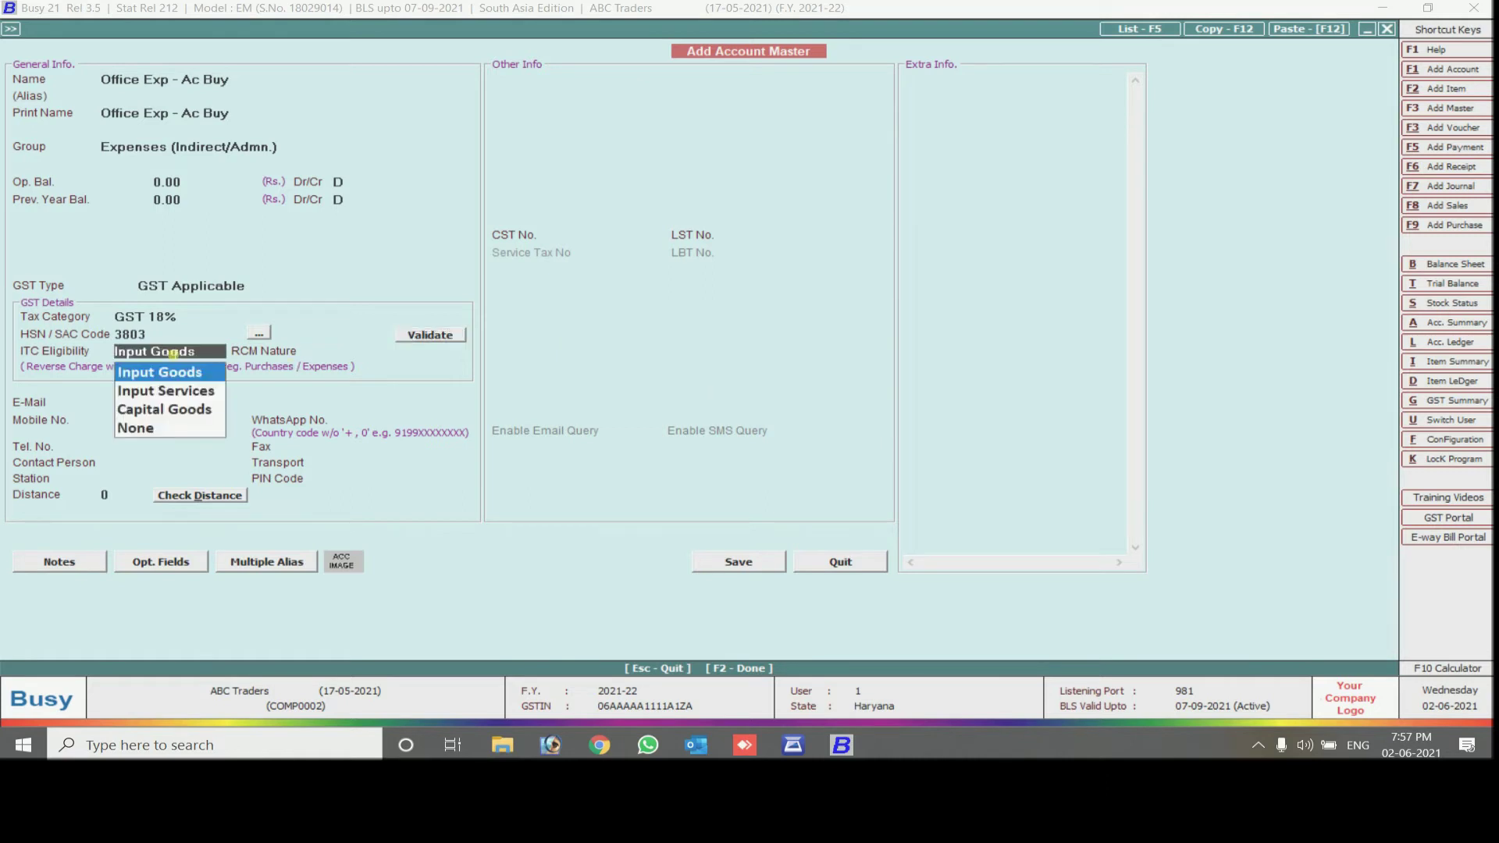
key(Return)
key(Down)
key(Down)
key(Down)
key(Return)
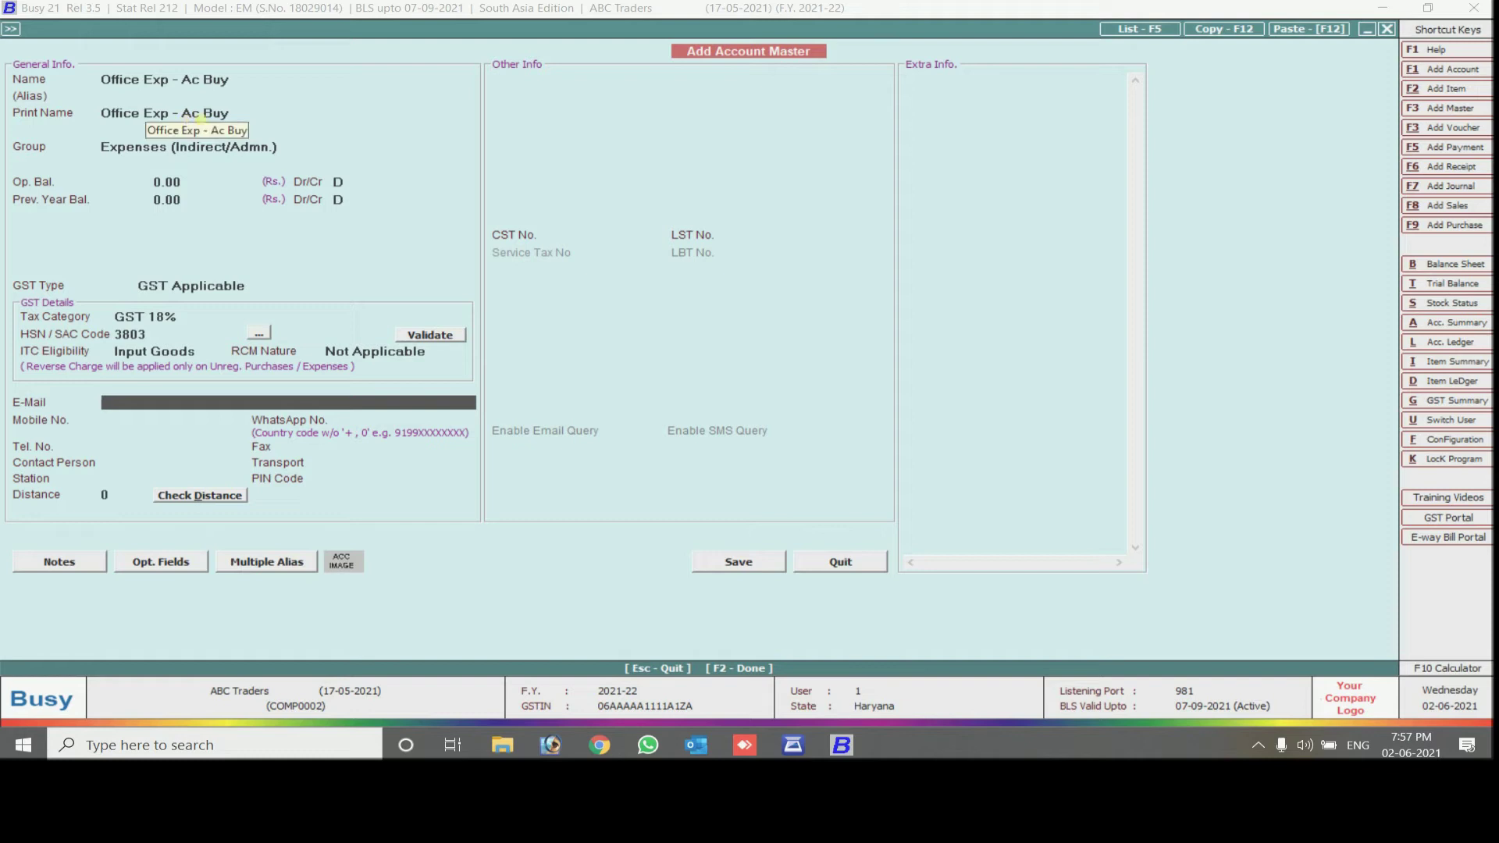
Change the print name to 'Office Exp - AC Buy'
click(201, 117)
key(BackSpace)
text(C)
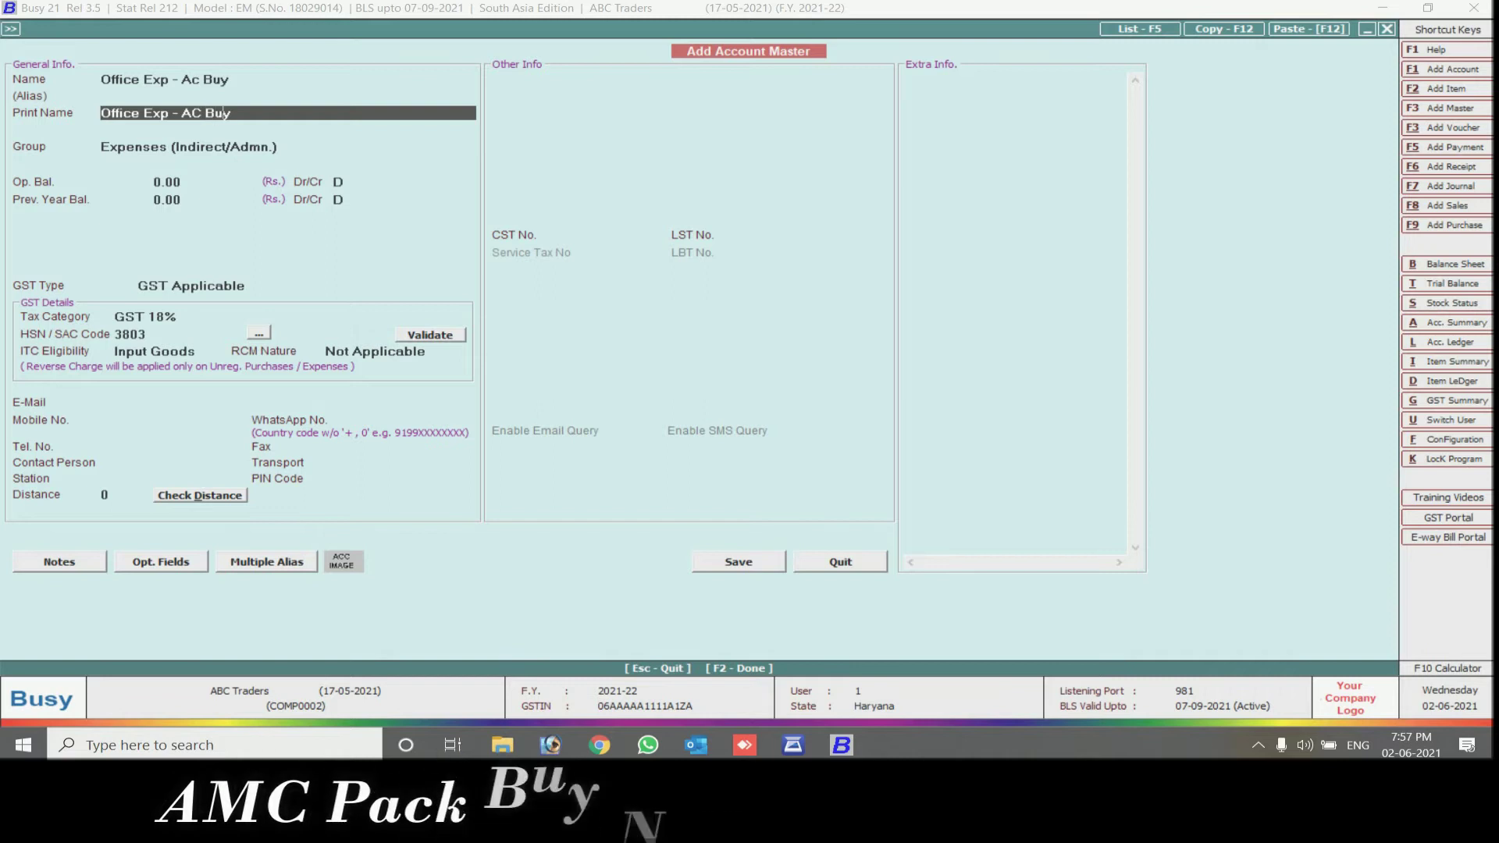
key(Return)
key(Return)
key(Return)
key(Return)
key(Return)
key(Return)
key(Return)
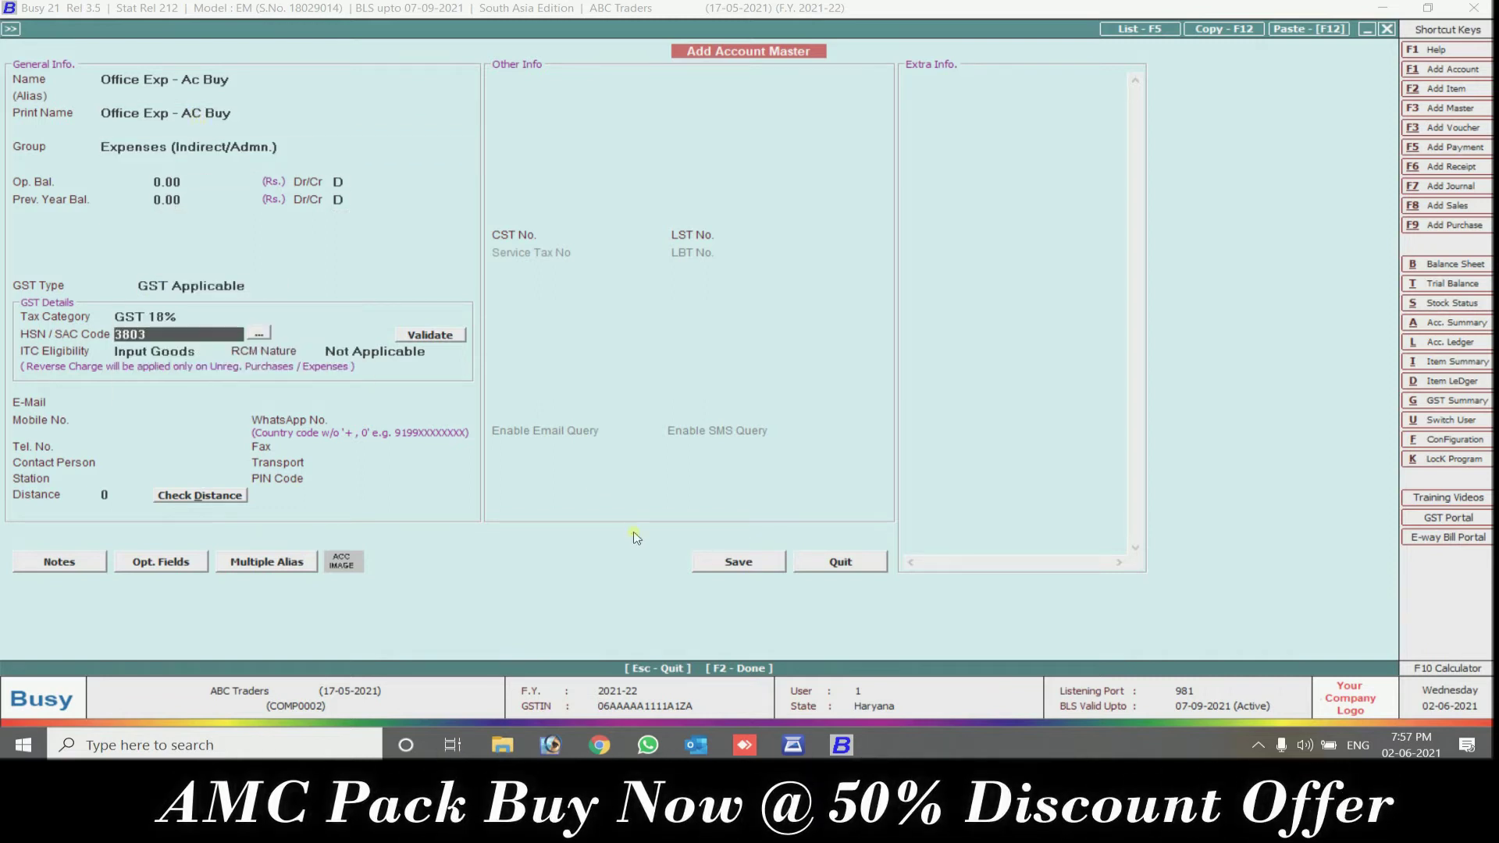
Save the expense account and debit it 10,000 in the journal voucher
click(750, 564)
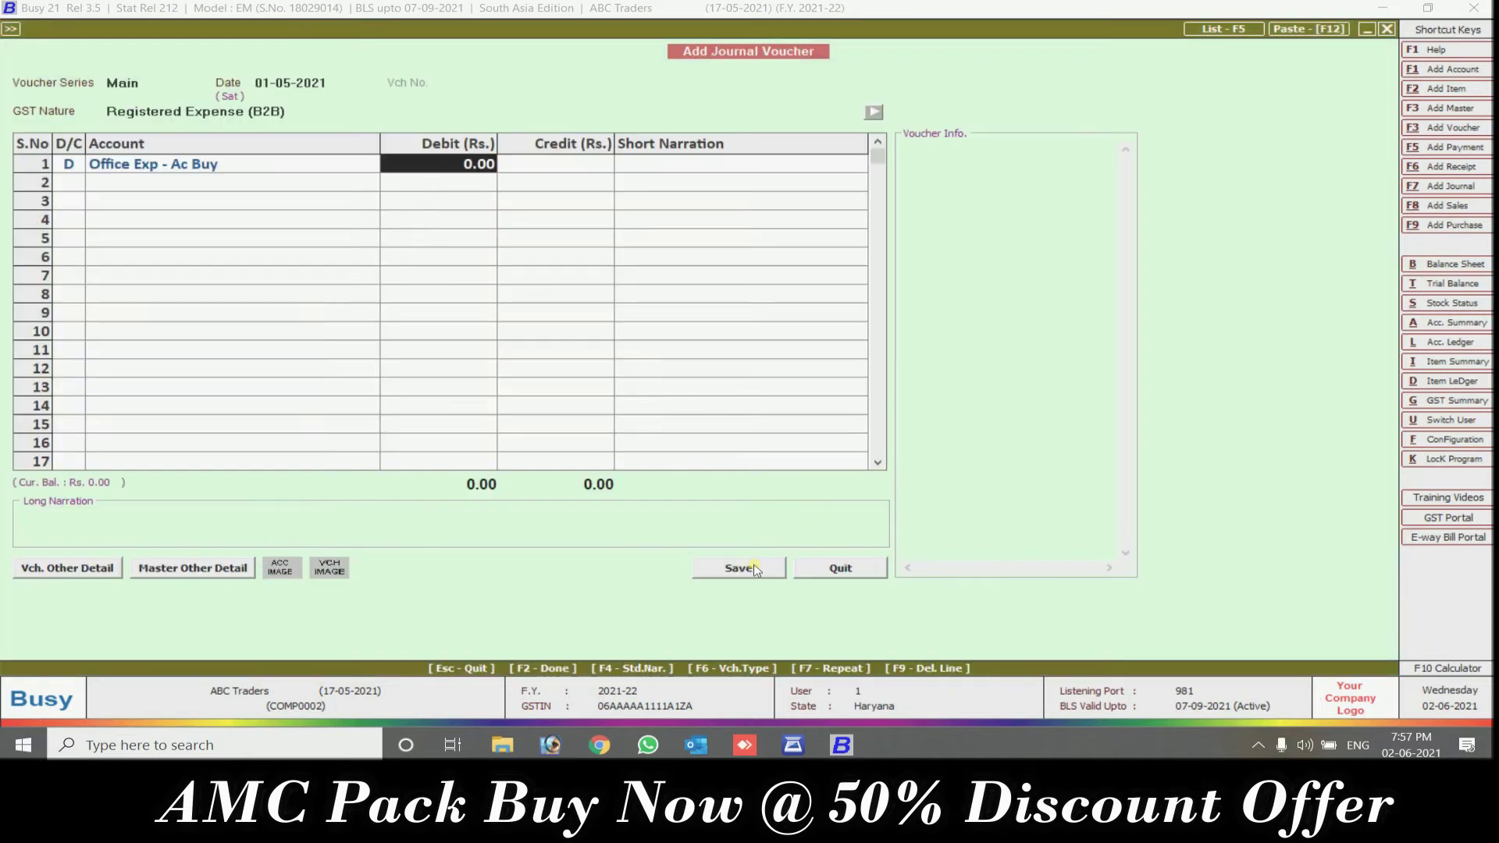
text(10000)
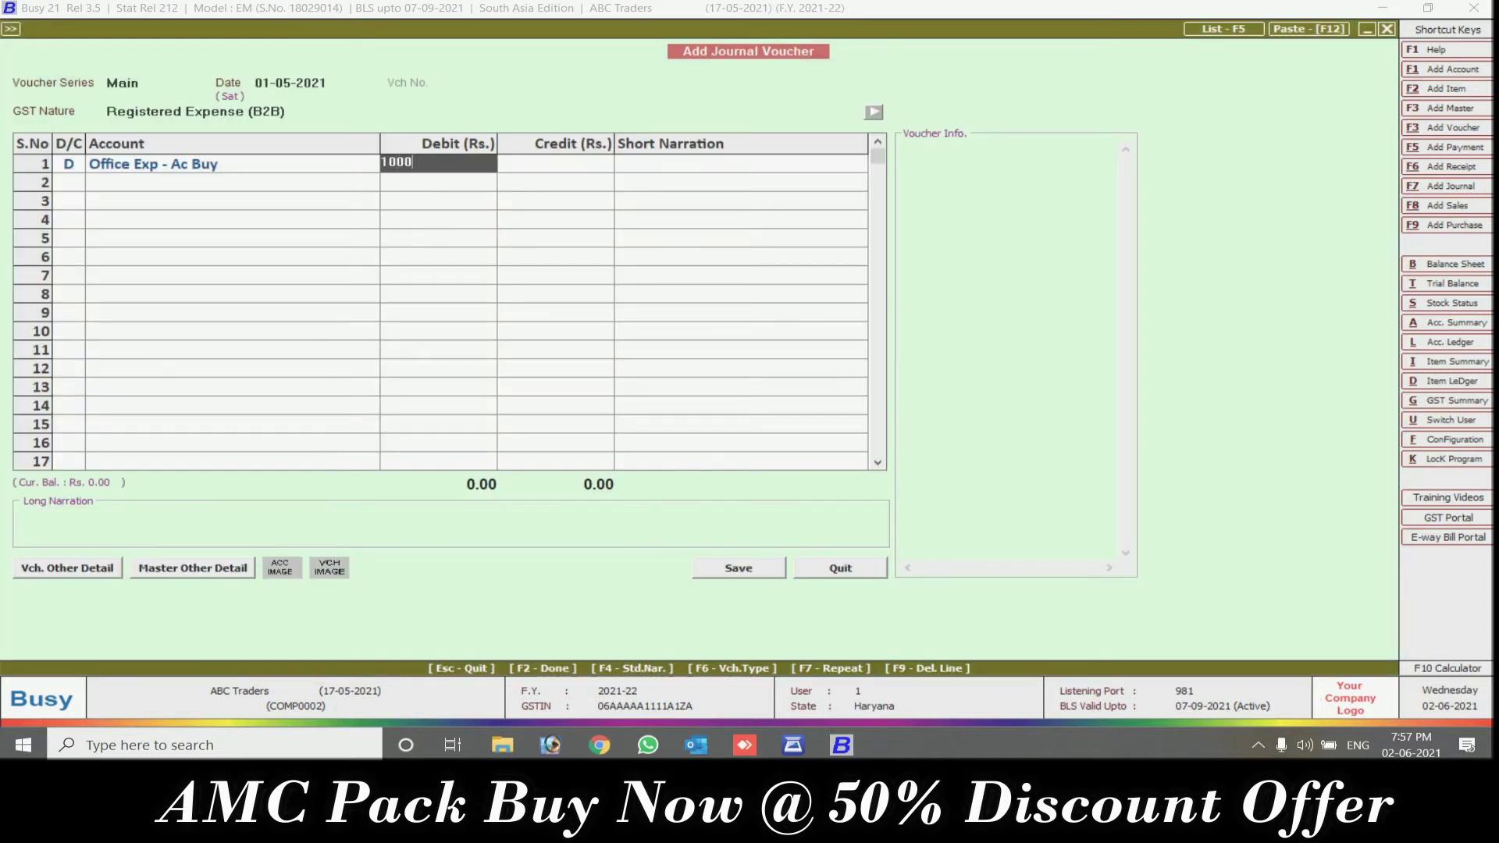
key(Return)
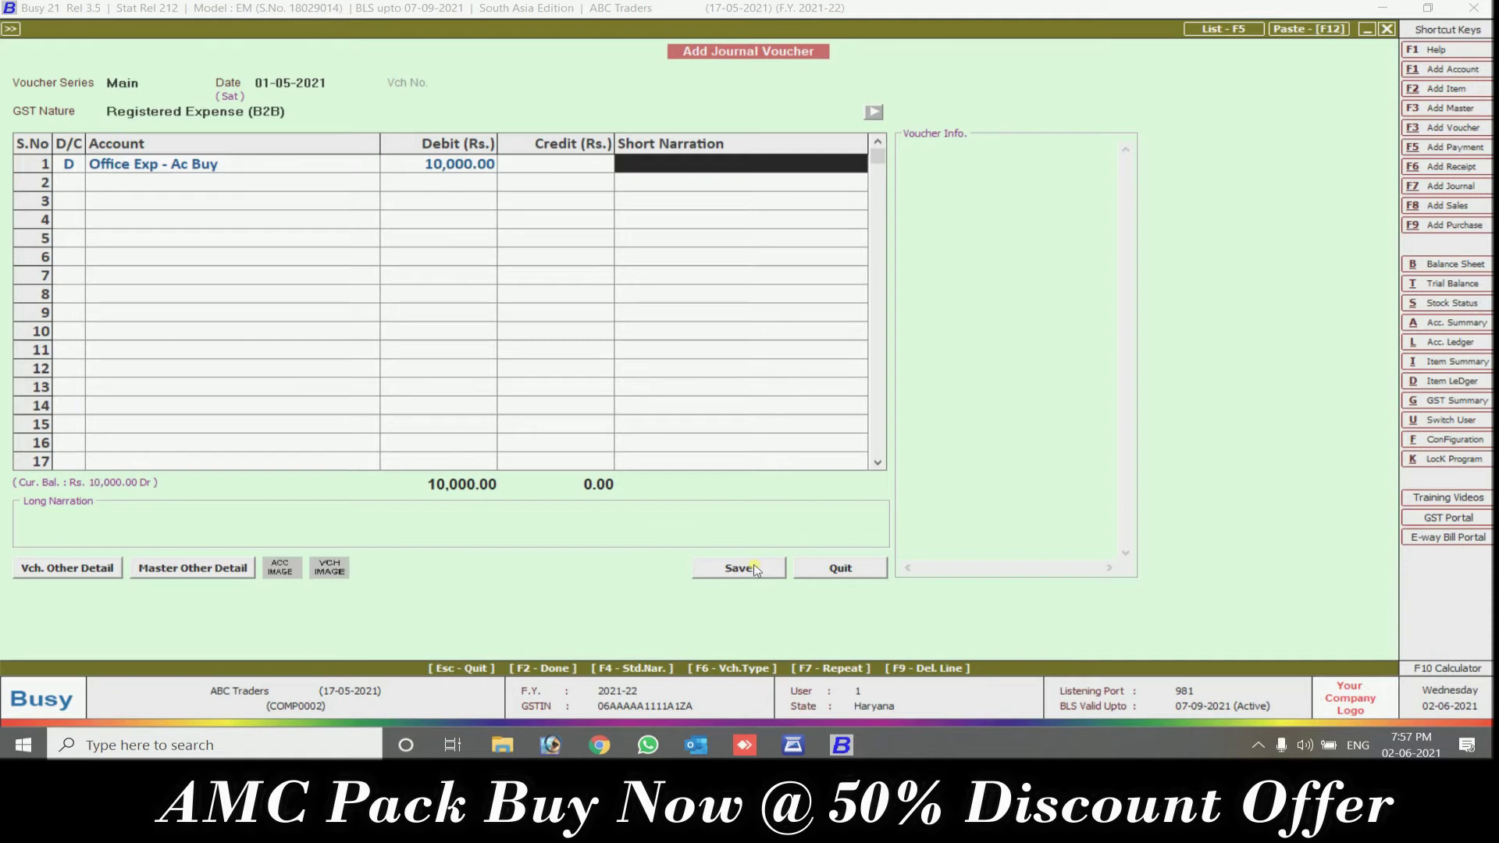
key(Return)
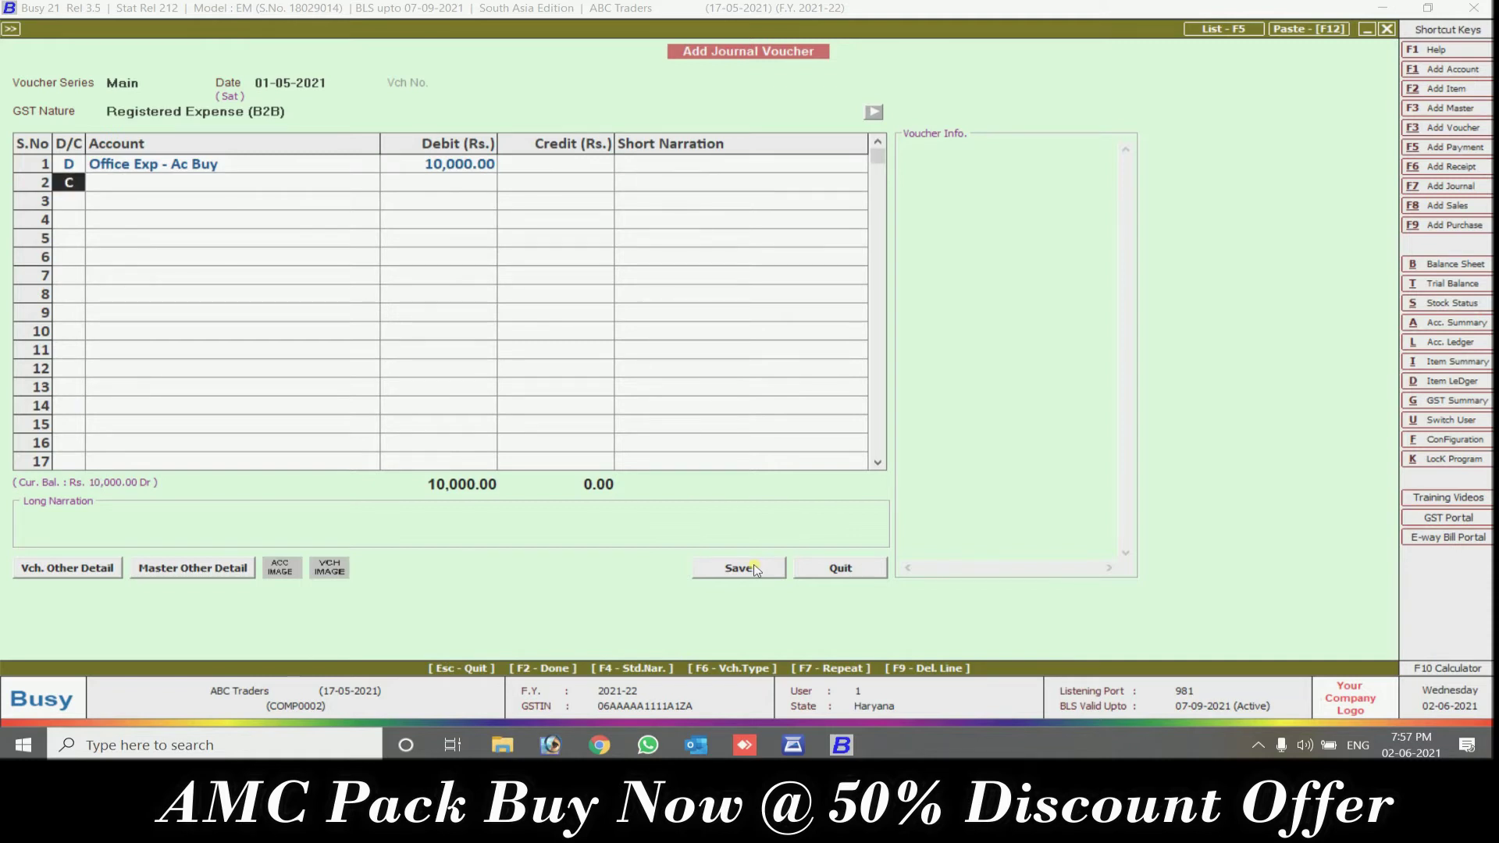
Add a debit row for SGST Input at 900, followed by CGST Input at 900
text(D)
key(Return)
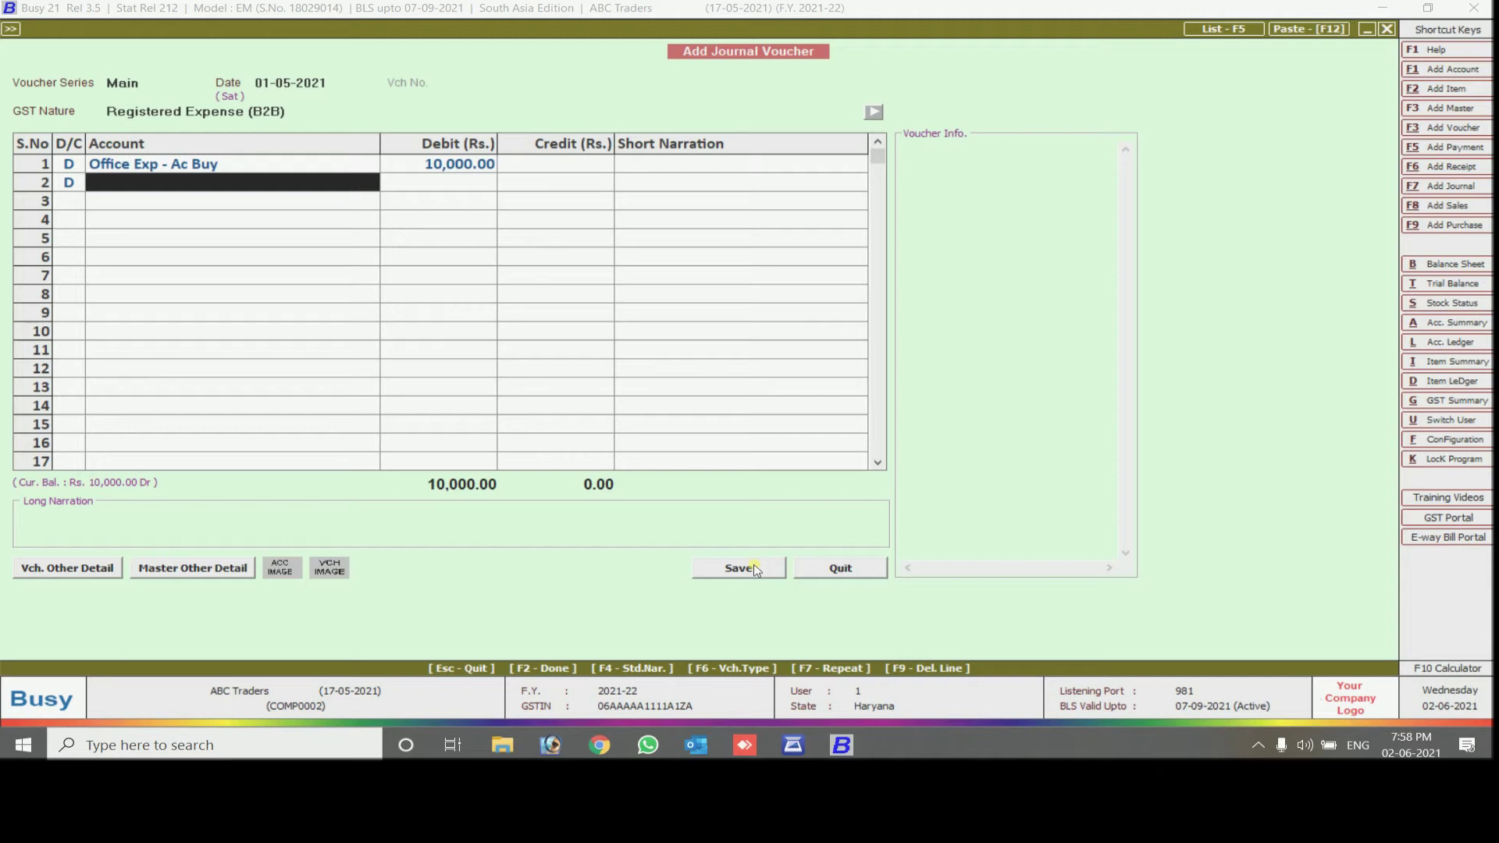
text(i)
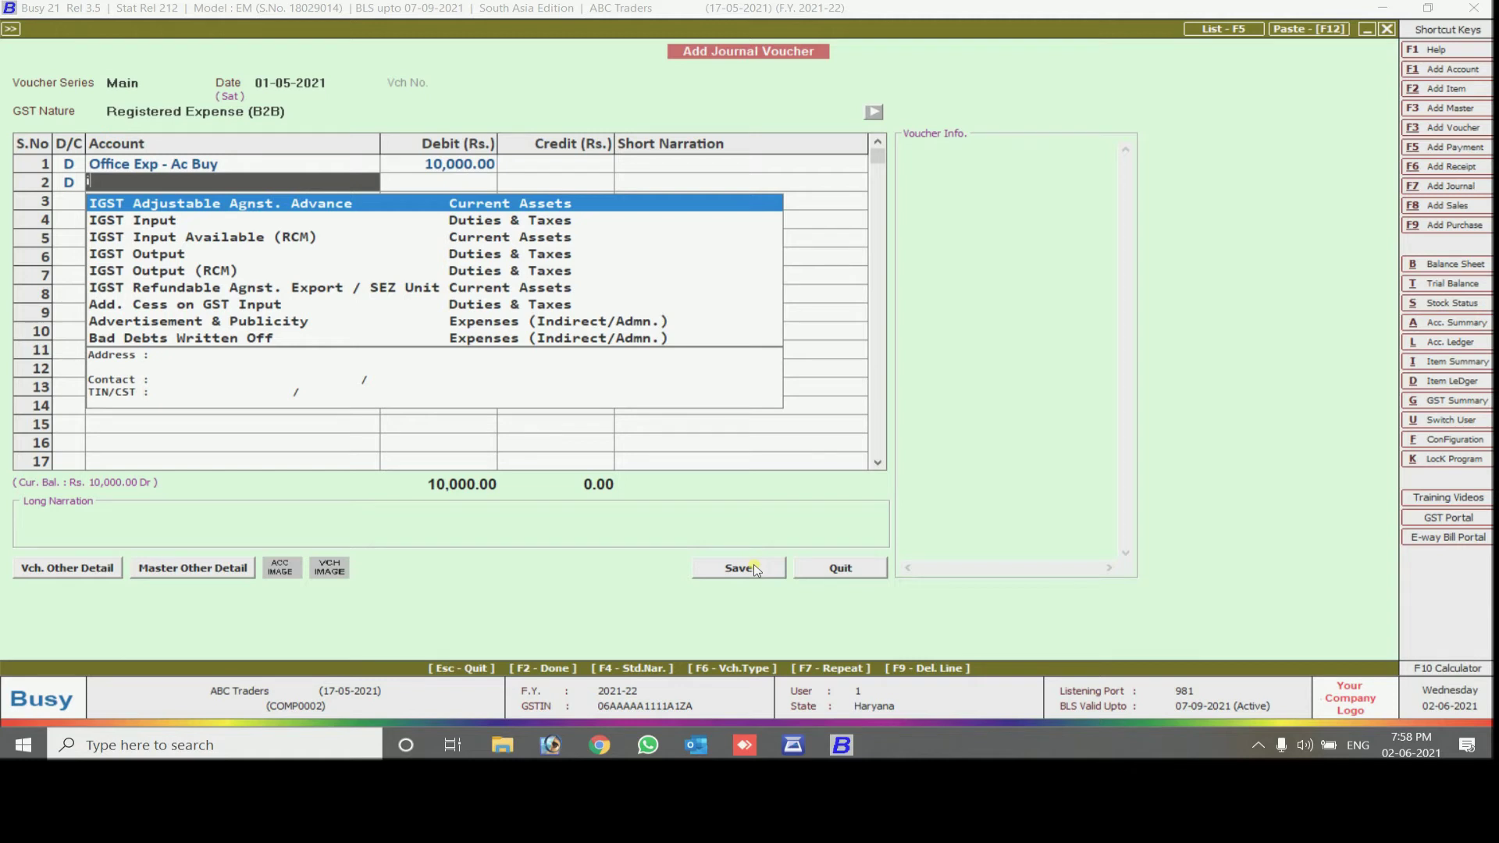
key(BackSpace)
text(sg)
key(Down)
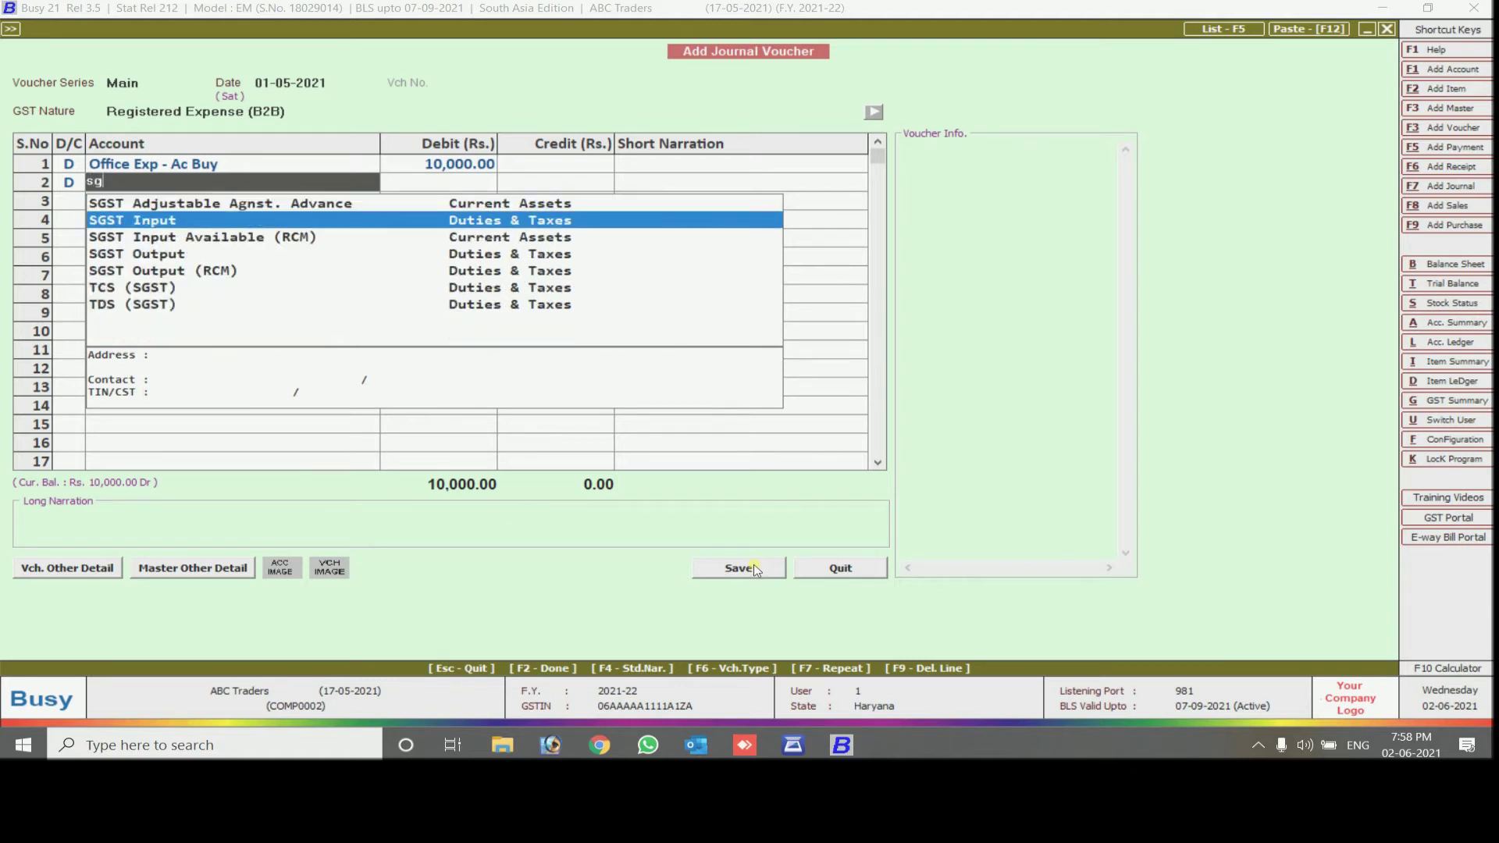
key(Return)
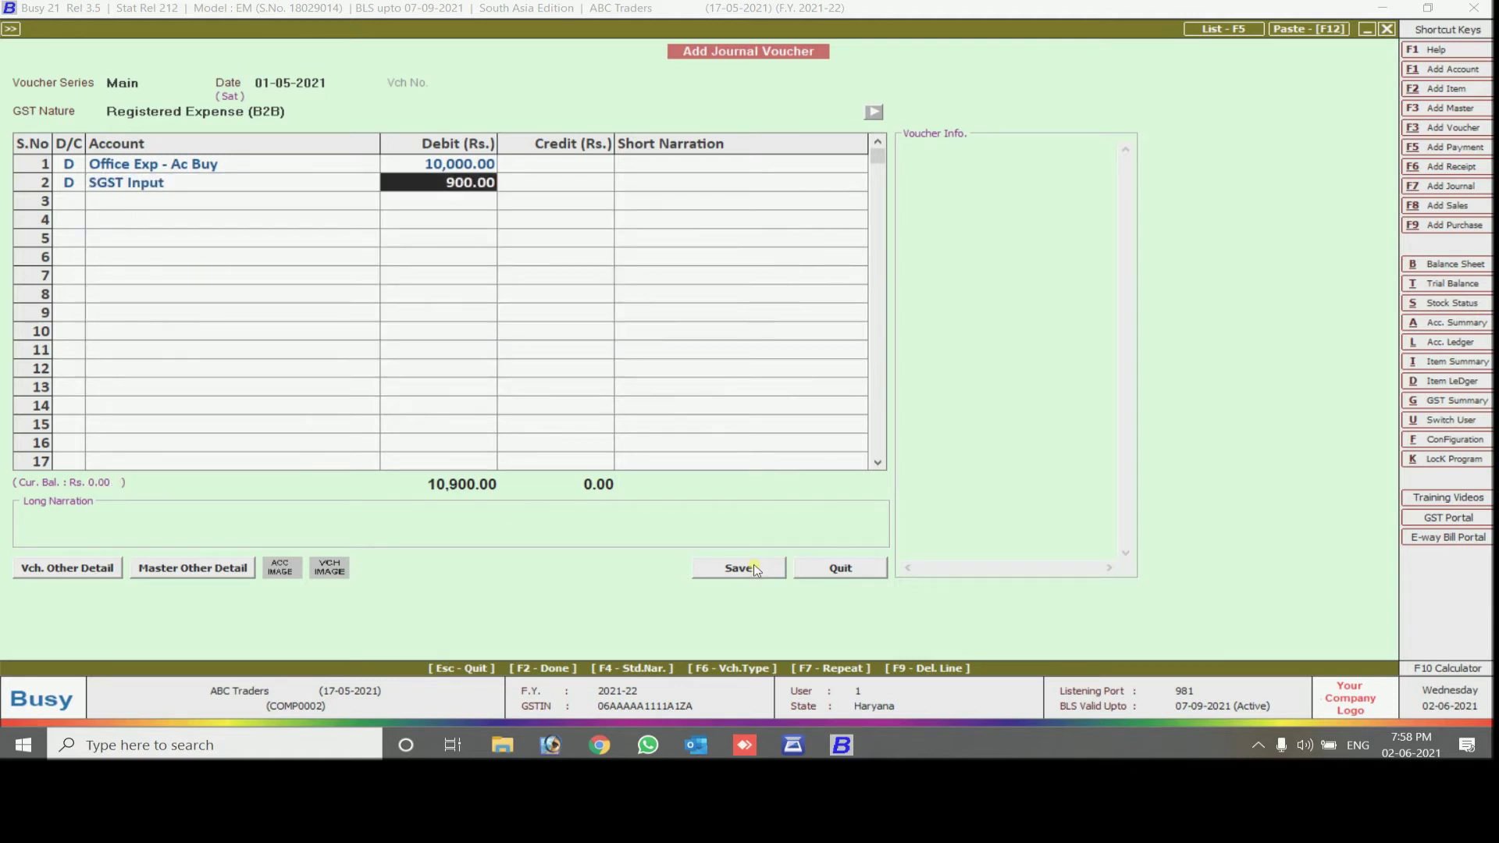
key(Return)
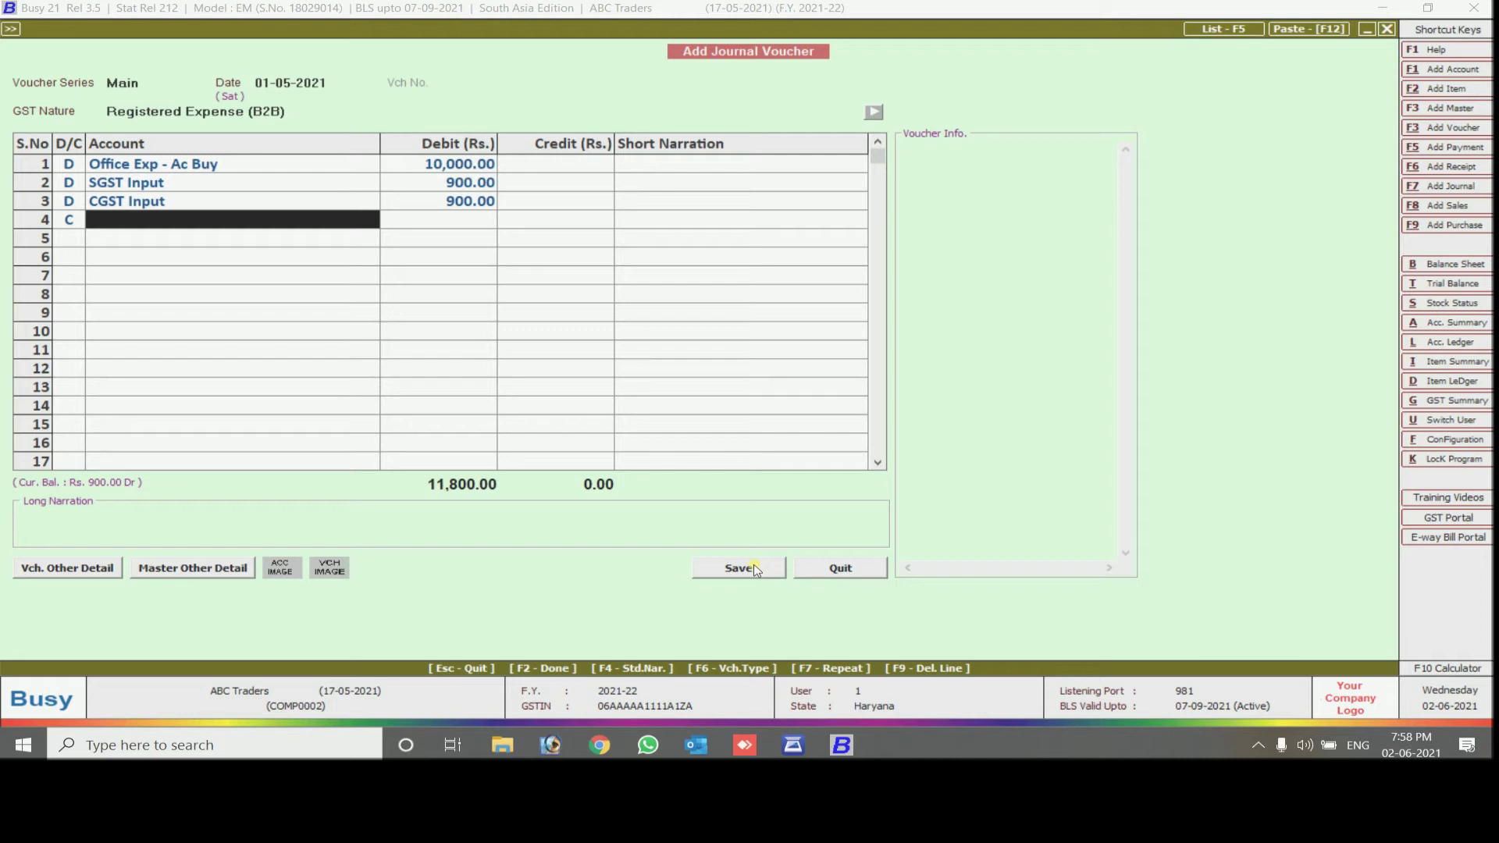
Begin the credit row by creating a new creditor account
text(bus)
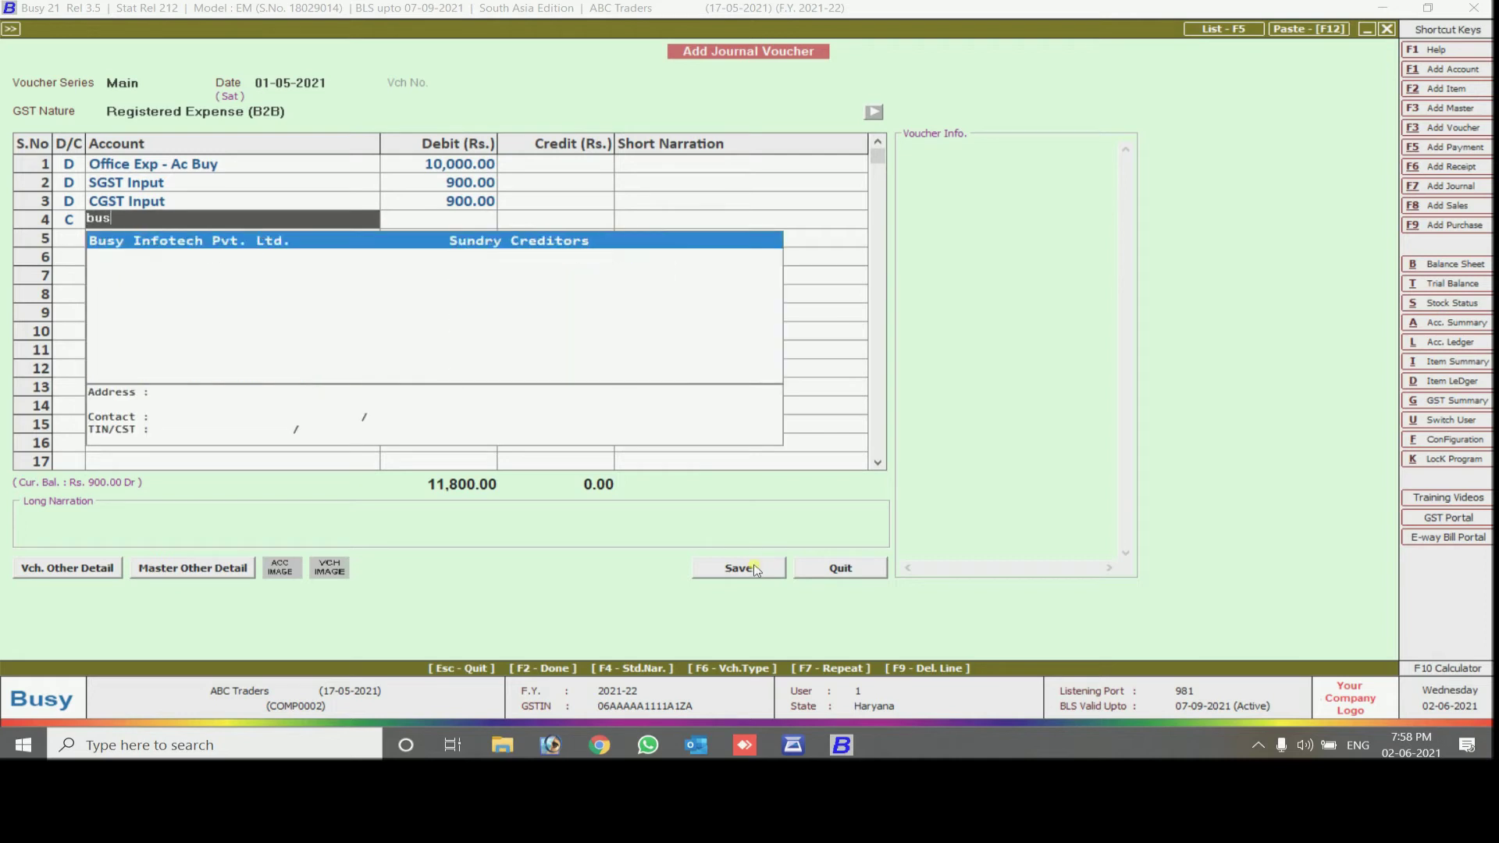
text(y)
key(BackSpace)
key(BackSpace)
key(BackSpace)
key(BackSpace)
key(alt+F1)
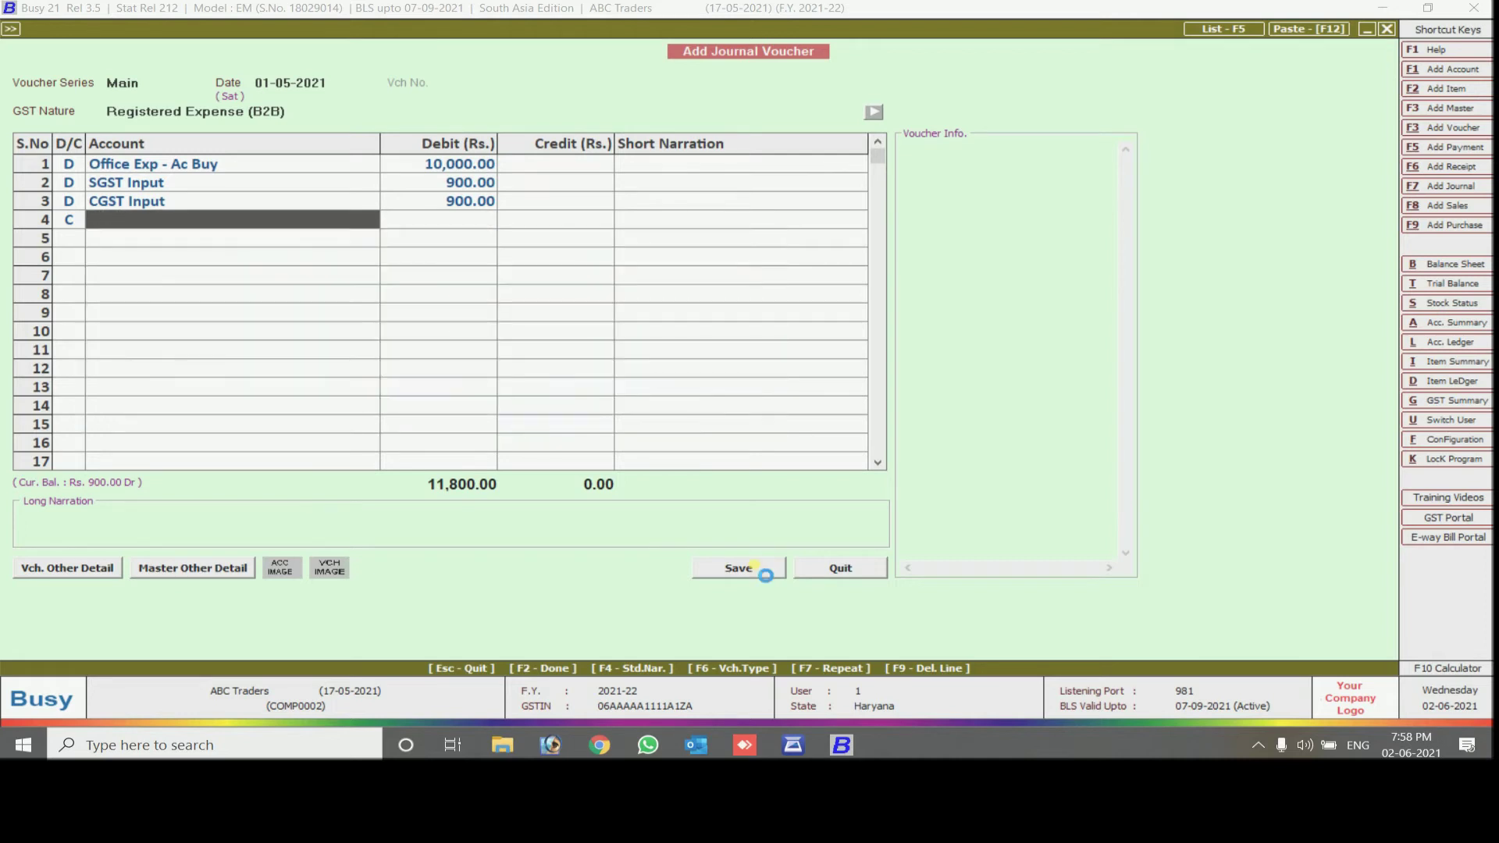
Name the new account Ganpati Enterprises under the Sundry Creditors group
text(ganpati)
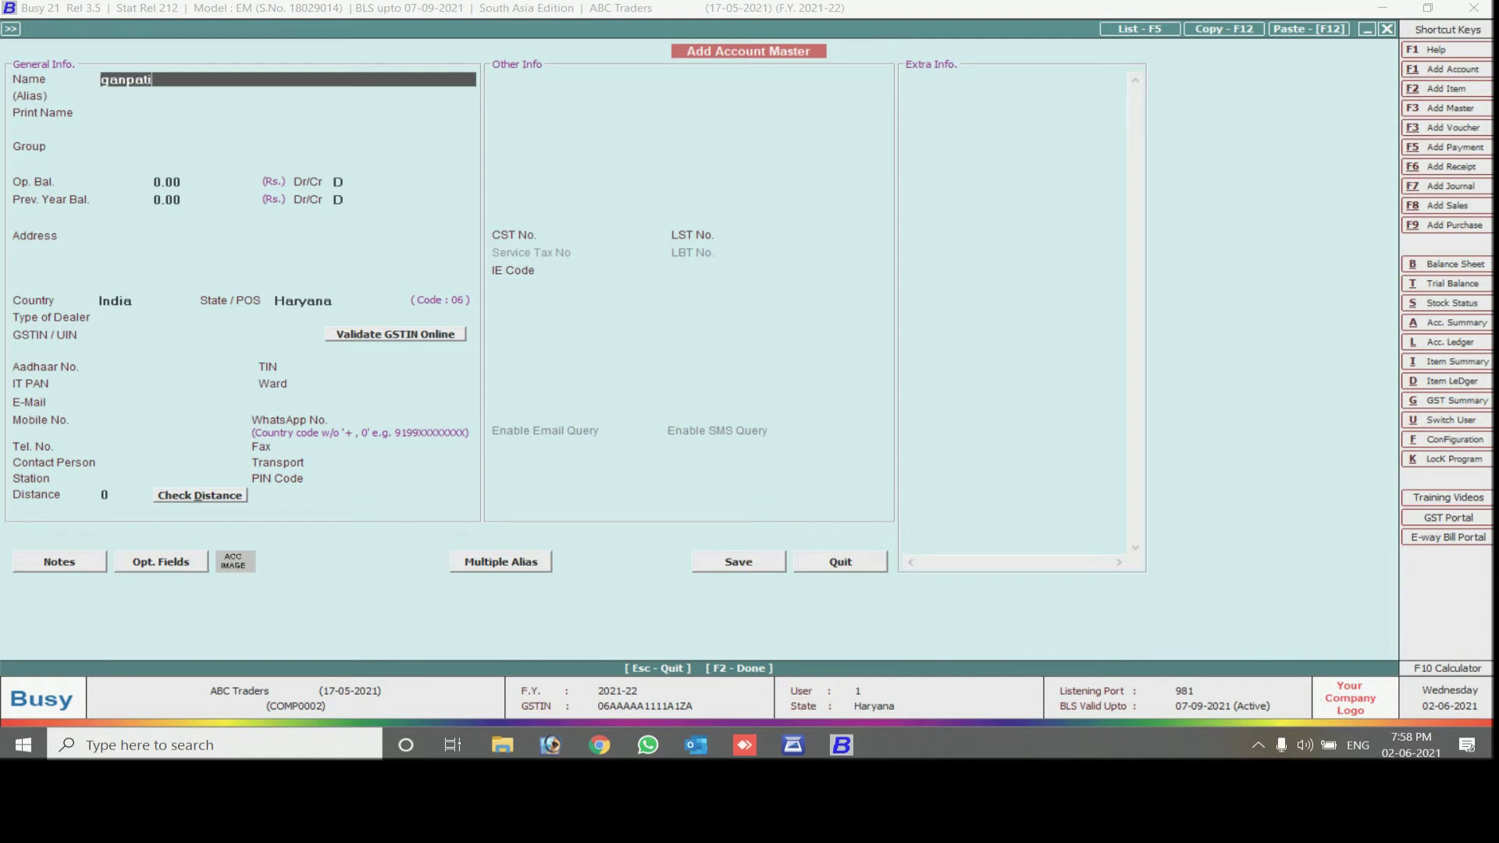
text( enterprises)
key(Return)
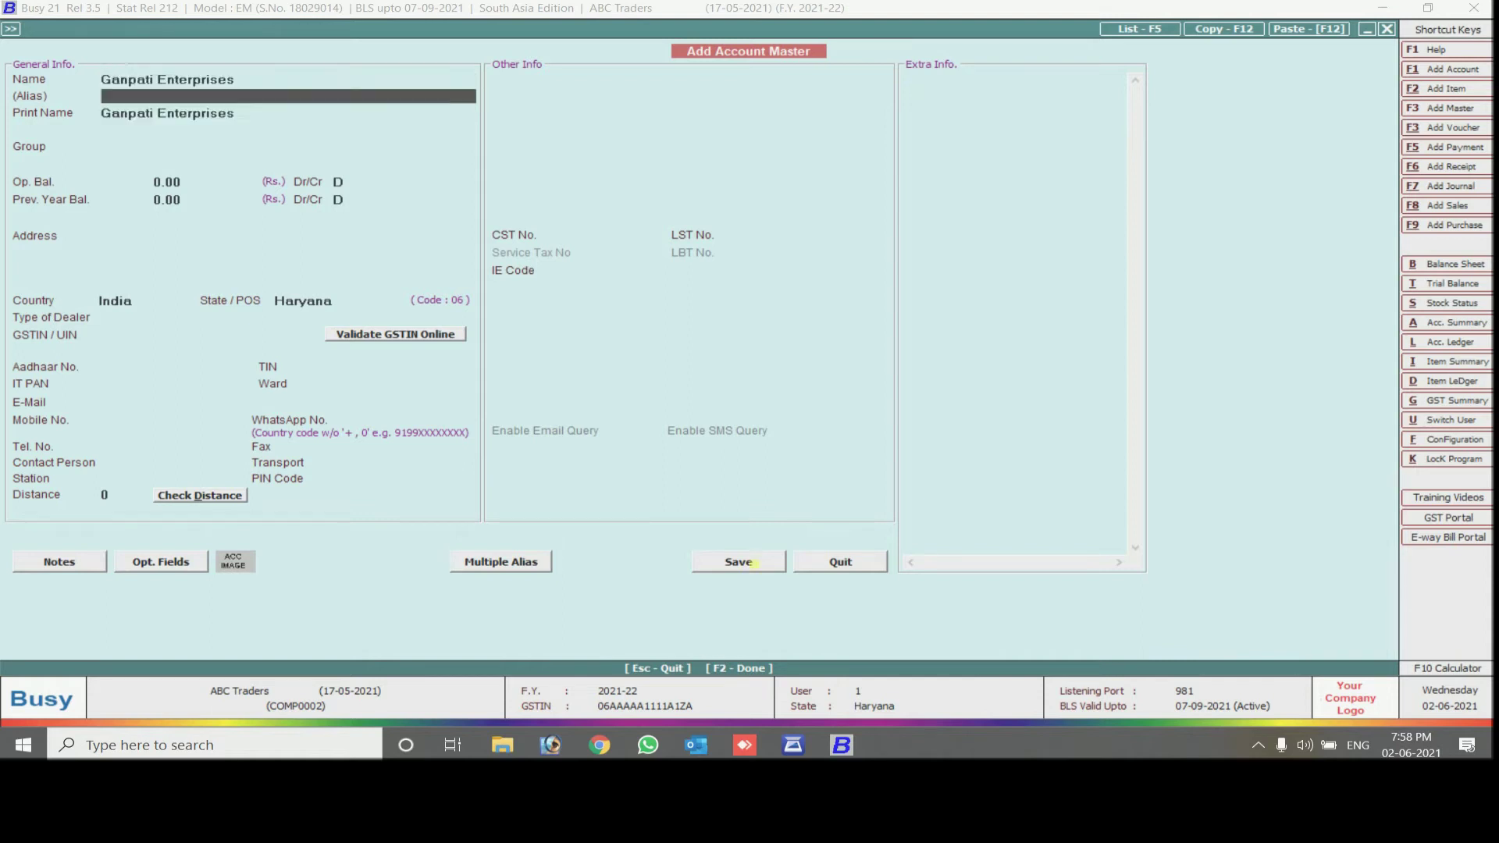
key(Return)
key(Return)
text(sun)
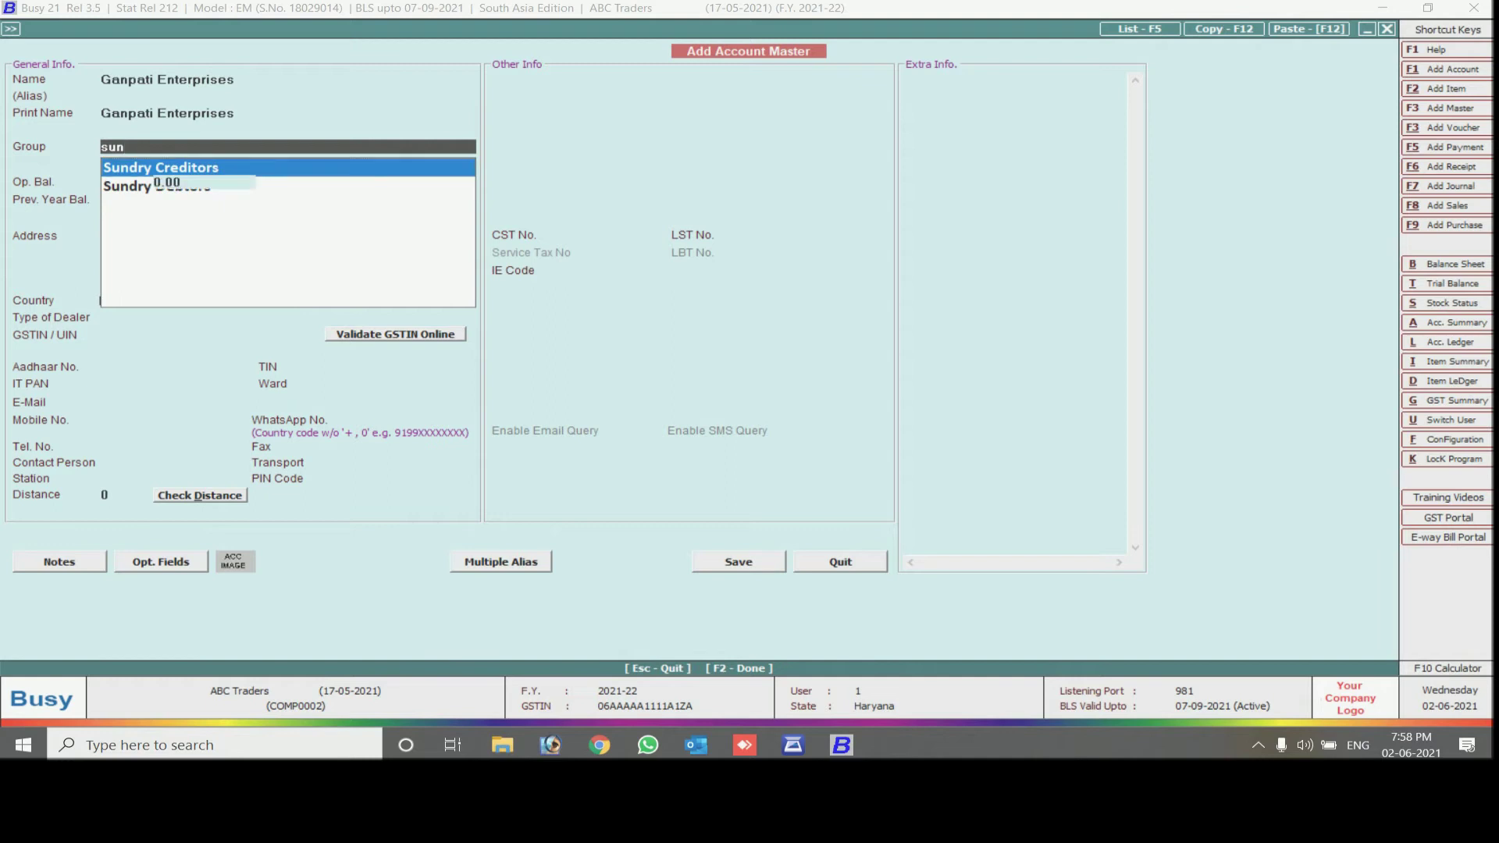
key(Return)
key(Return)
key(Return)
key(Return)
key(Return)
Set the state to Haryana, enter the supplier's GSTIN, and save the account
text(Haryana)
key(Return)
key(Return)
key(Return)
key(Return)
key(Return)
key(Return)
key(Return)
key(Return)
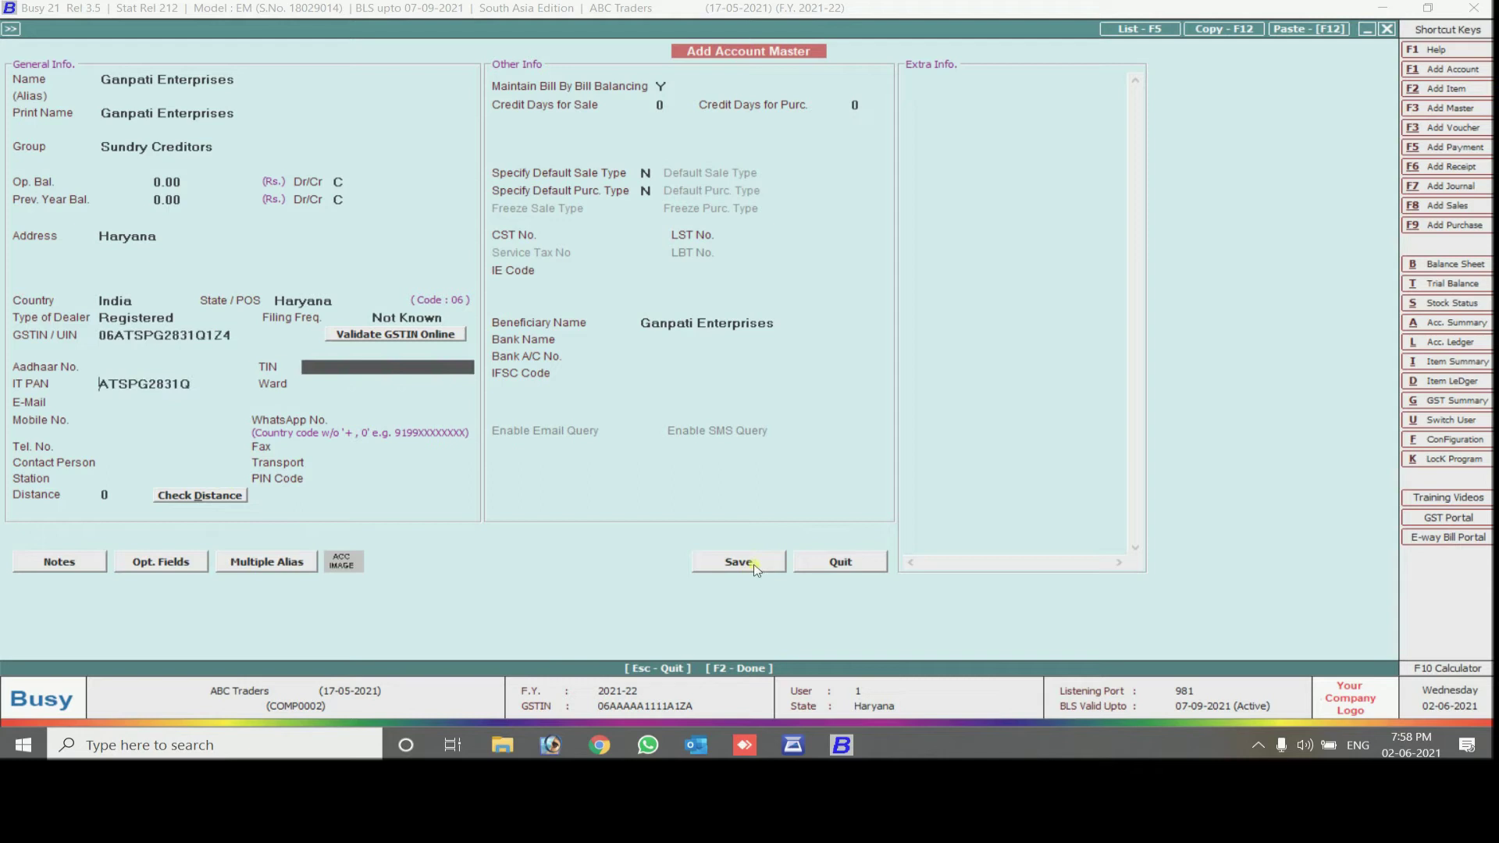
click(738, 562)
key(Return)
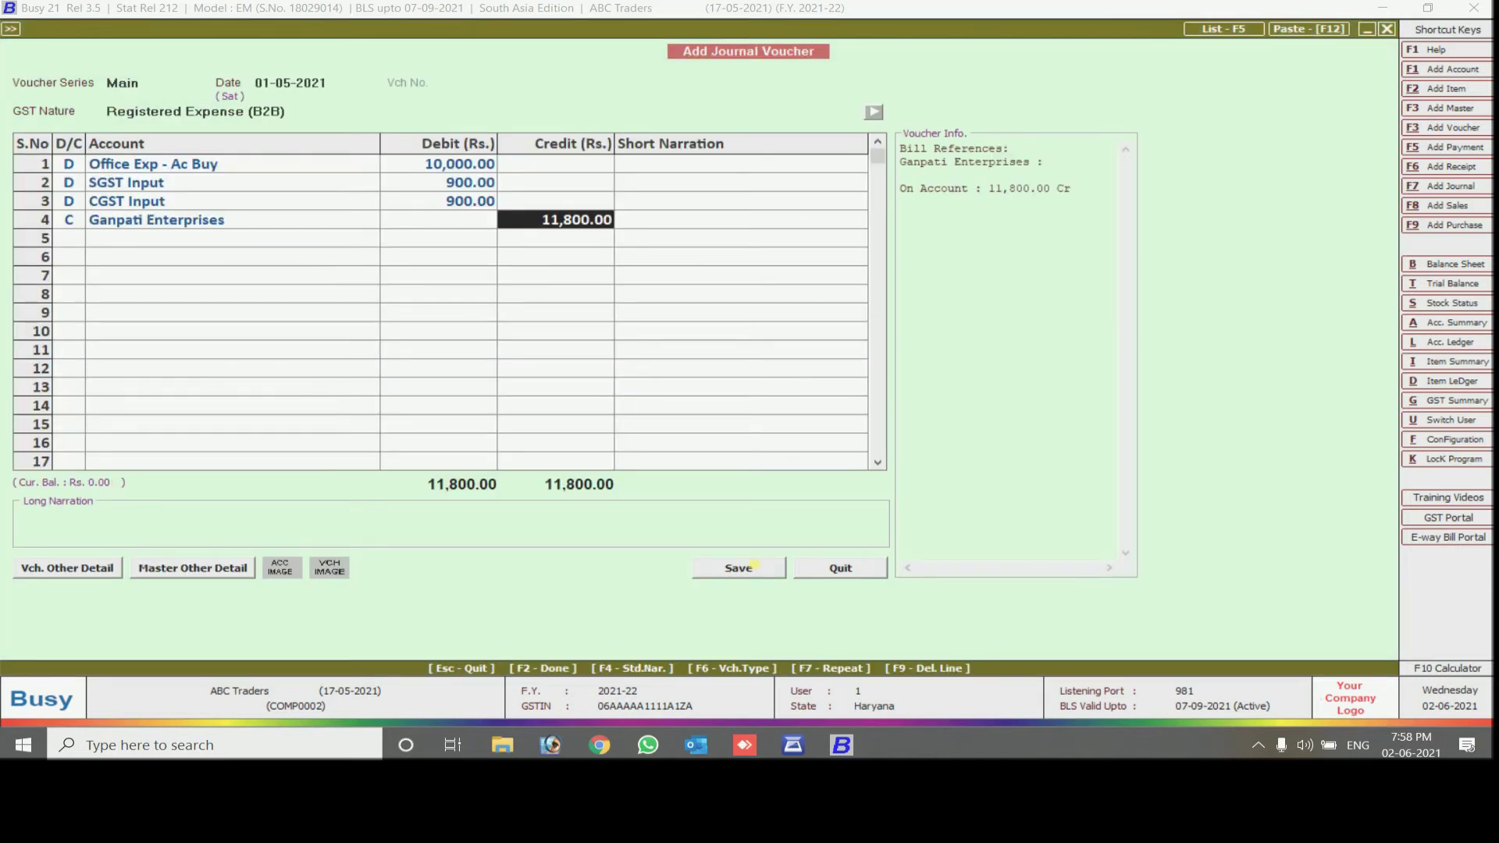
Adjust the 11,800 credit against new bill reference 1 and save the voucher
key(Return)
key(Return)
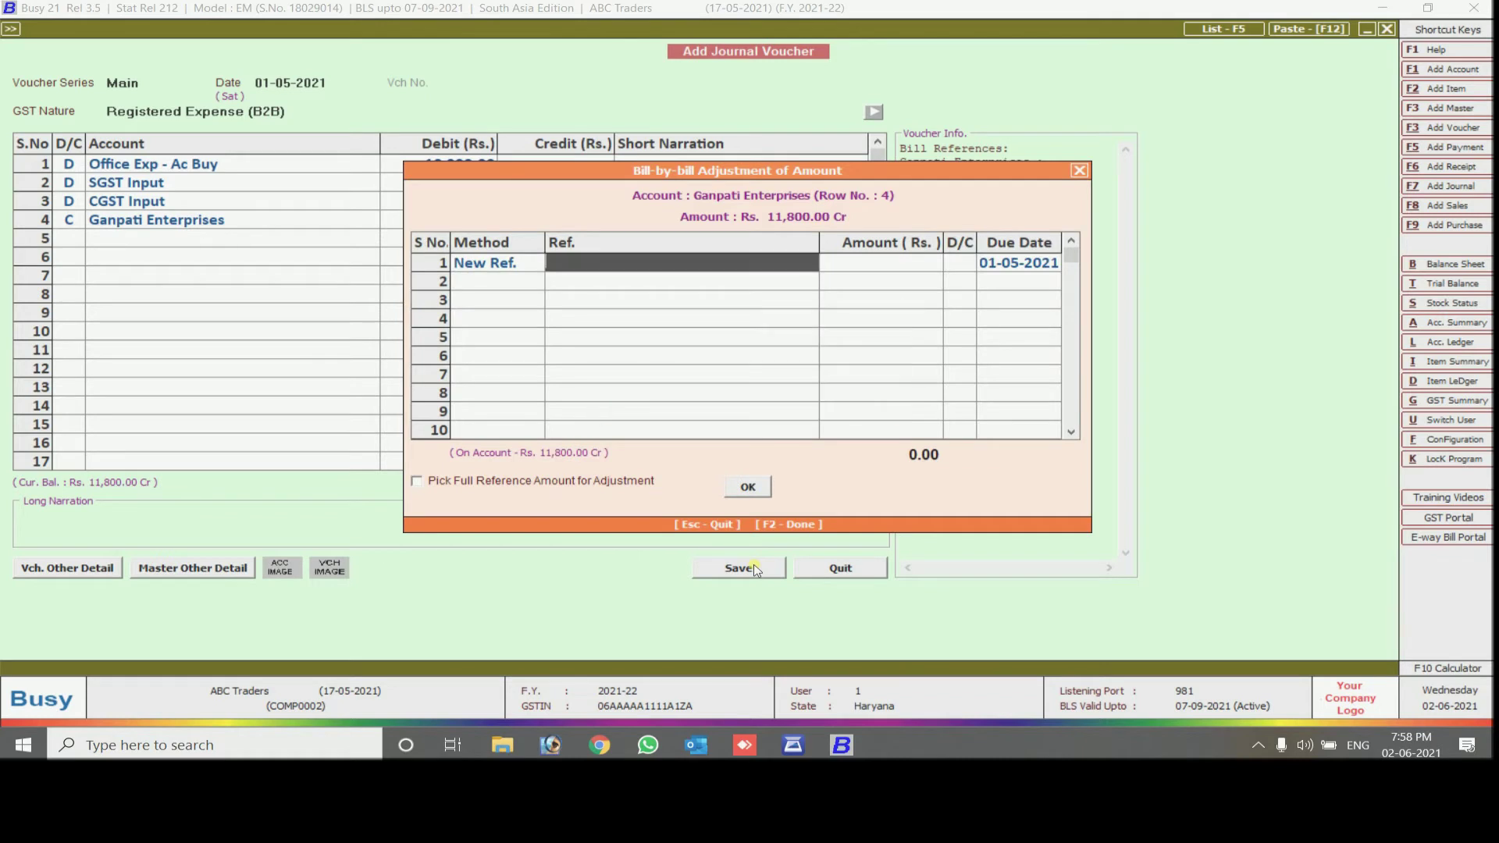
text(1)
key(Return)
key(Return)
key(Return)
key(Return)
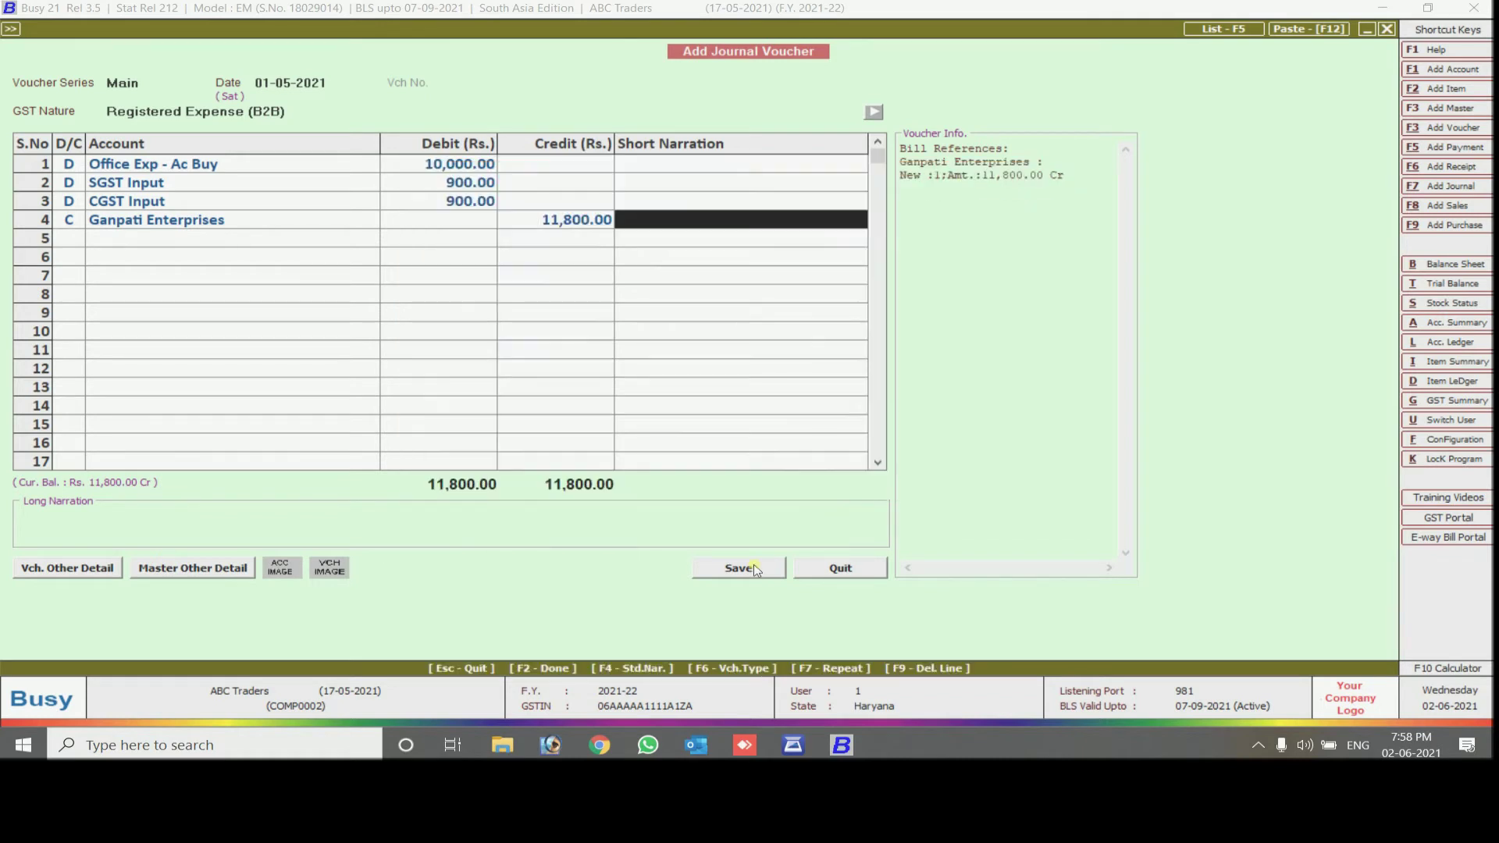
key(Return)
key(Return)
click(755, 570)
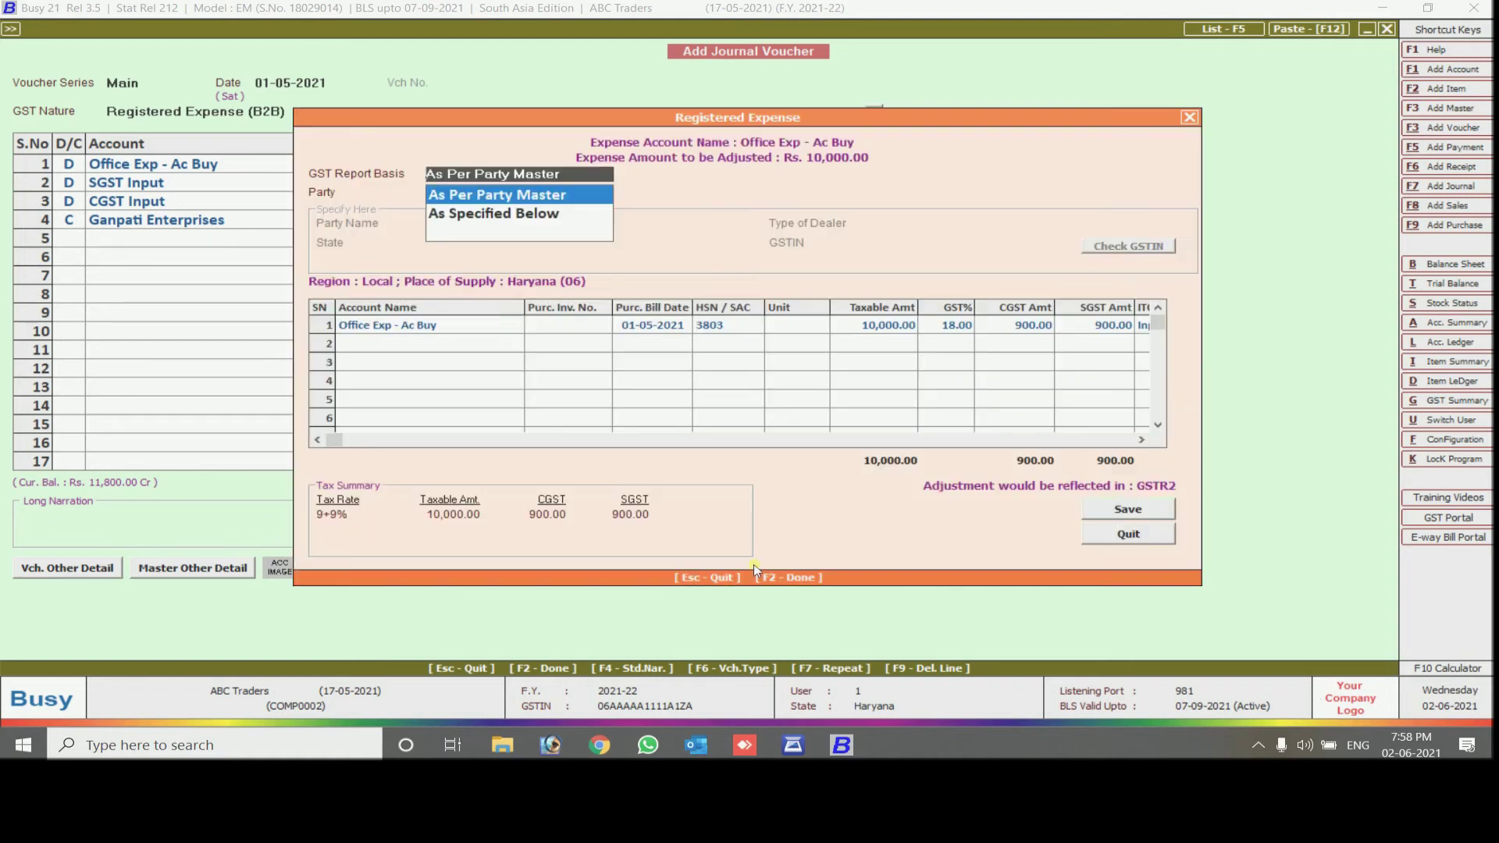
Enter invoice GST/21-22/001, unit Pcs. and Input Goods ITC, then save the Registered Expense details
key(Return)
key(Return)
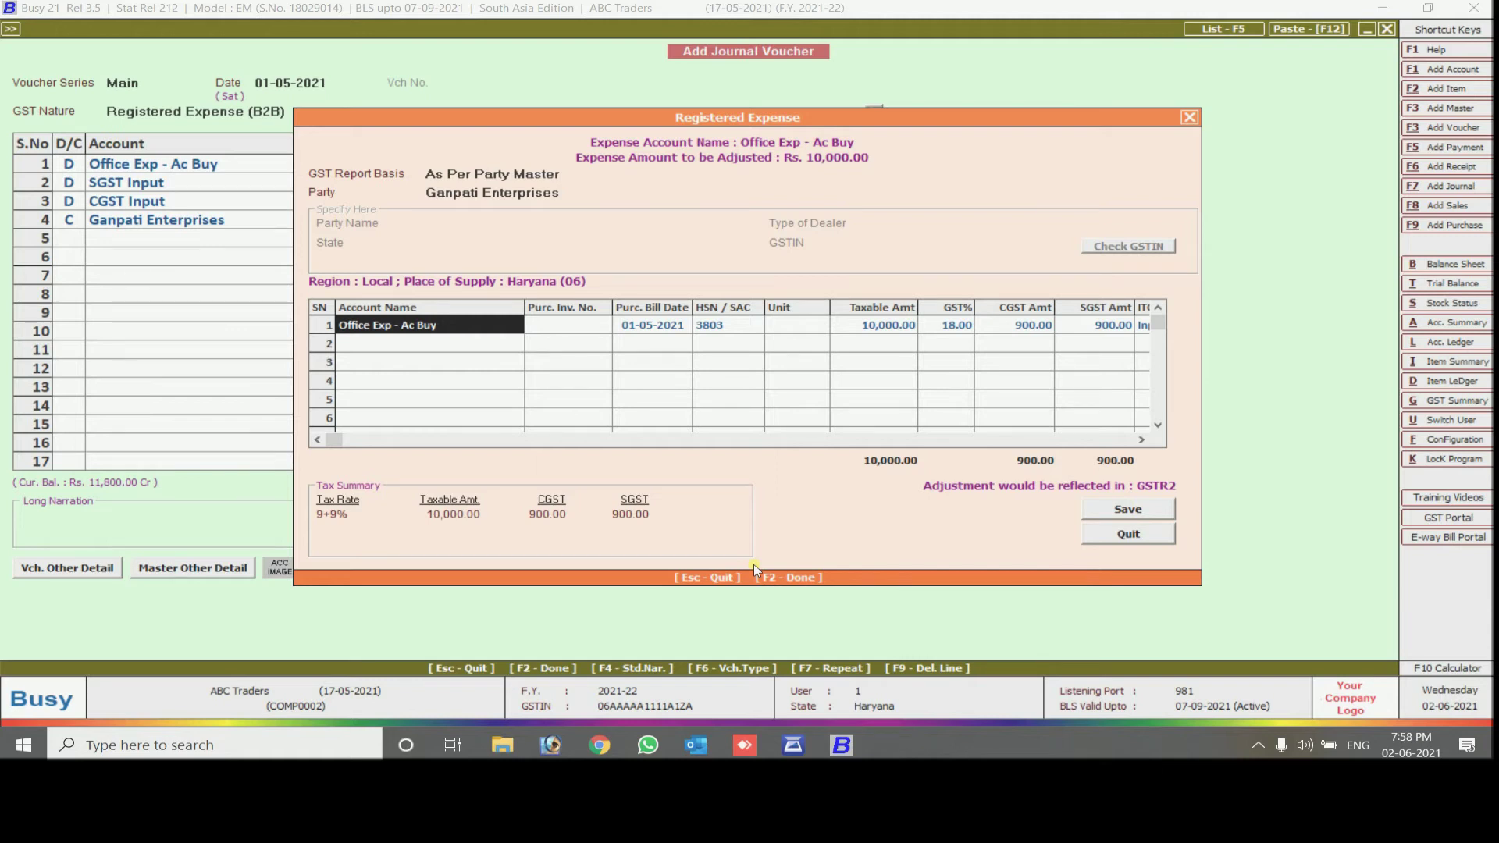
key(Return)
text(g)
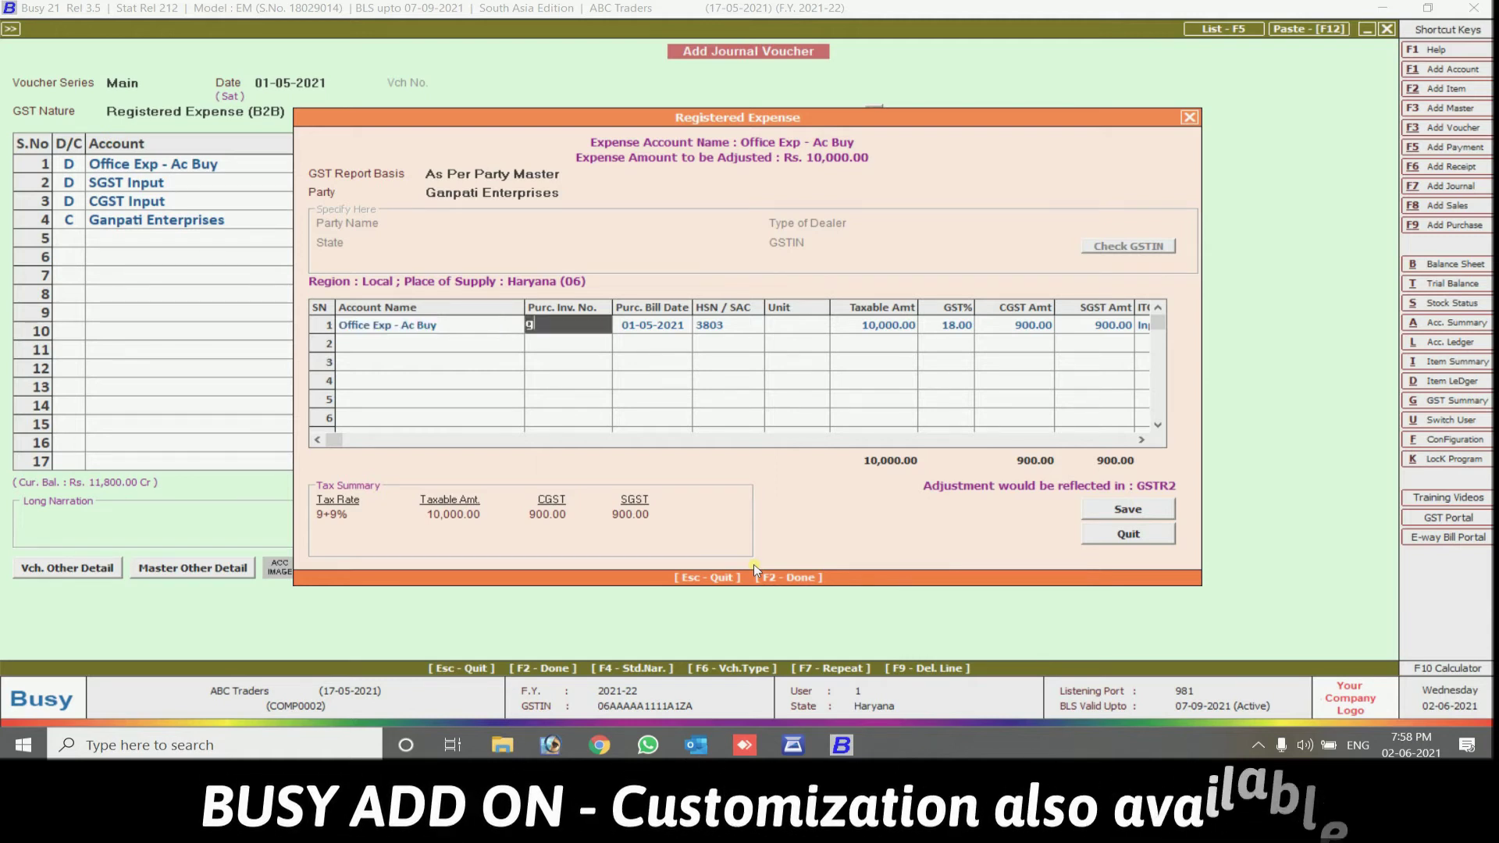
text(ST/2)
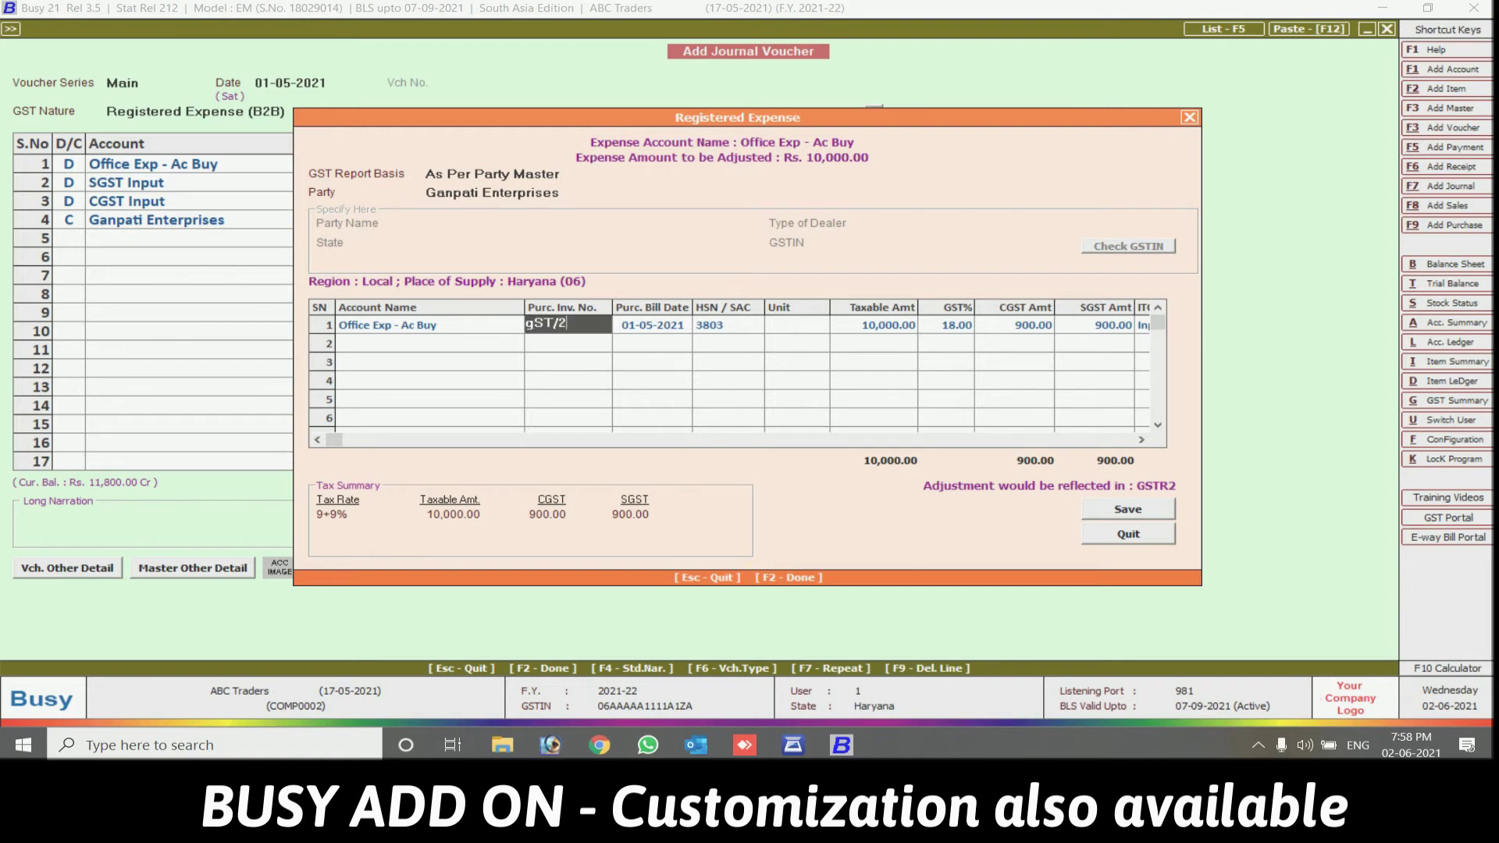
text(01-22/001)
key(Return)
key(Return)
key(Return)
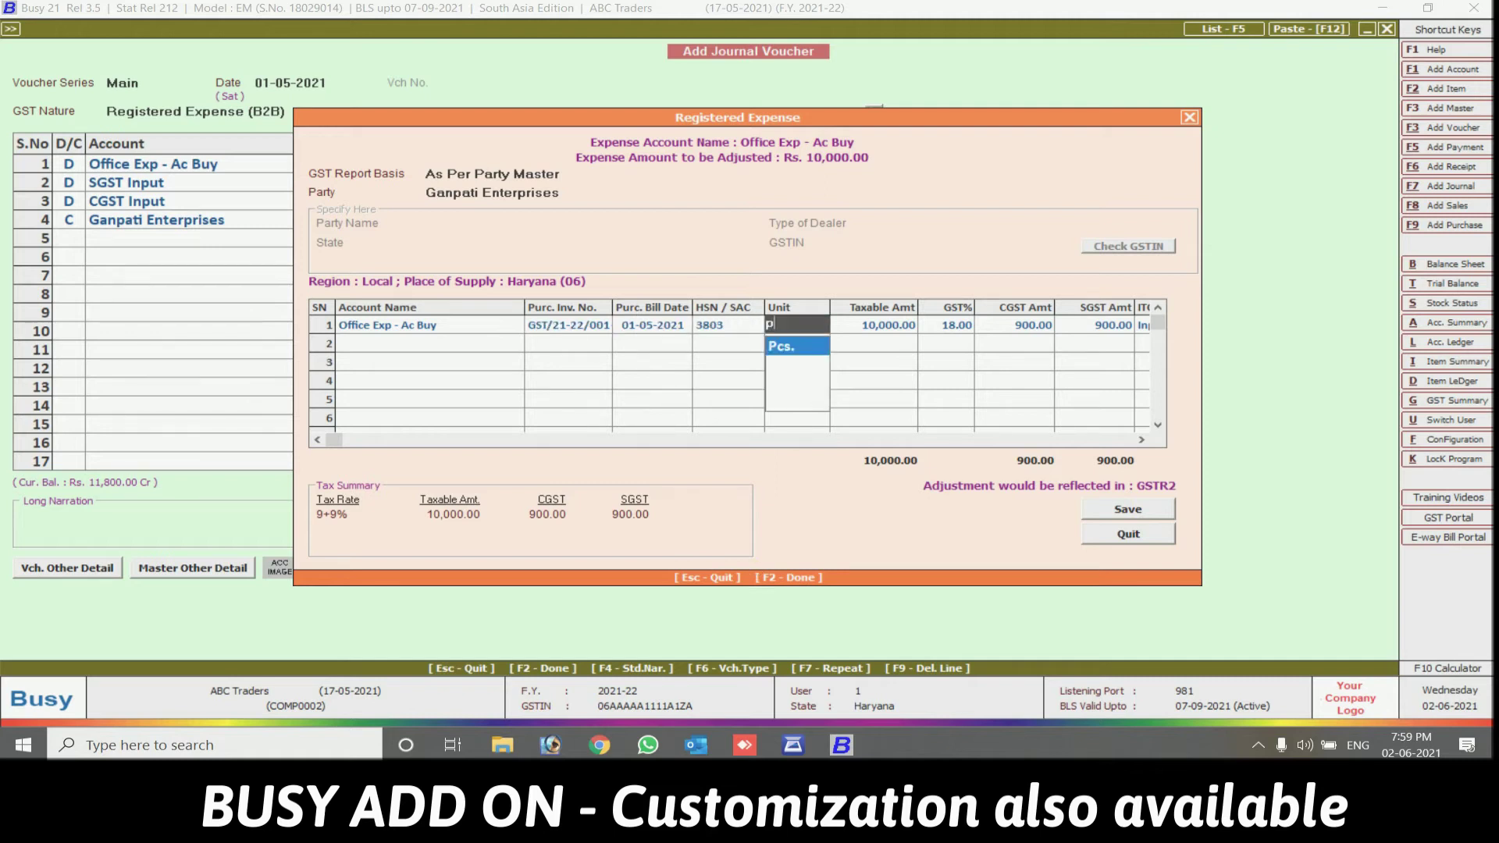
key(Return)
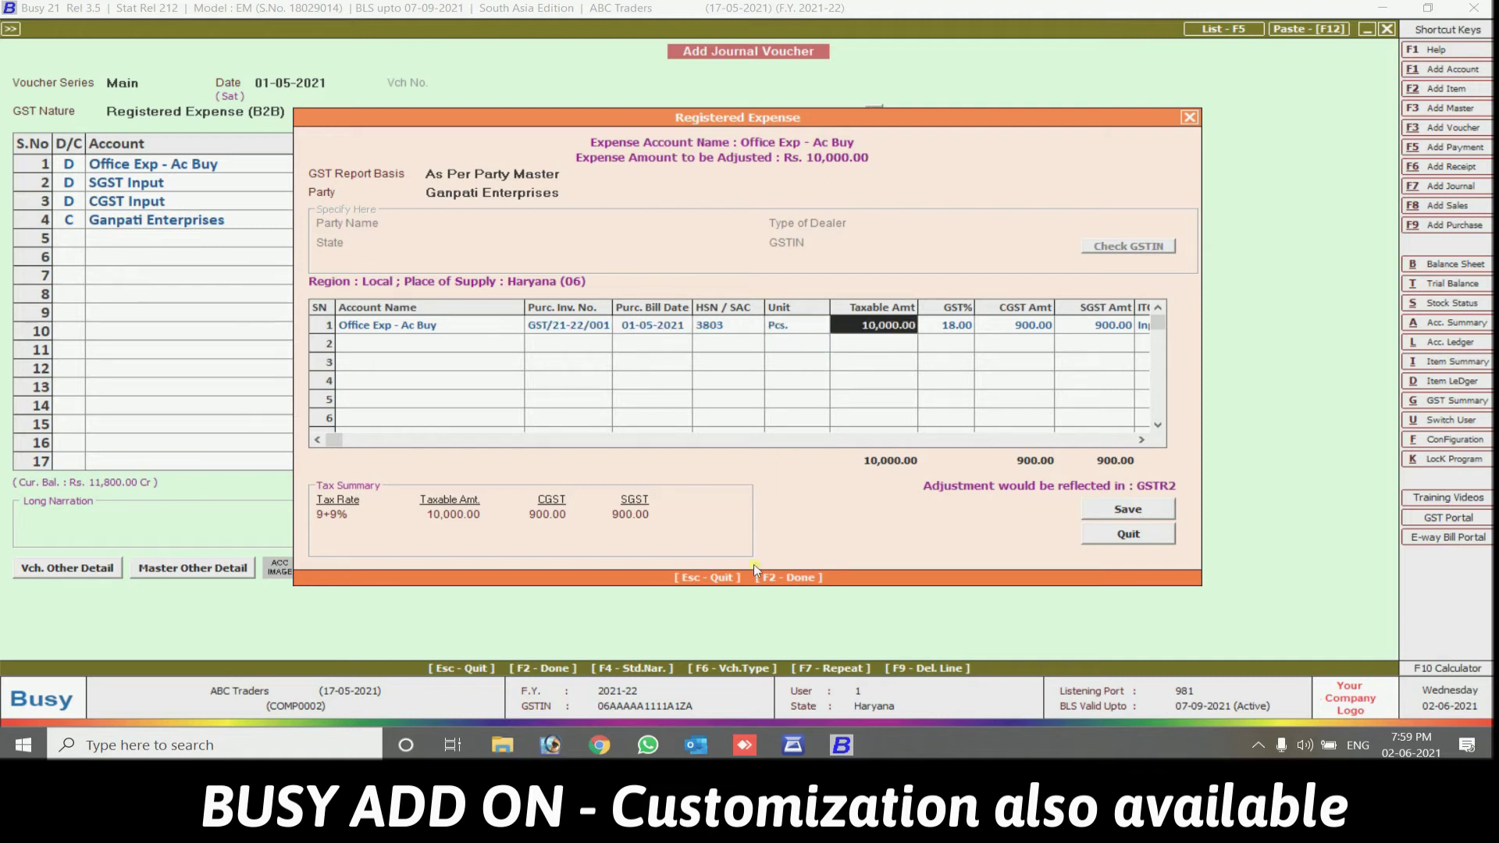
key(Return)
key(Return)
key(Return)
key(Return)
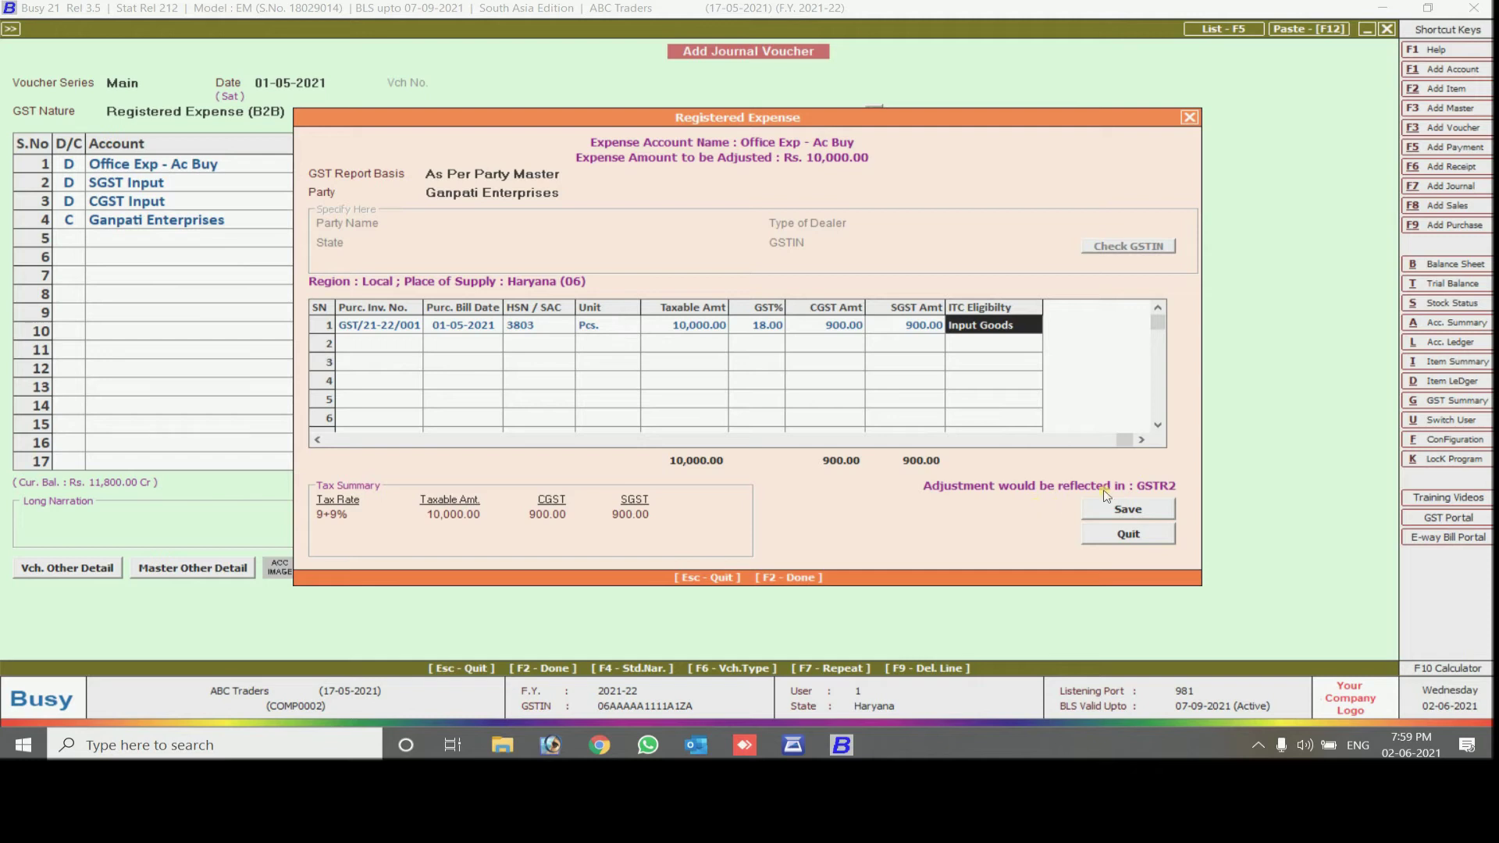
click(1158, 510)
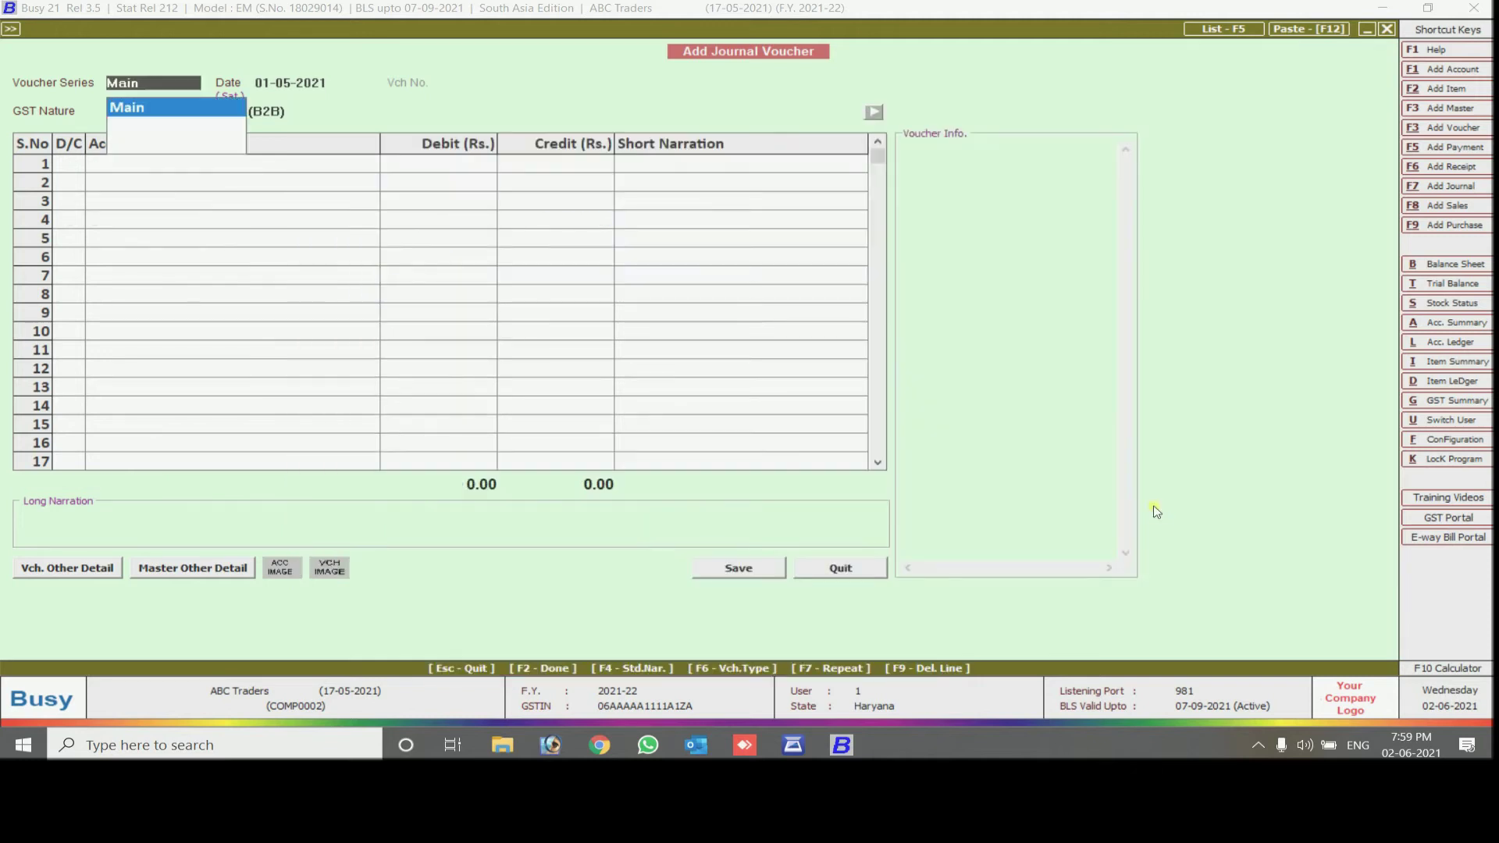
Display the Ganpati Enterprises account ledger showing the 11,800.00 journal credit of 01-05-2021
key(Escape)
key(Escape)
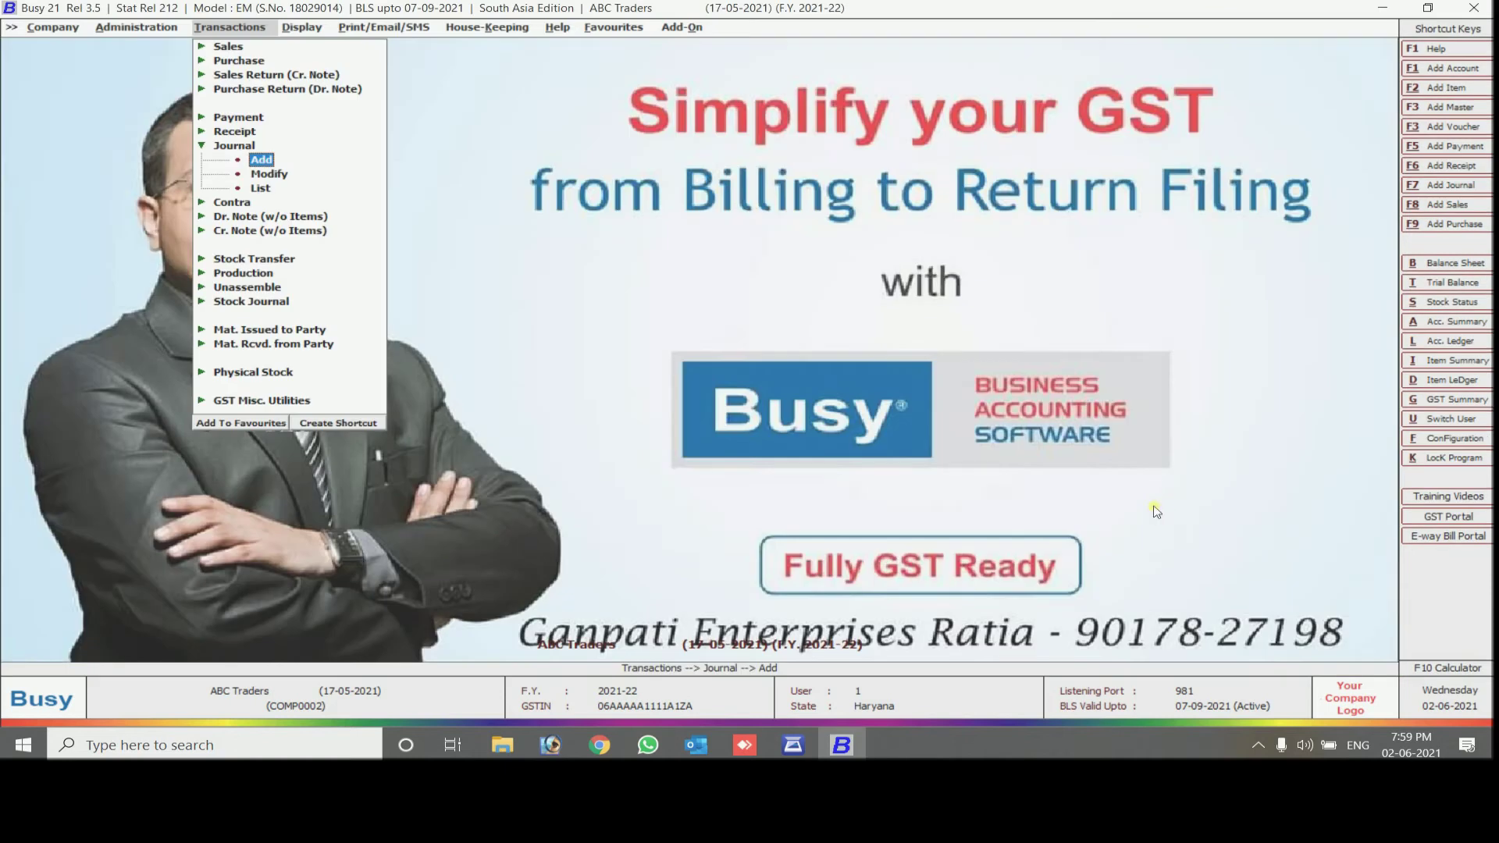
key(alt+l)
text(g)
key(Return)
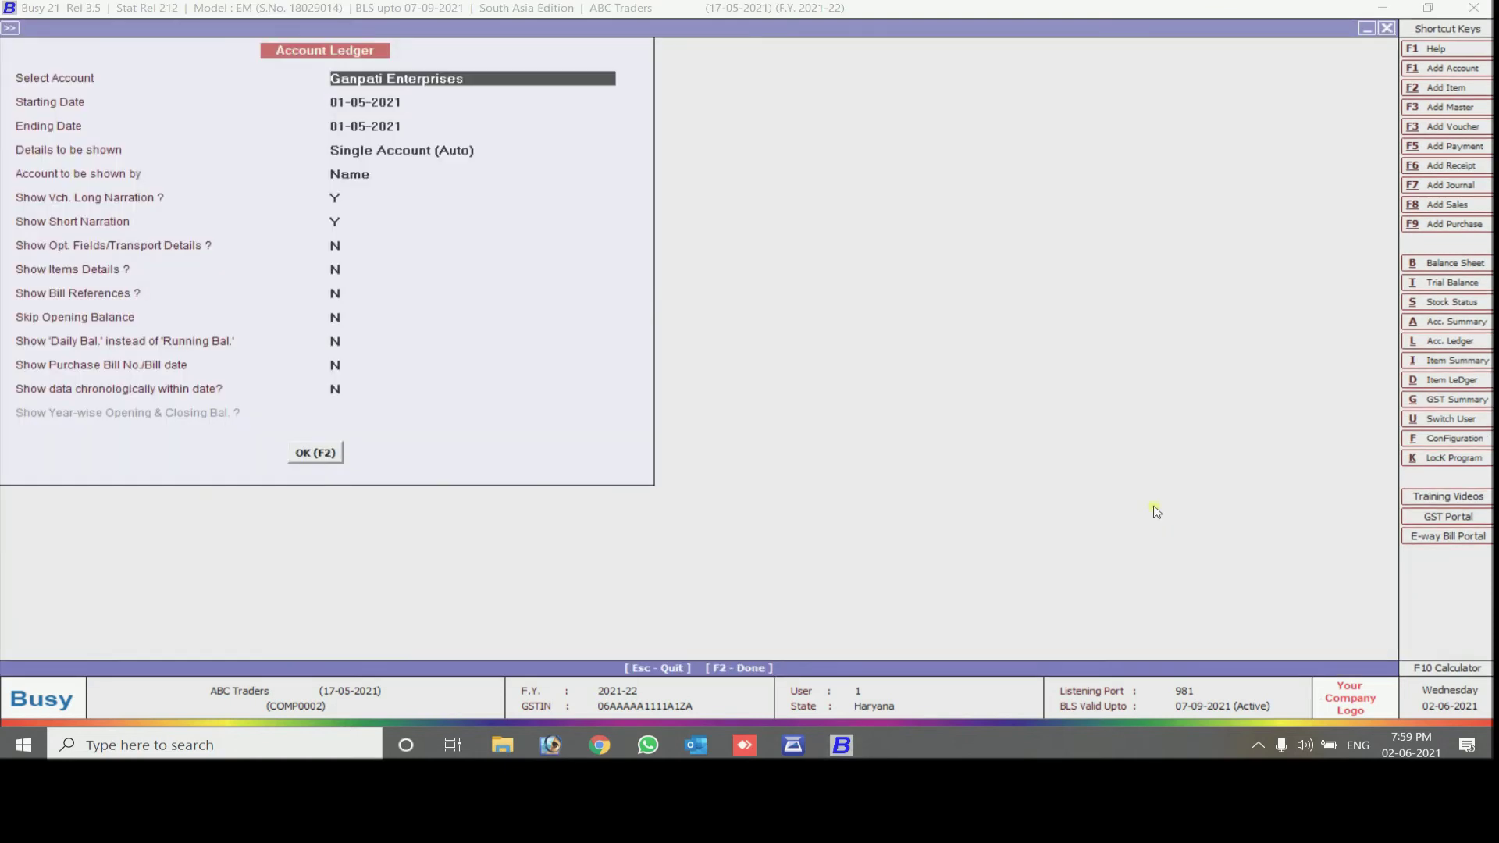
key(F2)
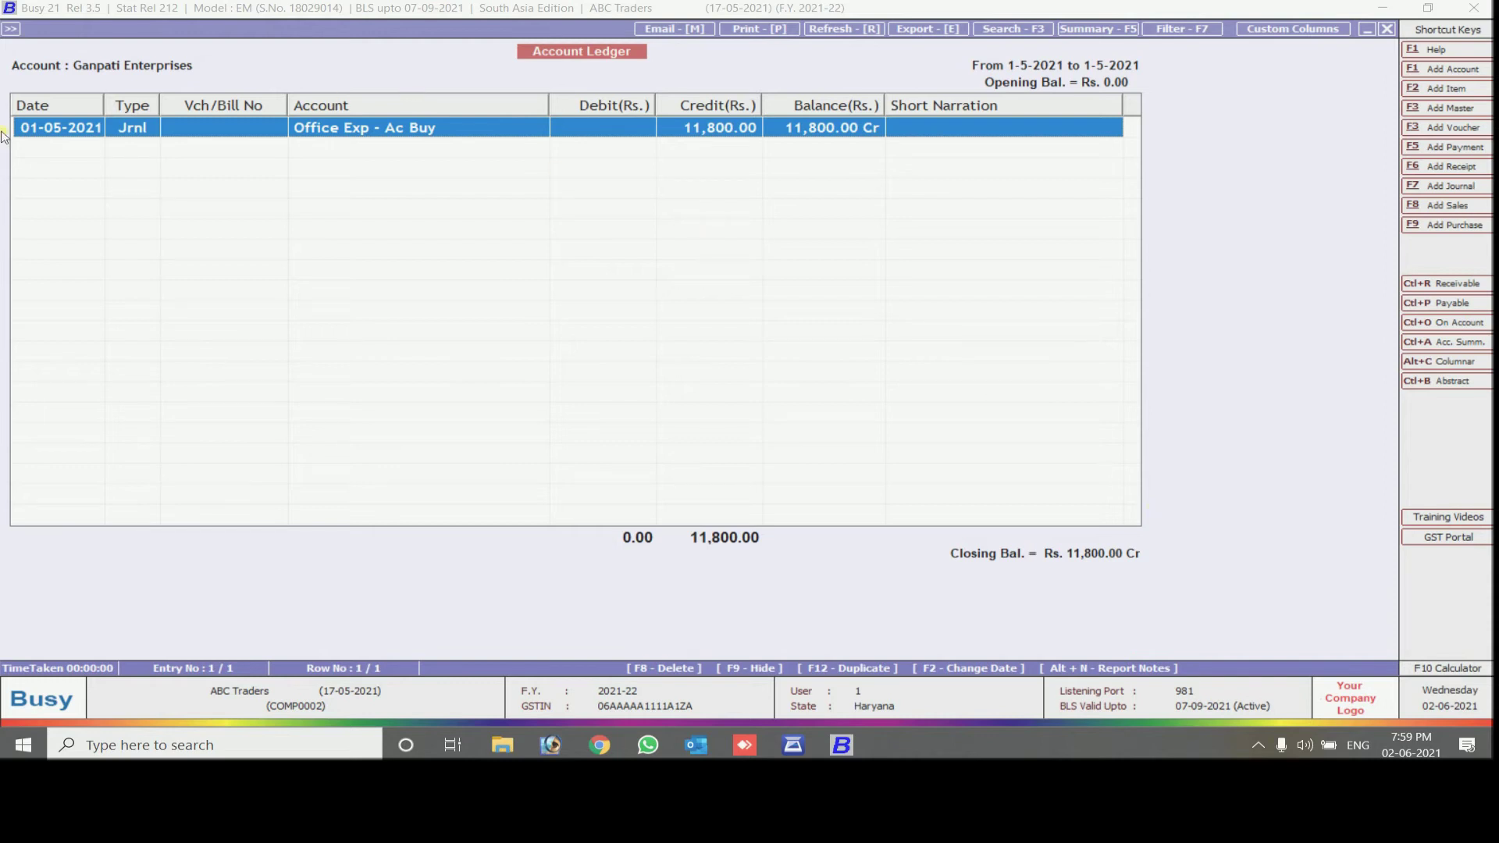
click(1460, 148)
Date the payment 02-05-2021 and debit Ganpati Enterprises 11,800 against bill reference 1
key(Return)
text(2)
text(-05)
key(Return)
key(Return)
key(Return)
text(gan)
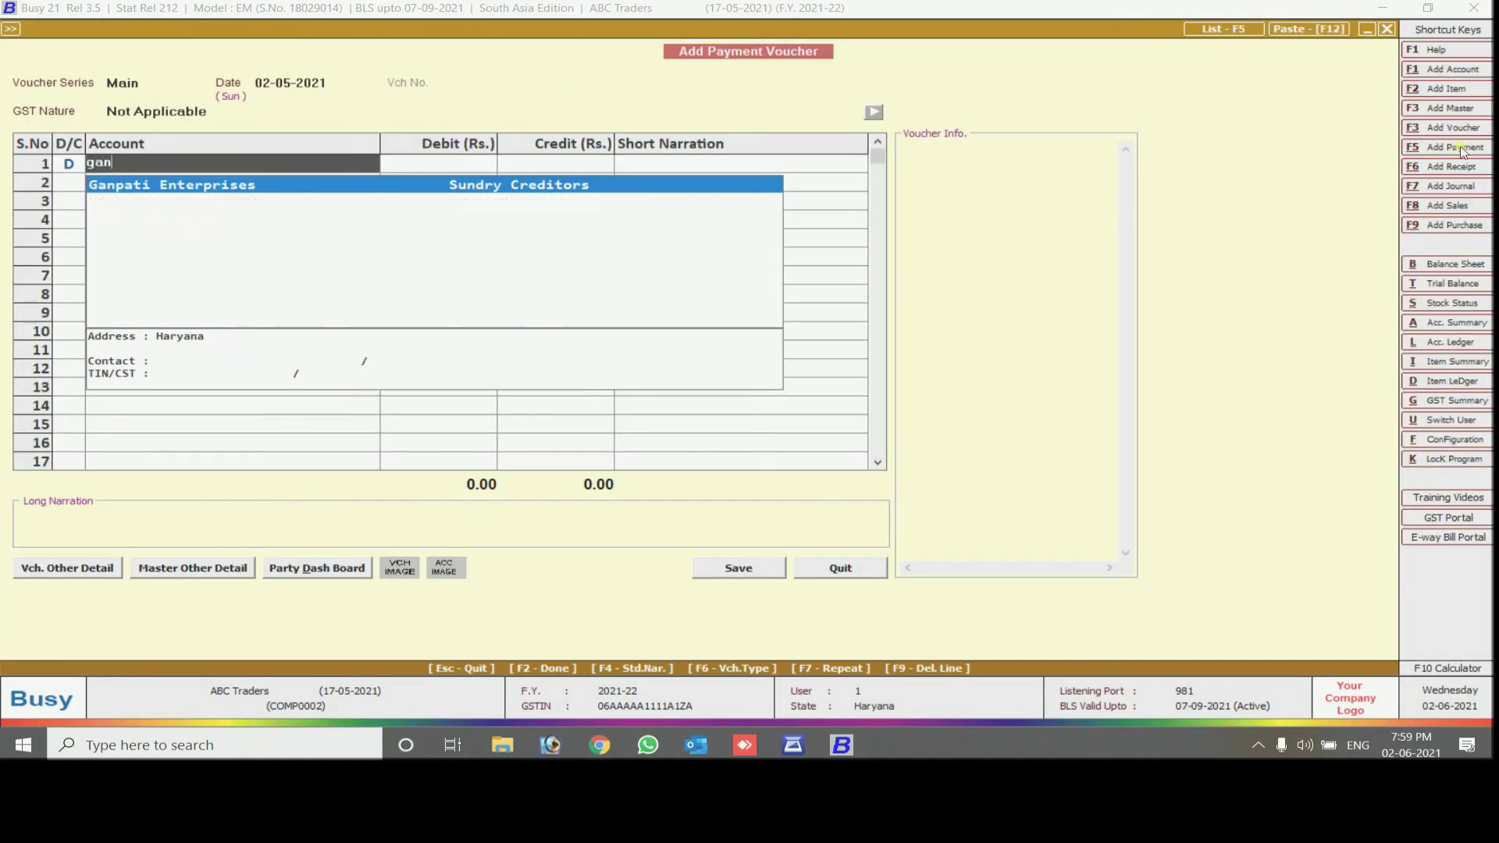
key(Return)
text(11800)
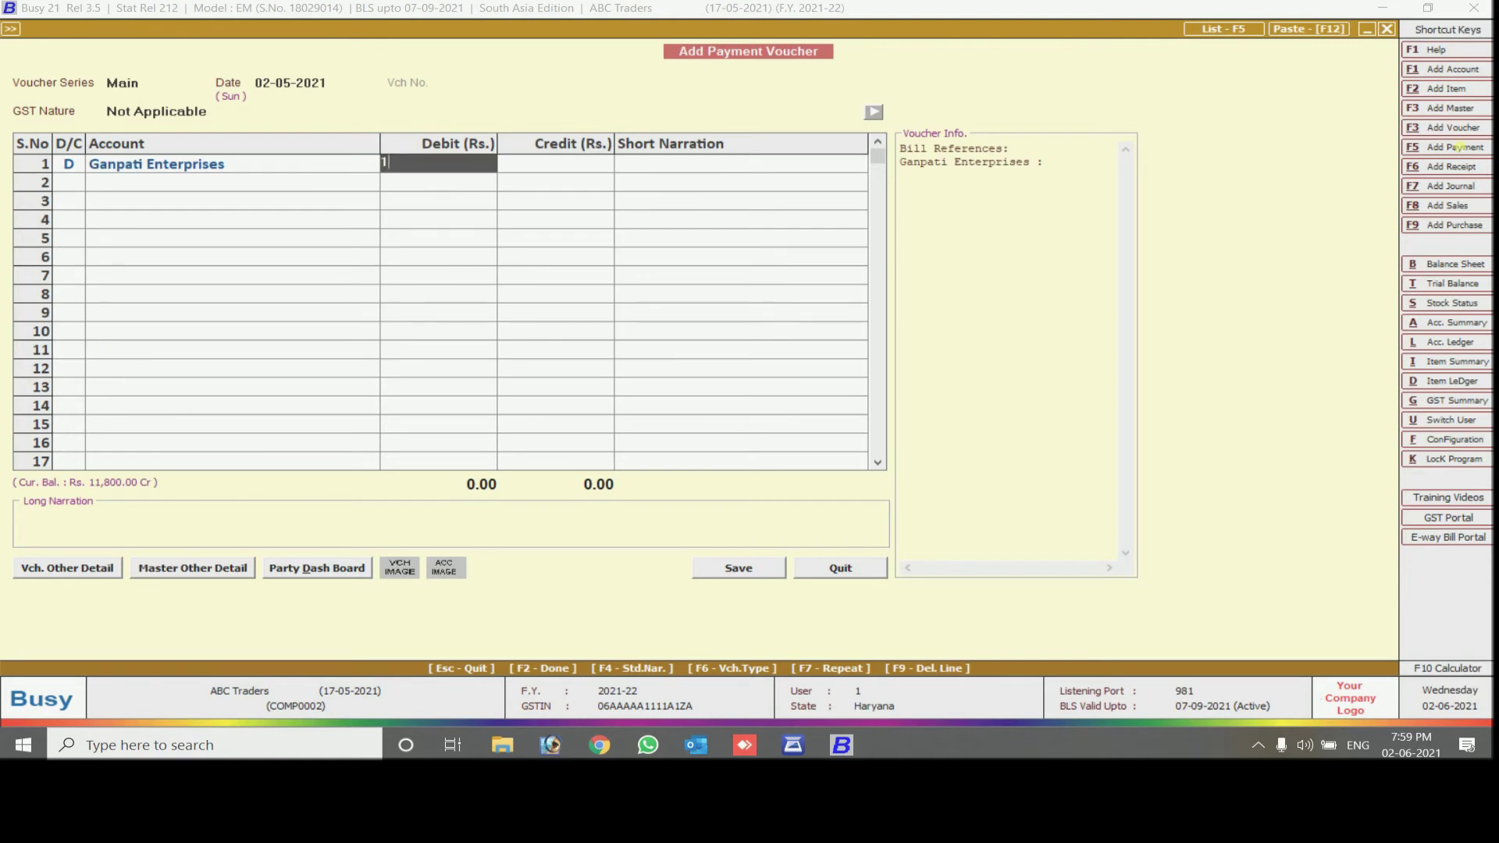
key(Return)
text(1)
key(Return)
key(Return)
key(Return)
key(Return)
key(Return)
key(Return)
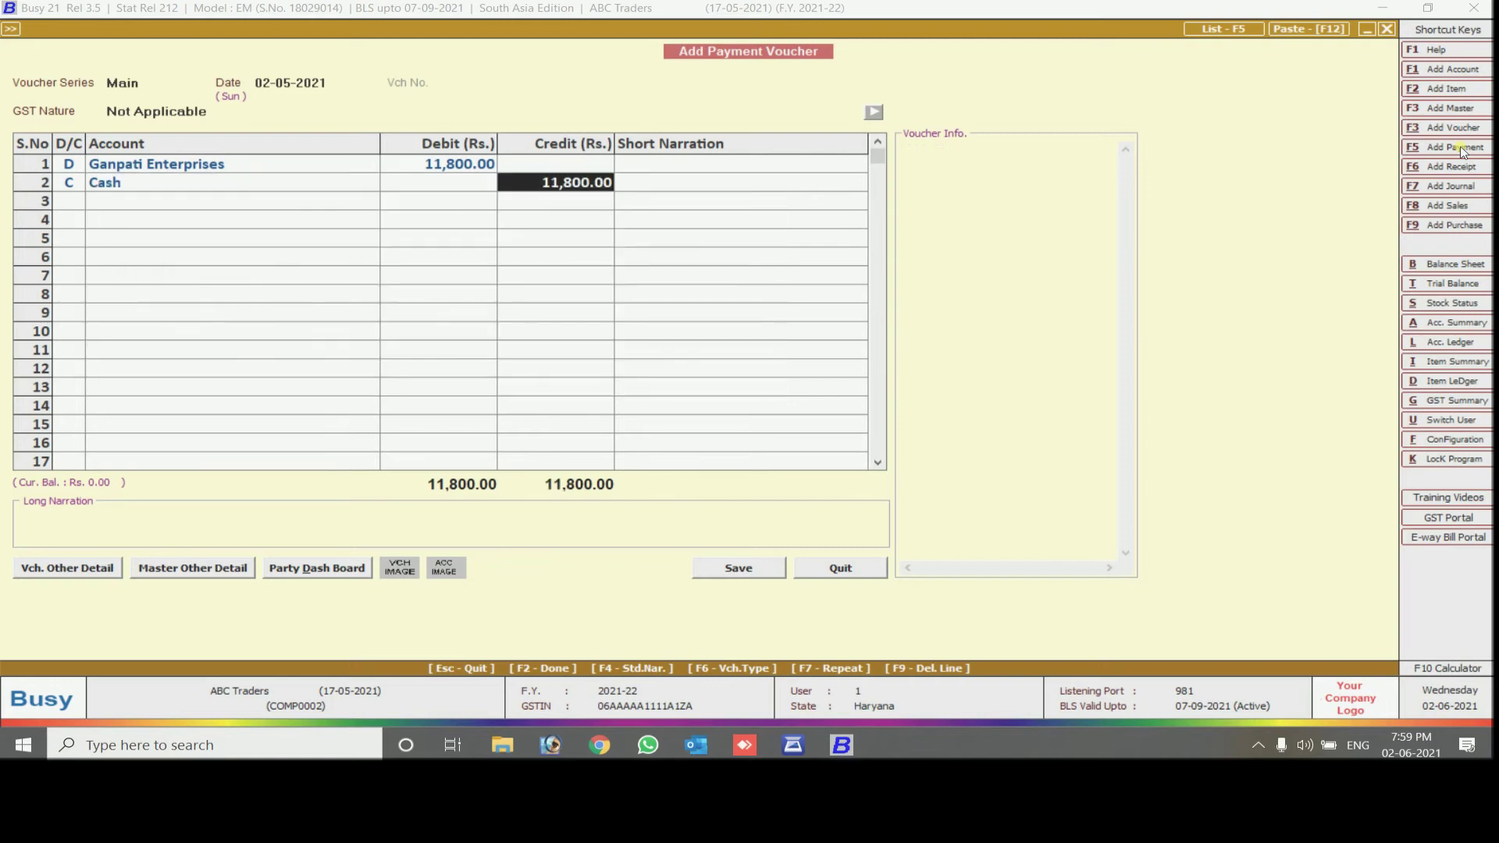
key(Return)
Add the narration 'being cash' and save the payment voucher past the cash warning
text(being cash)
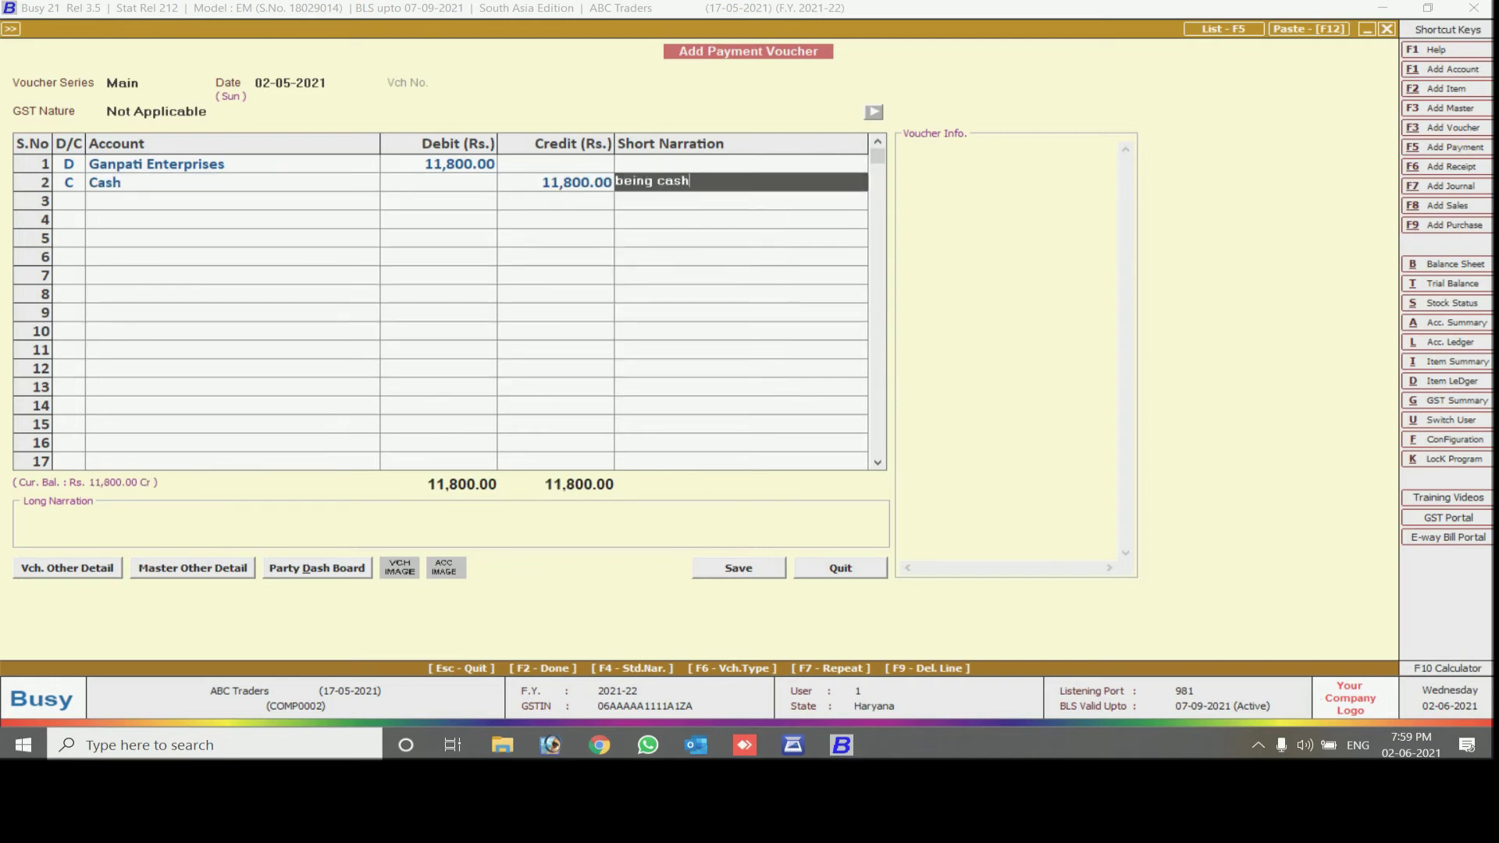
key(Return)
key(Return)
key(Return)
key(Left)
key(Return)
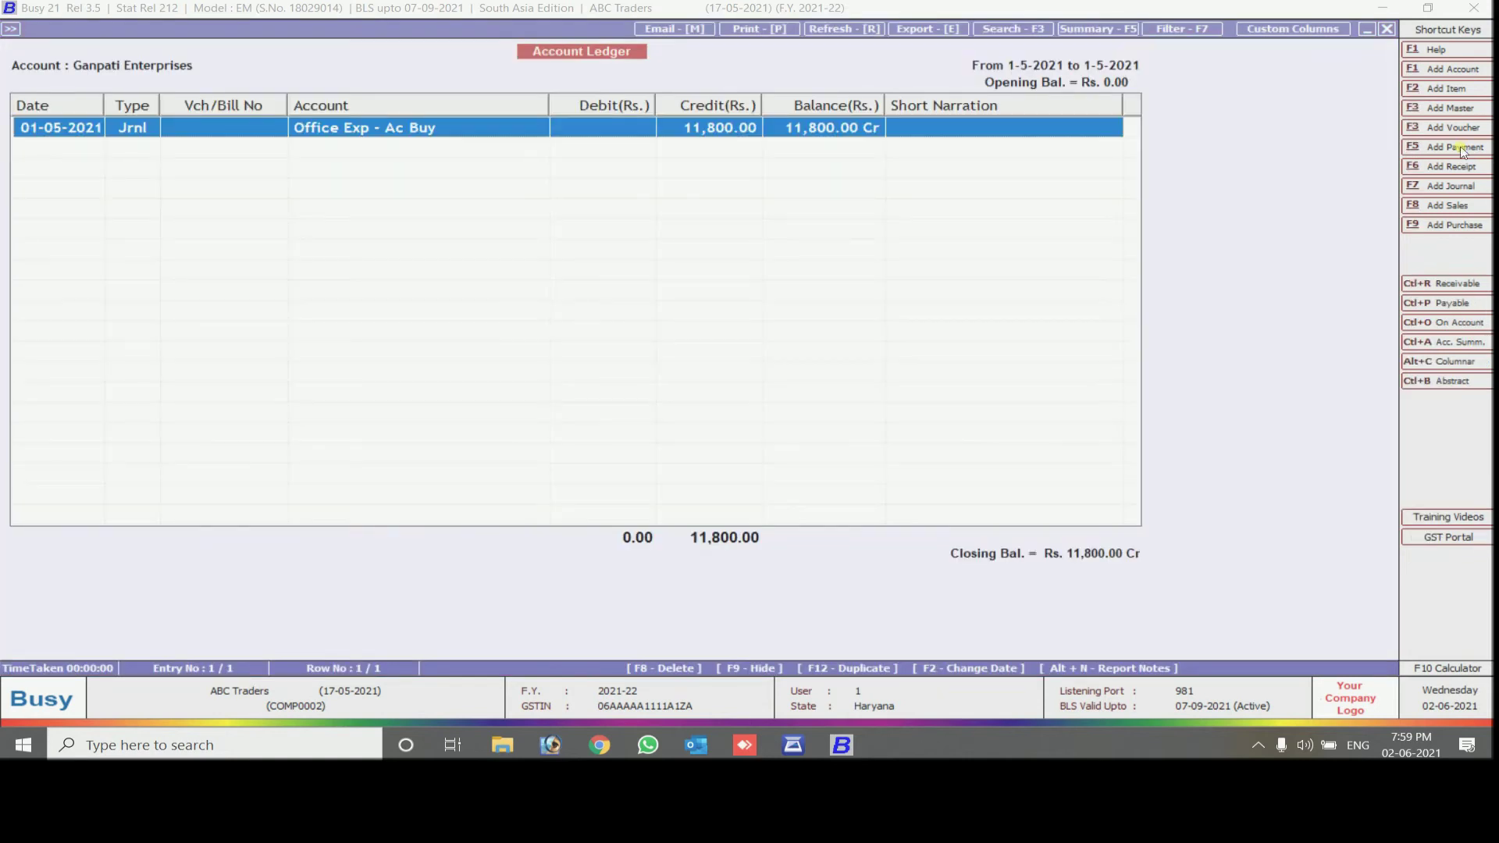
Back out of the ledger report and duplicate the saved journal voucher as a new entry
key(Escape)
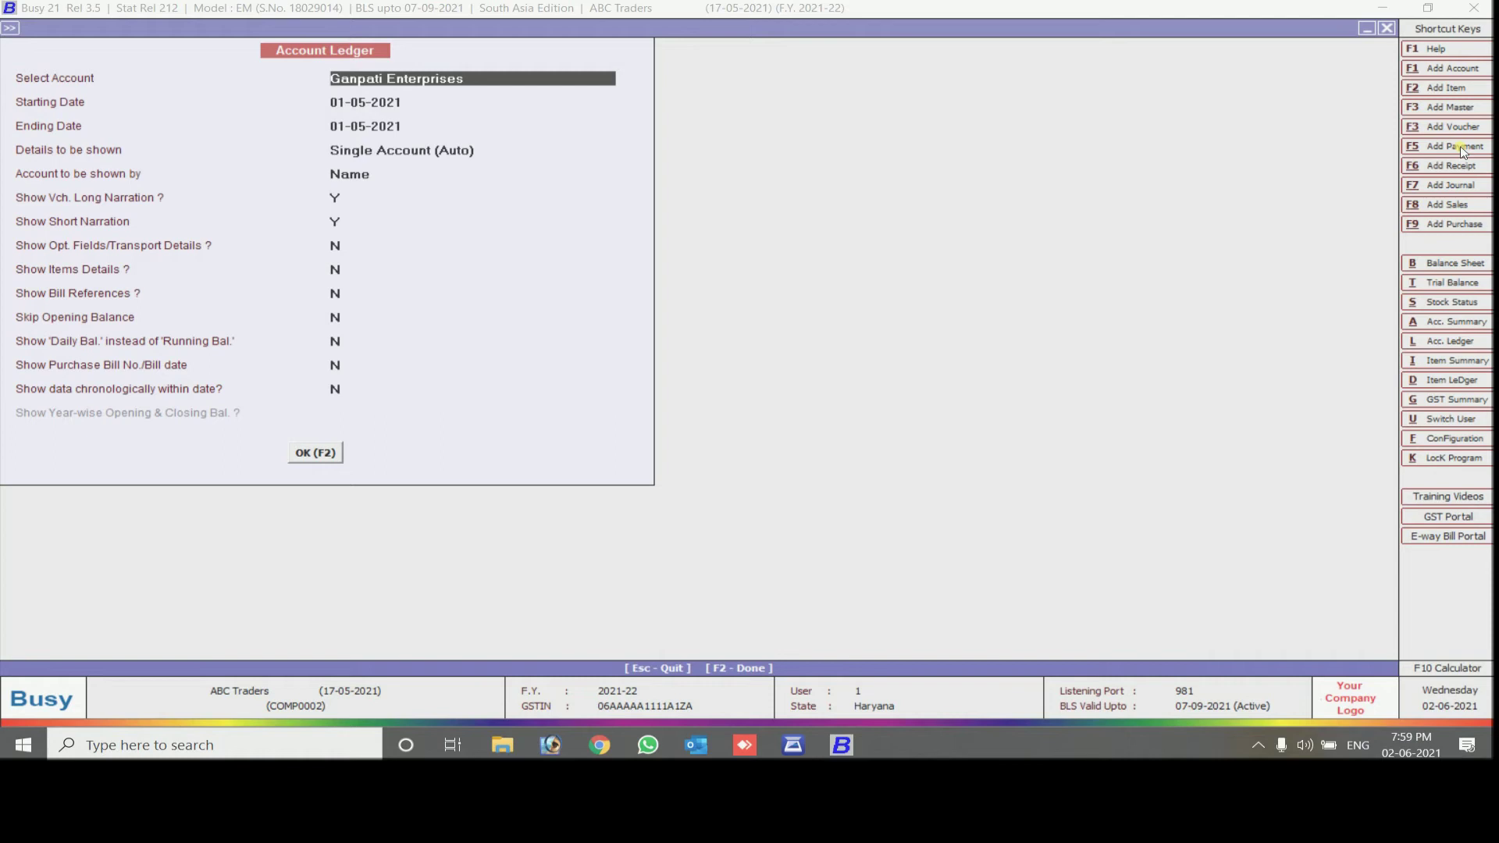
key(Escape)
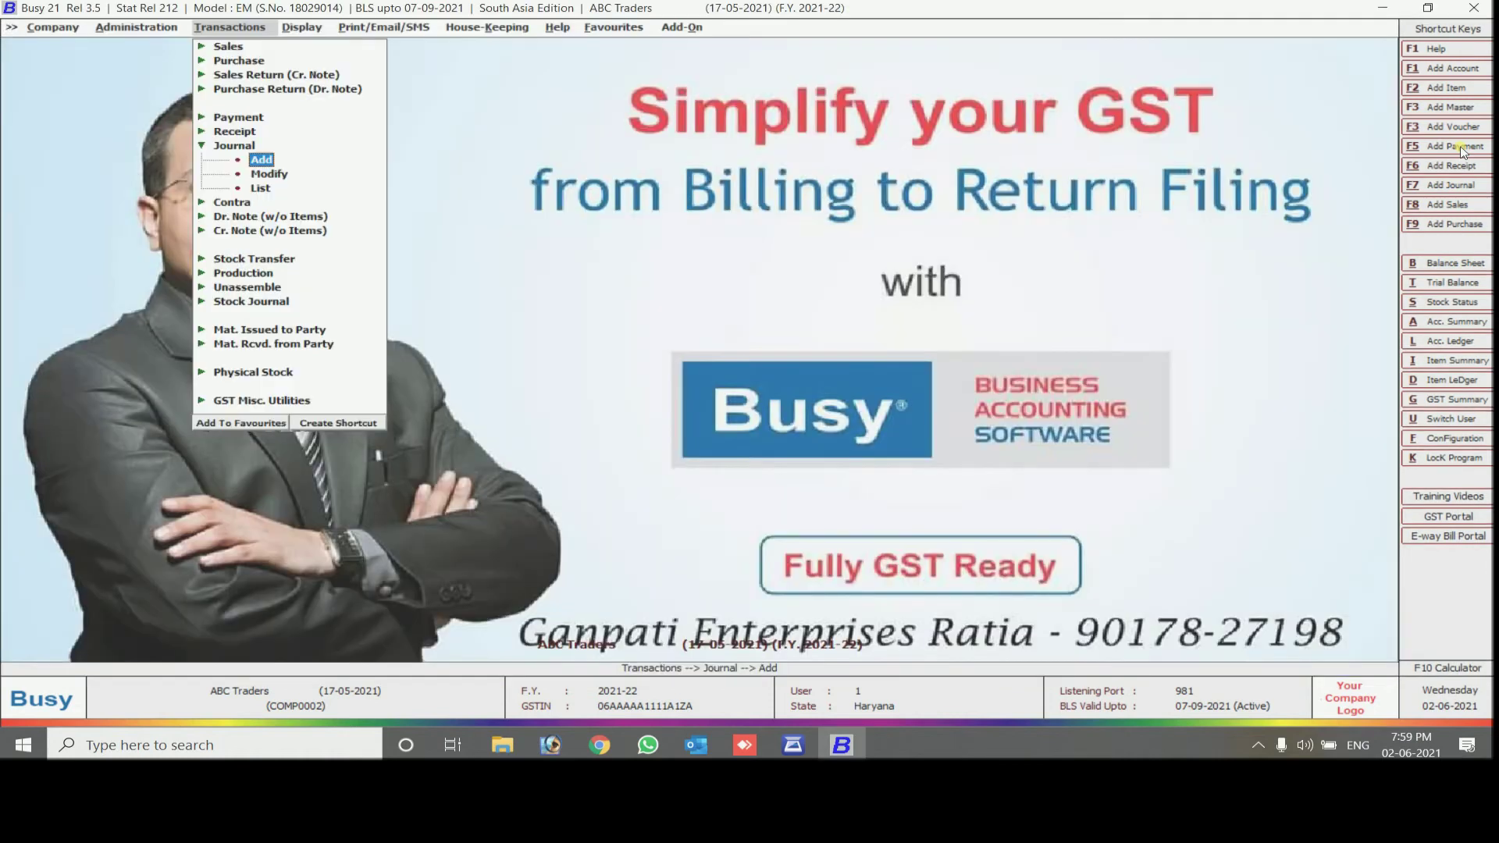
key(Down)
key(Return)
key(Return)
key(Return)
key(Return)
key(Return)
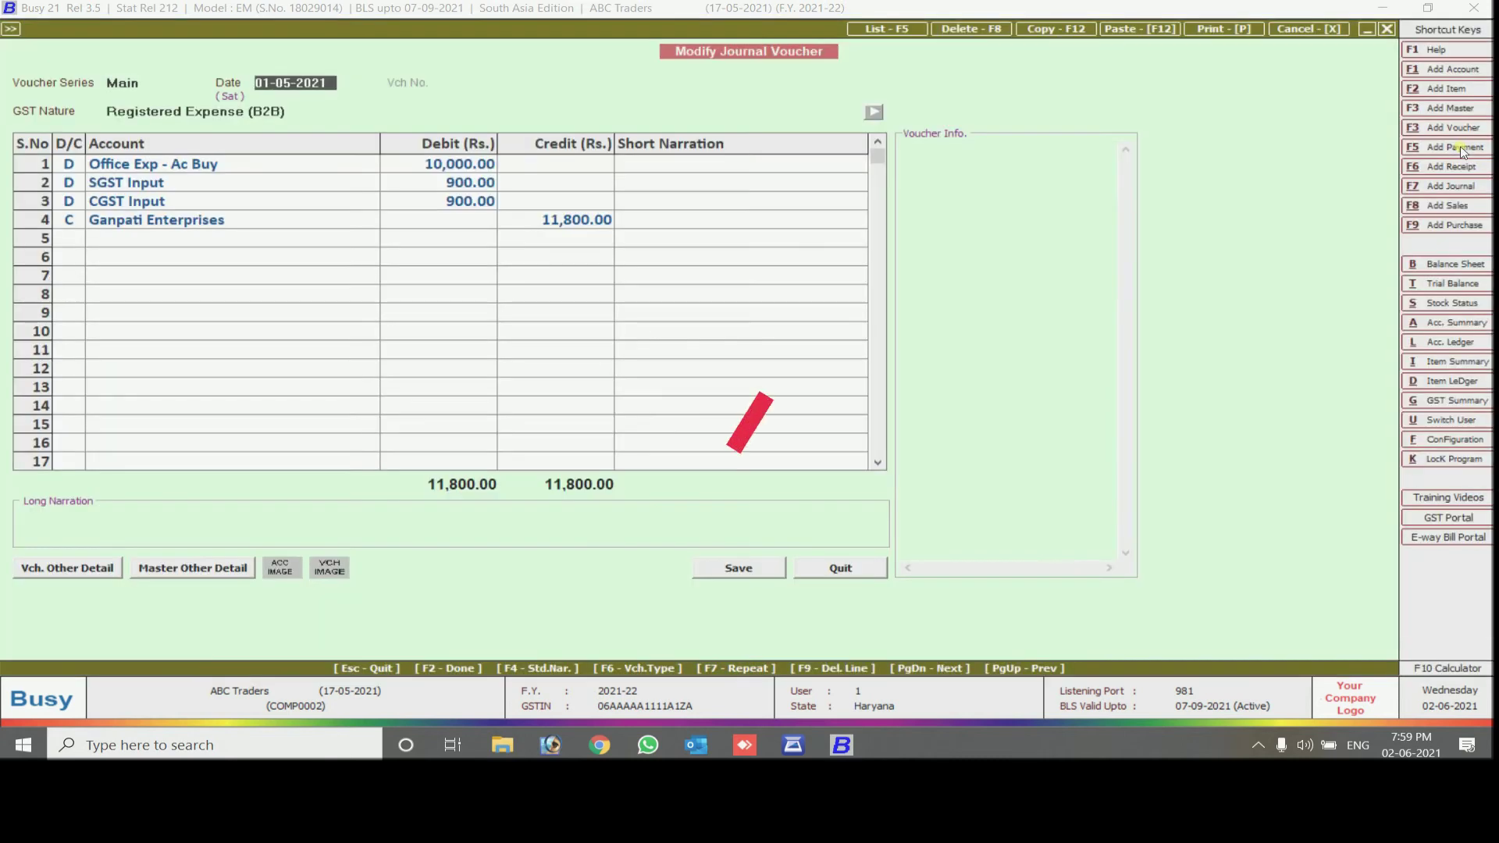
key(F12)
key(Return)
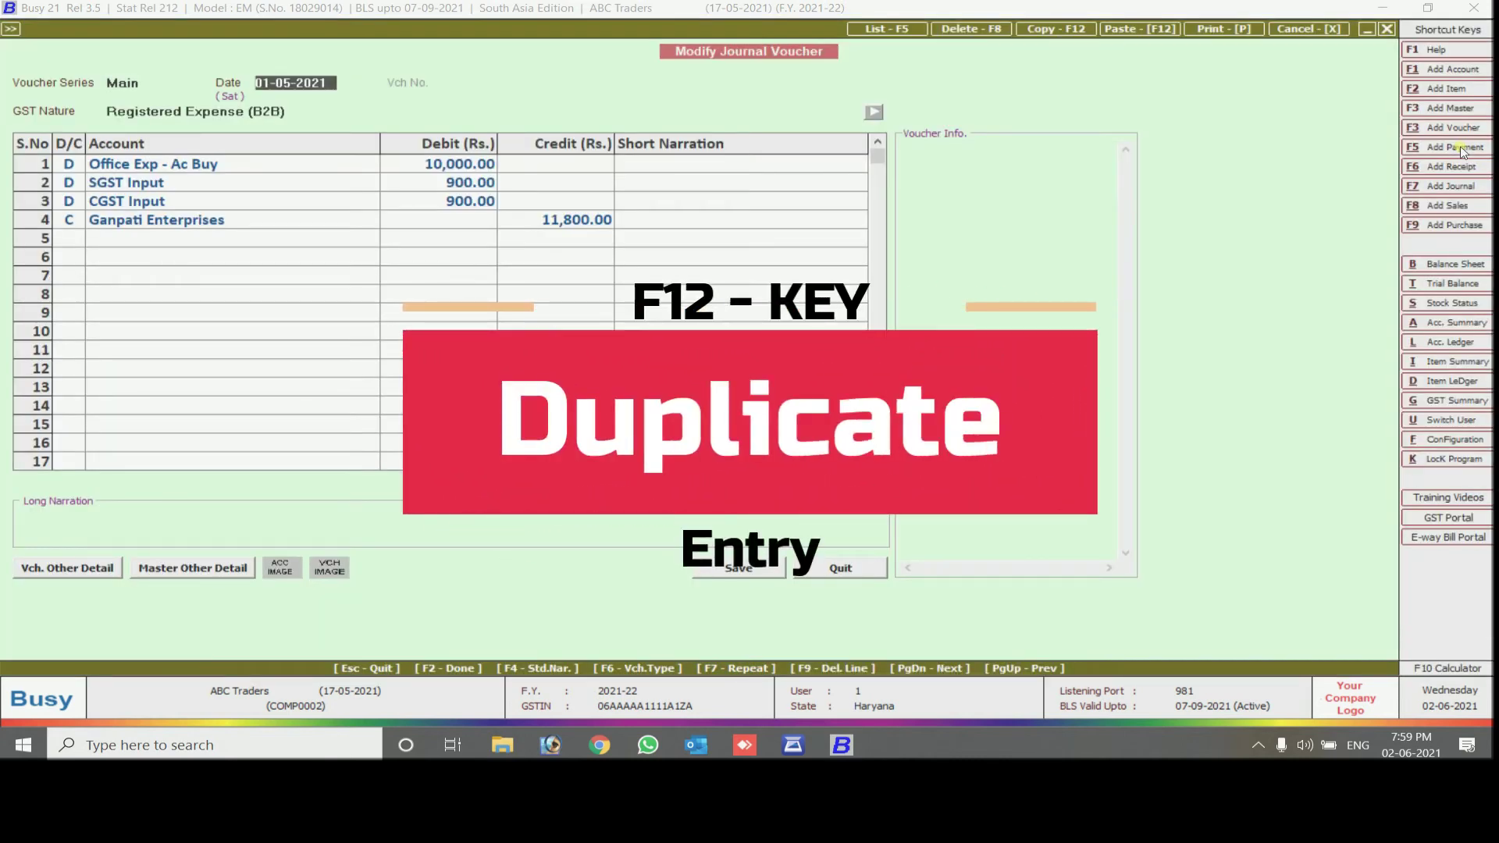
Date the copy 10-05-2021 in Main series, credit Cash 11,800 and submit it
key(Return)
text(10-5)
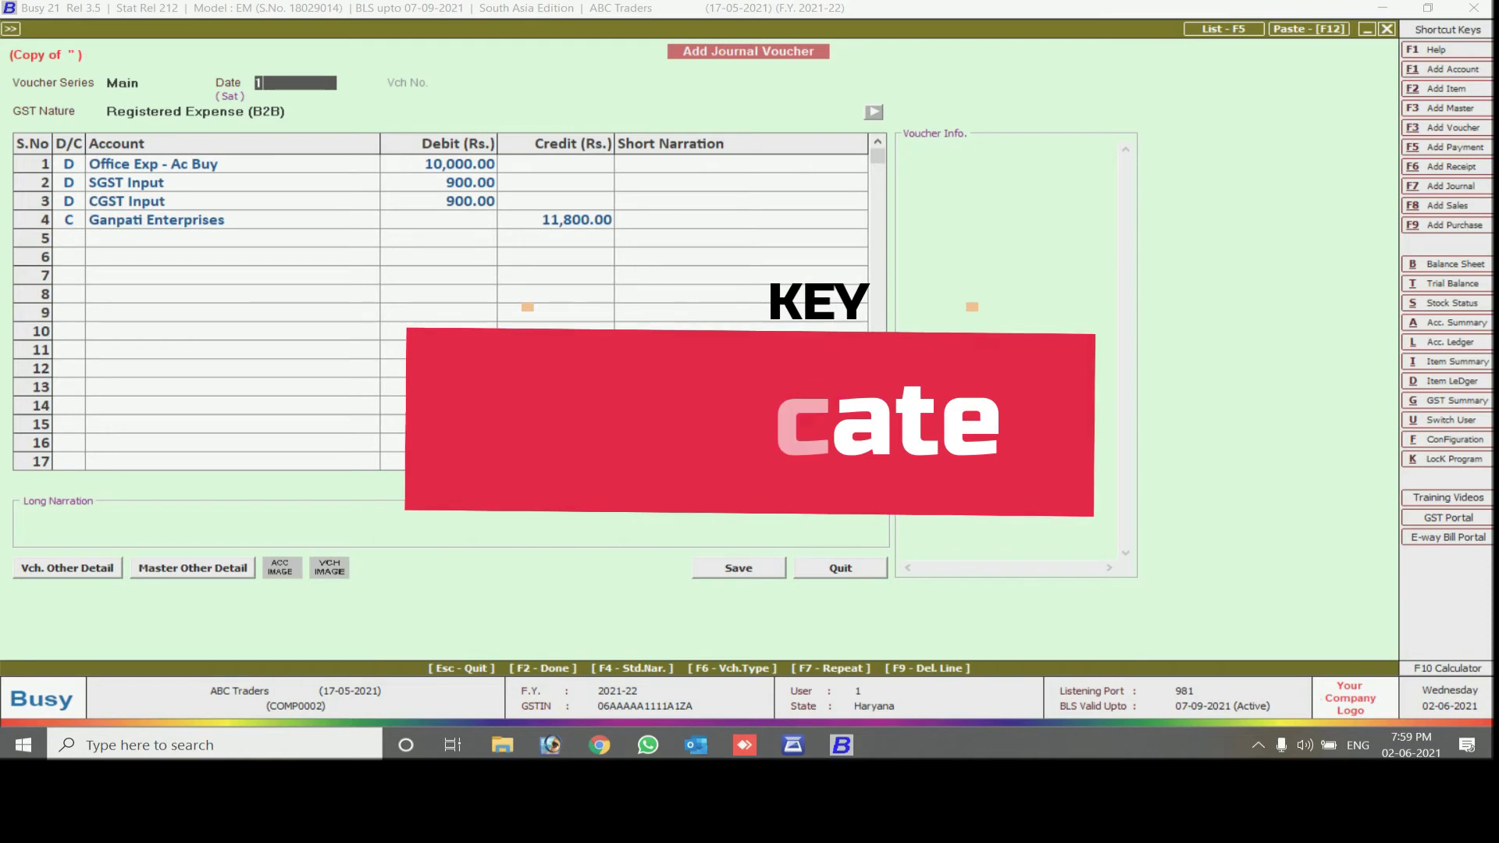
key(Return)
key(Return)
key(Return)
key(Return)
key(Return)
key(Return)
key(Return)
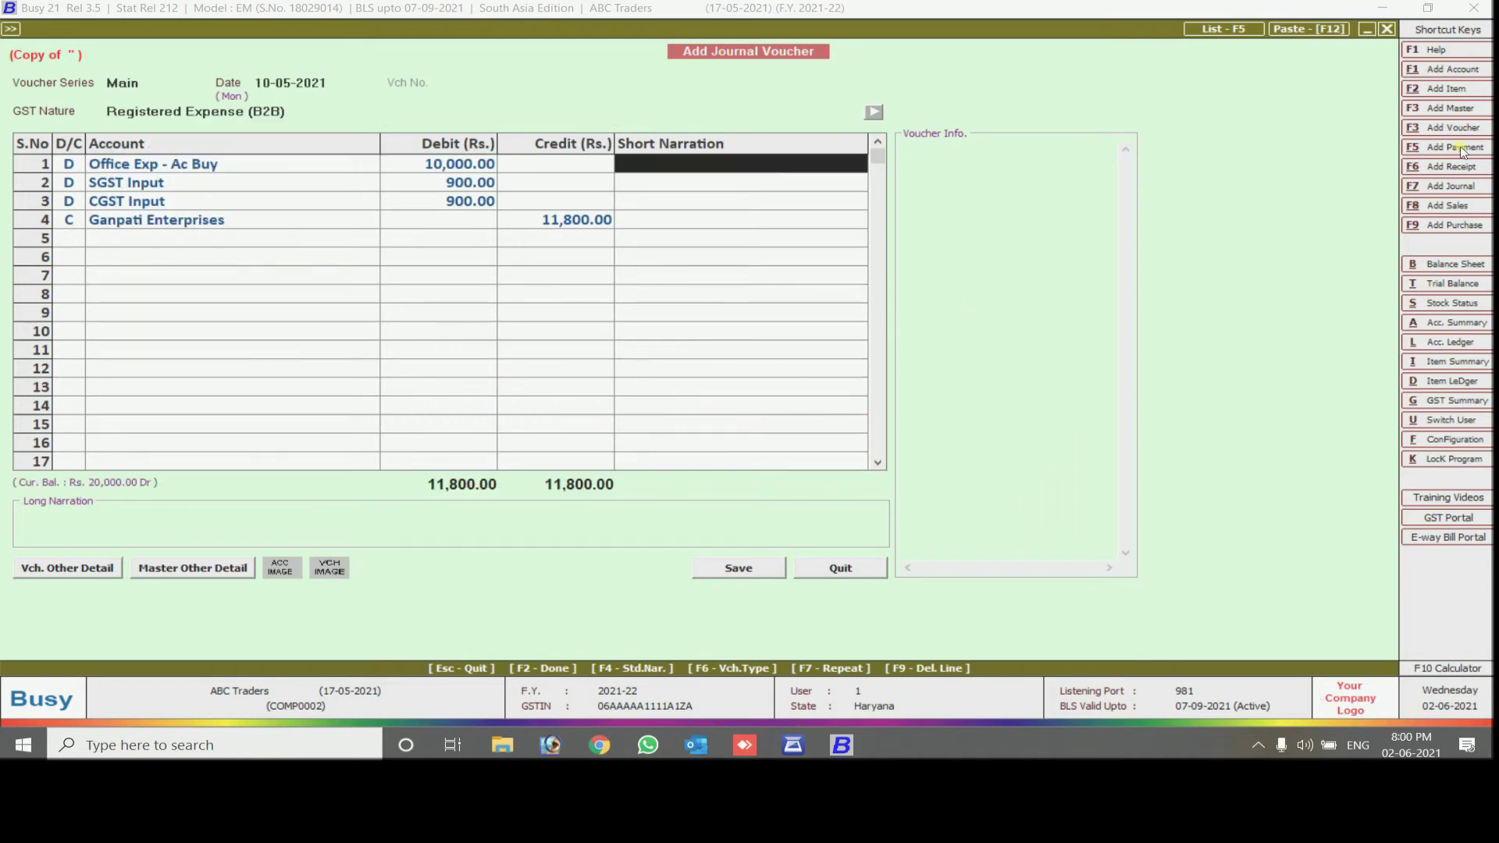
key(Return)
key(Return)
key(Return)
key(Return)
key(Return)
key(Return)
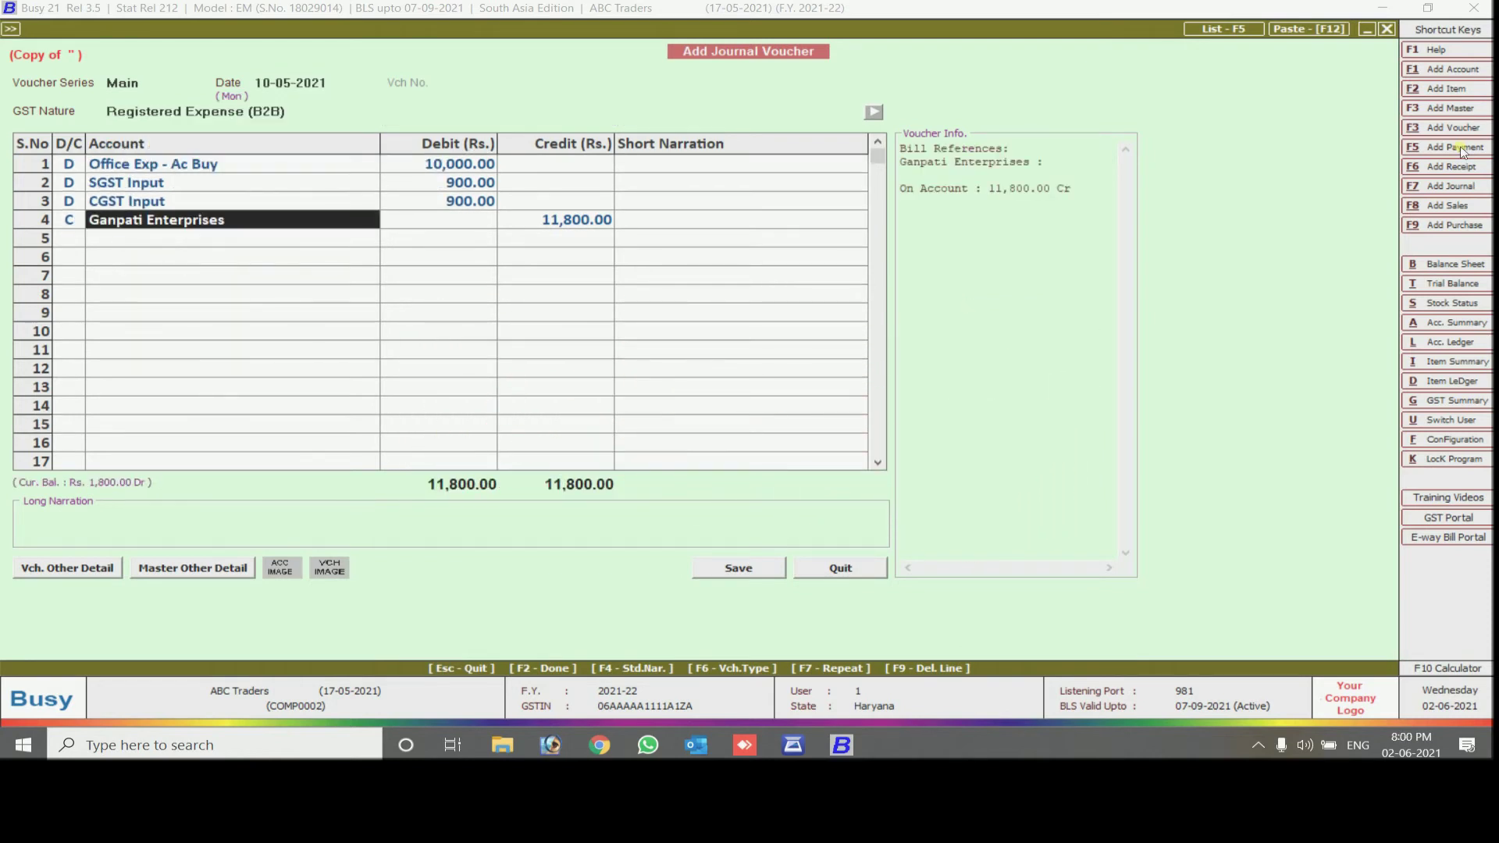
text(cash)
key(Return)
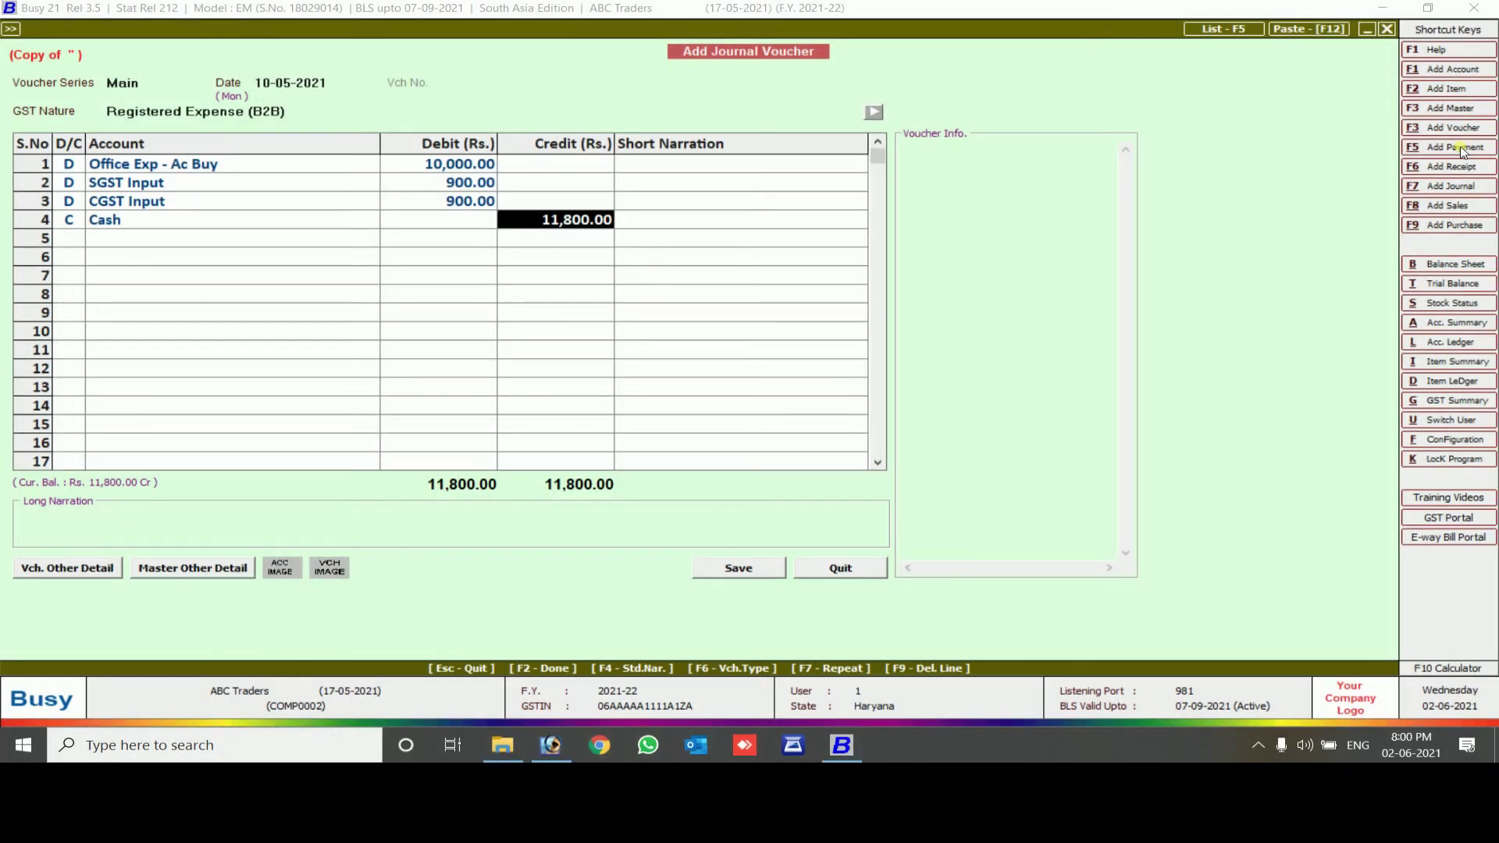
key(Return)
key(Return)
key(Return)
key(Return)
key(Return)
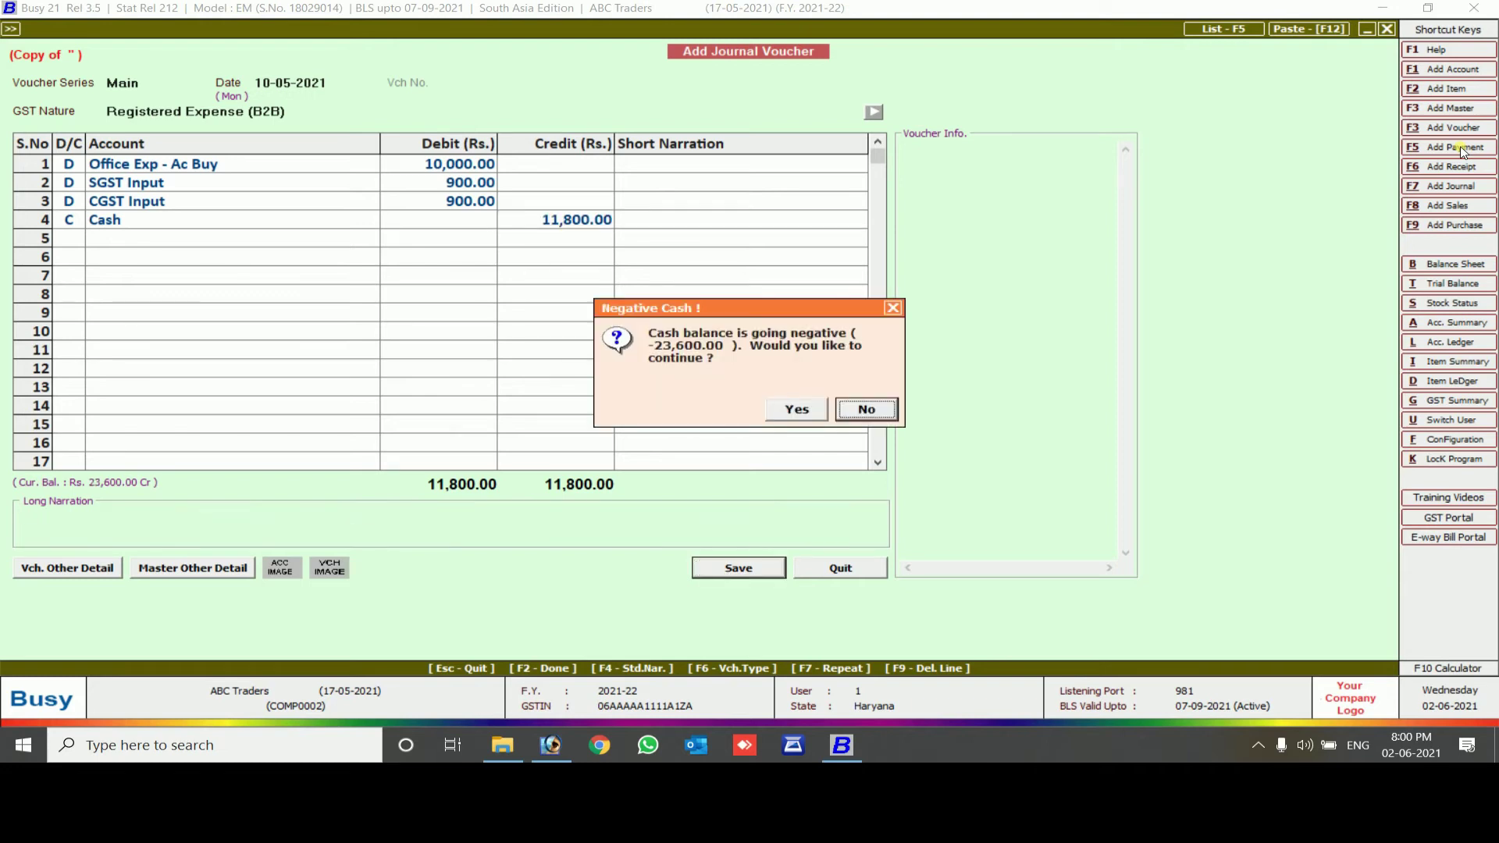
Accept the negative cash warning and manually enter the party name Ganpati Enterprises
key(Return)
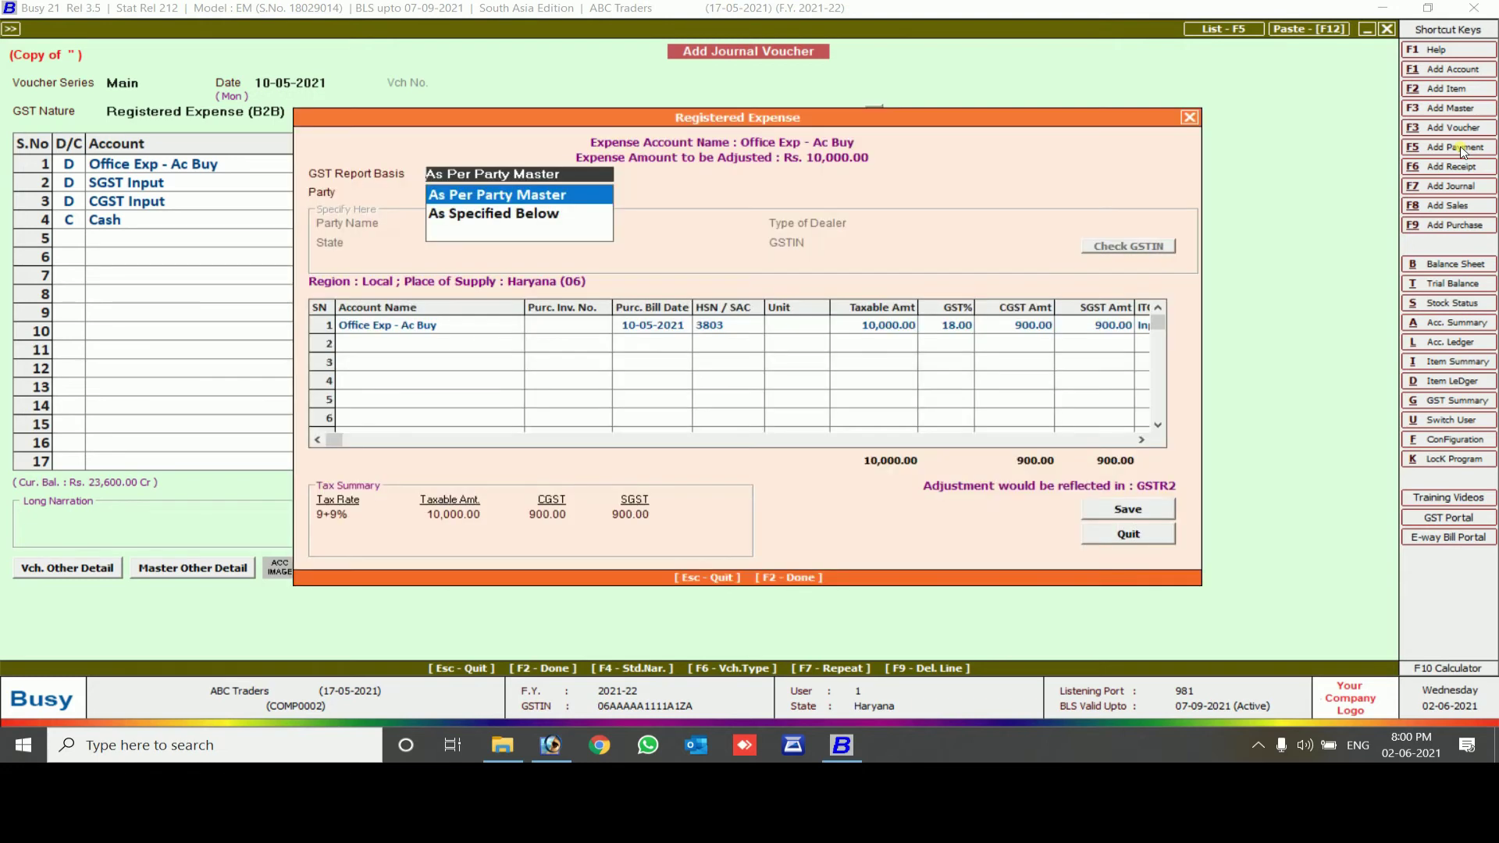
key(Down)
key(Return)
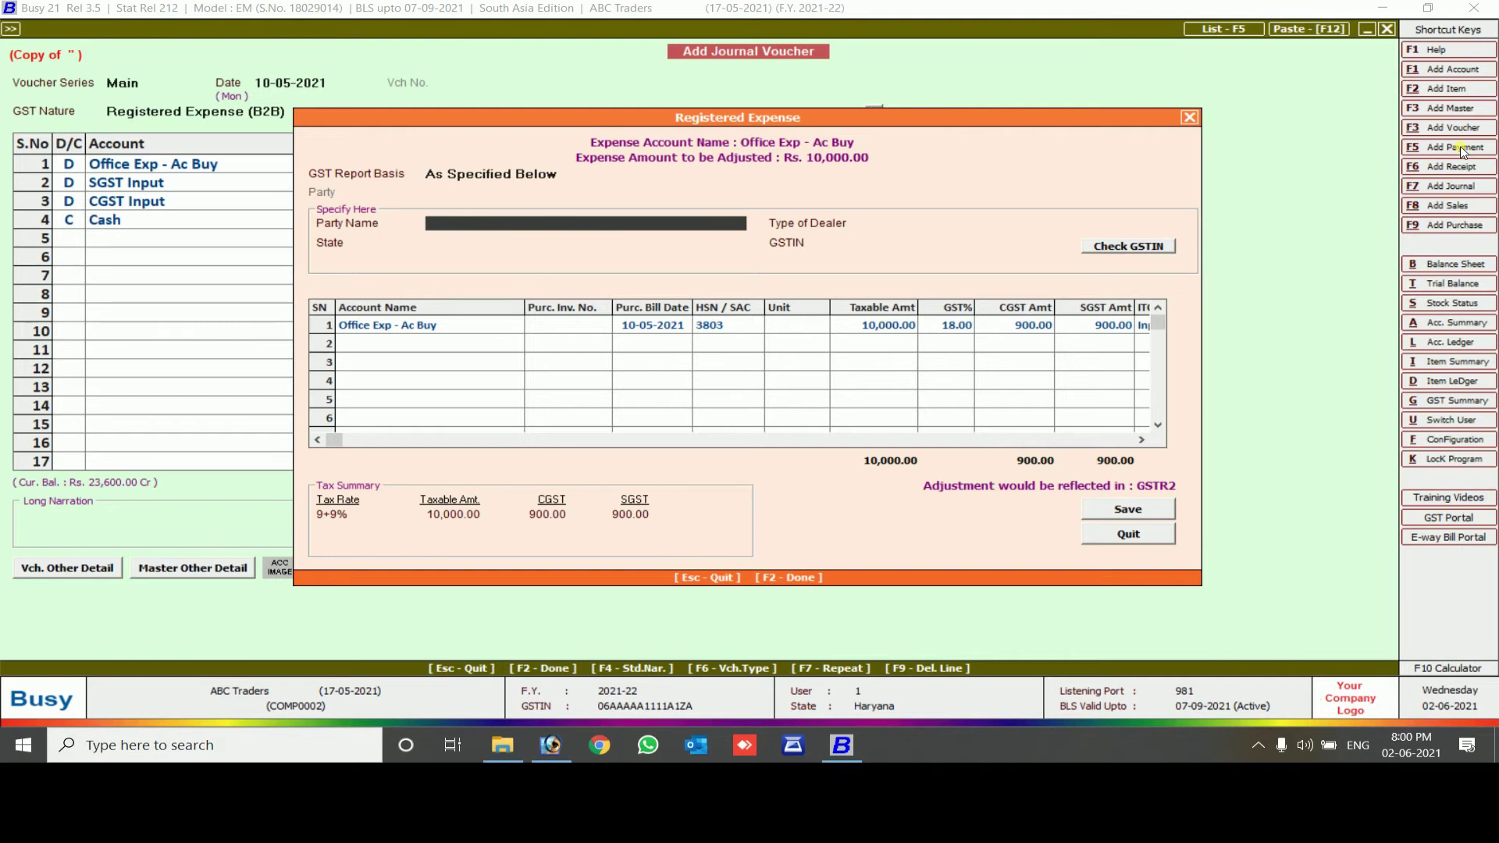
text(gan)
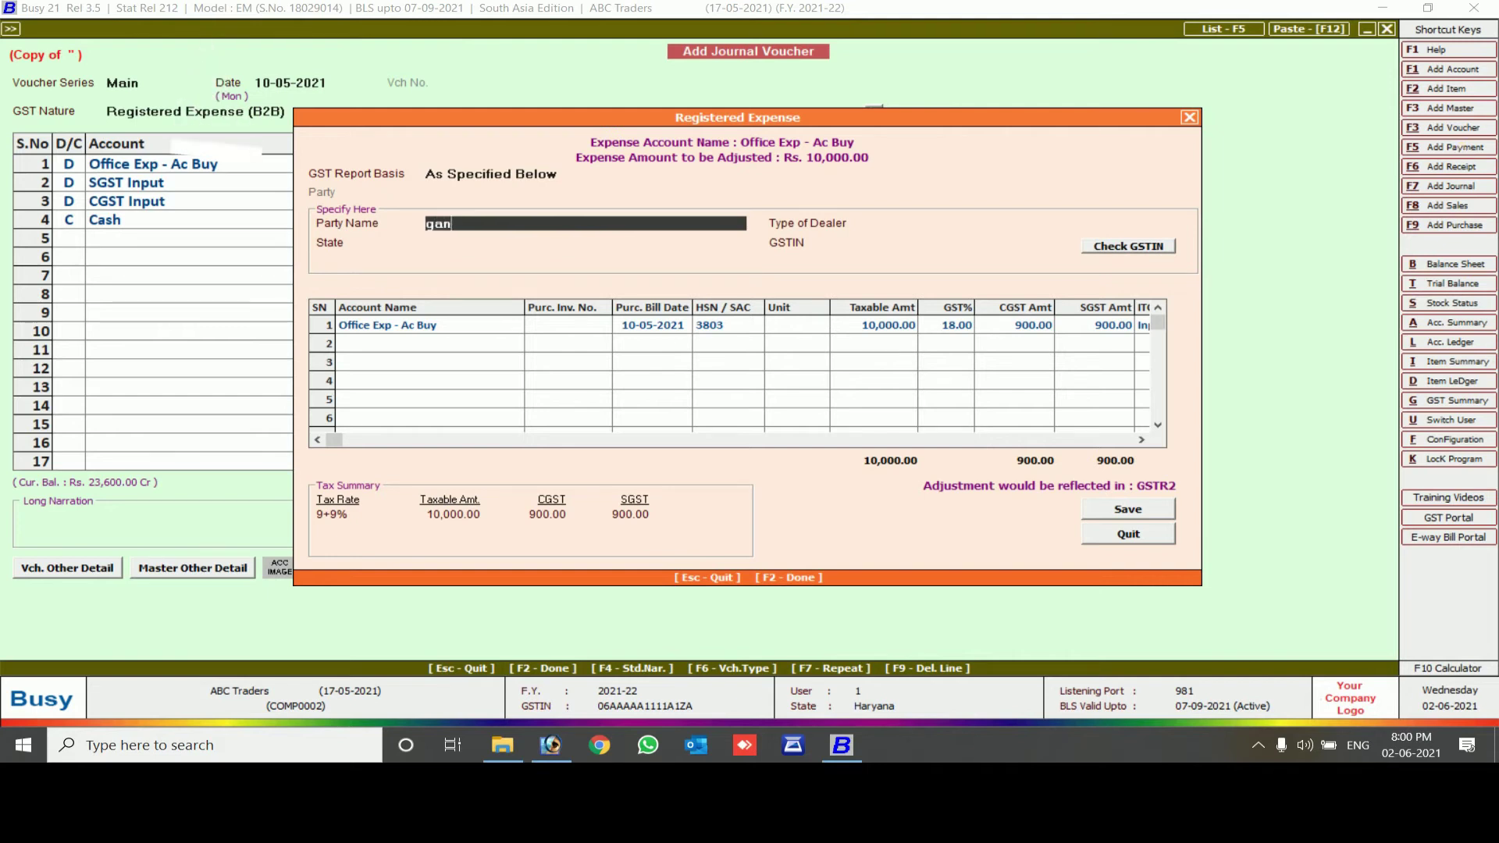
text(p)
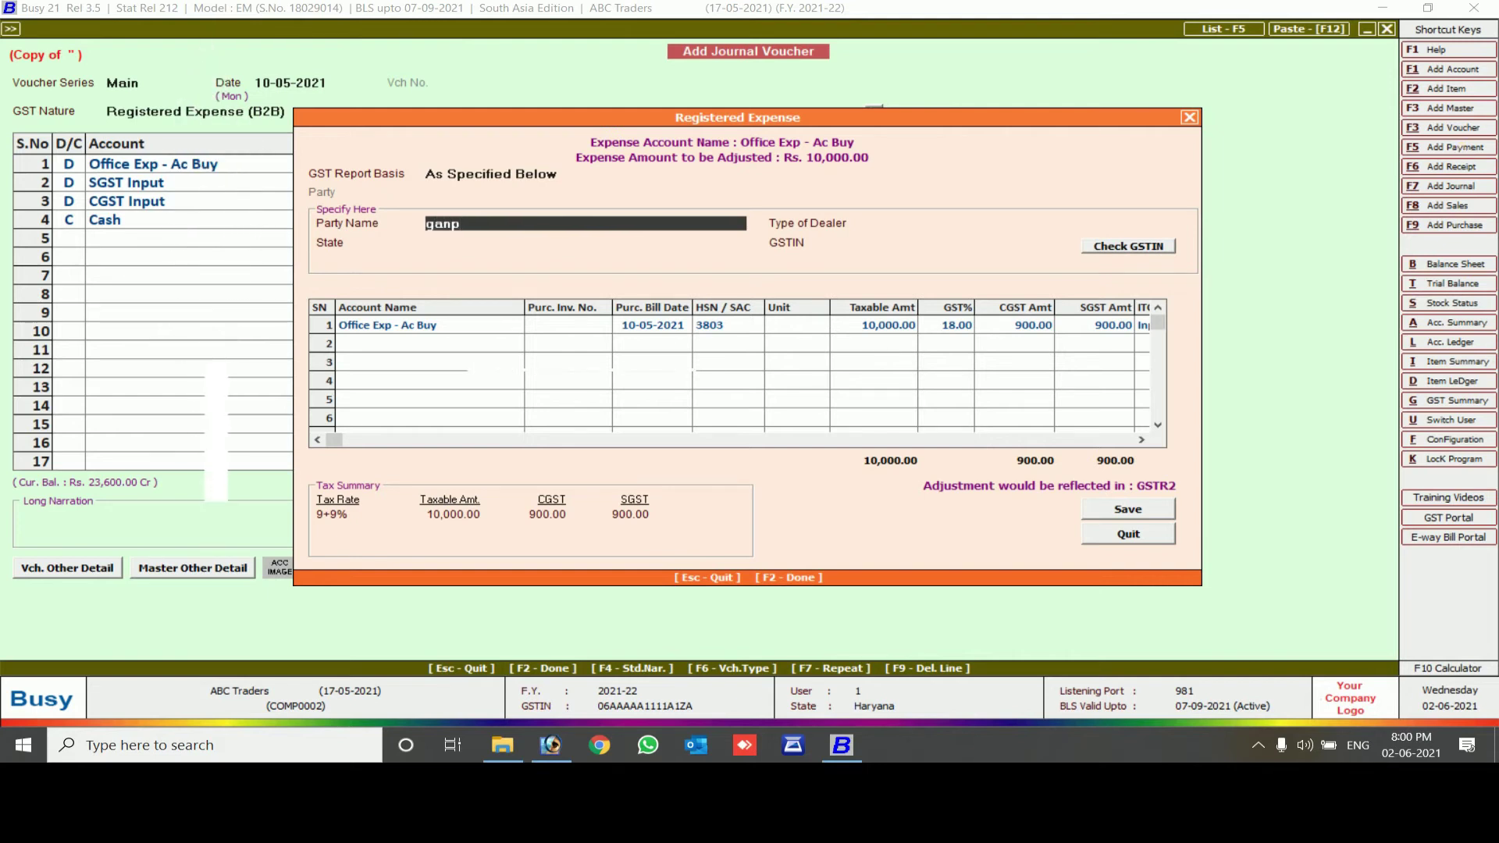
text(t)
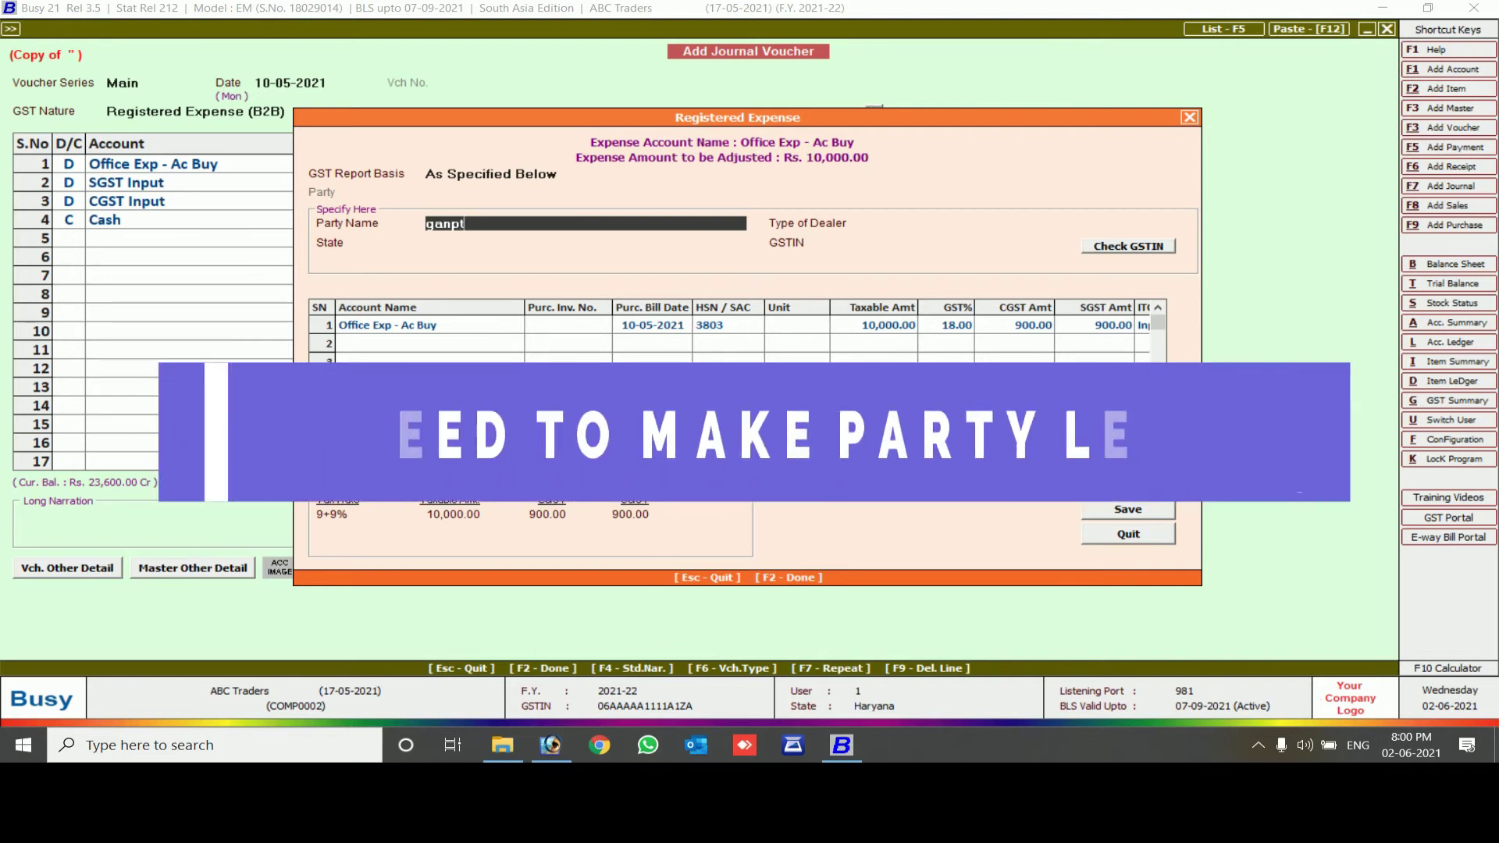
key(BackSpace)
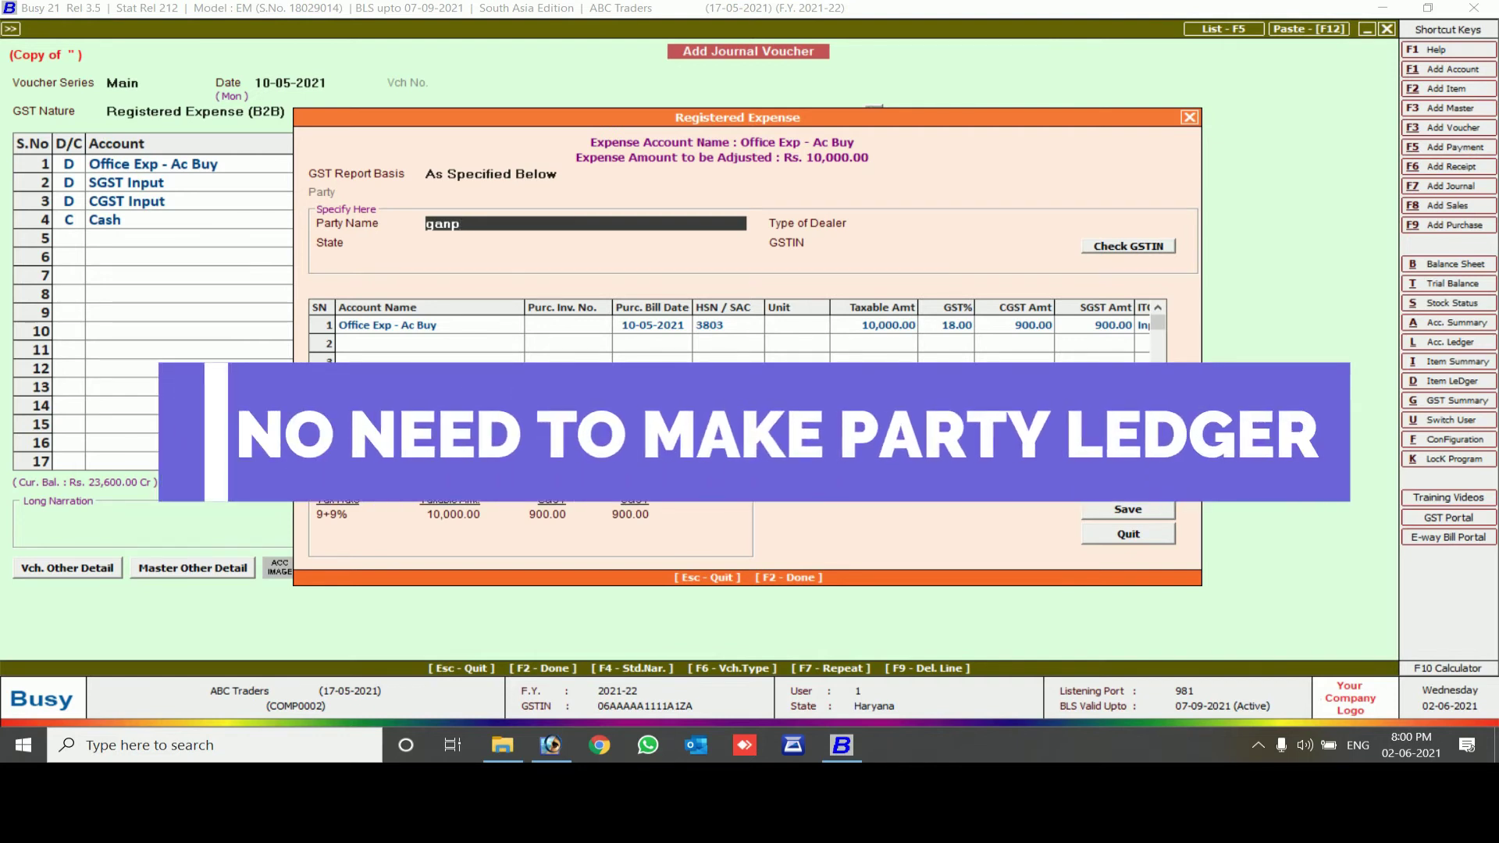
text(pati enterprises)
key(Return)
Mark the party as a Registered dealer in Haryana and enter its GSTIN
key(Down)
key(Return)
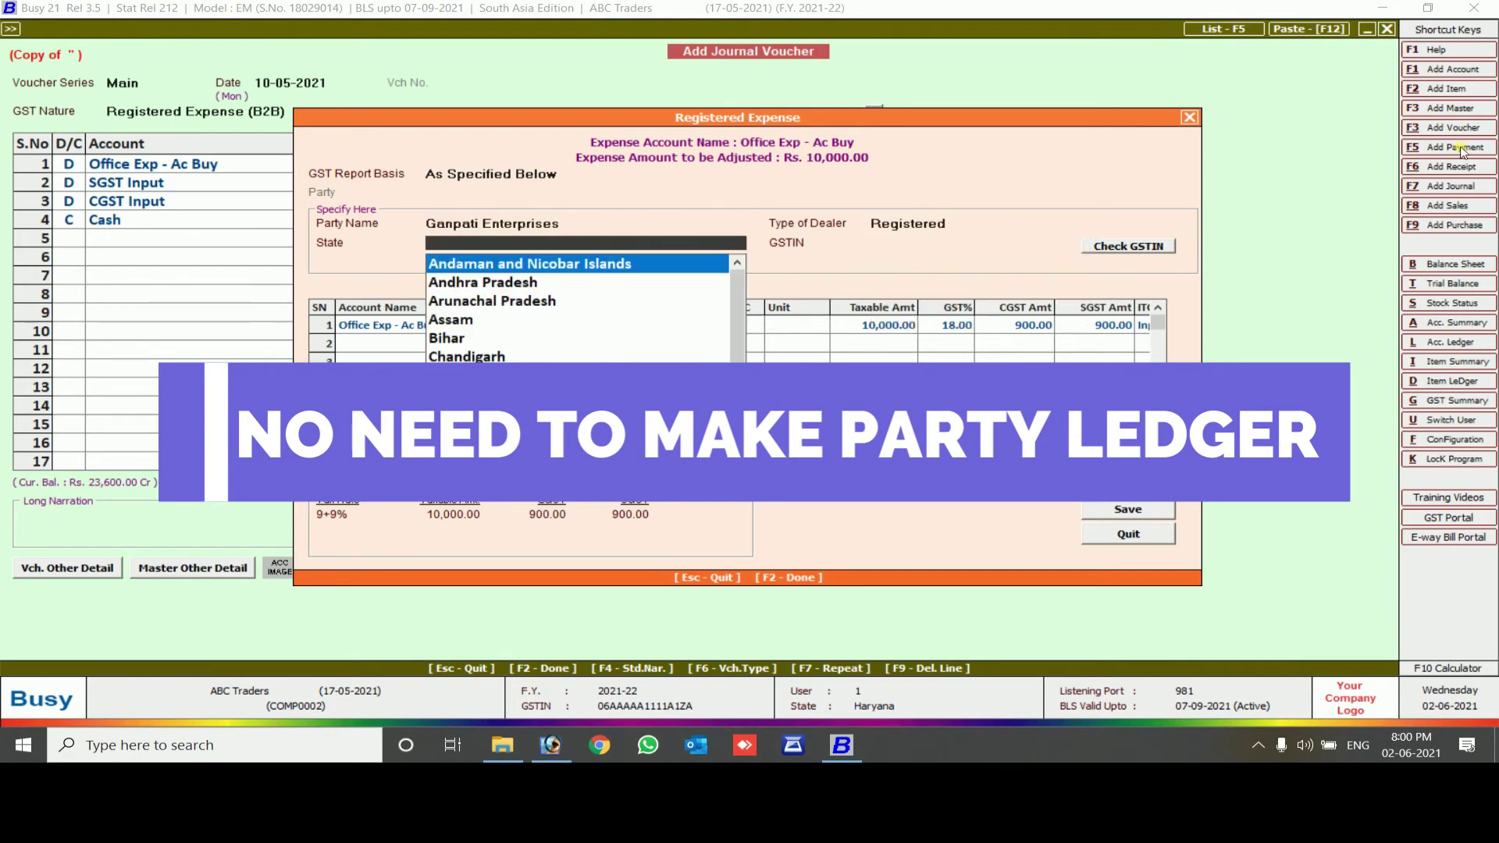
text(har)
key(Return)
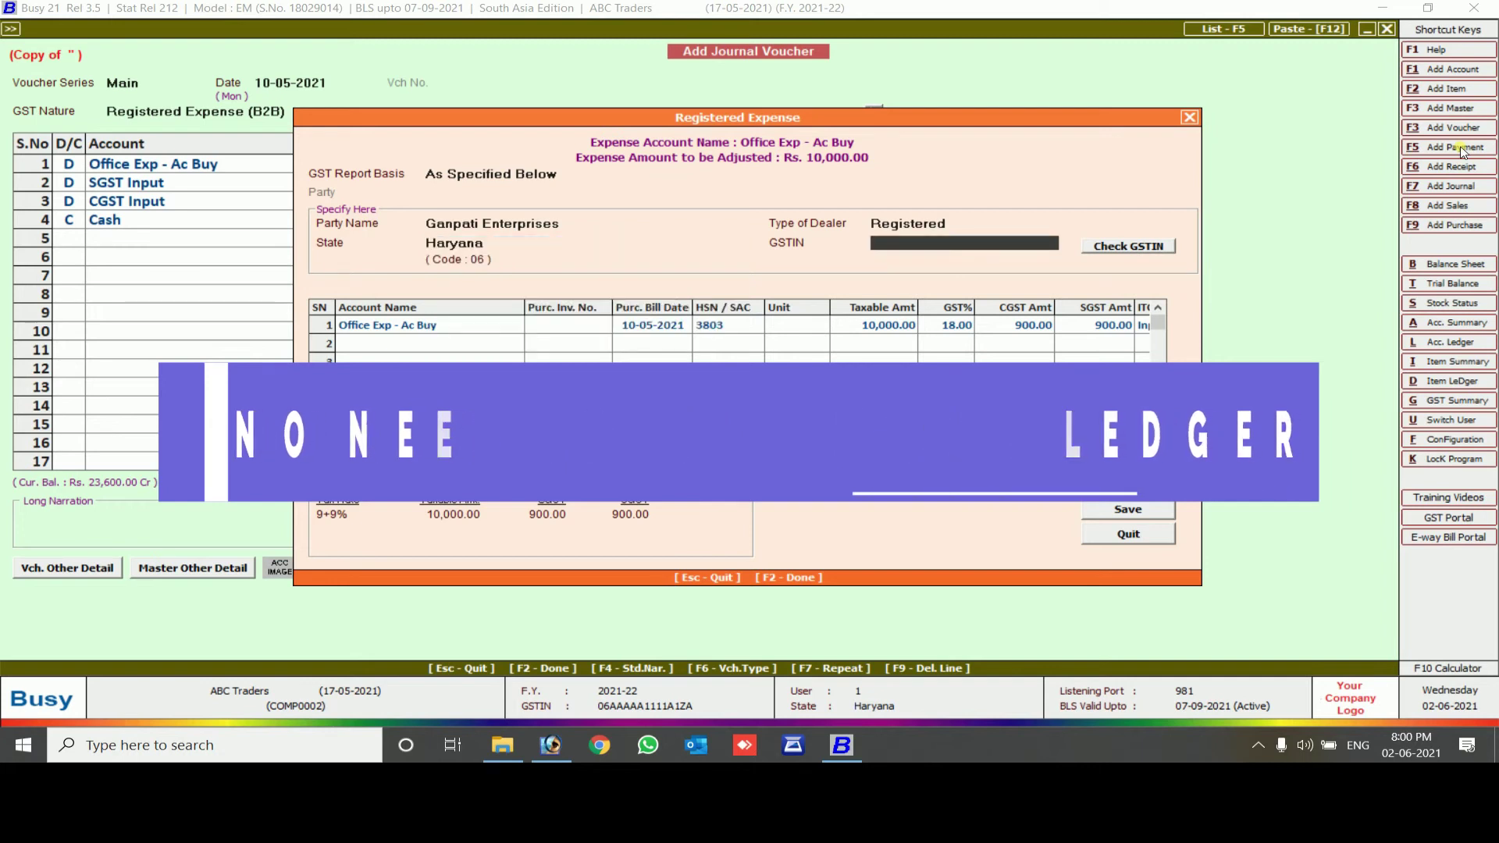
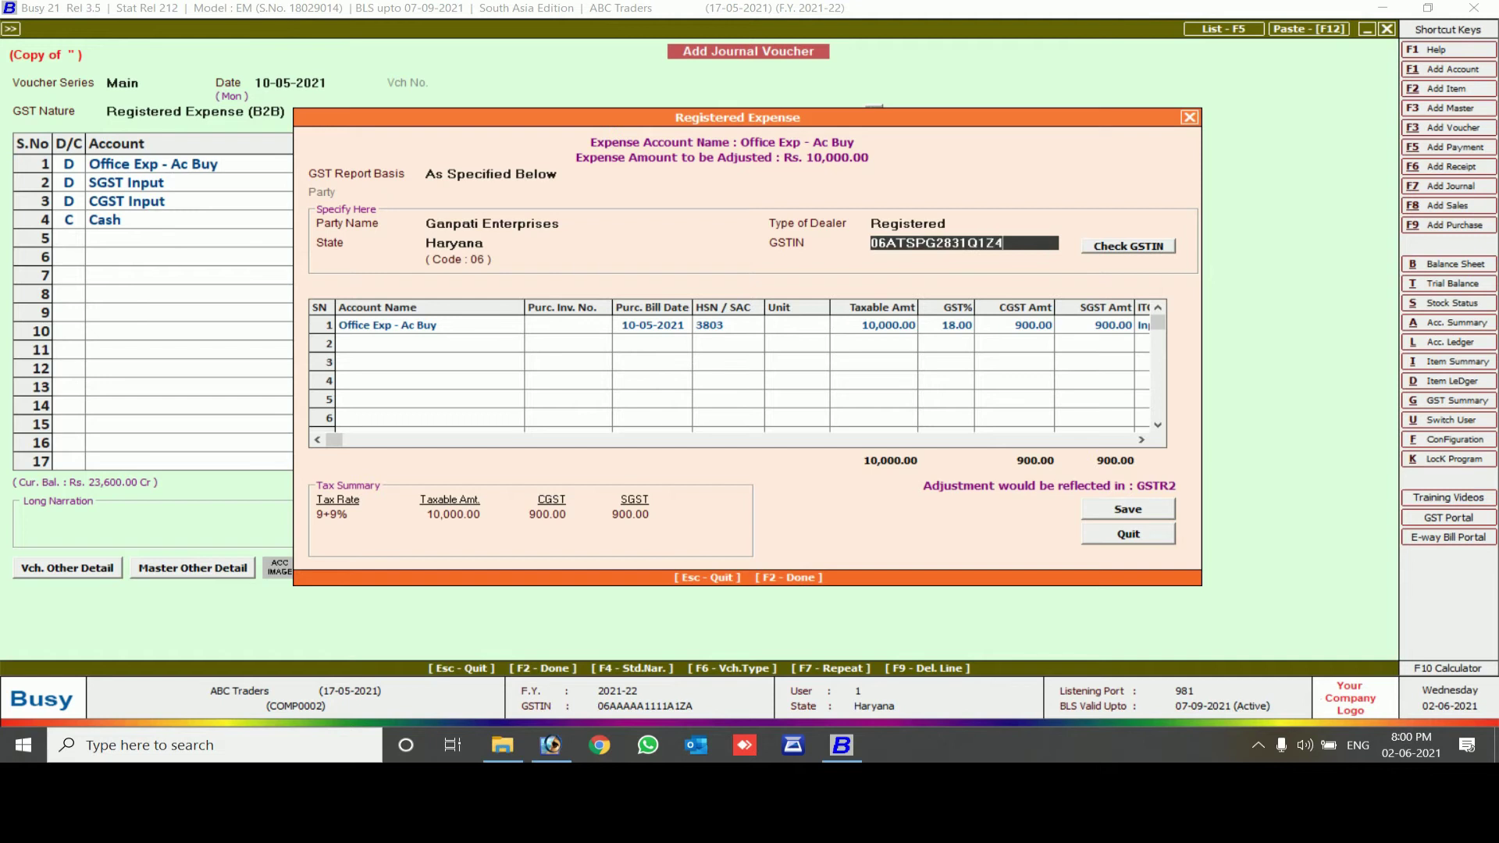
key(Return)
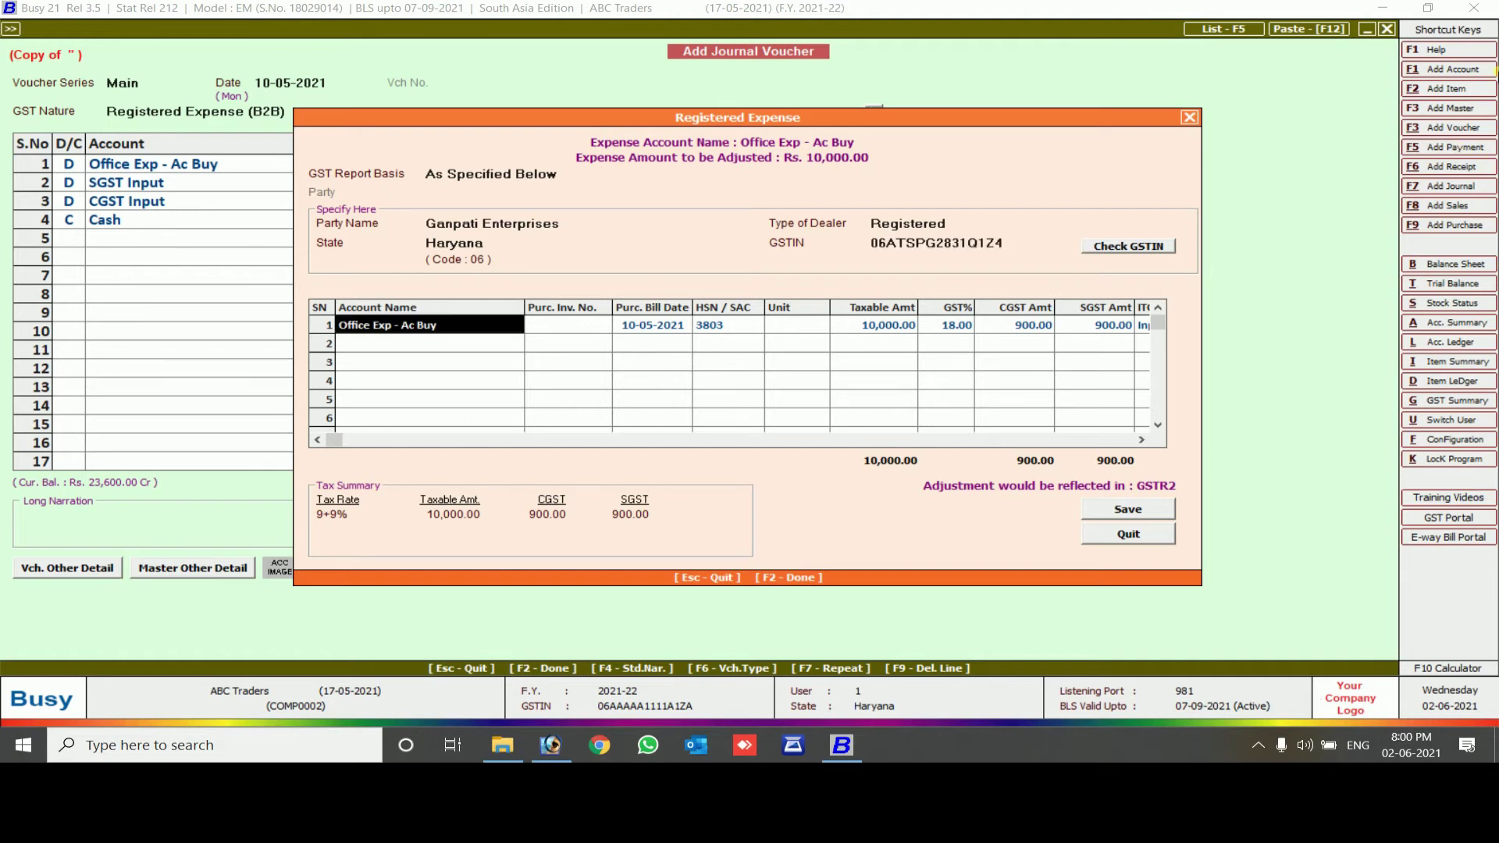
Validate the GSTIN as active and accept updating filing frequency and dealer type
click(1134, 249)
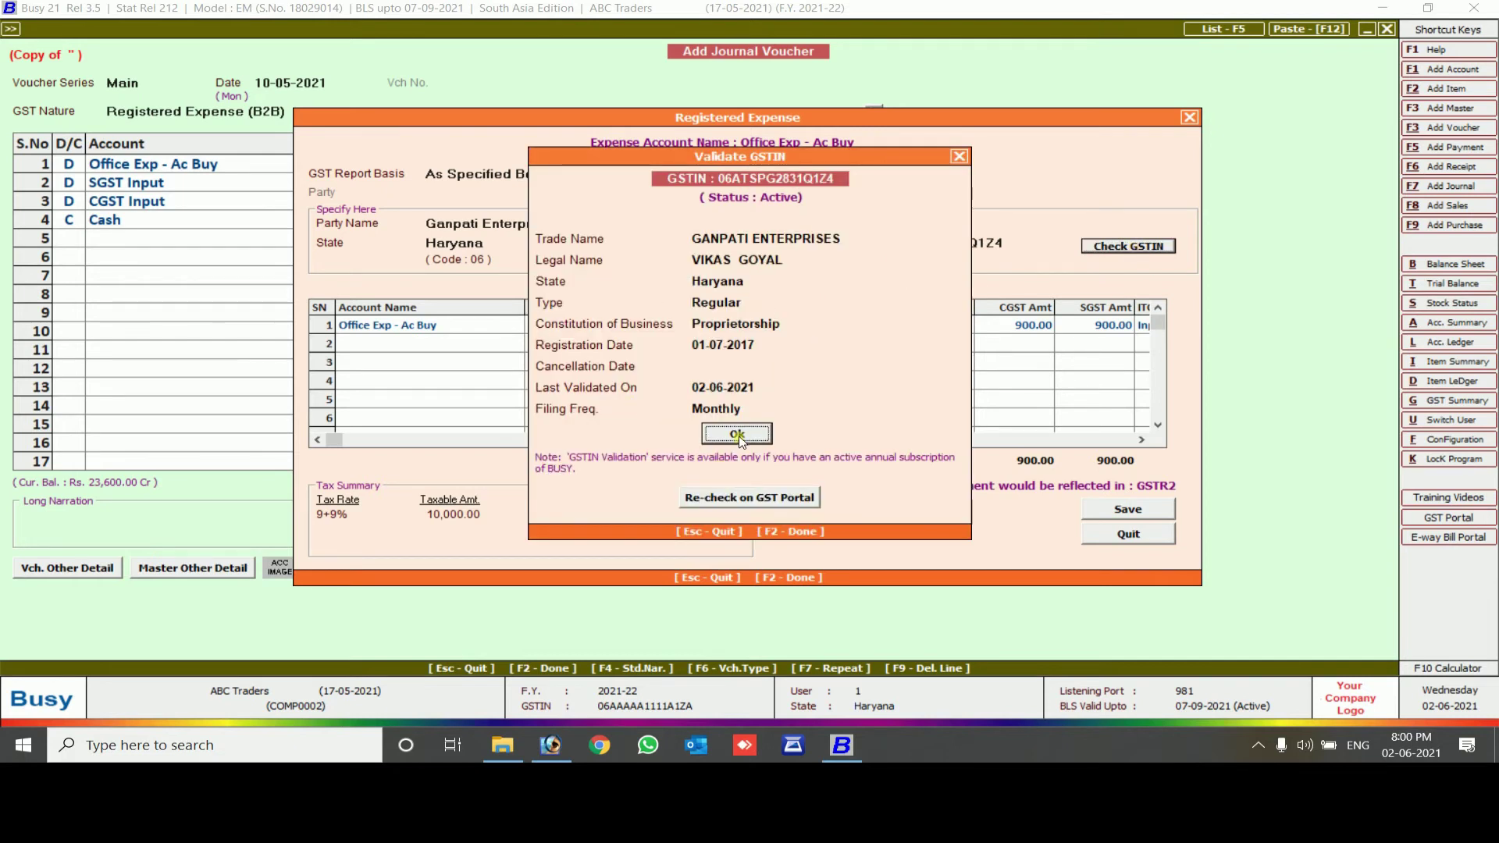
click(738, 436)
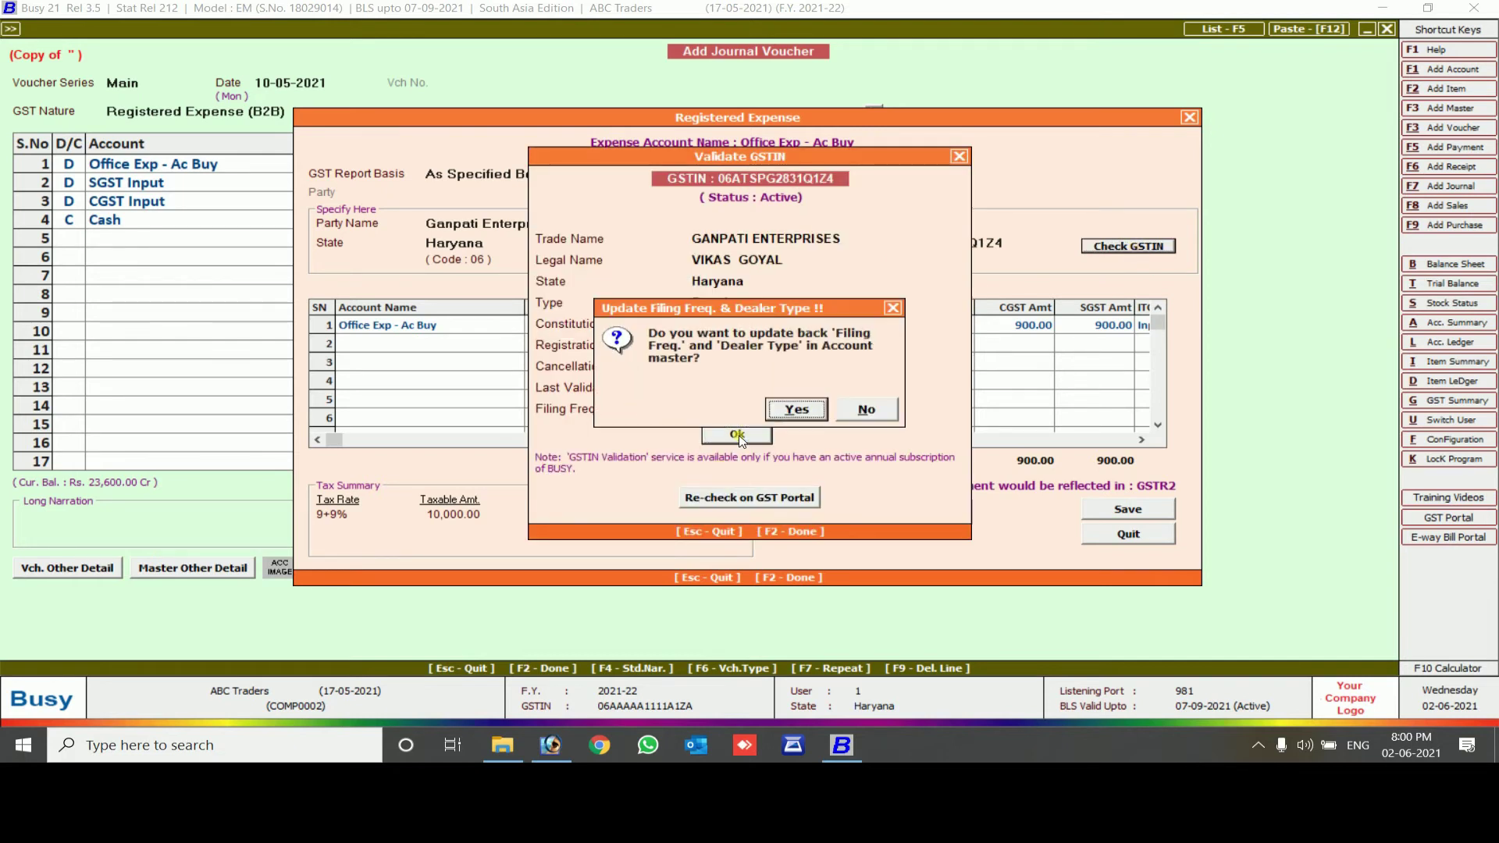
click(795, 413)
Record purchase invoice Gst/21-20/002 with unit Pcs. and finish the expense details
click(478, 328)
key(Return)
text(gst)
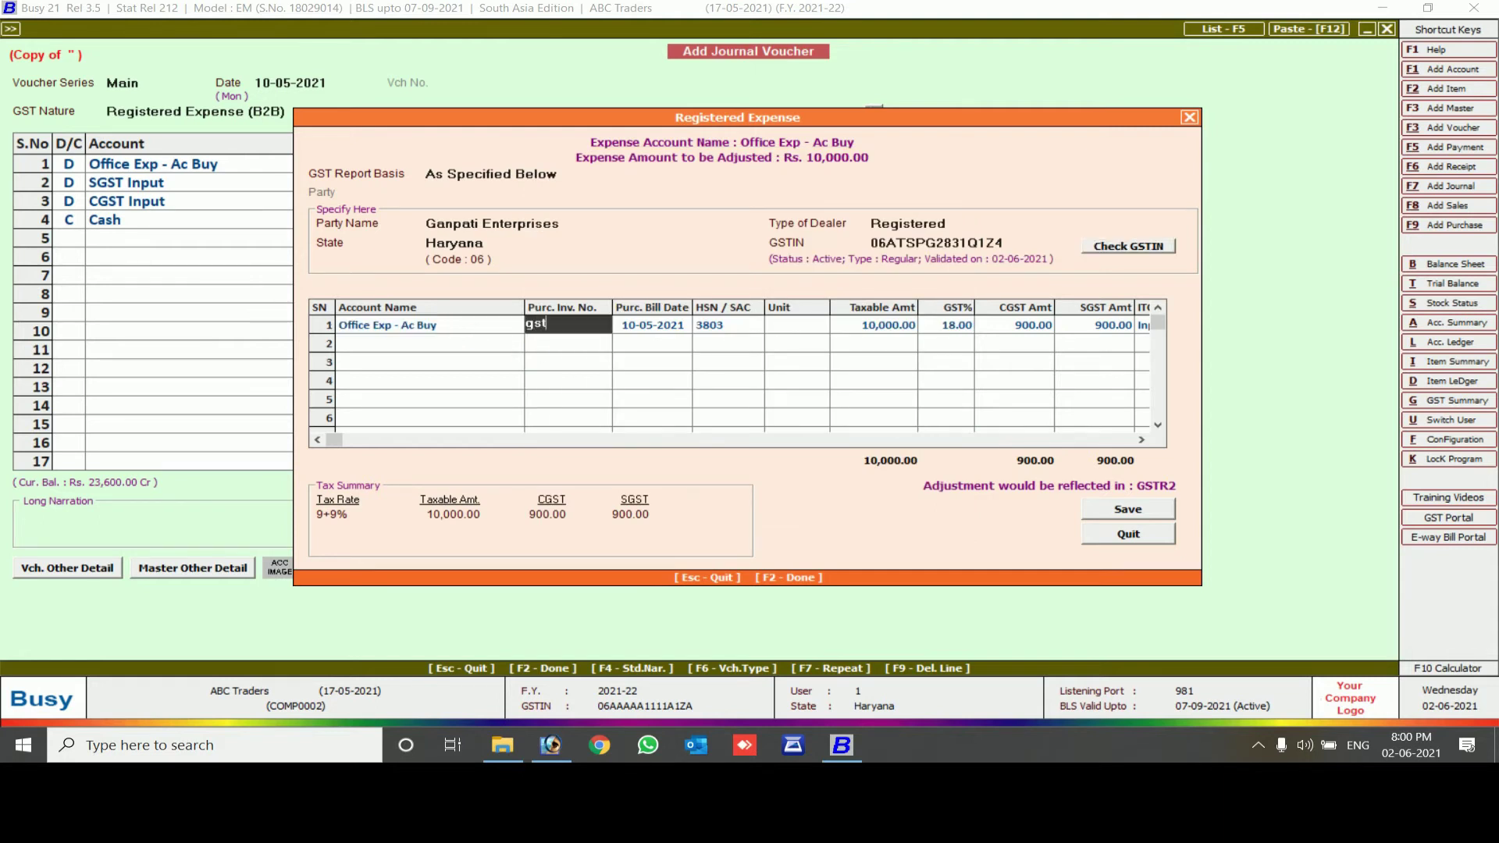
text(/21-20/002)
key(Return)
key(Return)
text(p)
key(Return)
key(Return)
key(Return)
key(Return)
key(Return)
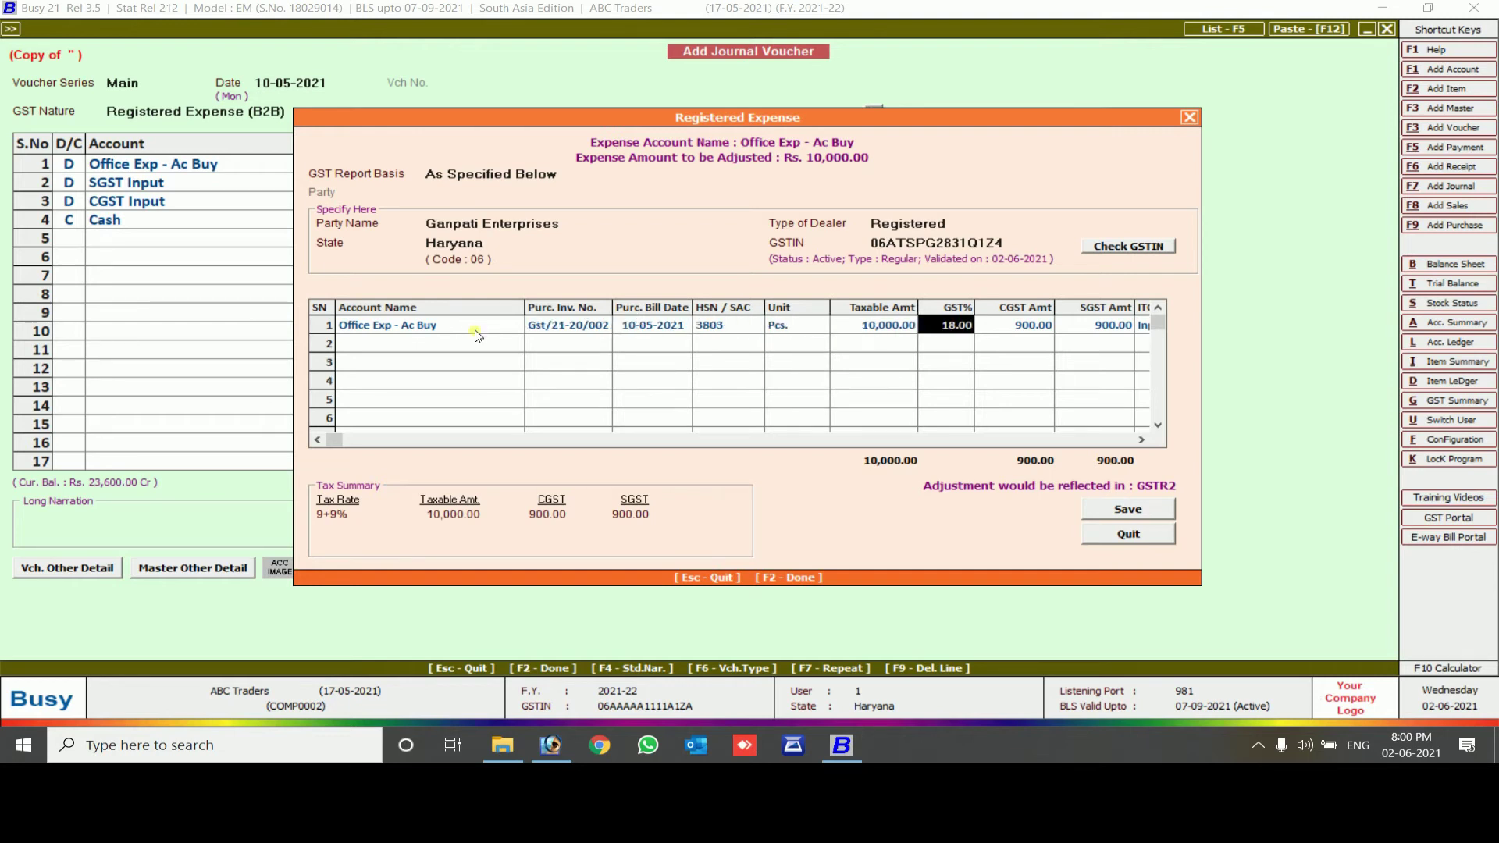
key(F2)
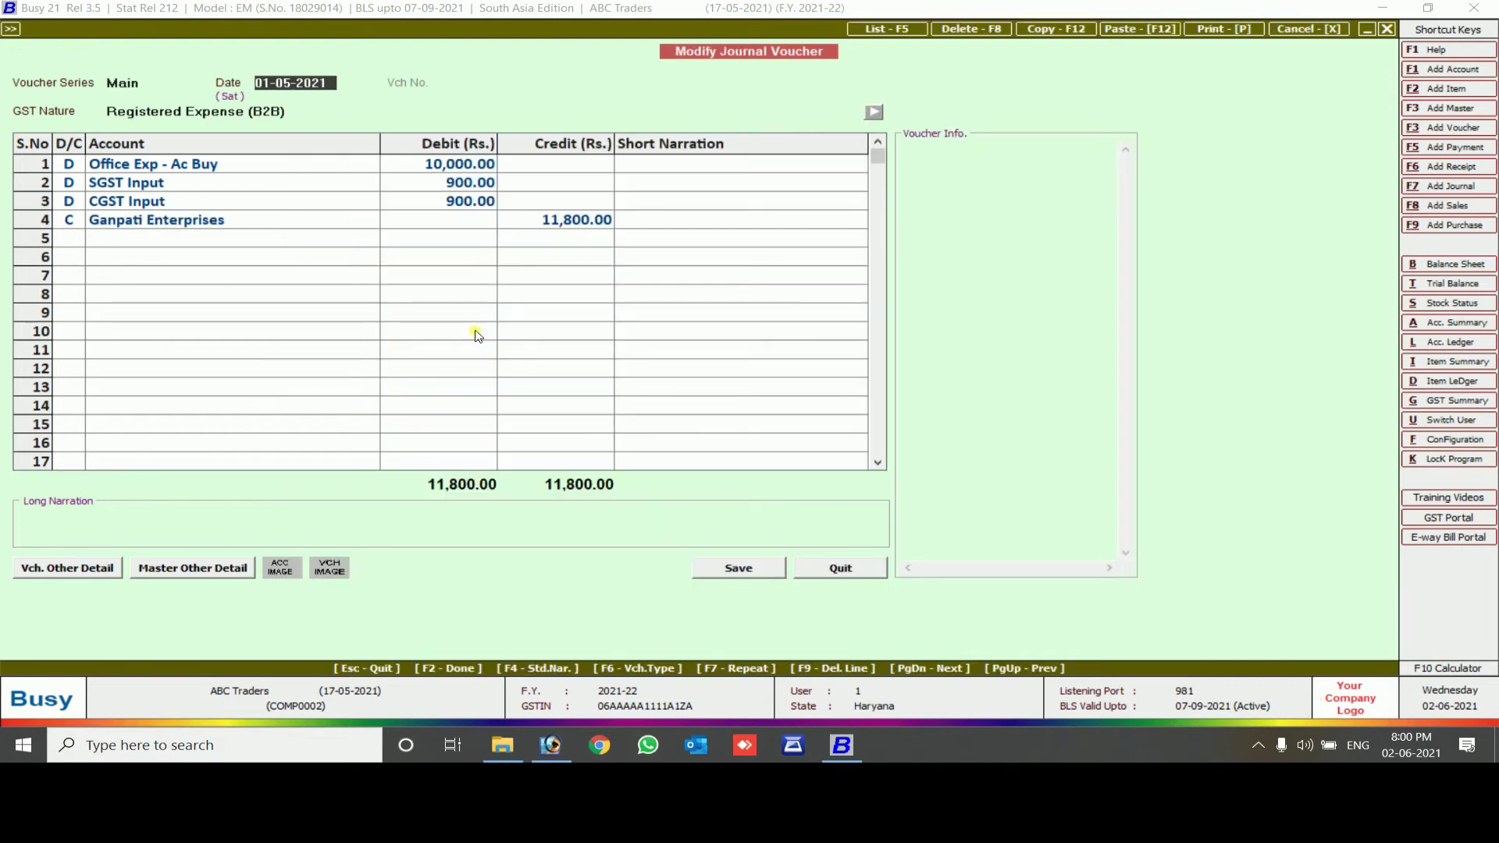
Save the voucher and generate the horizontal standard Balance Sheet
key(F2)
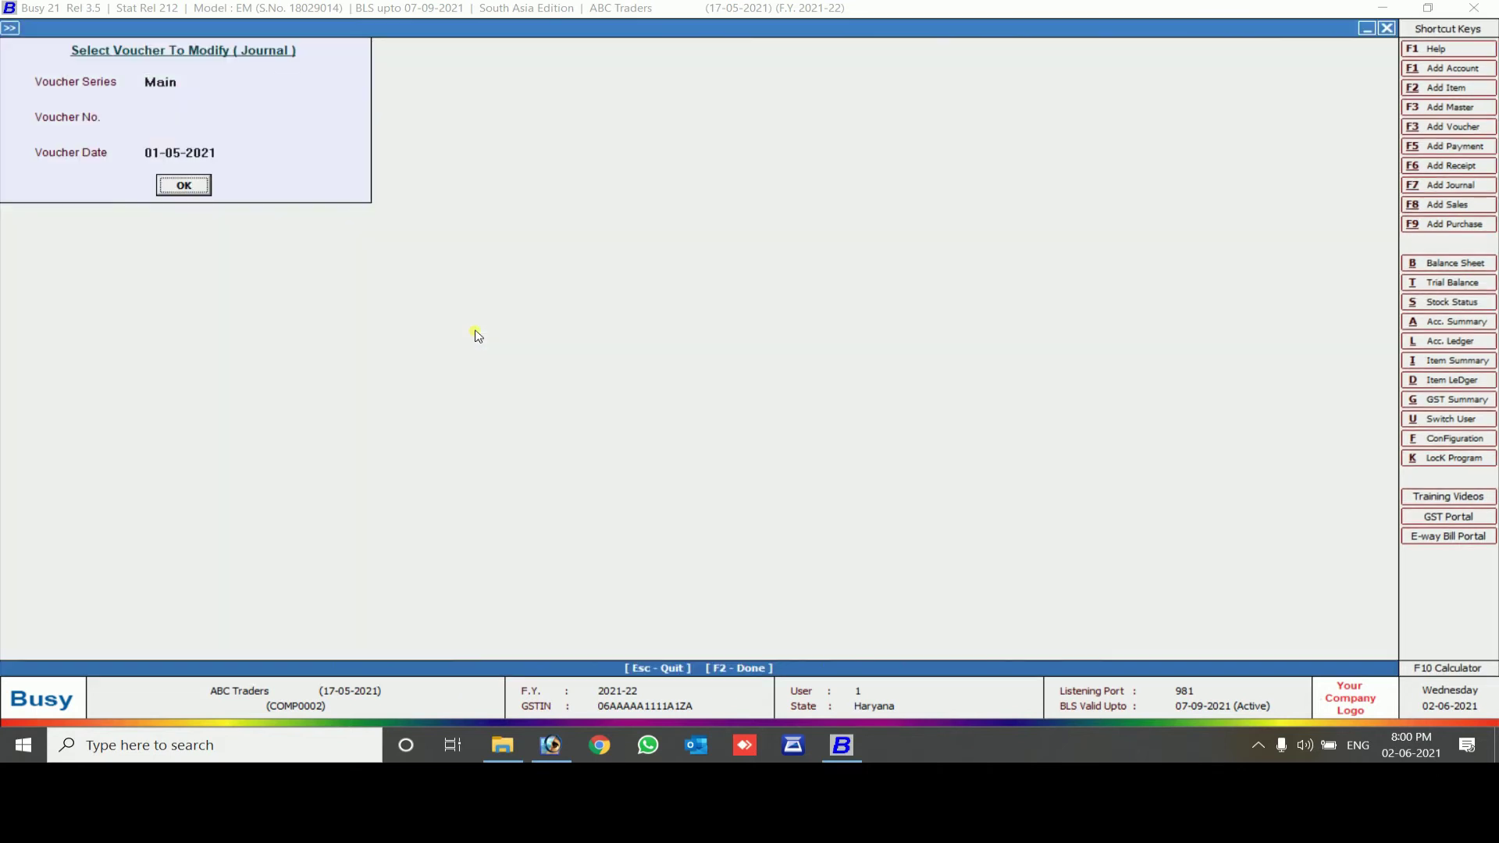
key(Escape)
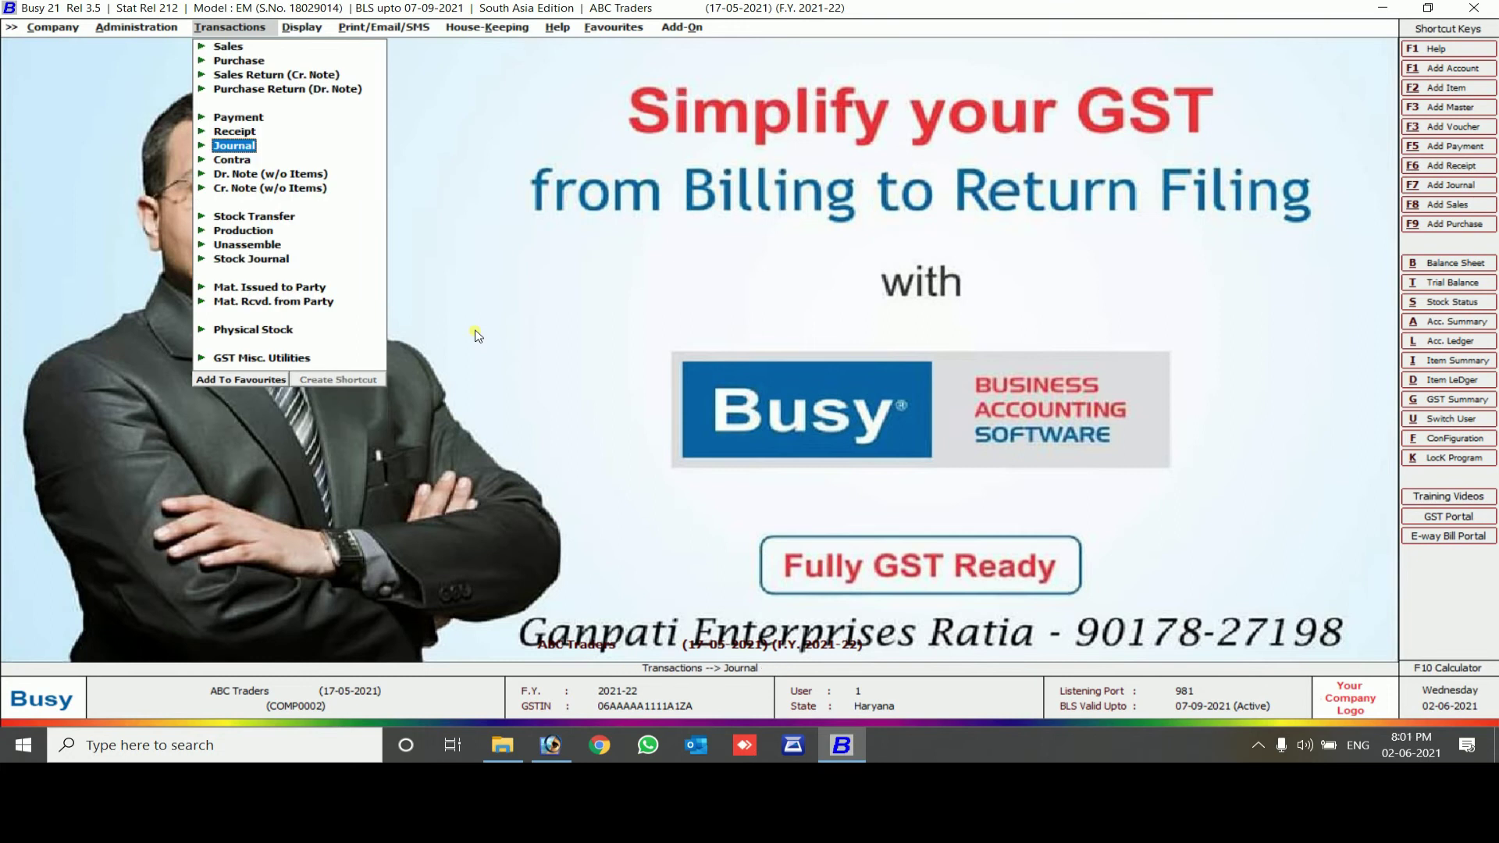
key(Right)
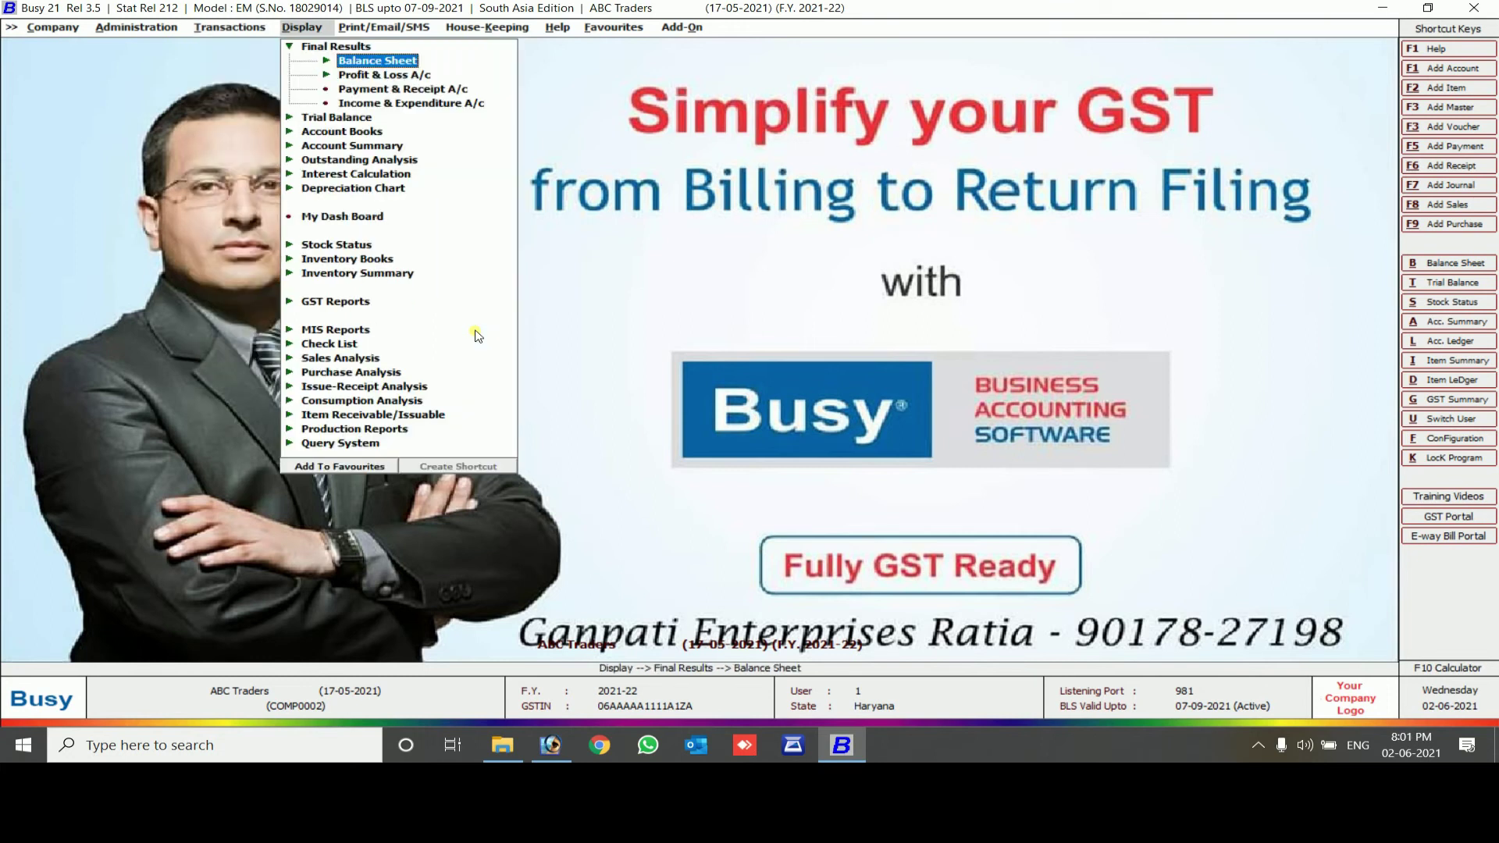
key(Return)
key(Return)
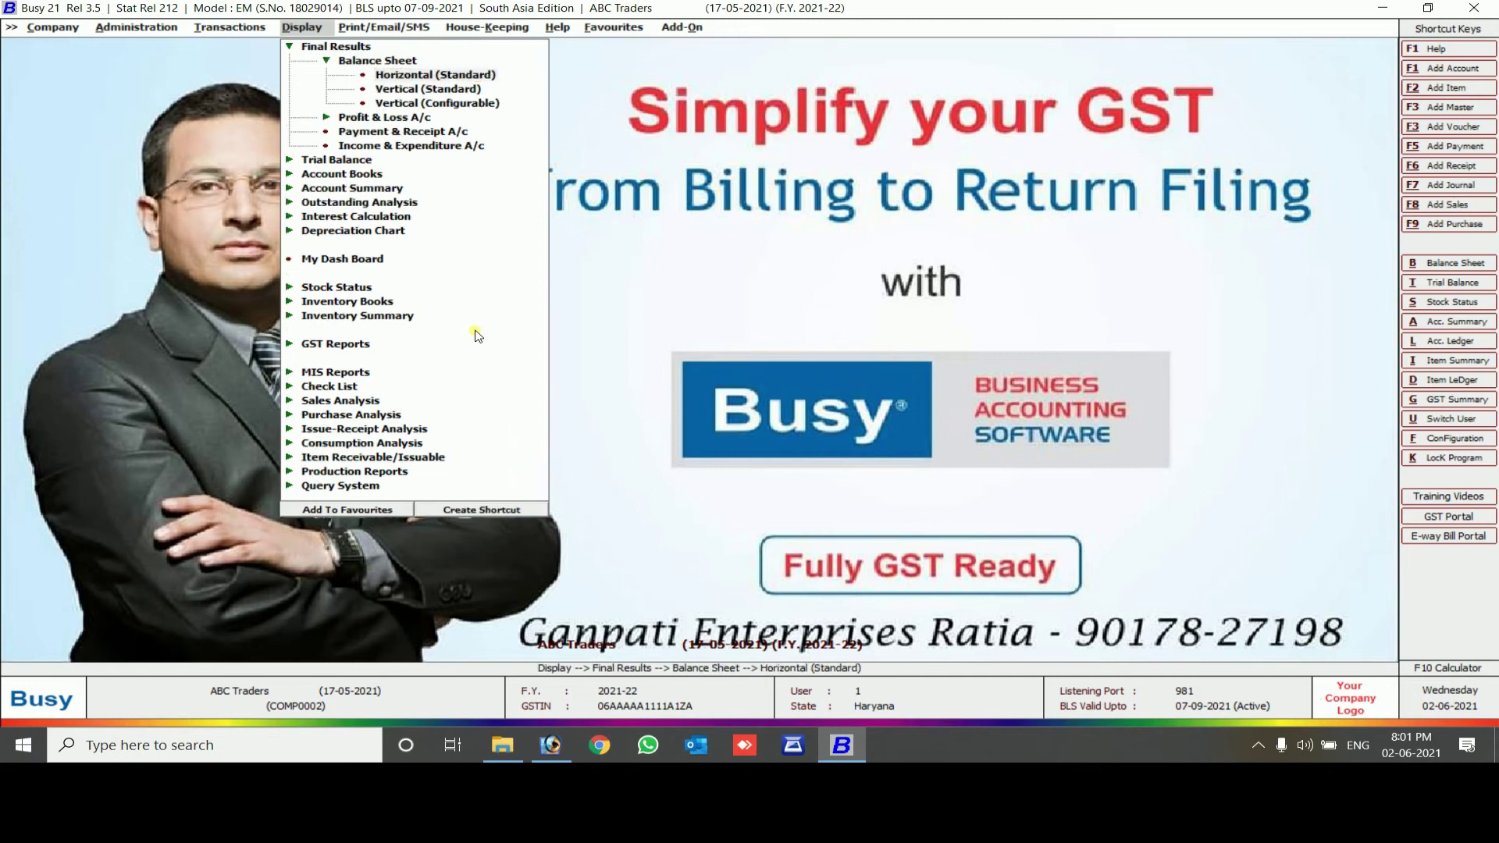
key(Return)
key(Return)
key(Return)
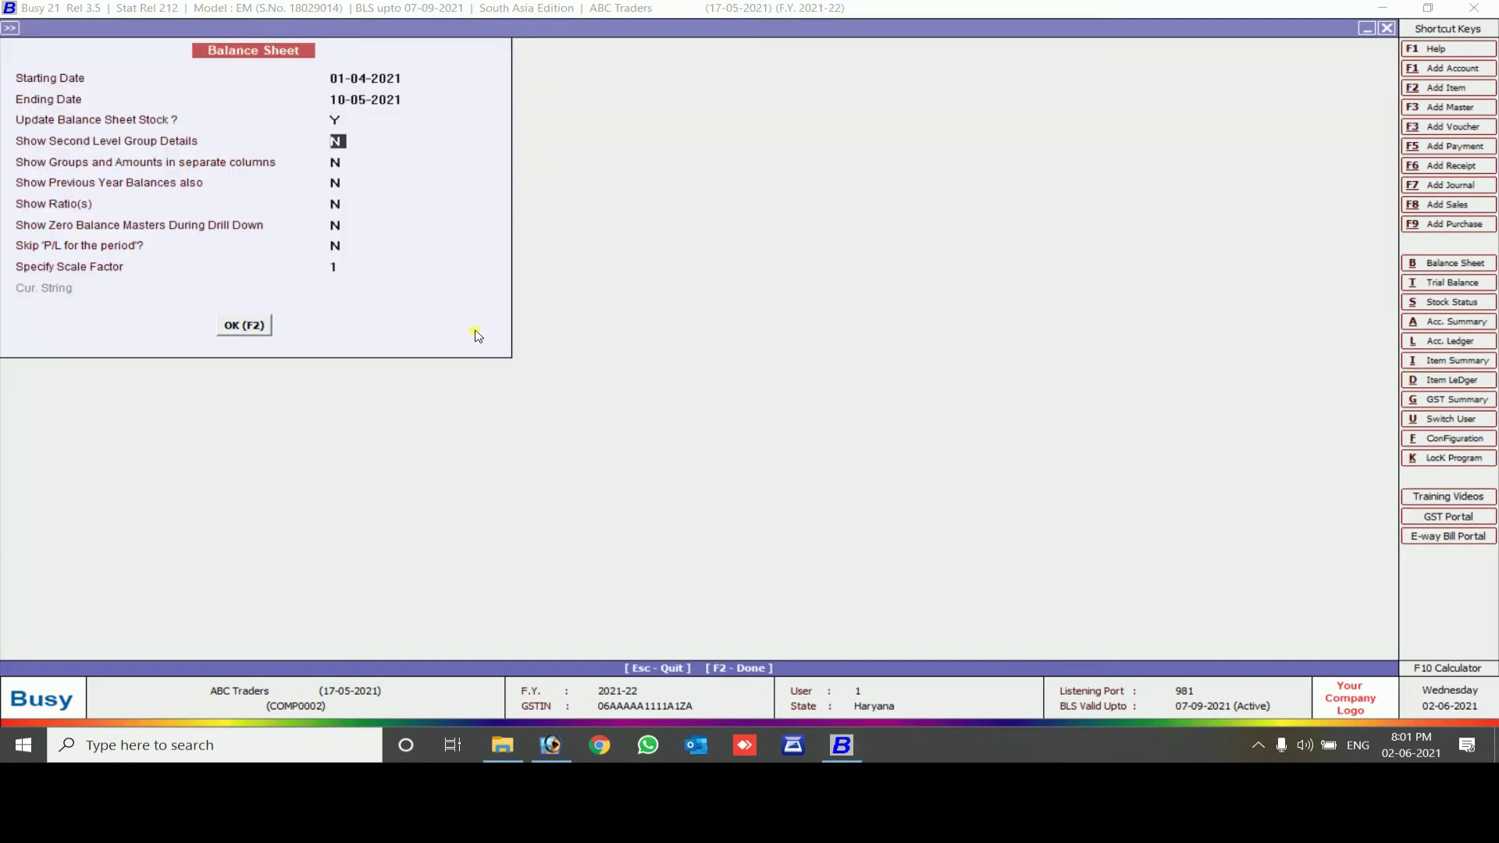
key(F2)
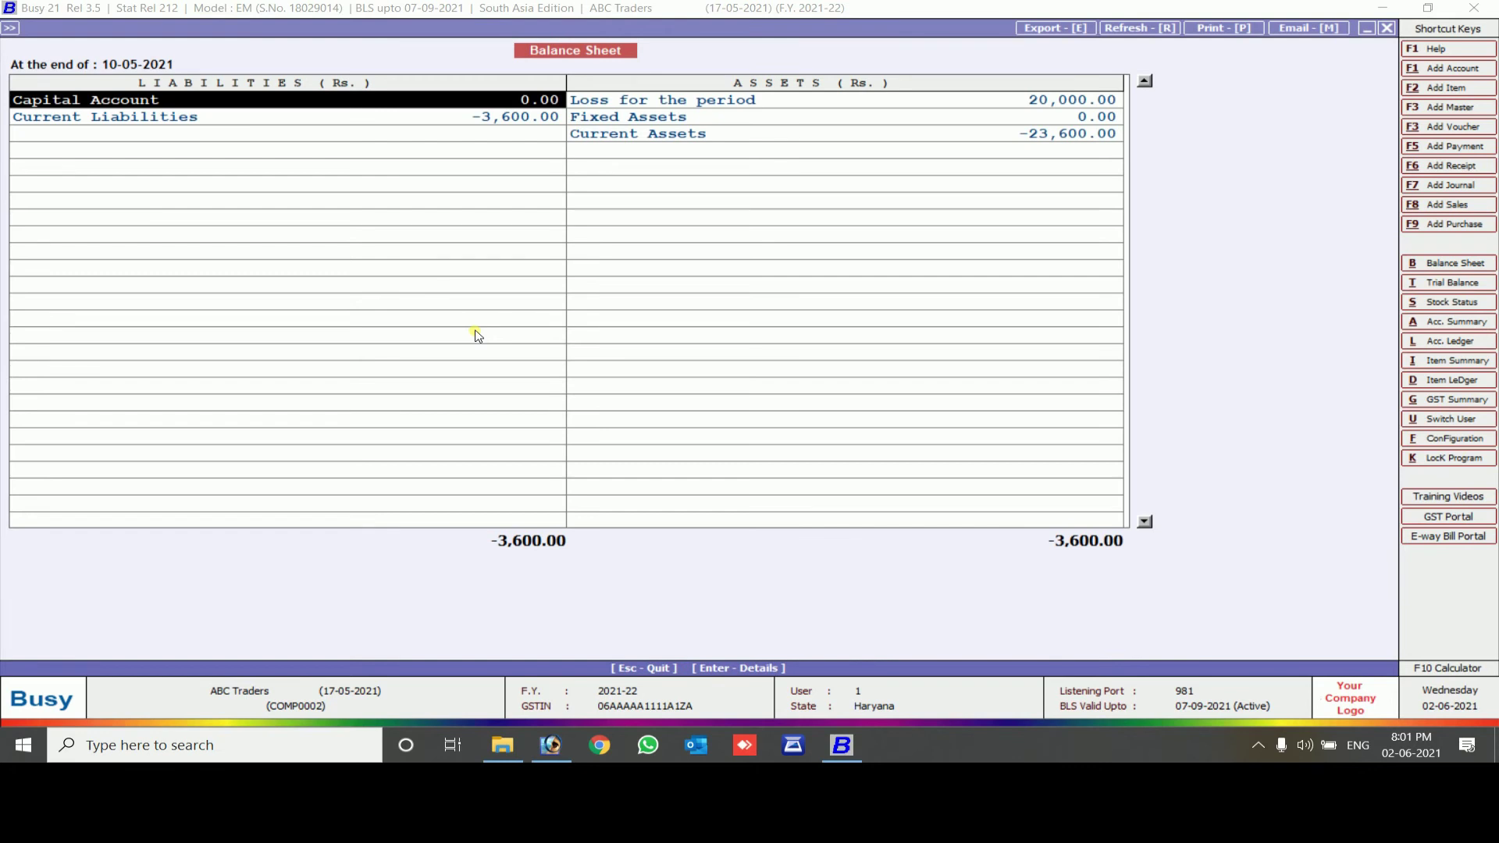
Regenerate the Balance Sheet with second-level group details and review Cash-in-hand and Duties & Taxes
key(Escape)
key(Return)
key(Return)
key(Return)
key(F2)
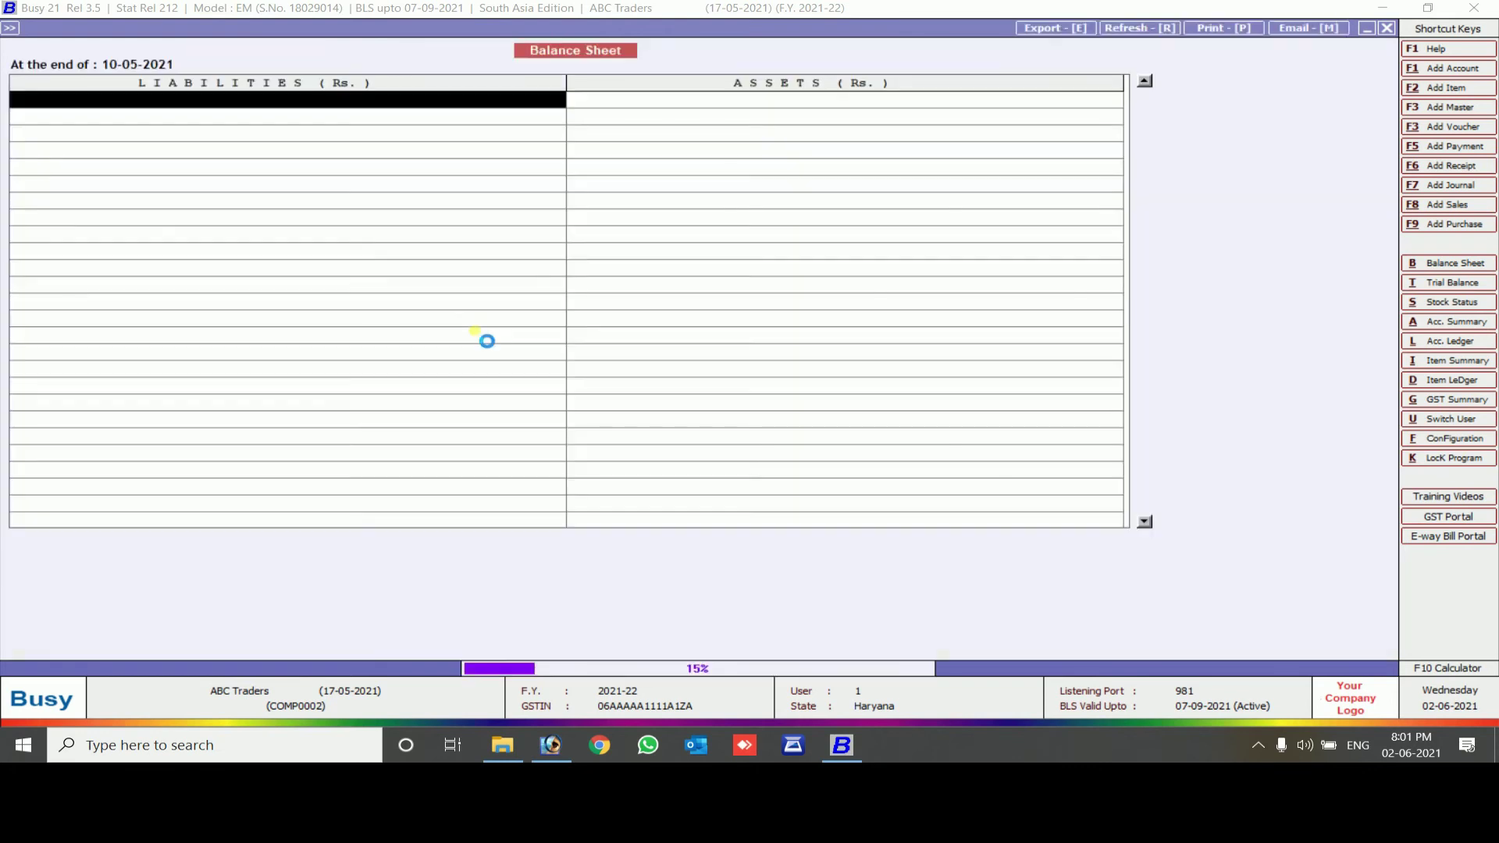
key(Down)
key(Down)
key(Down)
key(Left)
key(Up)
key(Up)
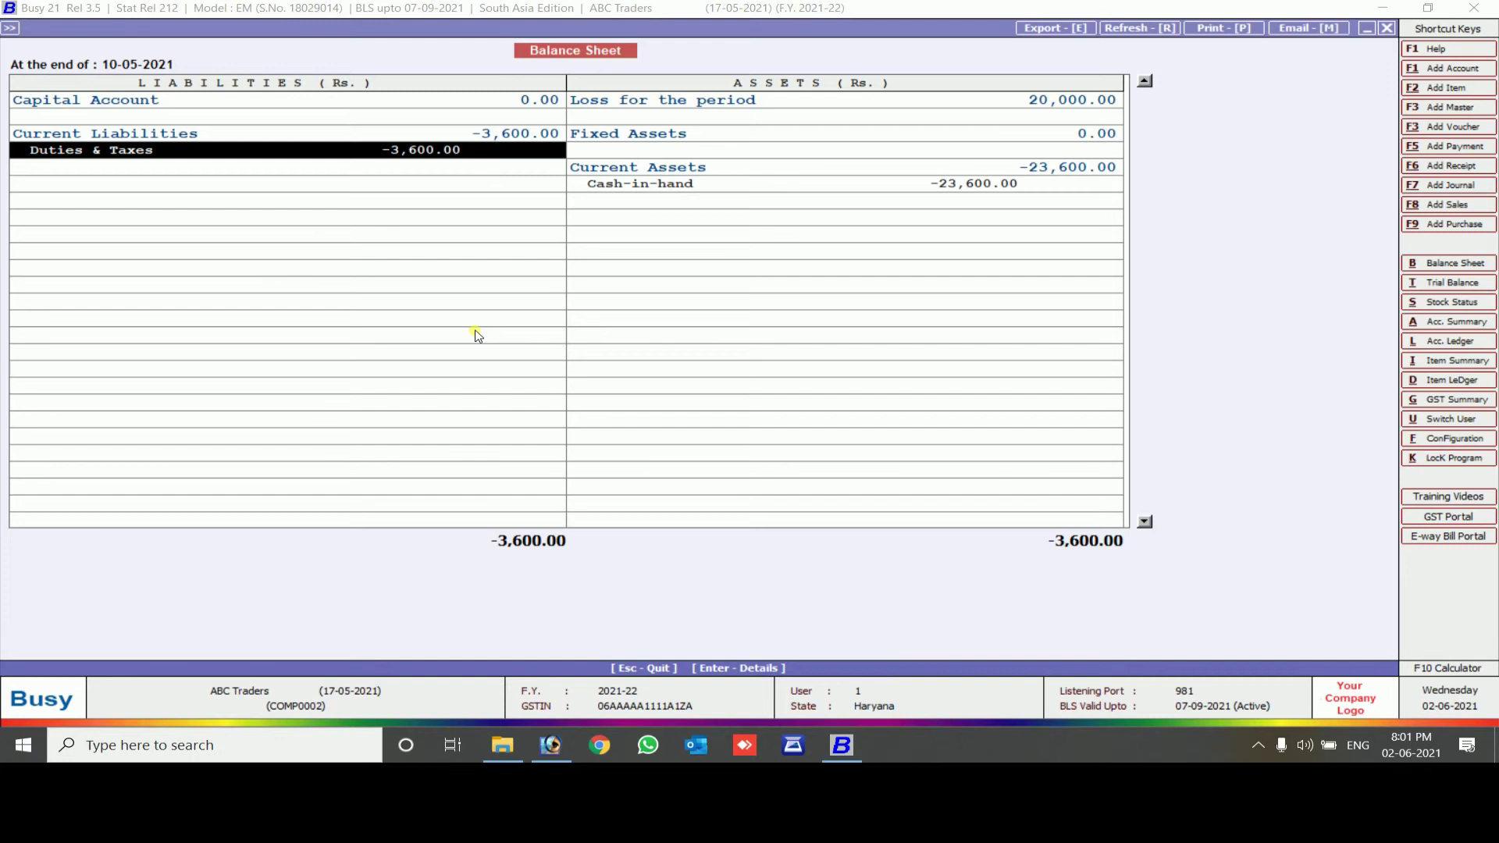
key(Up)
key(Right)
key(Up)
key(Up)
Drill from the loss into Profit & Loss and open the May Office Exp - Ac Buy ledger
key(Return)
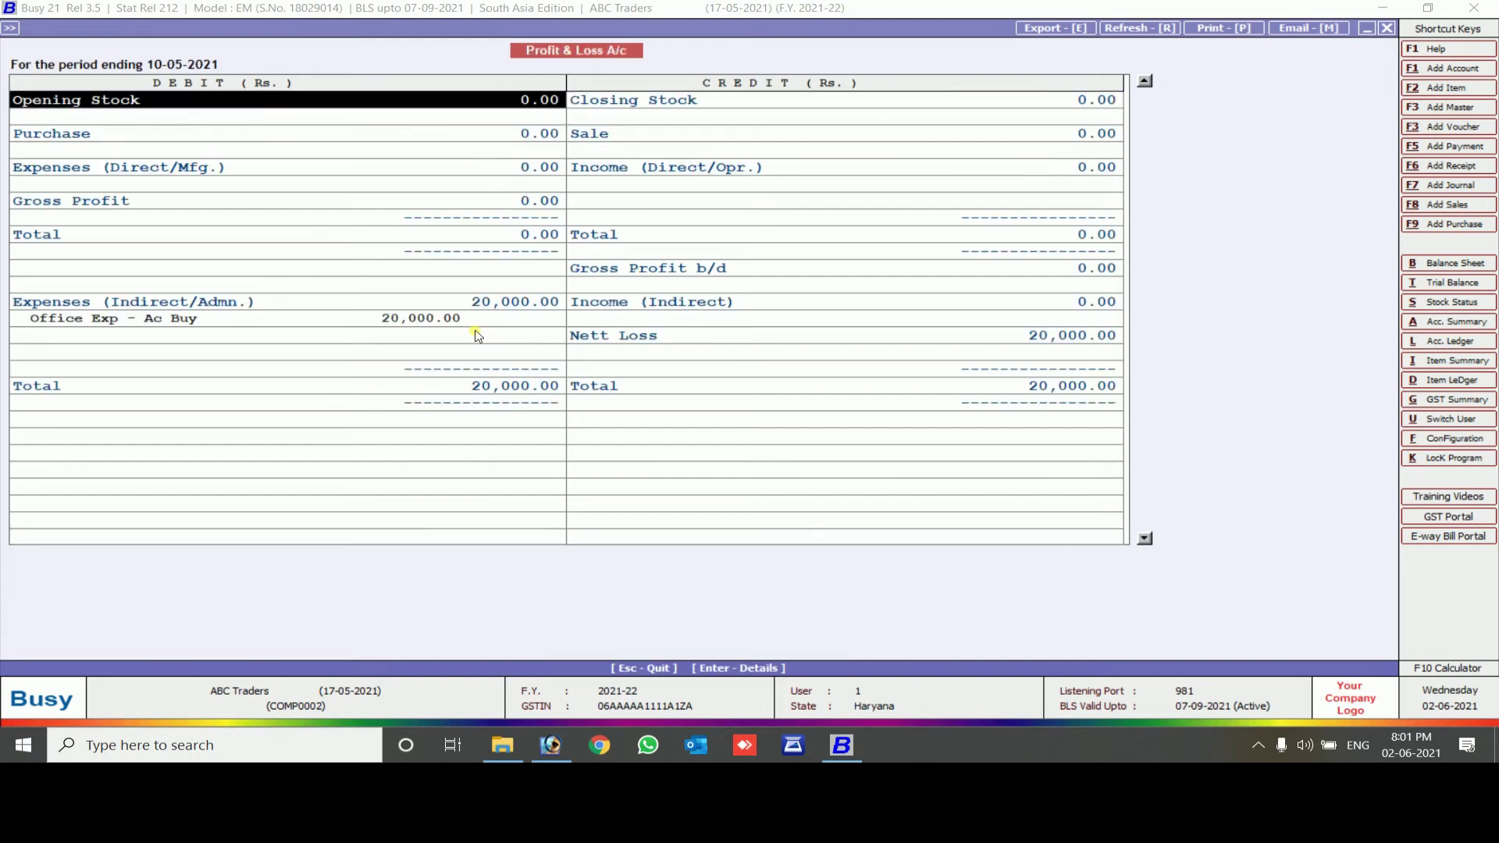
key(Down)
key(Down)
key(Down)
key(Down)
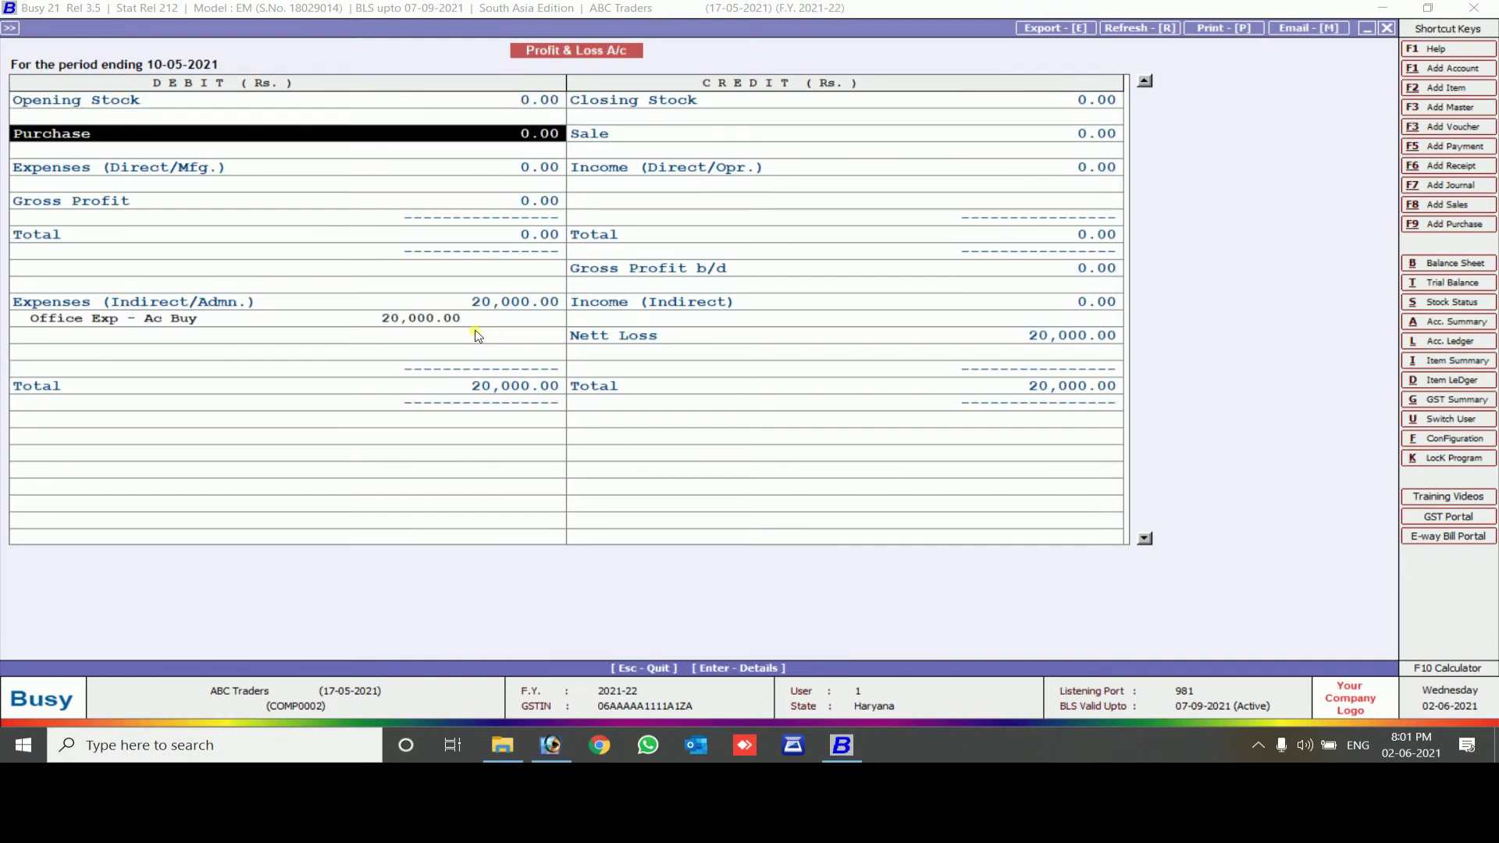
key(Down)
key(Down)
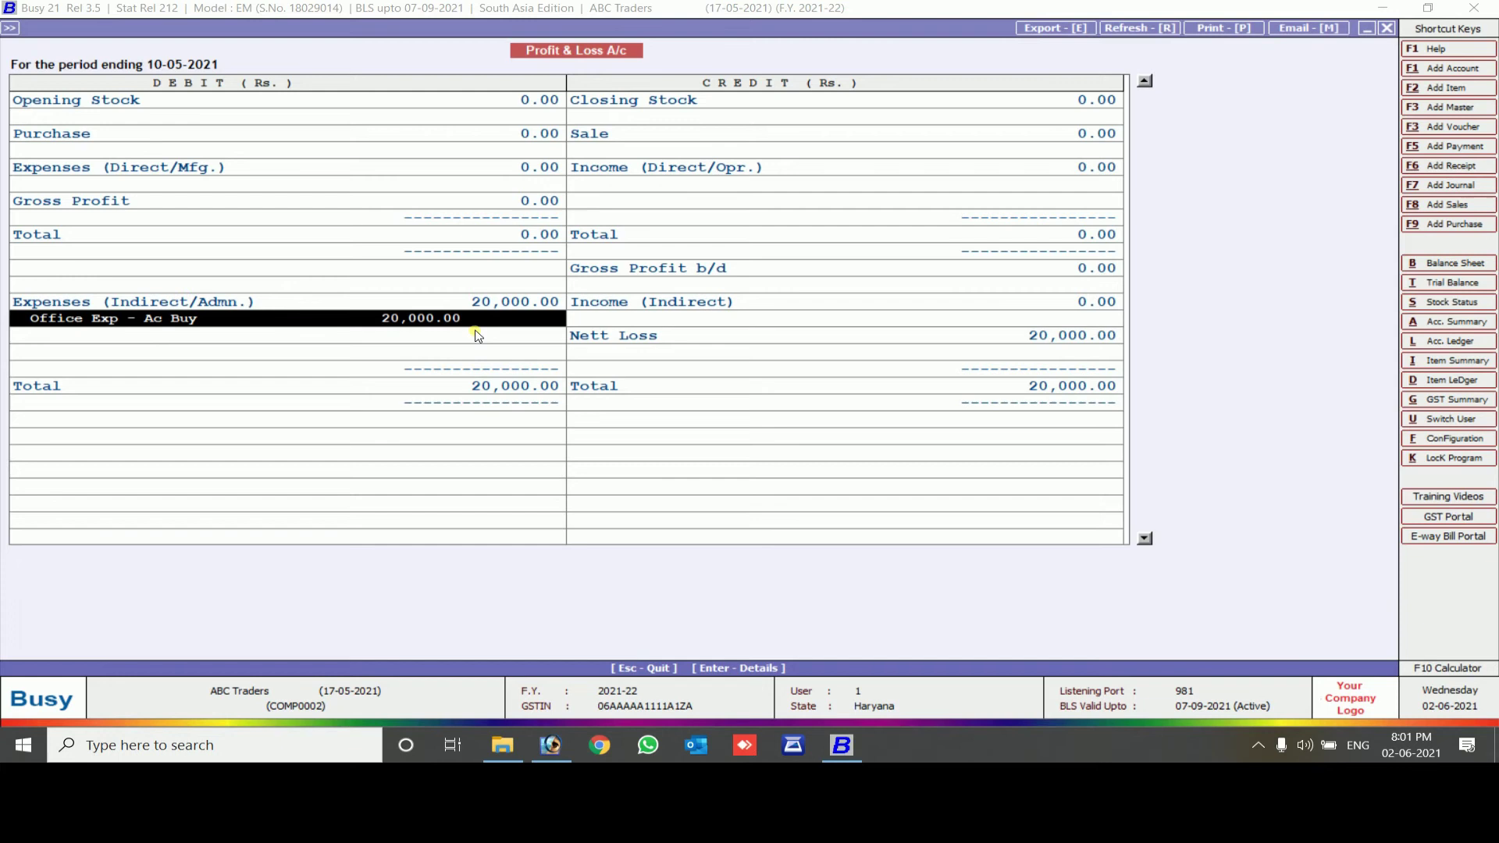
key(Return)
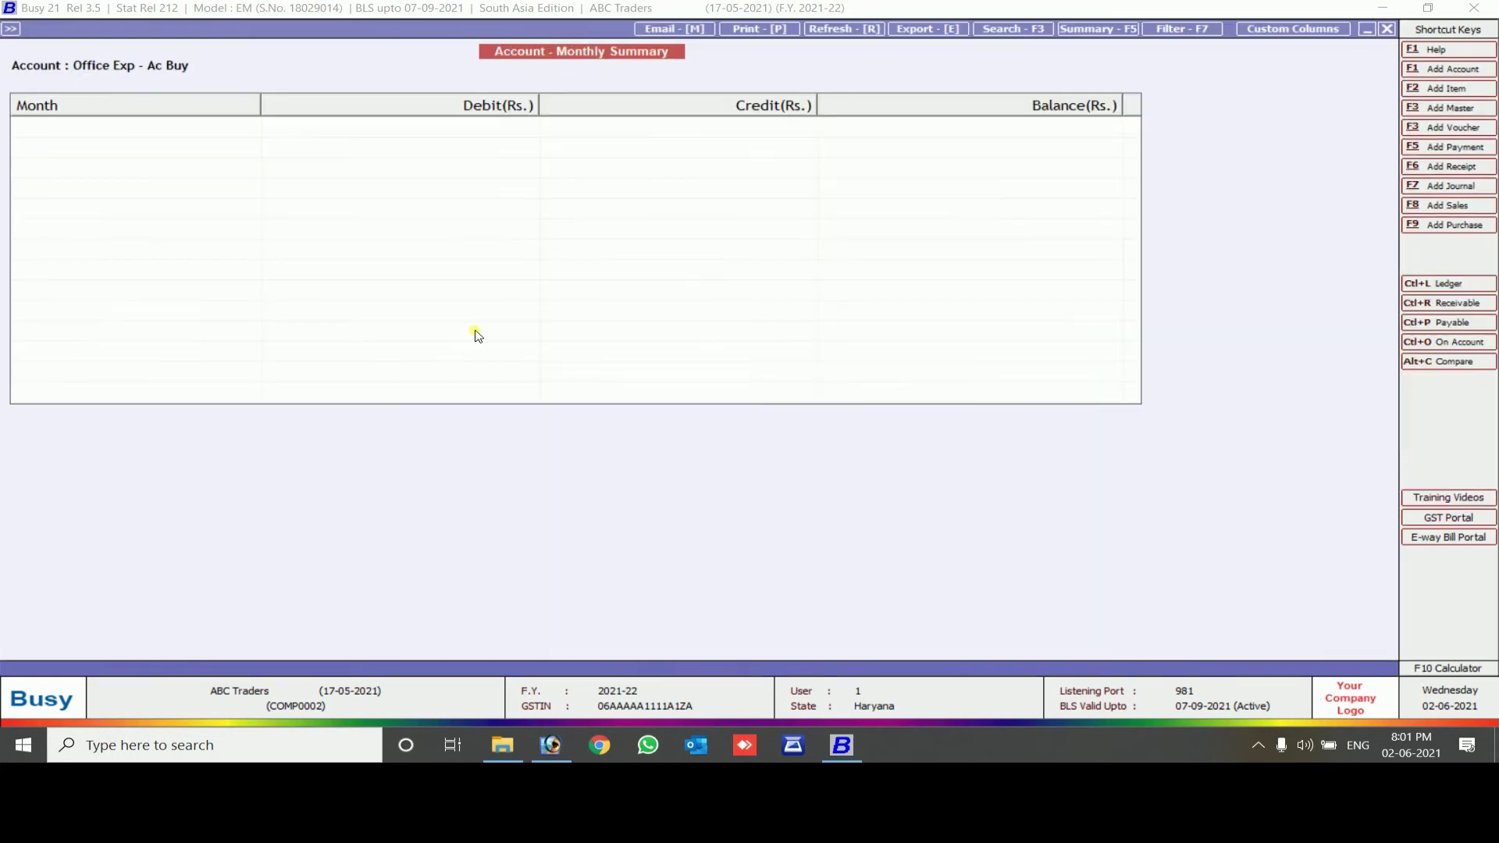
key(Down)
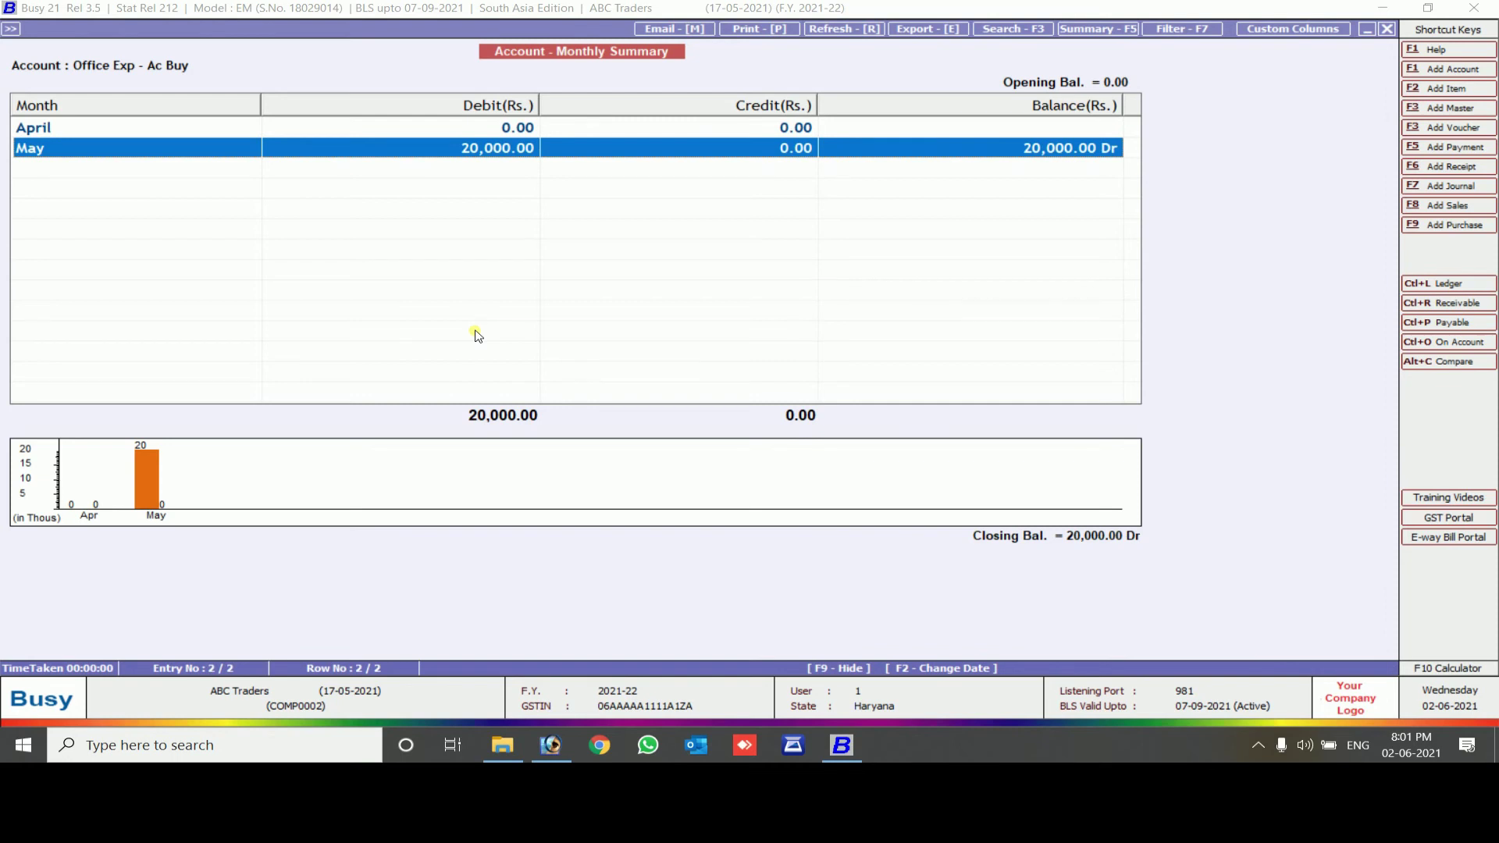
key(Return)
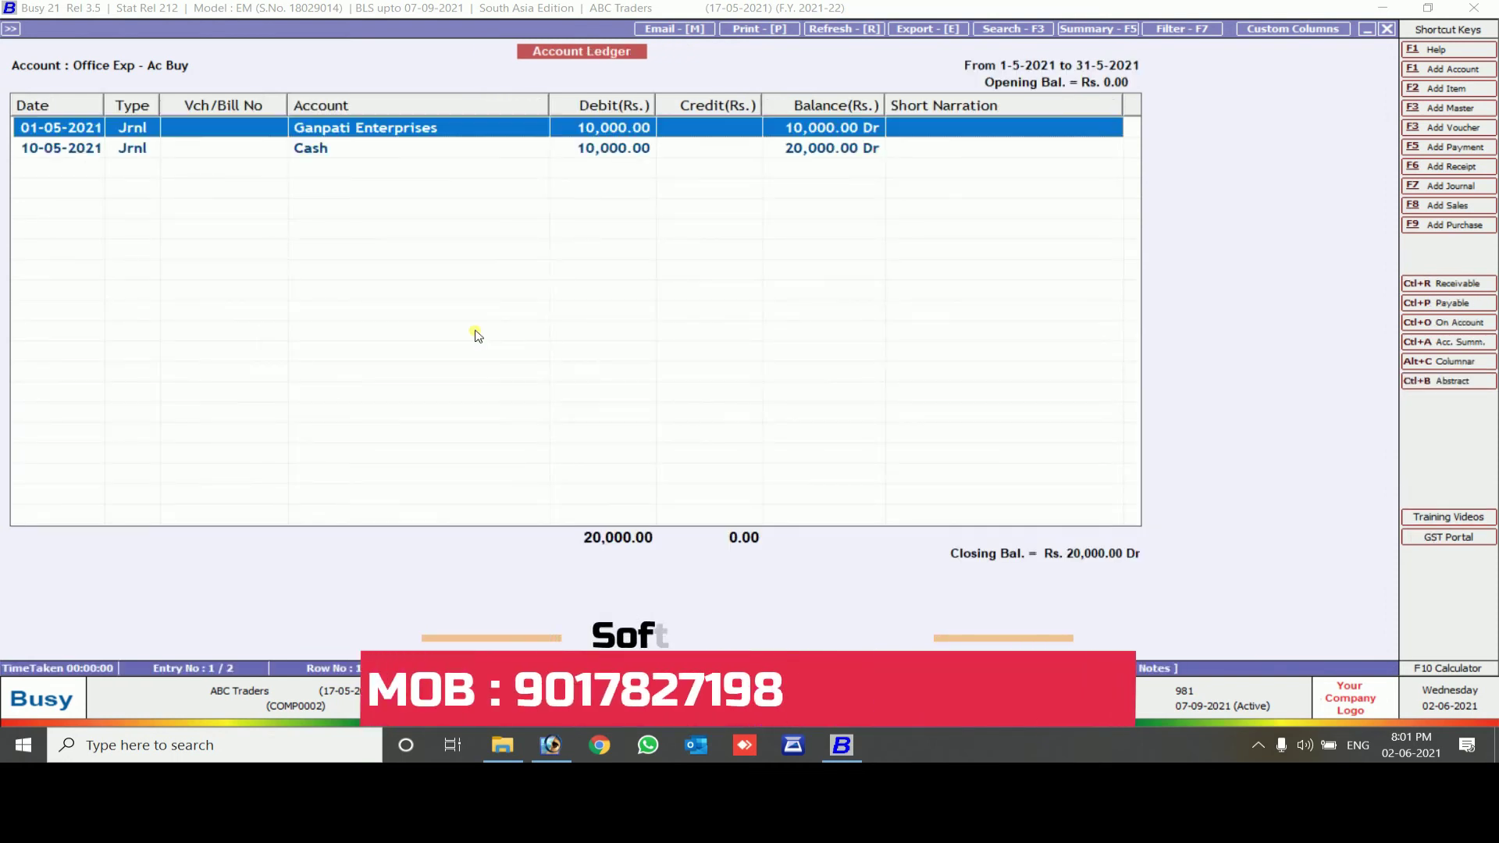
Review the two May journal entries, then close the reports back to the main screen
key(Down)
key(Up)
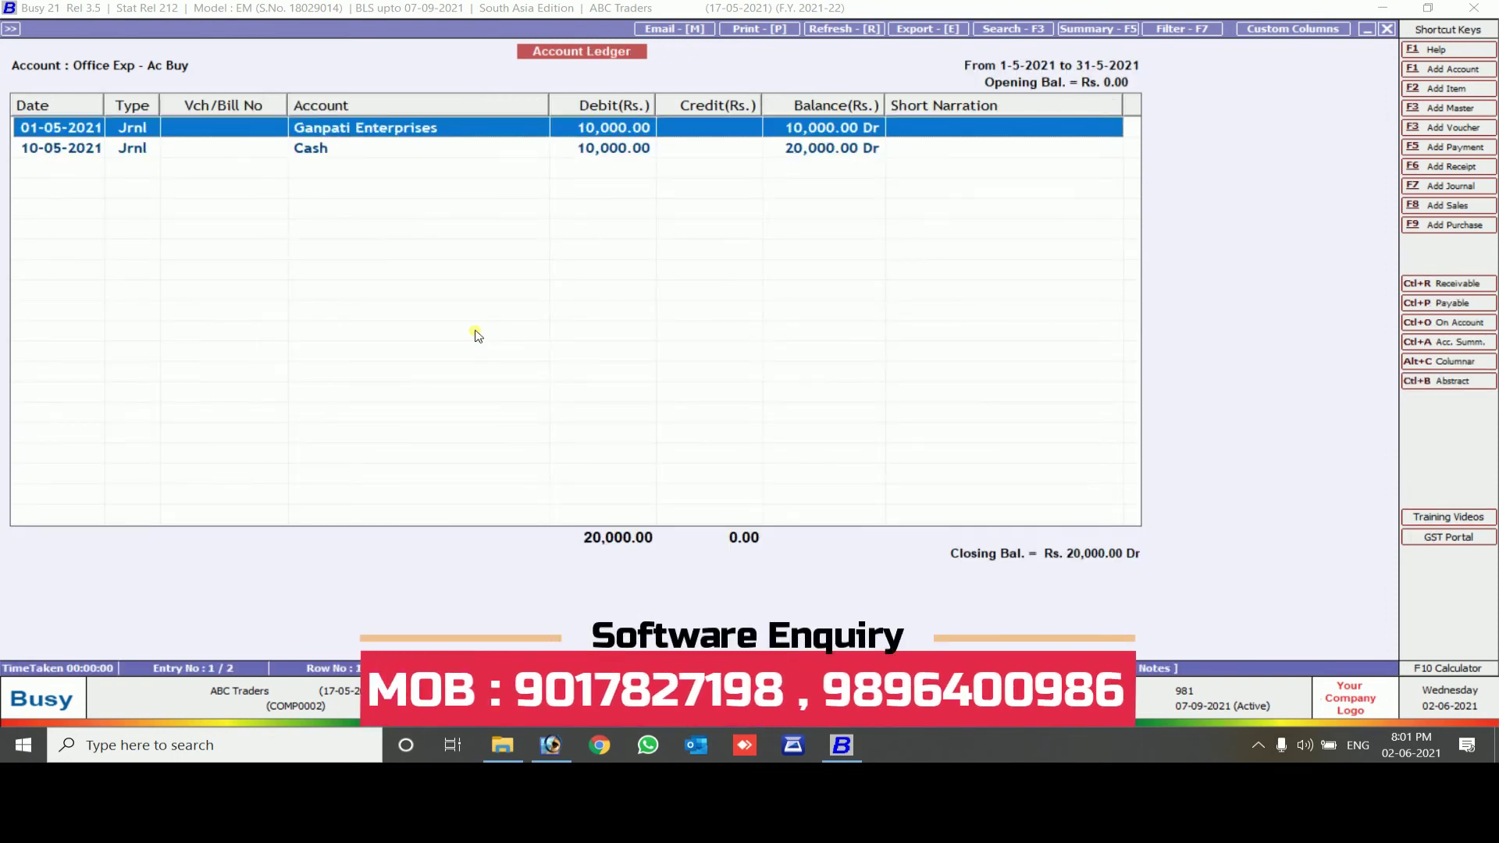
key(Down)
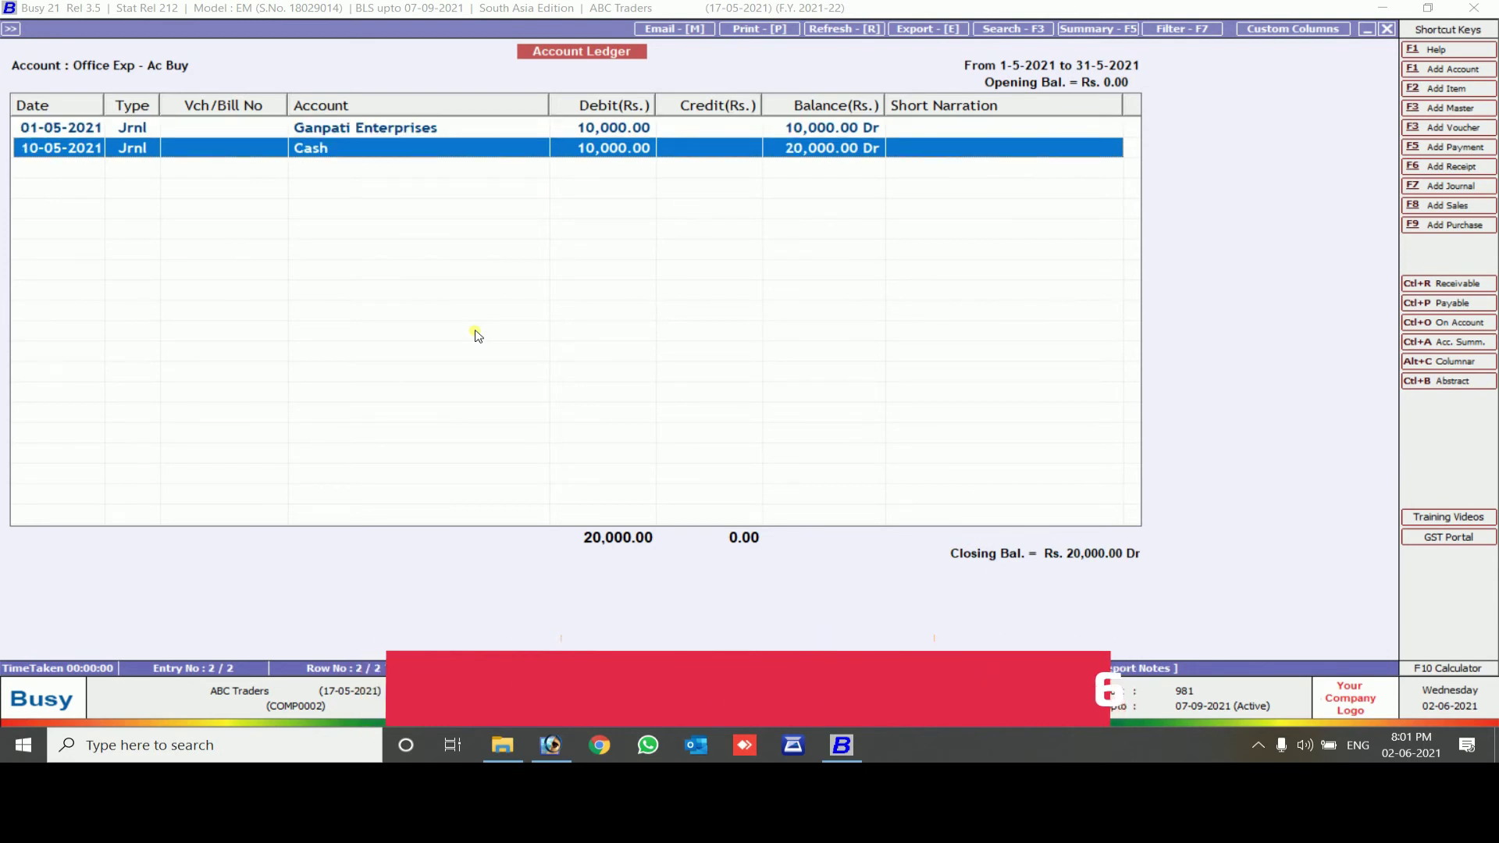
key(Escape)
key(Escape)
key(b)
key(Escape)
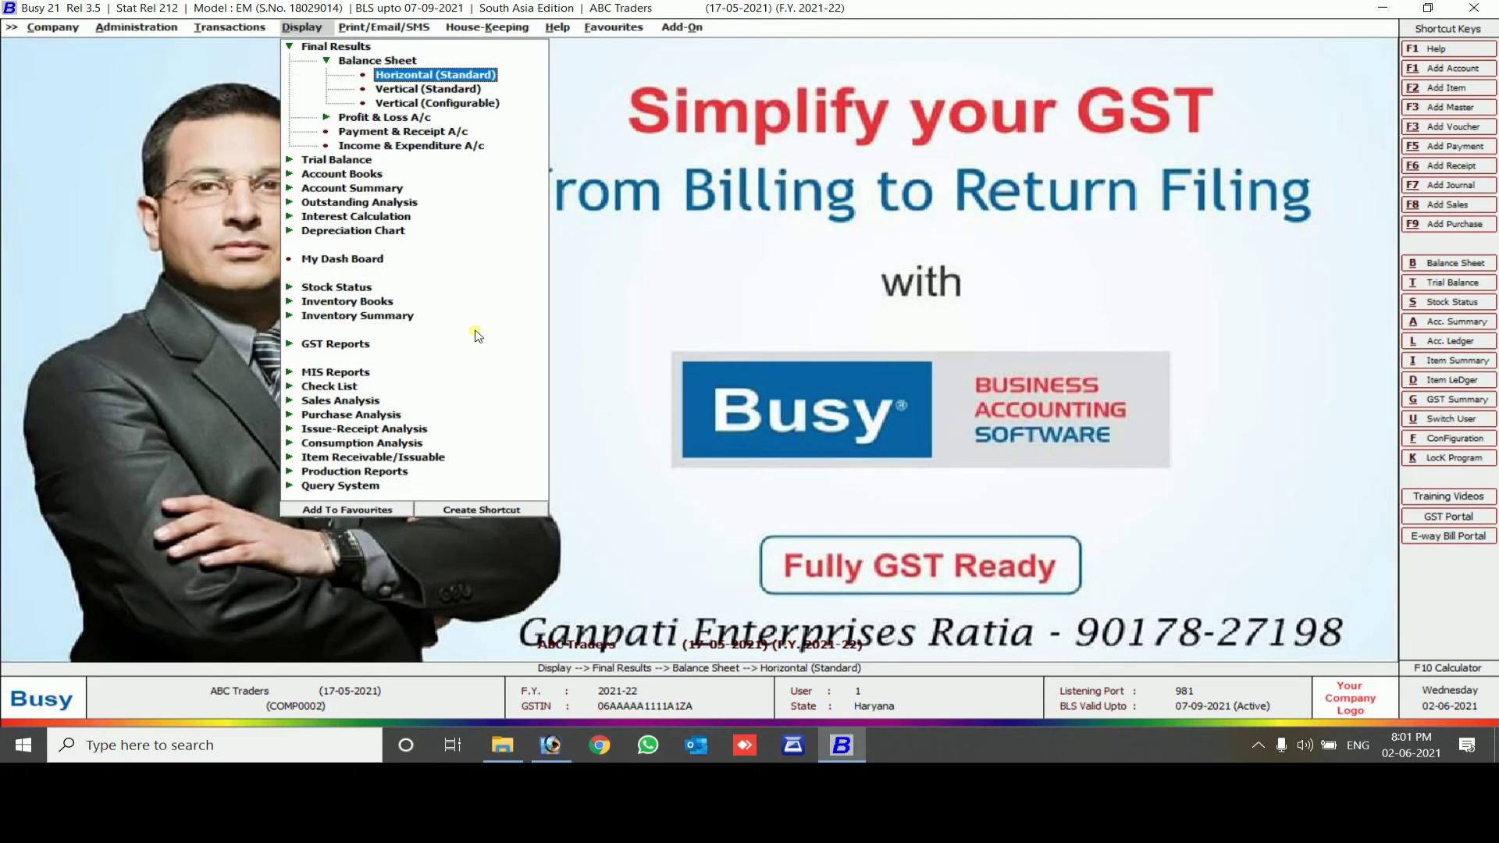
Generate the GST Summary to 31-05-2021 with tax-rate-wise bifurcation enabled
key(Down)
key(Down)
key(Down)
key(g)
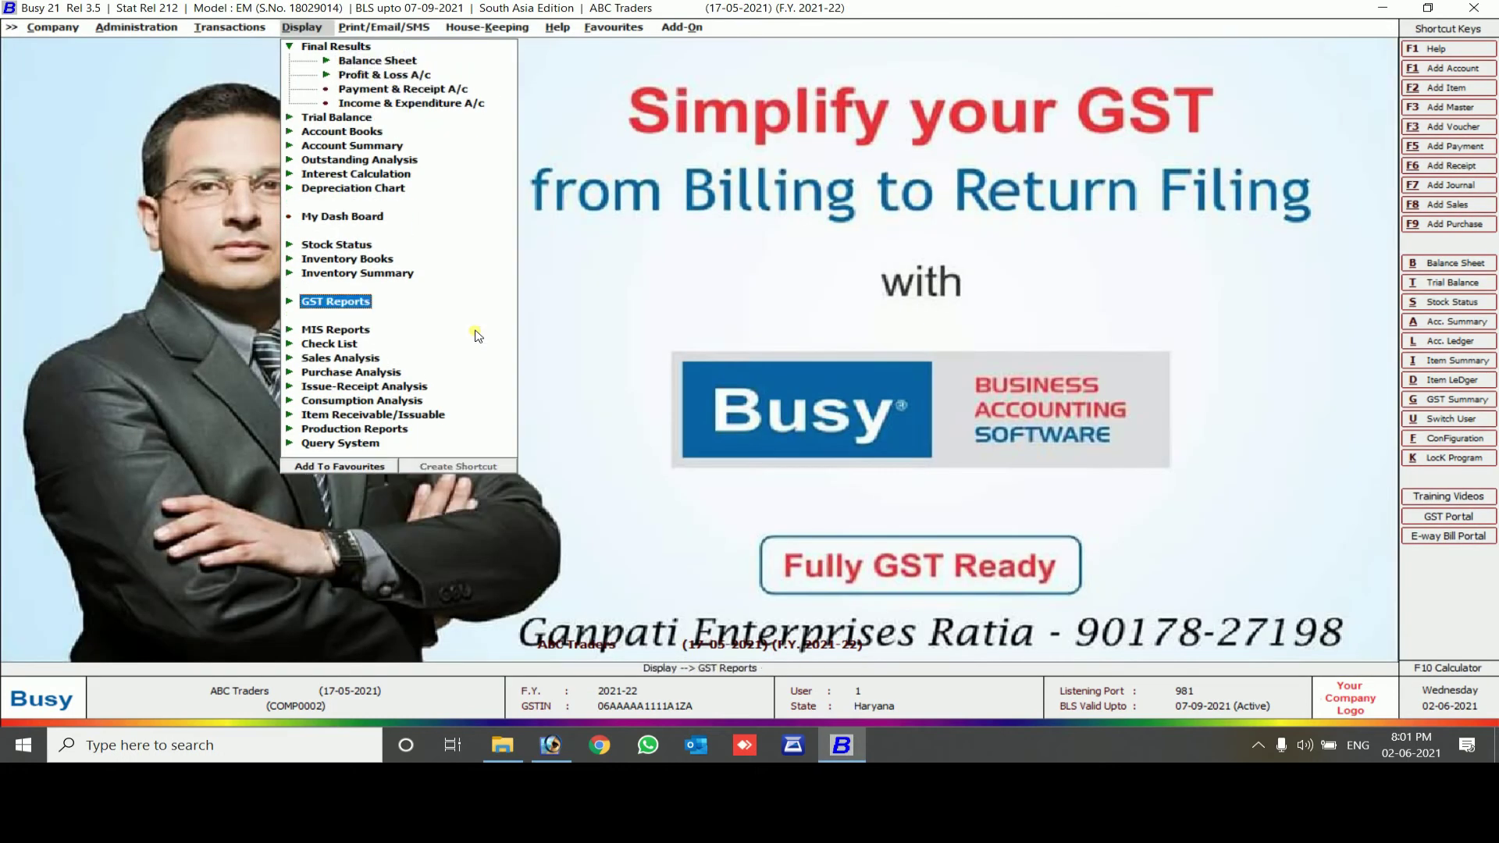
key(Return)
key(Return)
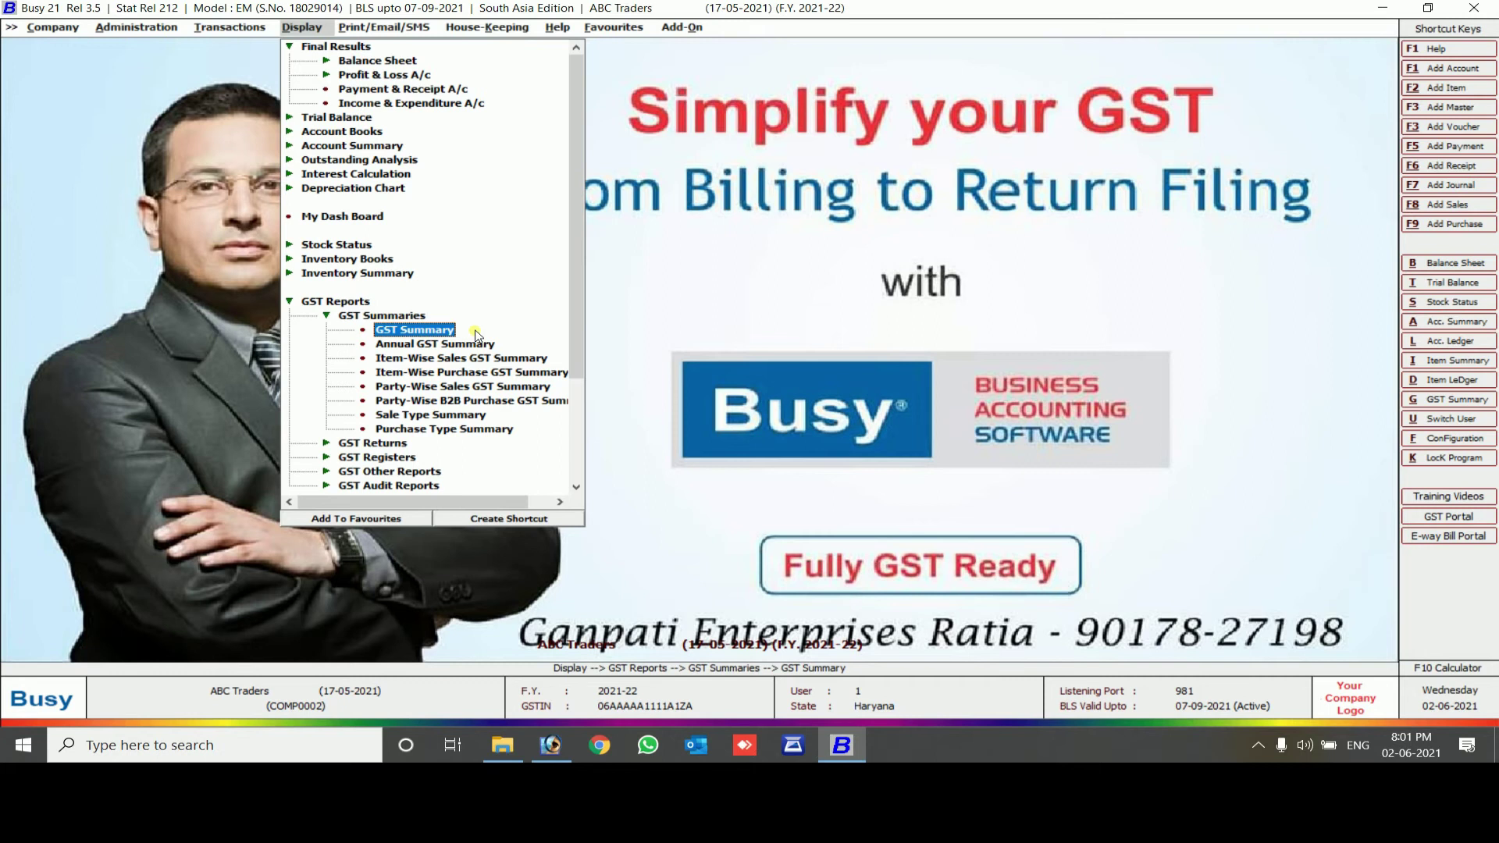
key(Return)
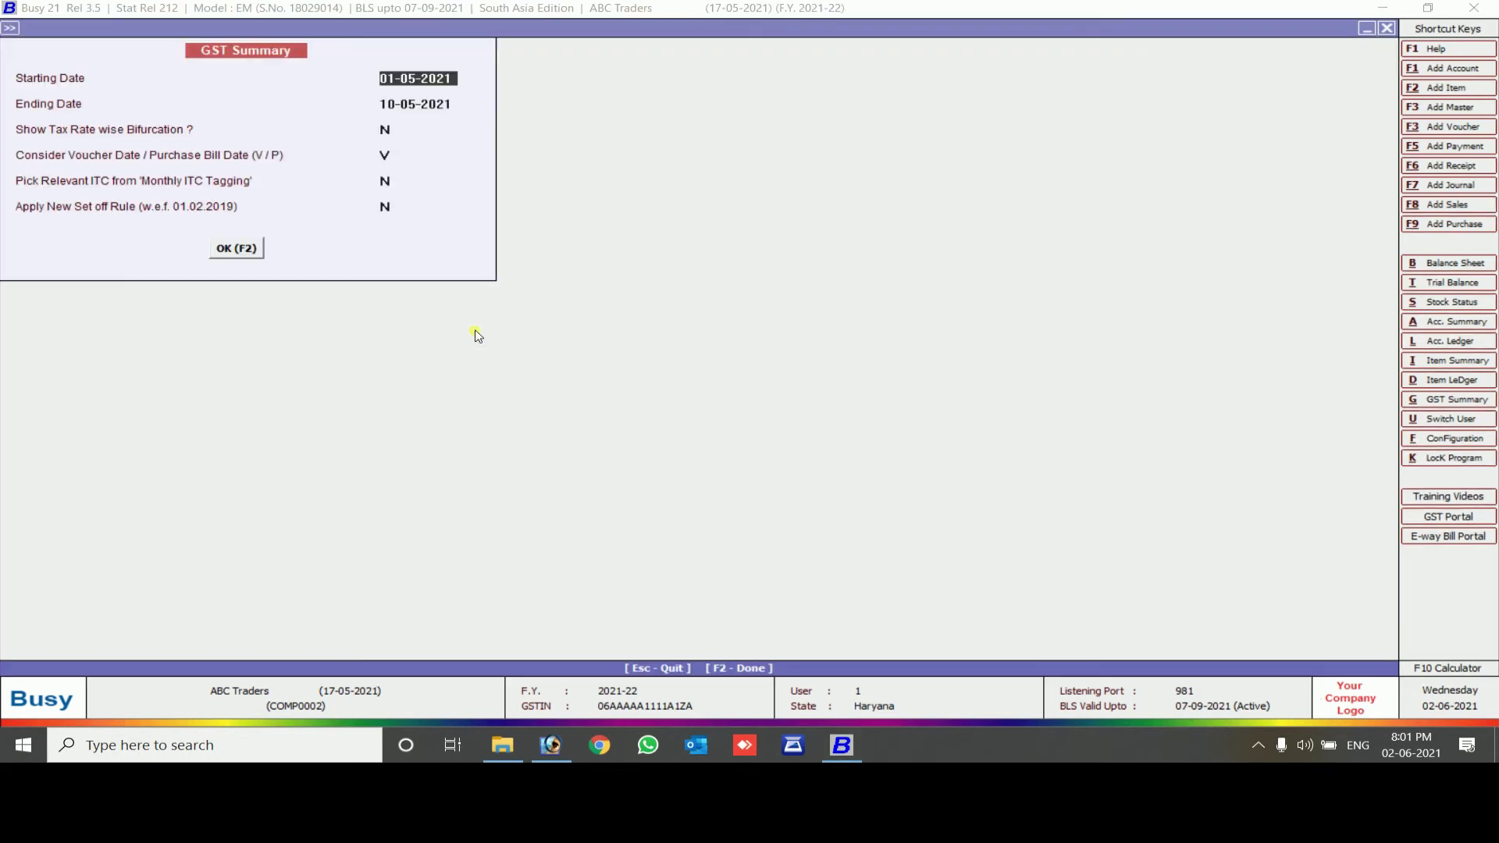
key(Return)
text(31-5)
key(Return)
text(Y)
key(Return)
key(Return)
key(Return)
key(F2)
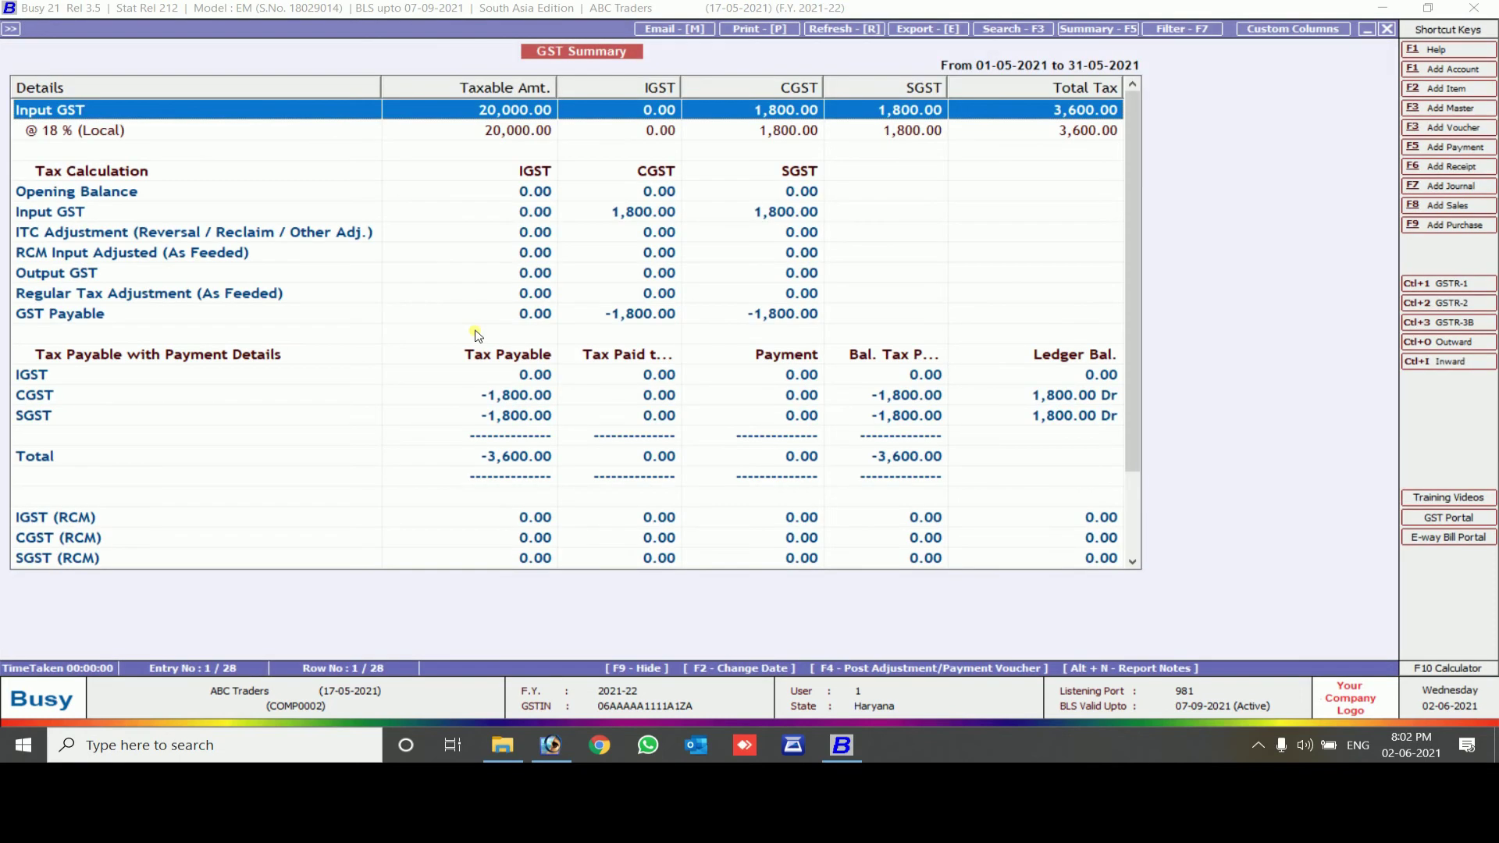
key(Down)
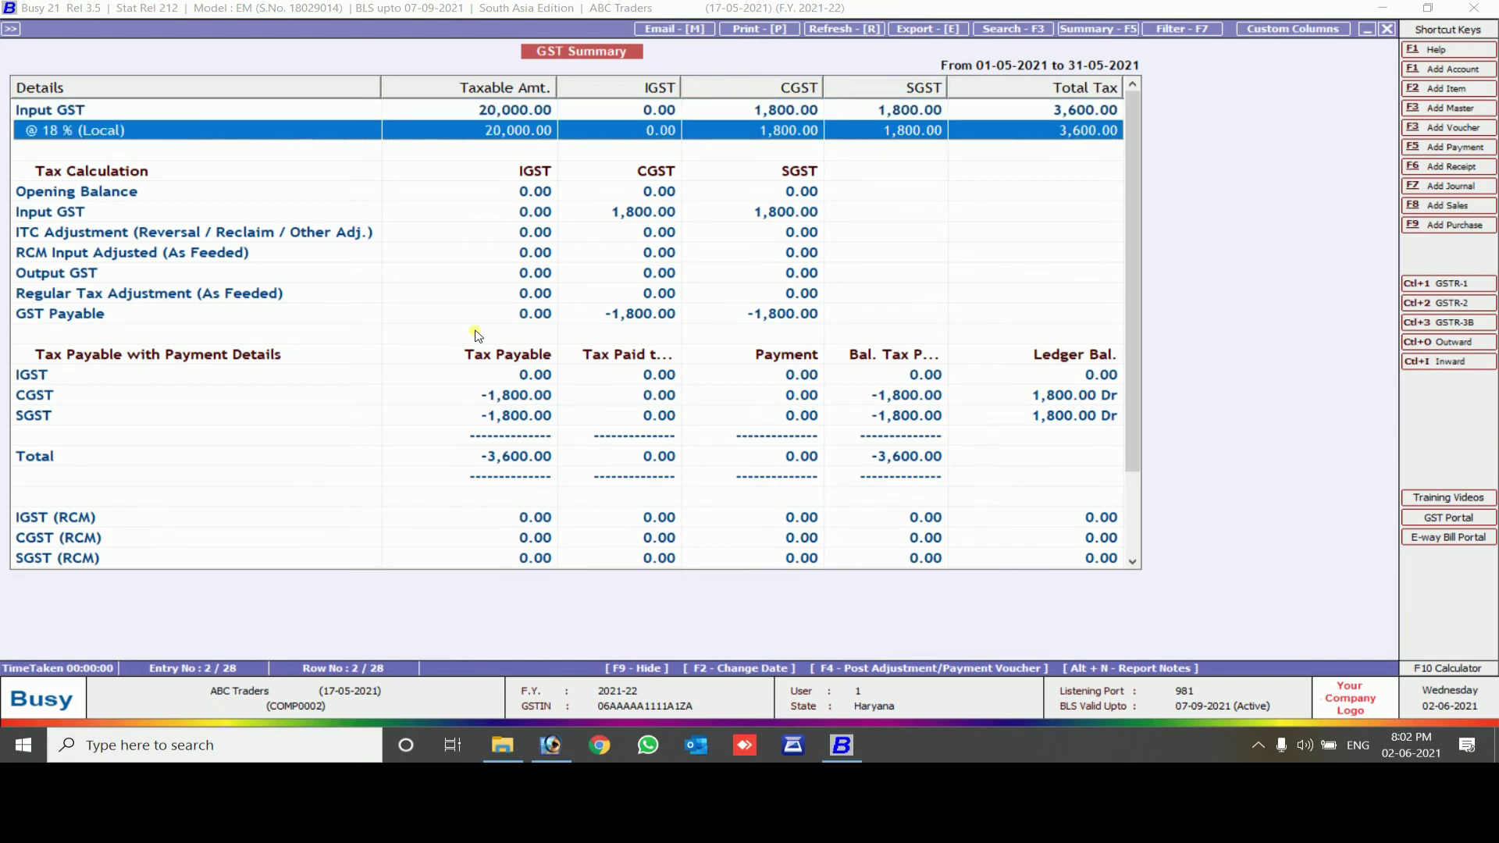
key(Down)
key(Down)
key(Down)
key(Down)
key(Down)
key(Down)
key(Down)
key(Down)
key(Down)
key(Down)
key(Down)
key(Down)
key(Down)
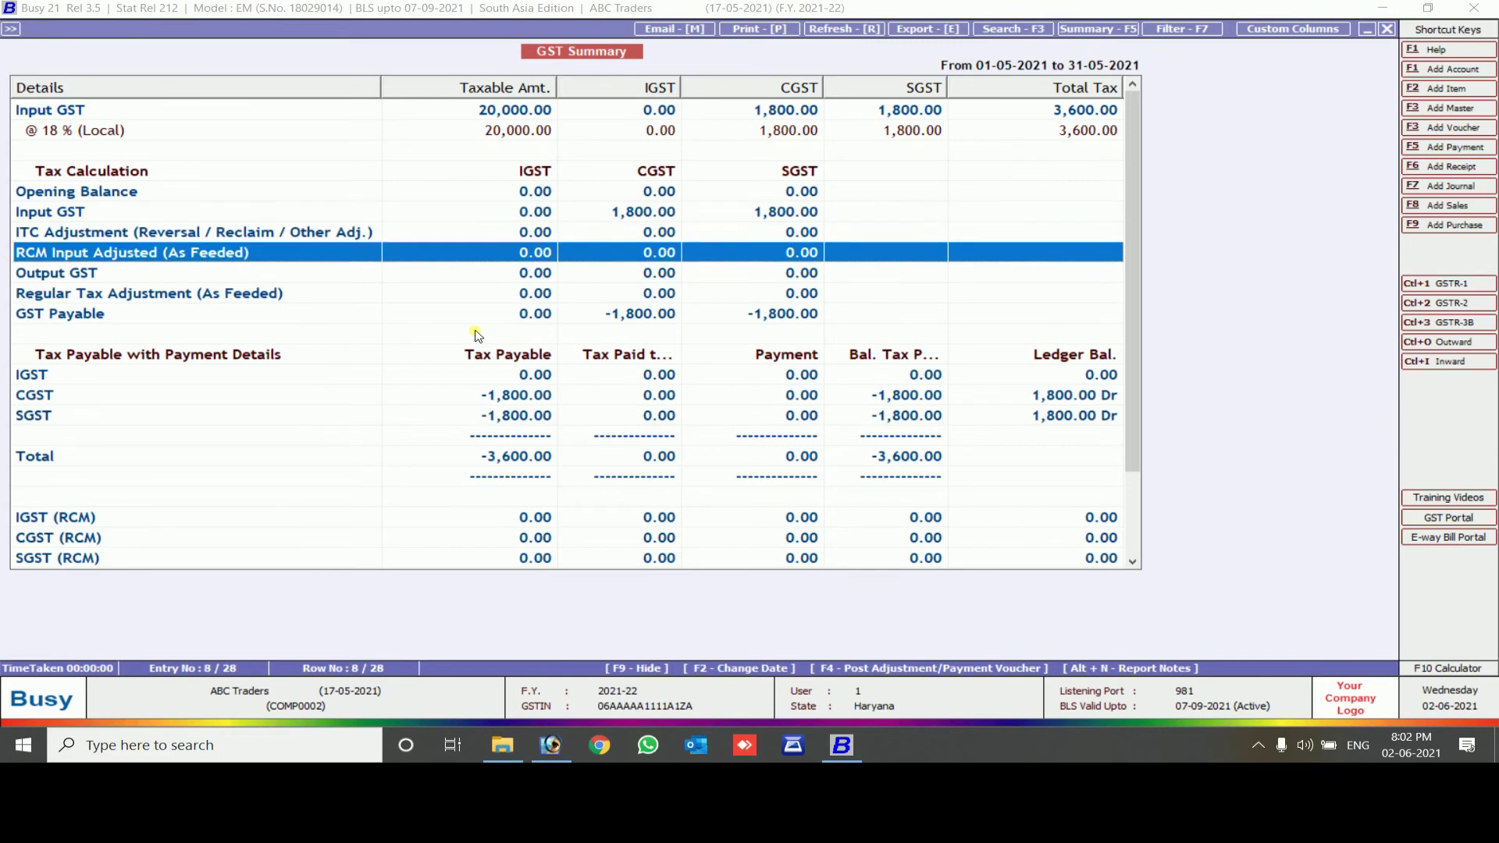
key(Down)
key(Down)
key(Down)
key(Down)
key(Down)
key(Down)
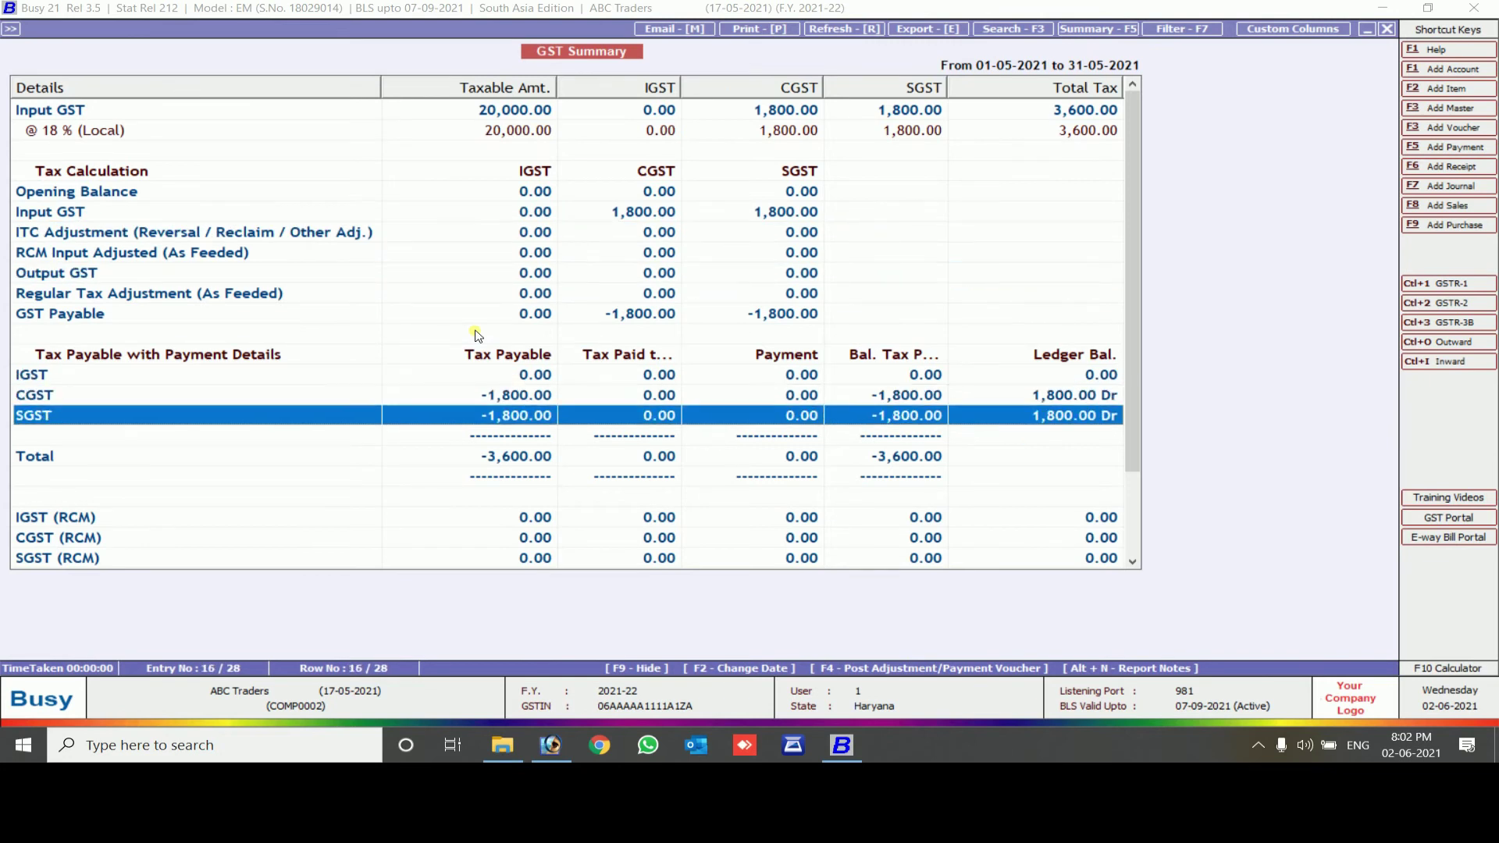
key(Up)
key(Up)
key(Up)
key(Up)
key(Up)
key(Up)
key(Up)
key(Up)
key(Up)
key(Up)
key(Up)
key(Up)
key(Up)
key(Up)
key(Up)
key(Up)
key(Up)
key(Up)
key(Up)
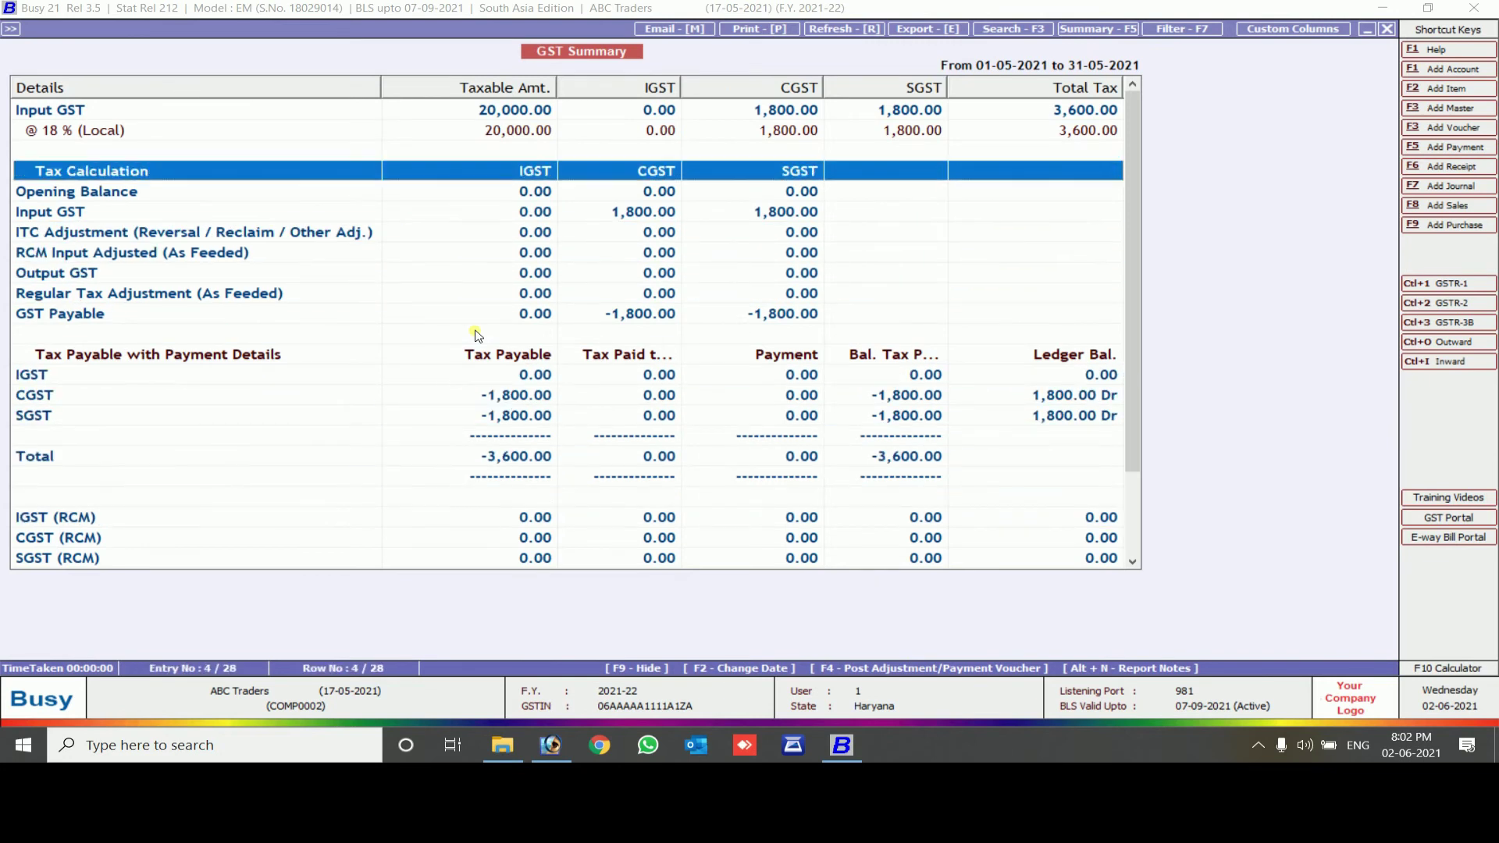
key(Return)
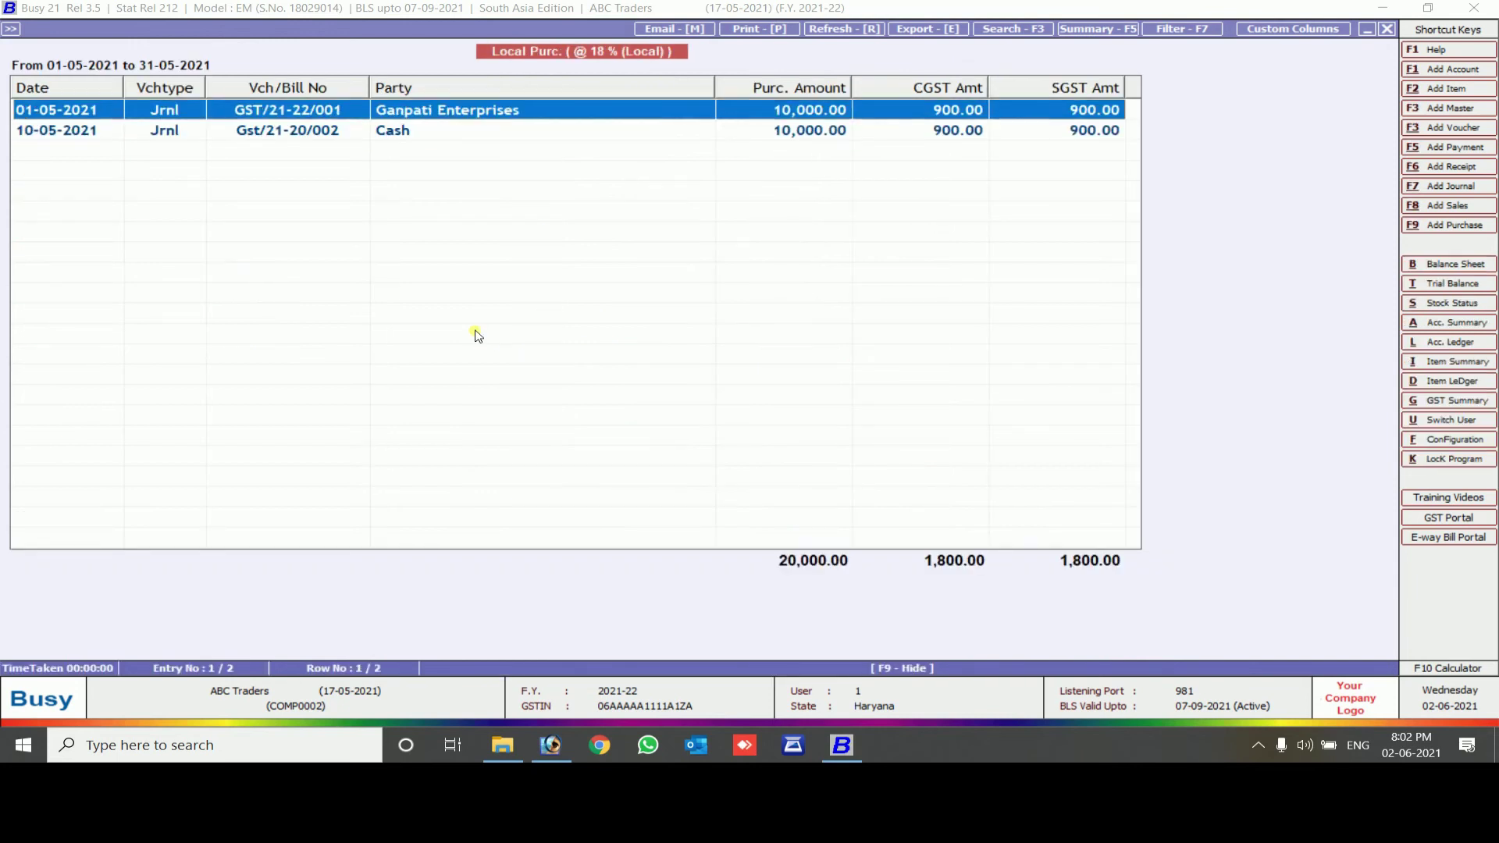
key(Escape)
key(Escape)
key(Escape)
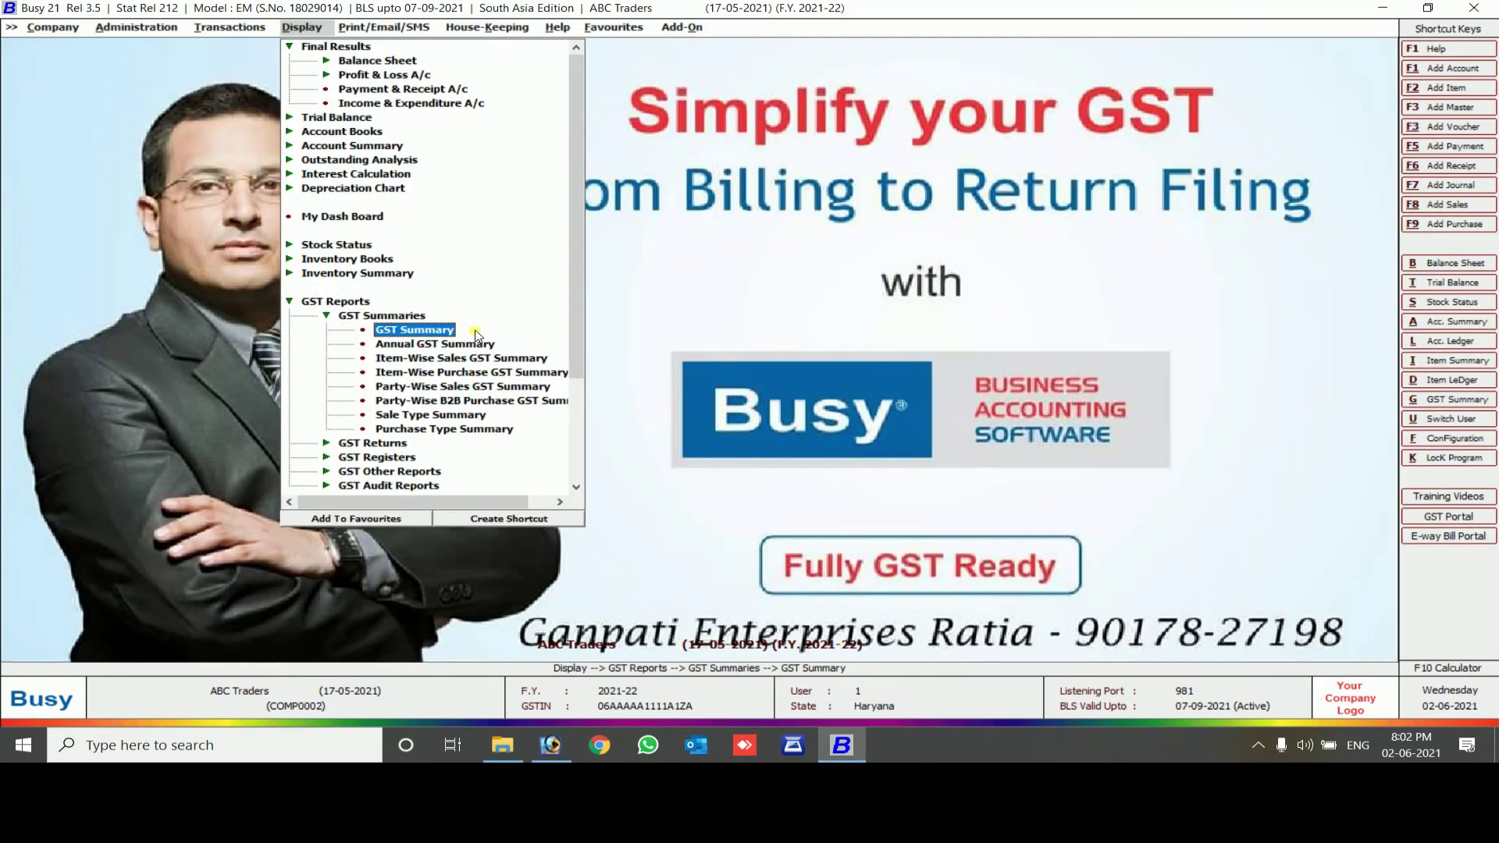
Generate the GSTR-3B return for the first quarter
key(Down)
key(Down)
key(Down)
key(Up)
key(Up)
key(Up)
key(Up)
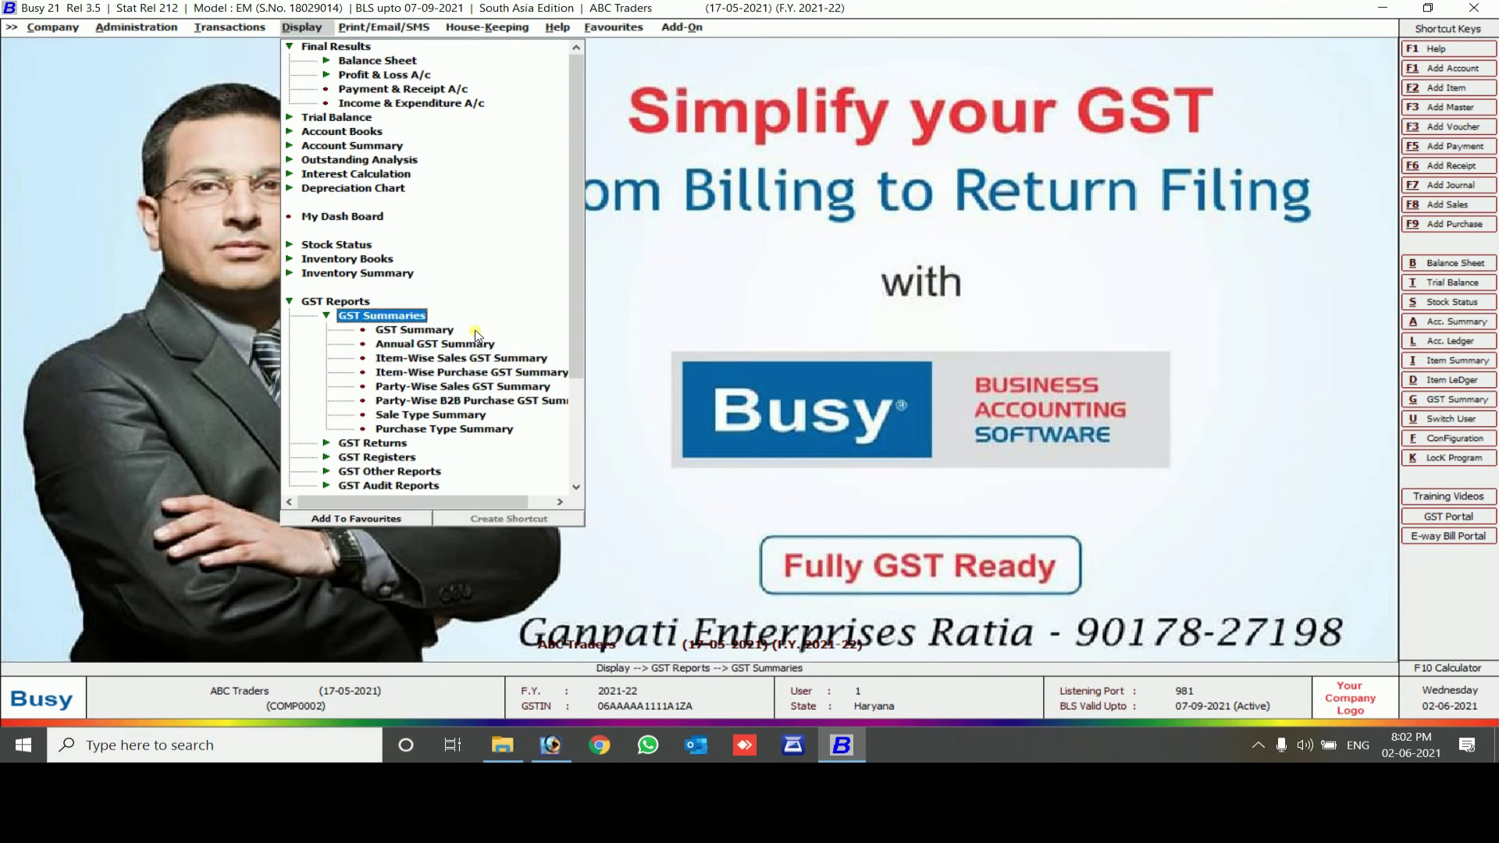
key(Left)
key(Down)
key(Right)
key(Down)
key(Down)
key(Down)
key(Down)
key(Down)
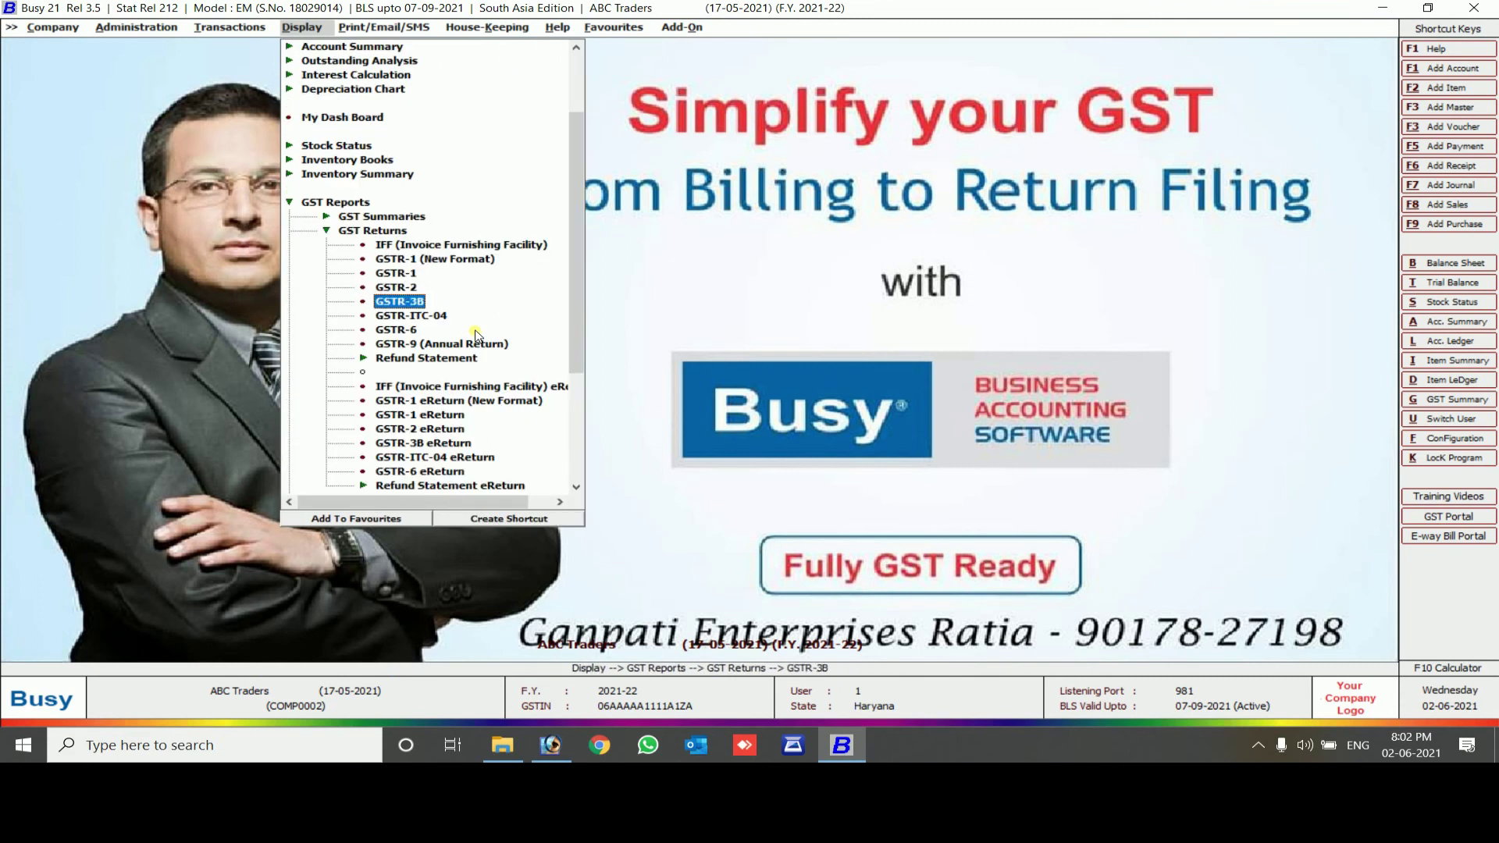
key(Return)
key(Return)
key(Return)
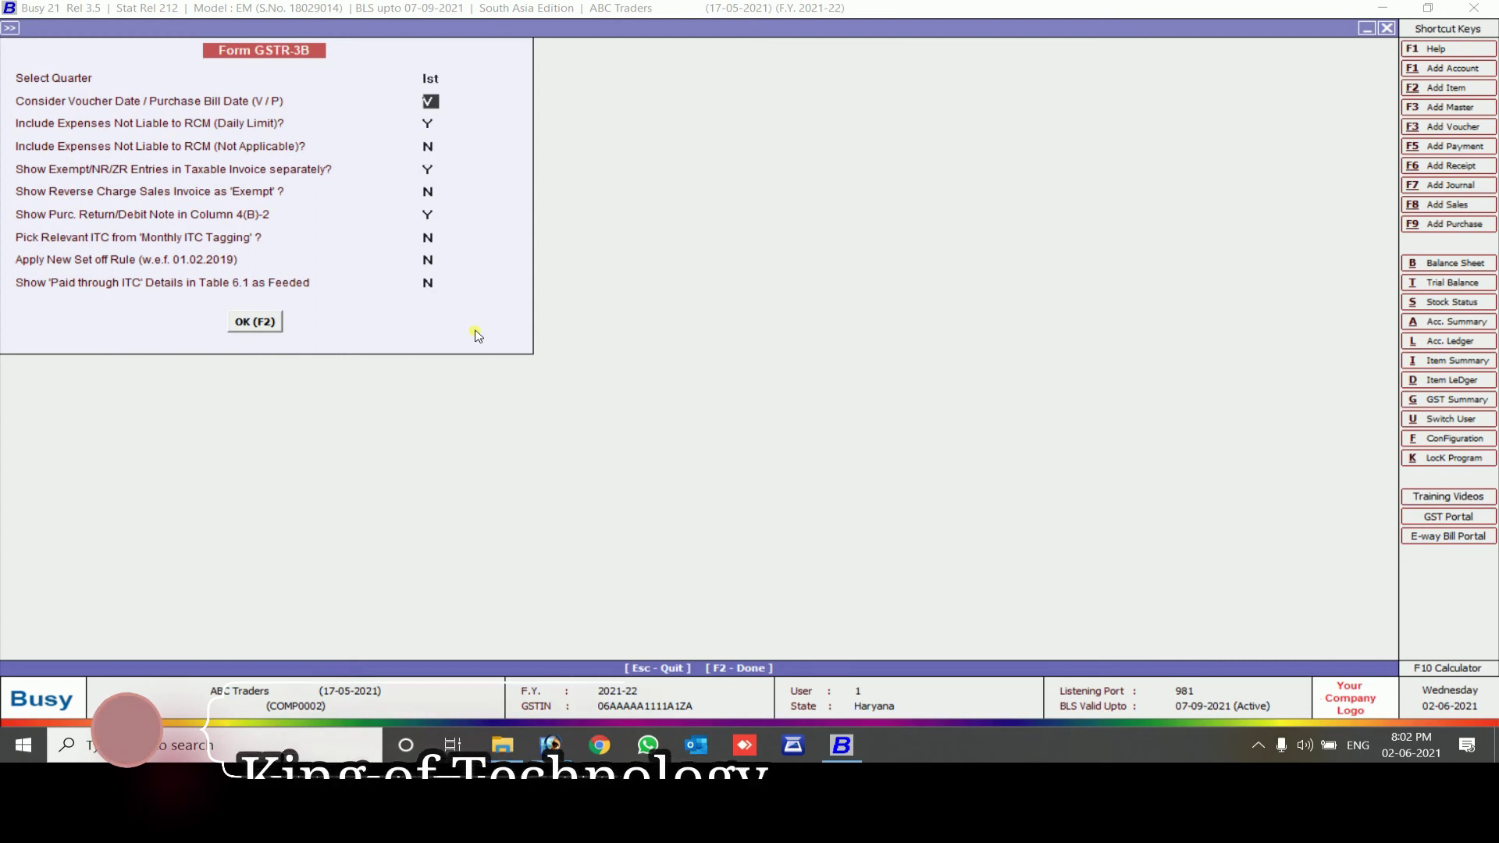
key(Return)
key(Return)
key(Return)
key(Return)
key(Return)
key(Return)
key(Return)
key(Return)
key(Return)
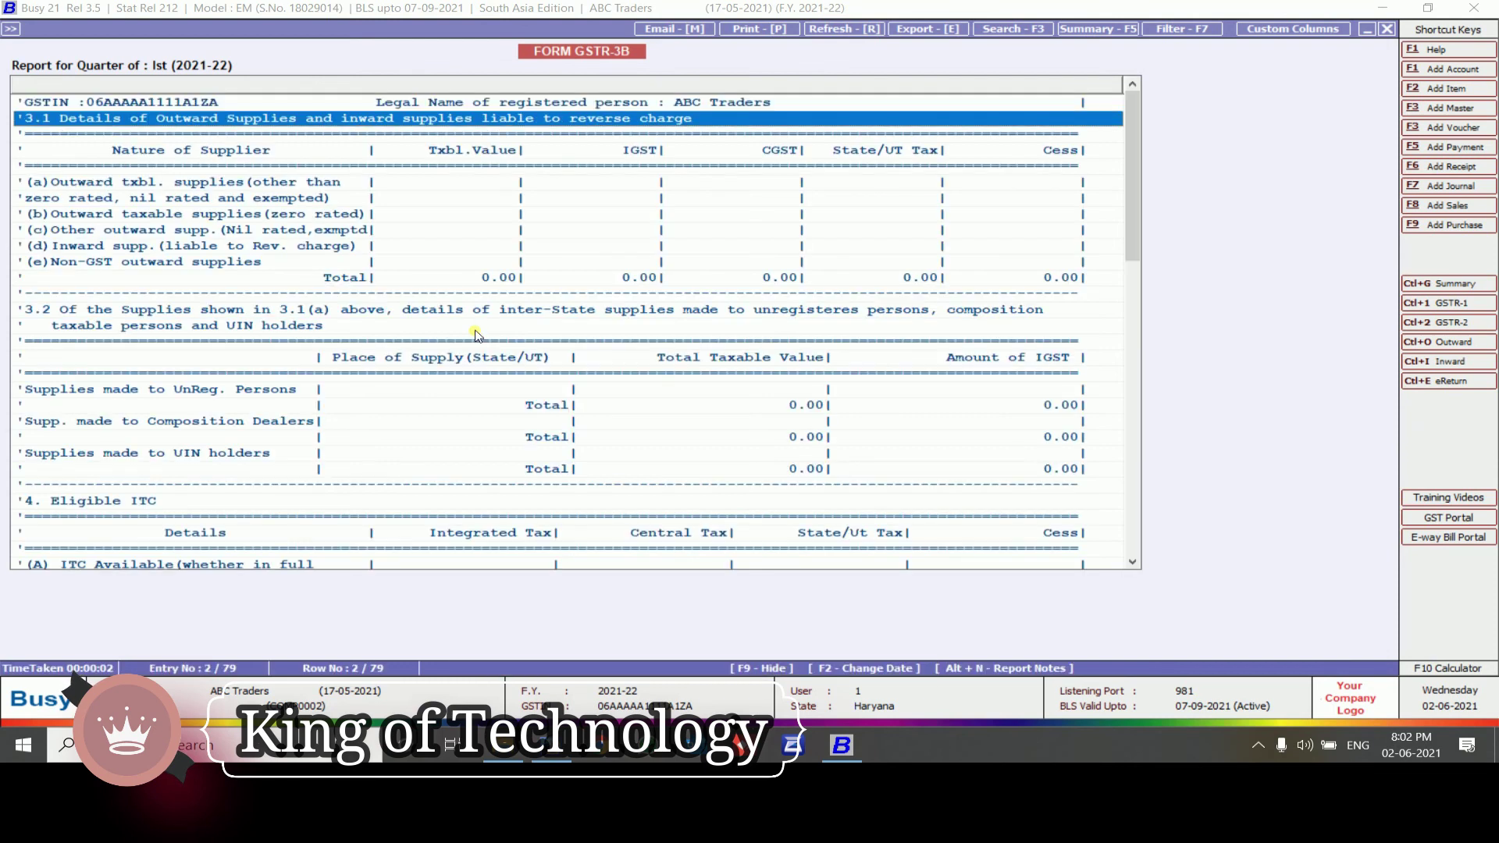
Check purchase-voucher ITC under (5) All other ITC, which turns out empty
key(Down)
key(Down)
key(Down)
key(Down)
key(Down)
key(Down)
key(Down)
key(Down)
key(Down)
key(Down)
key(Down)
key(Down)
key(Down)
key(Down)
key(Down)
key(Down)
key(Down)
key(Down)
key(Down)
key(Down)
key(Up)
key(Up)
key(Up)
key(Up)
key(Up)
key(Up)
key(Up)
key(Up)
key(Up)
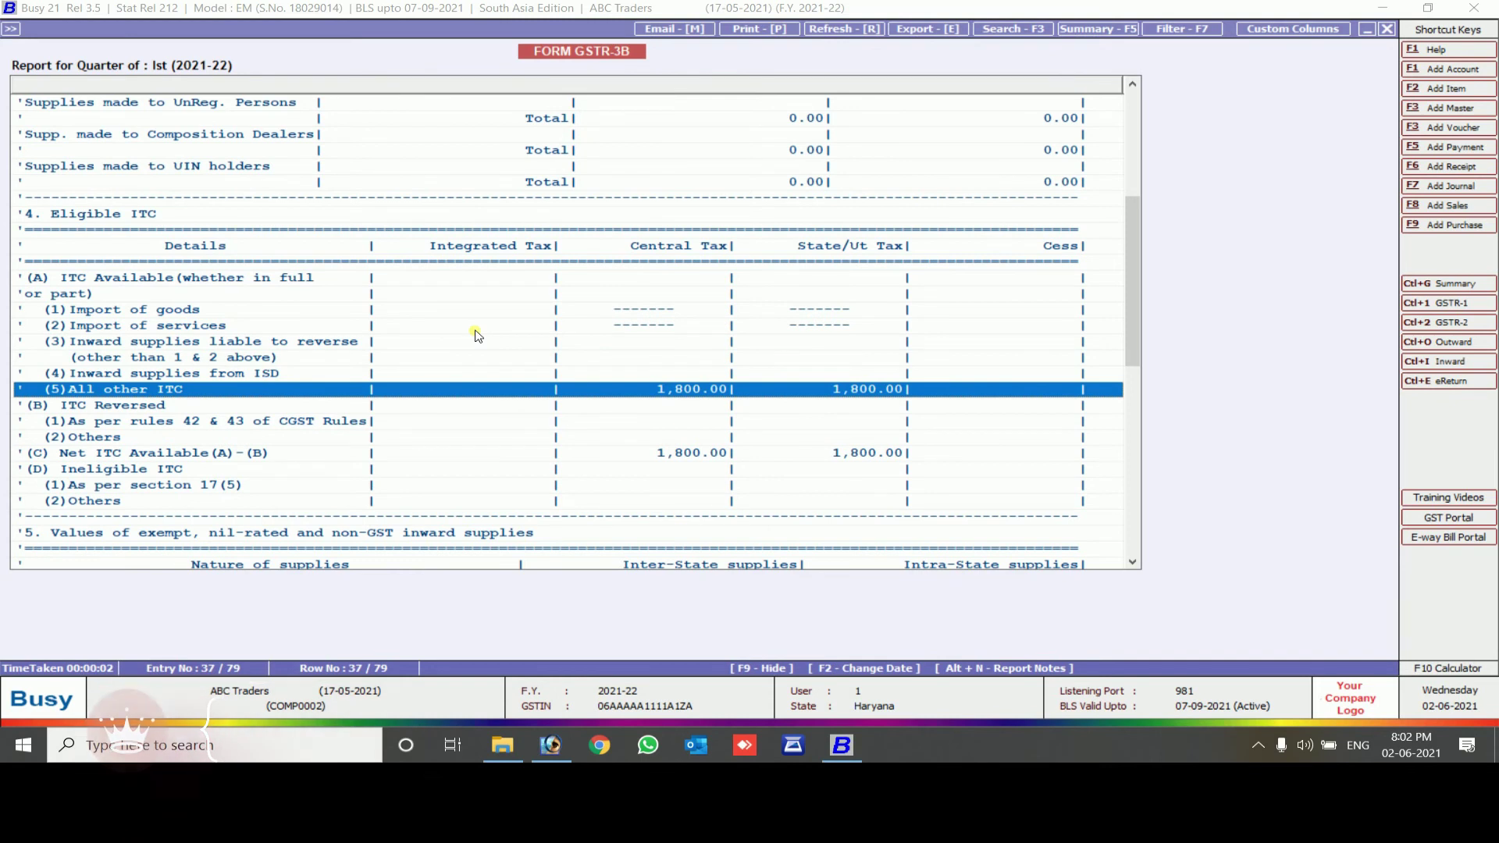
key(Return)
key(Down)
key(Up)
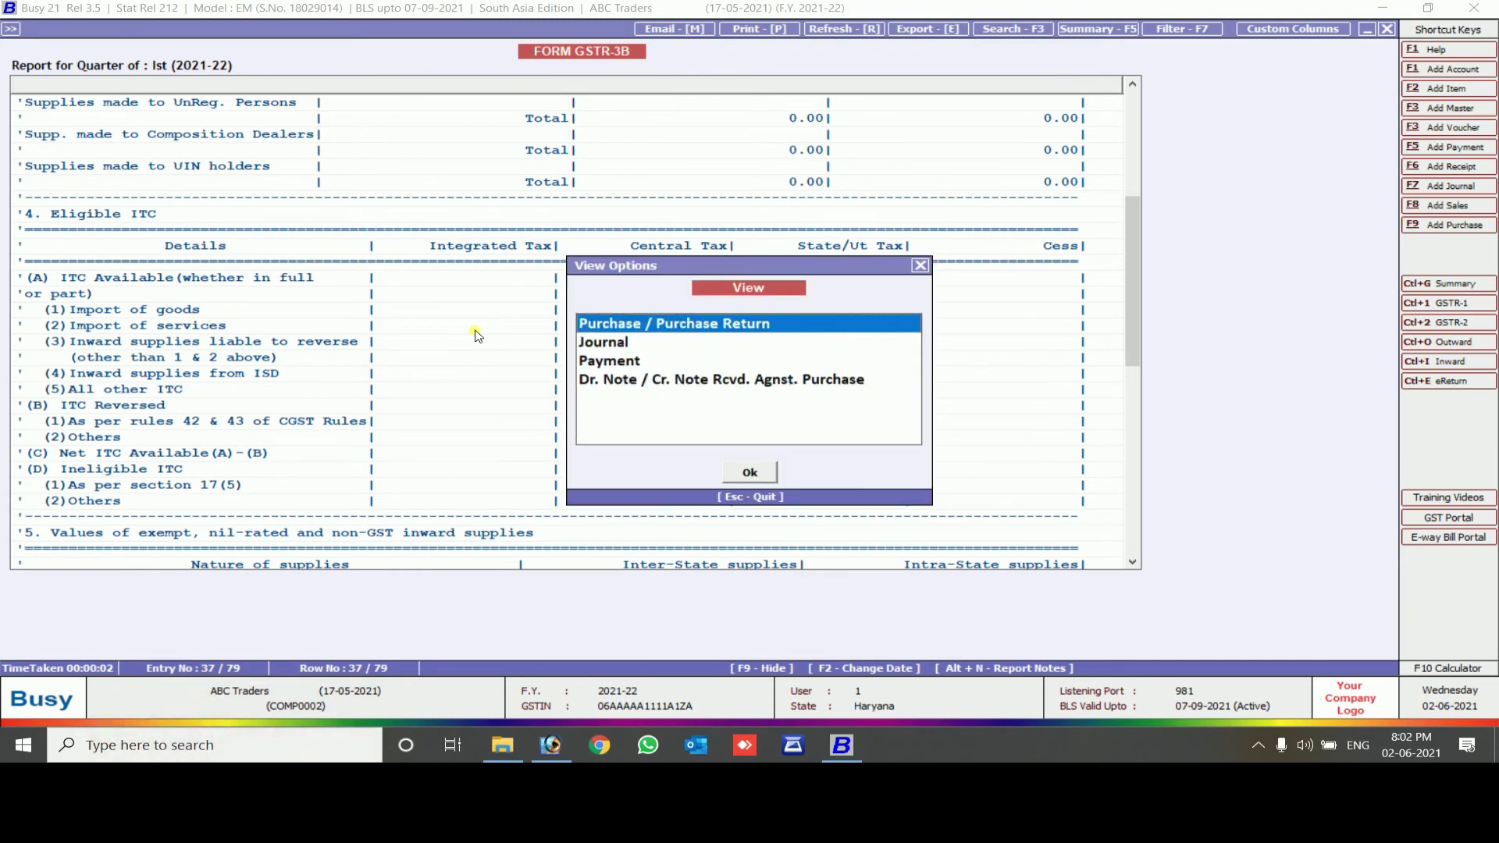
key(Down)
key(Up)
key(Return)
key(Escape)
View the journal ITC showing 1,800 central and 1,800 state tax
key(Down)
key(Return)
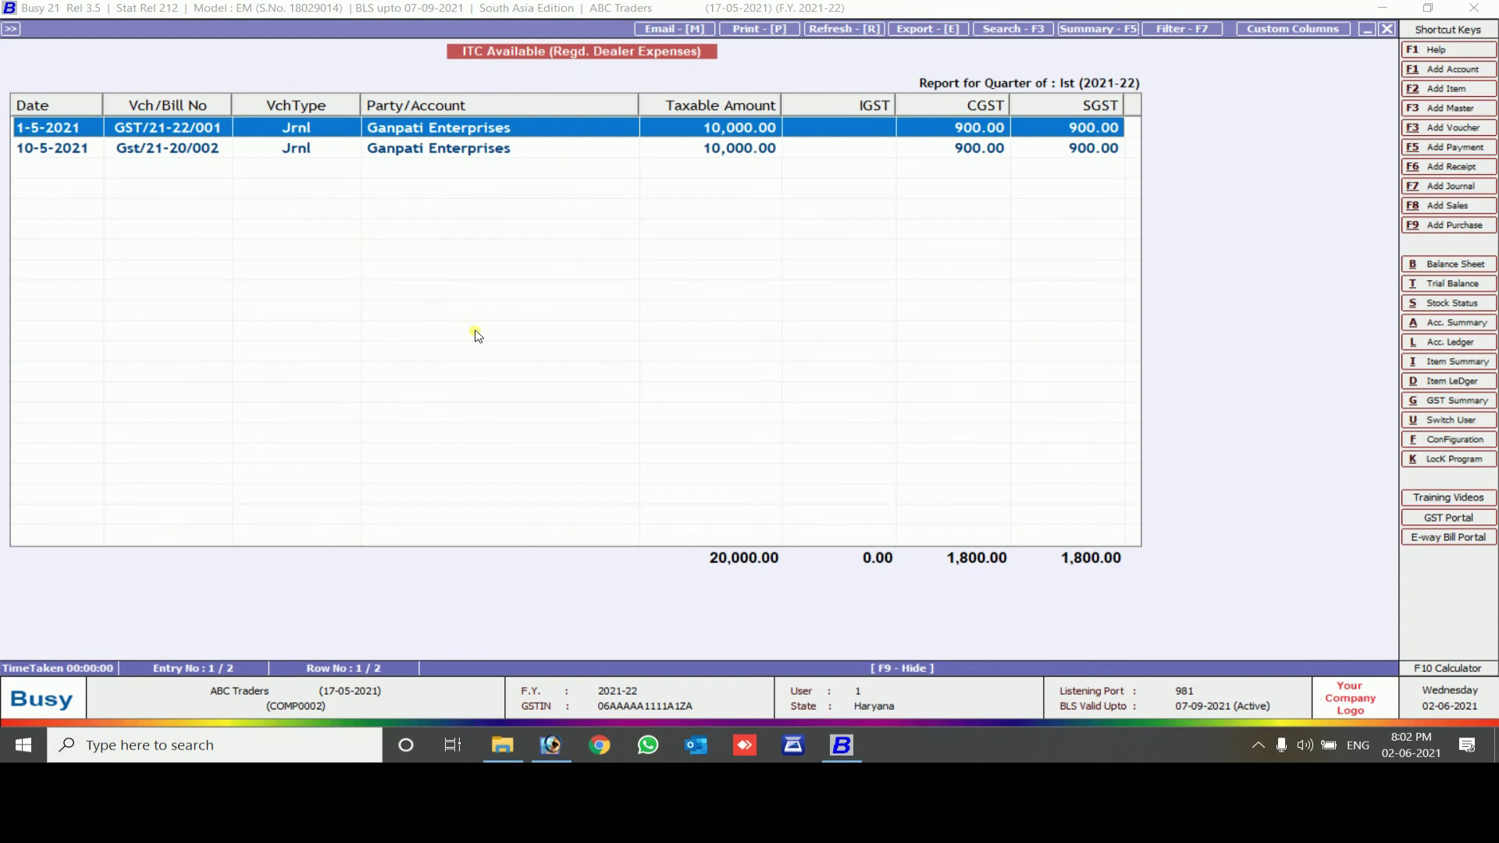
key(Escape)
key(Escape)
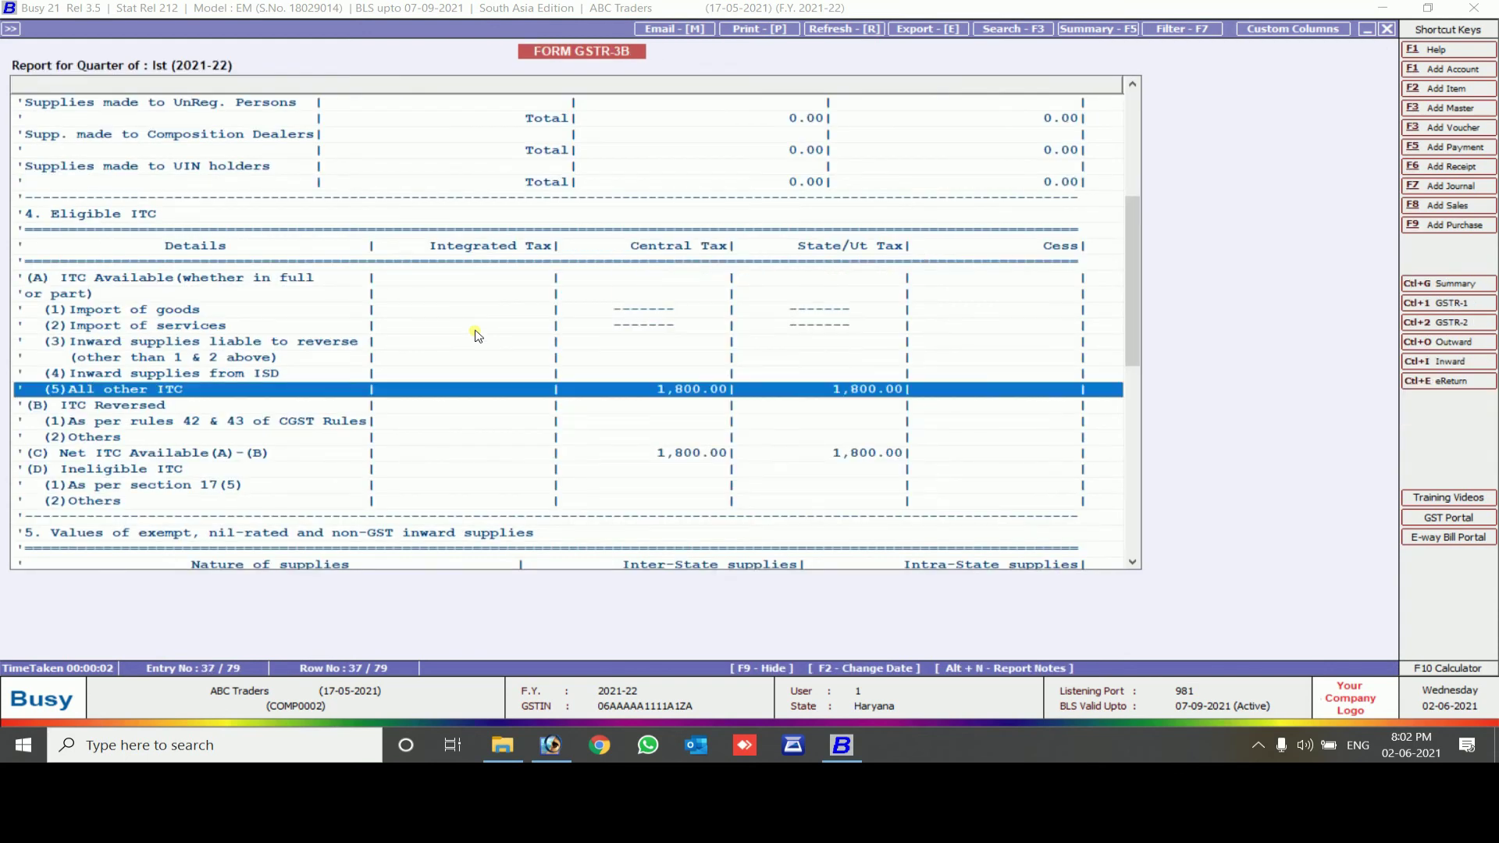
key(Escape)
key(Escape)
key(Escape)
key(Up)
Generate GSTR-2 and review the two B2B invoices with the Supplier GSTIN column widened
key(Return)
key(Return)
key(Return)
key(Return)
key(F2)
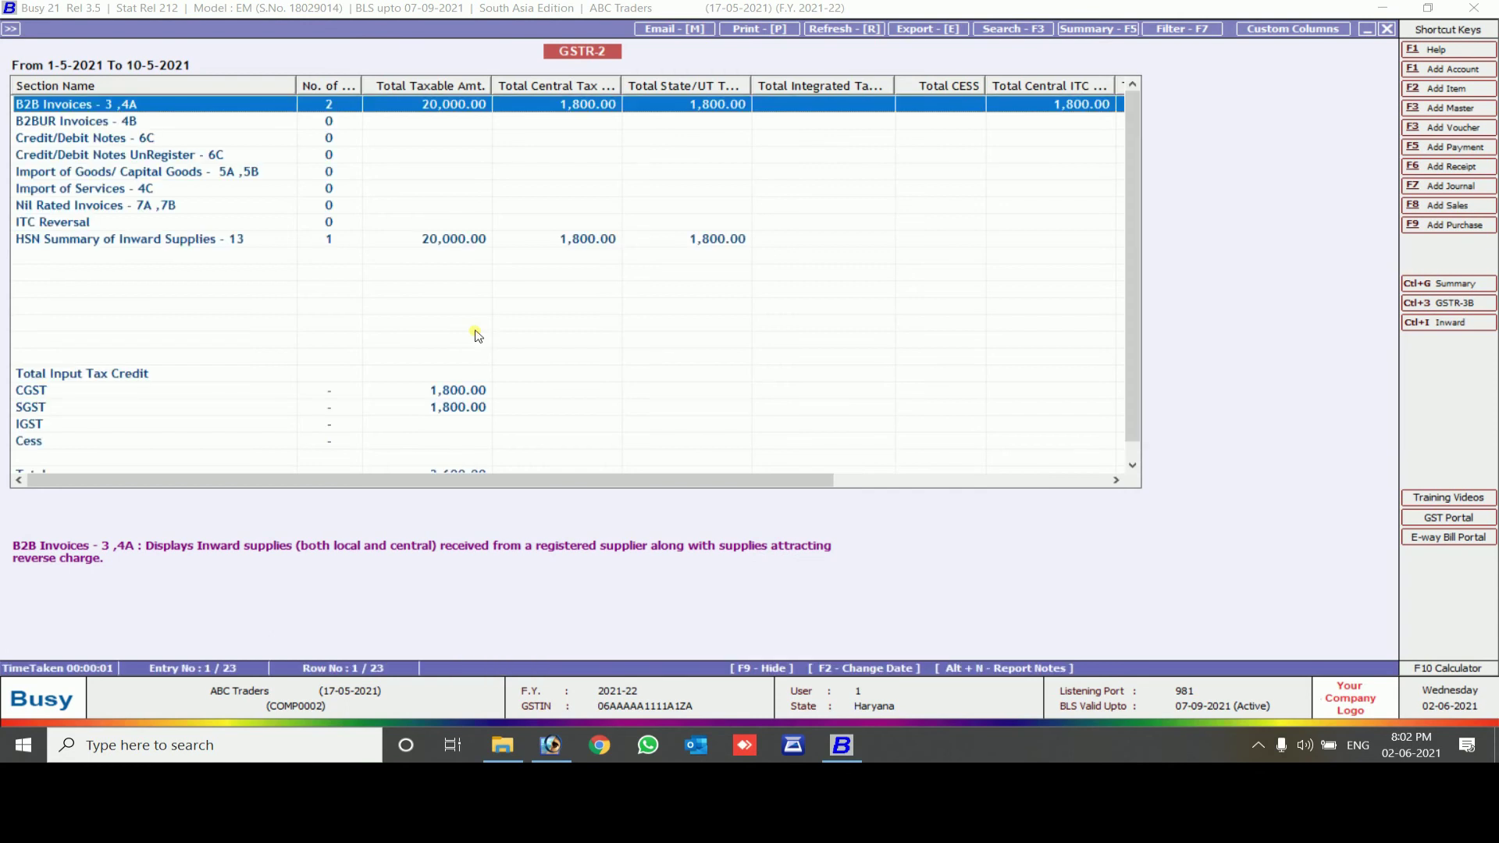
key(Down)
key(Down)
key(Down)
key(Down)
key(Down)
key(Down)
key(Down)
key(Down)
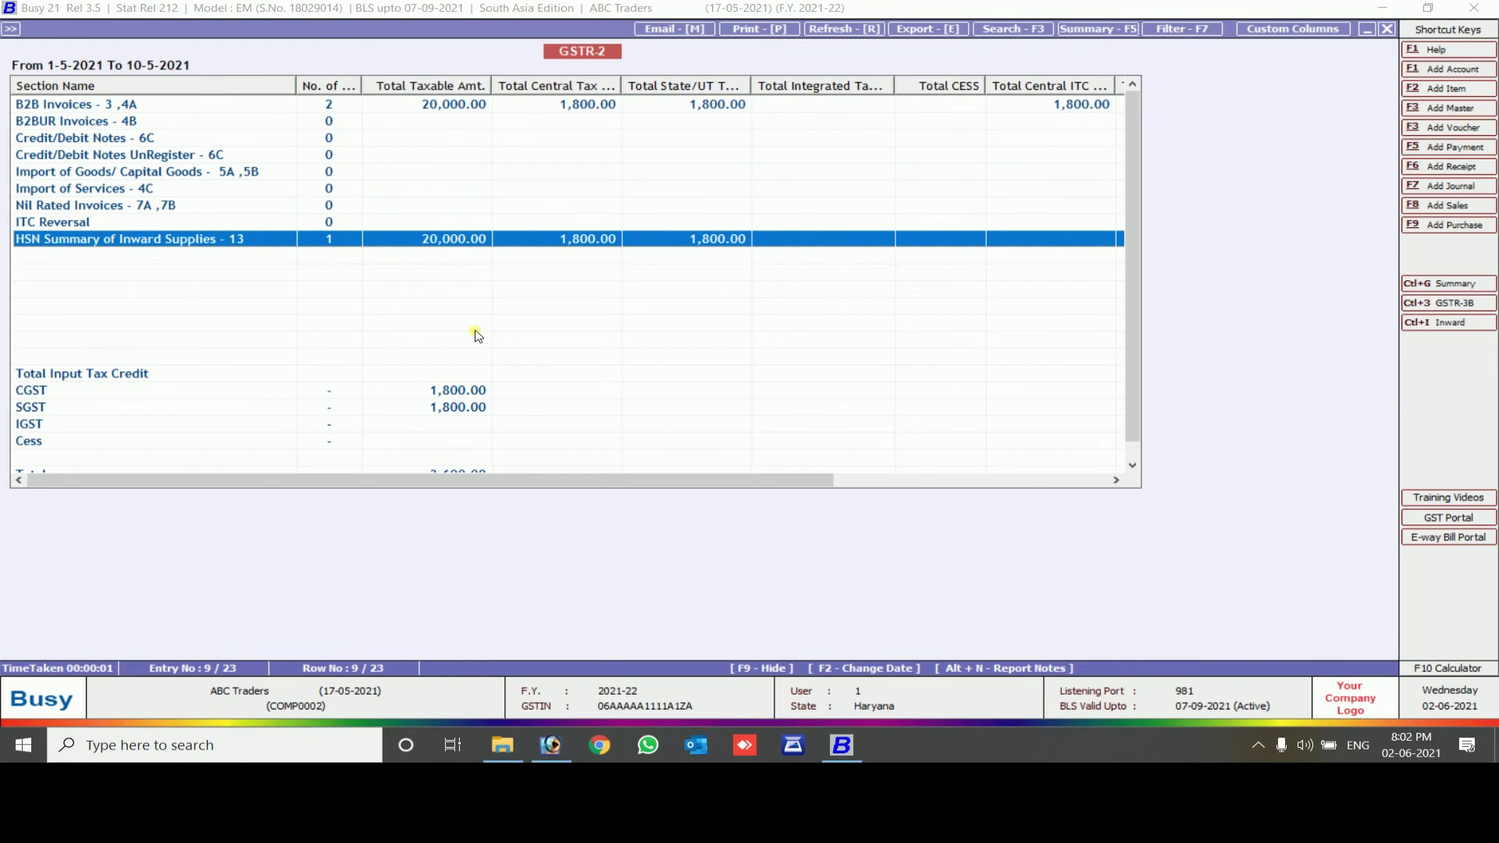
key(Up)
key(Up)
key(Up)
key(Up)
key(Up)
key(Up)
key(Up)
key(Up)
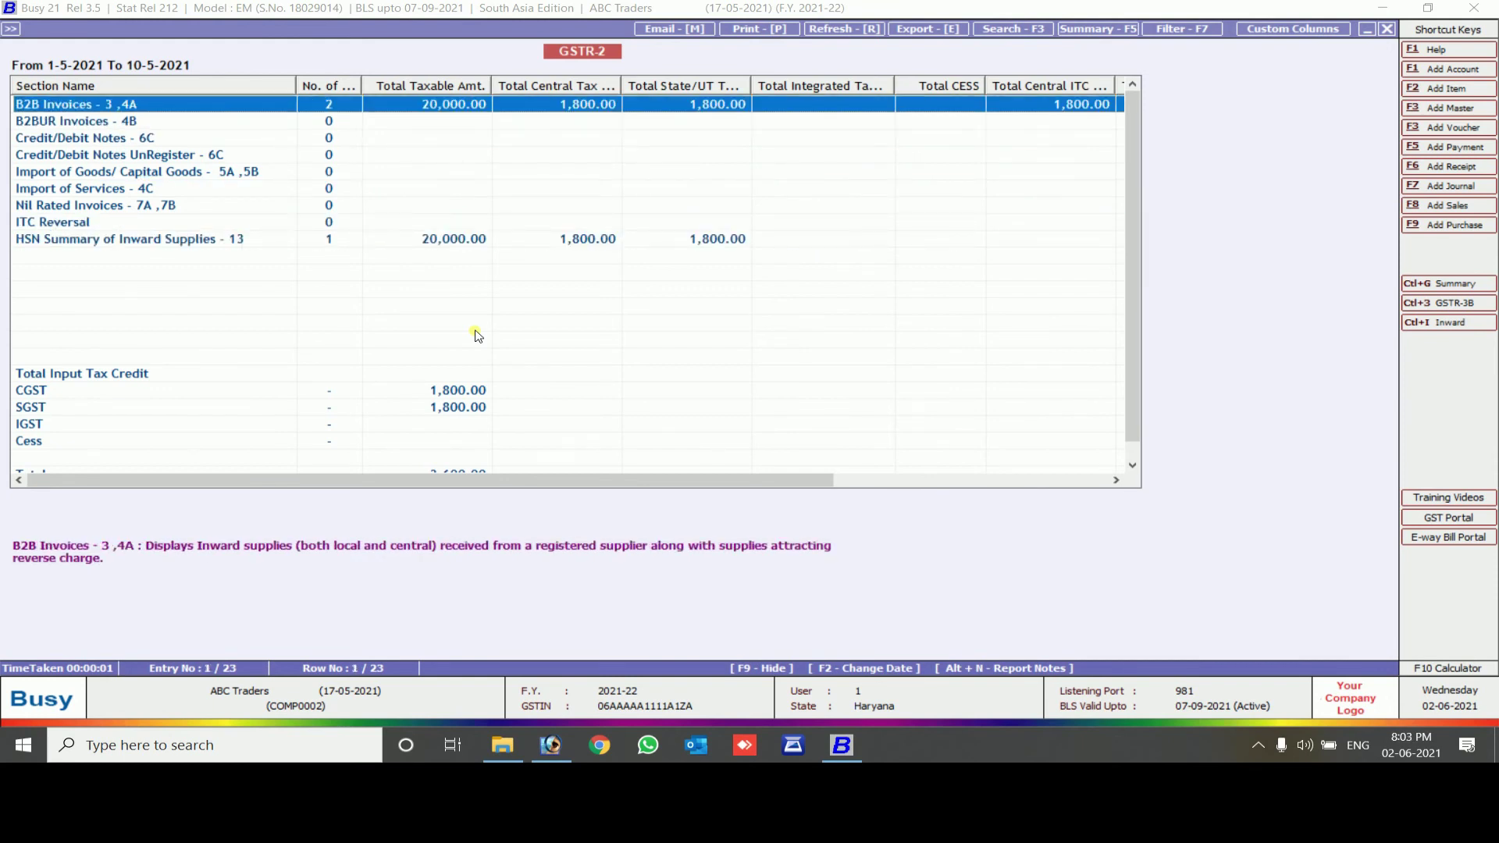
key(Return)
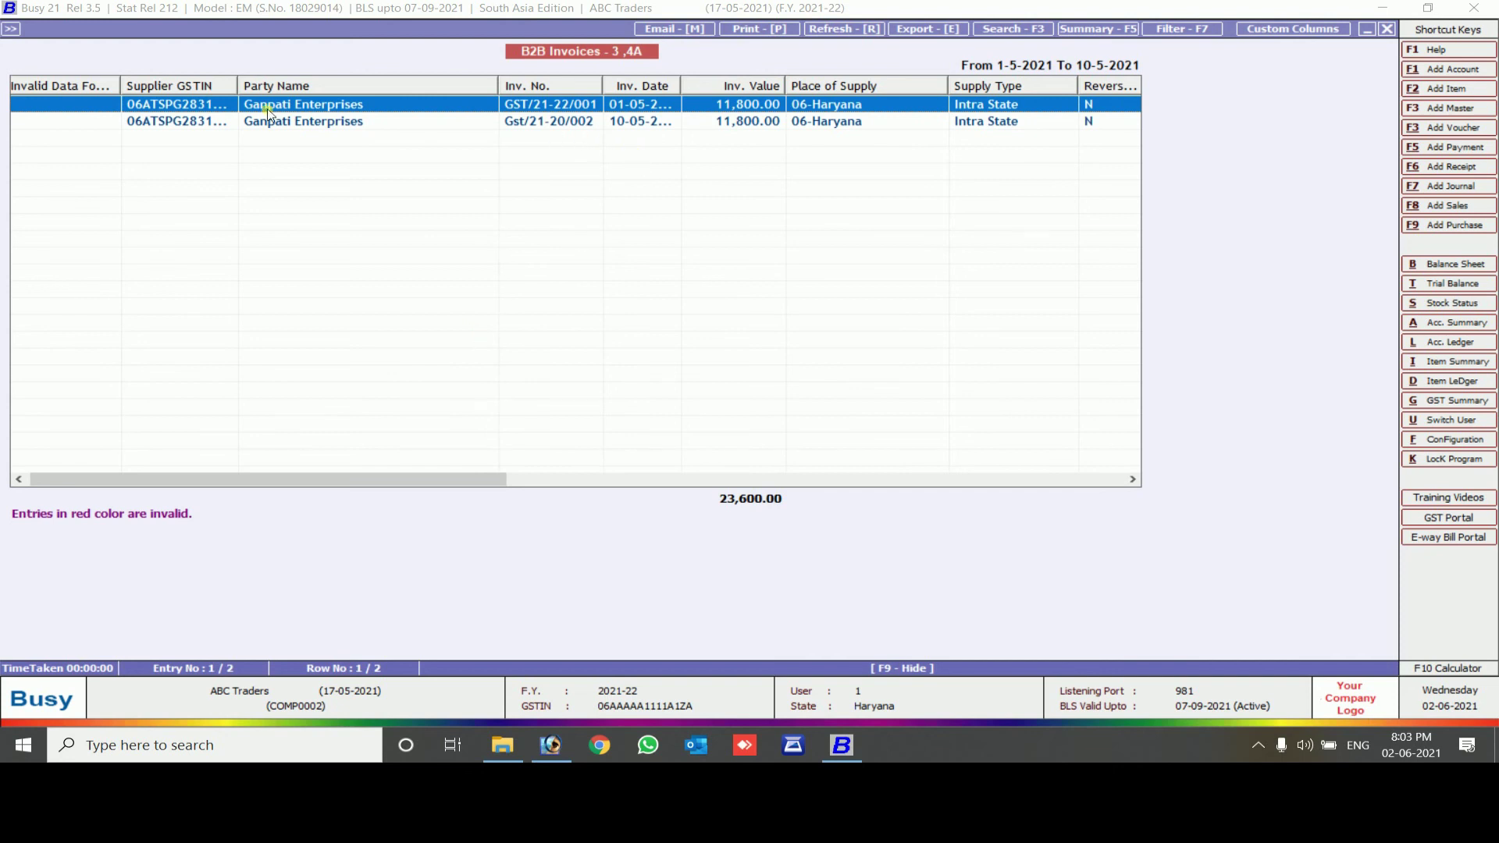
drag(238, 93, 284, 100)
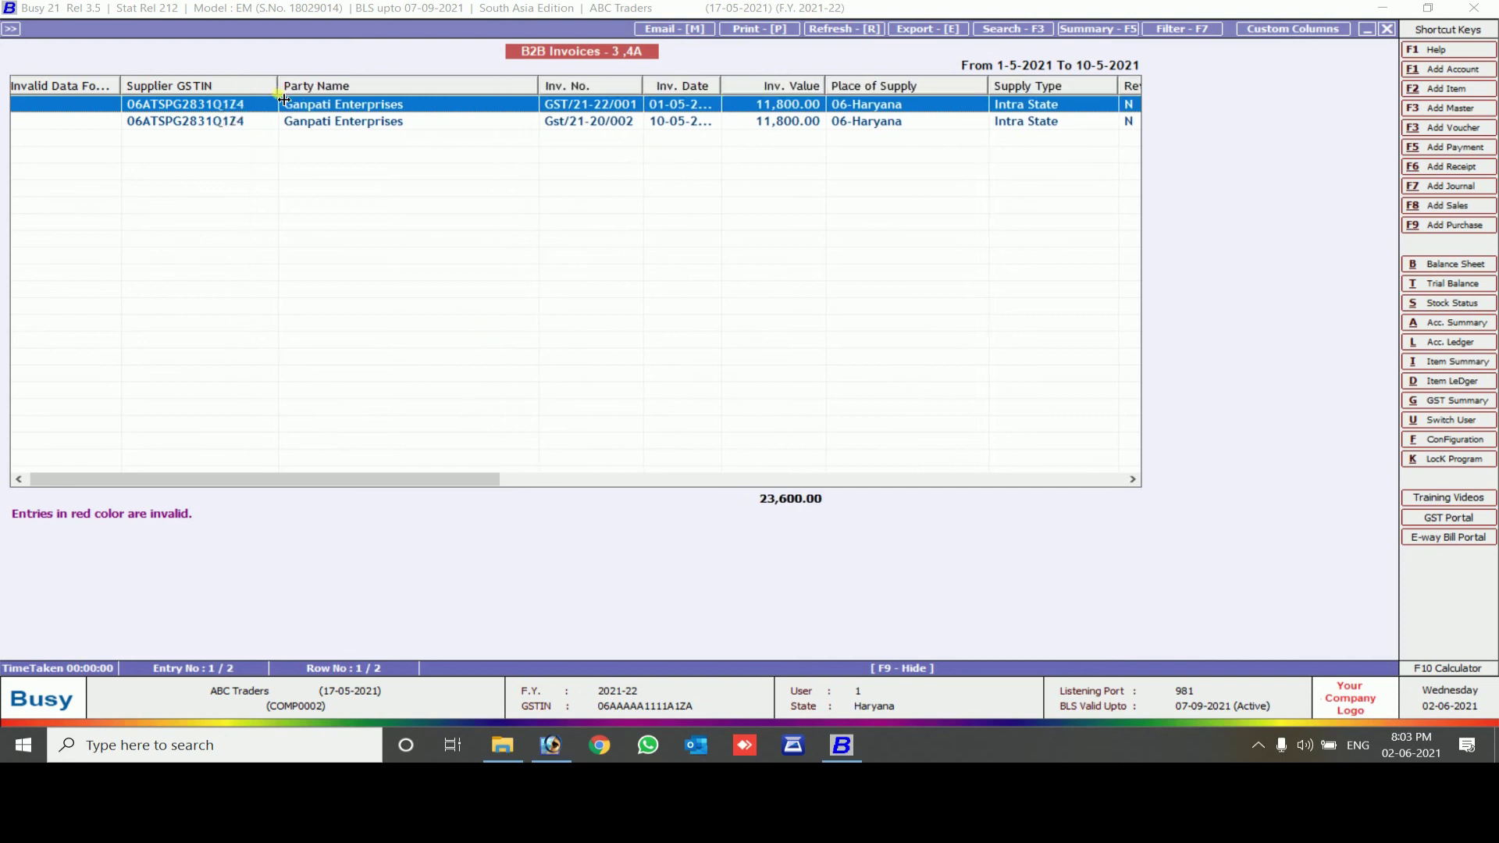
key(Escape)
Load HSN/SAC codes and units for HSN 3803 in the inward HSN Summary, then close GSTR-2
key(Down)
key(Down)
key(Down)
key(Down)
key(Down)
key(Down)
key(Down)
key(Down)
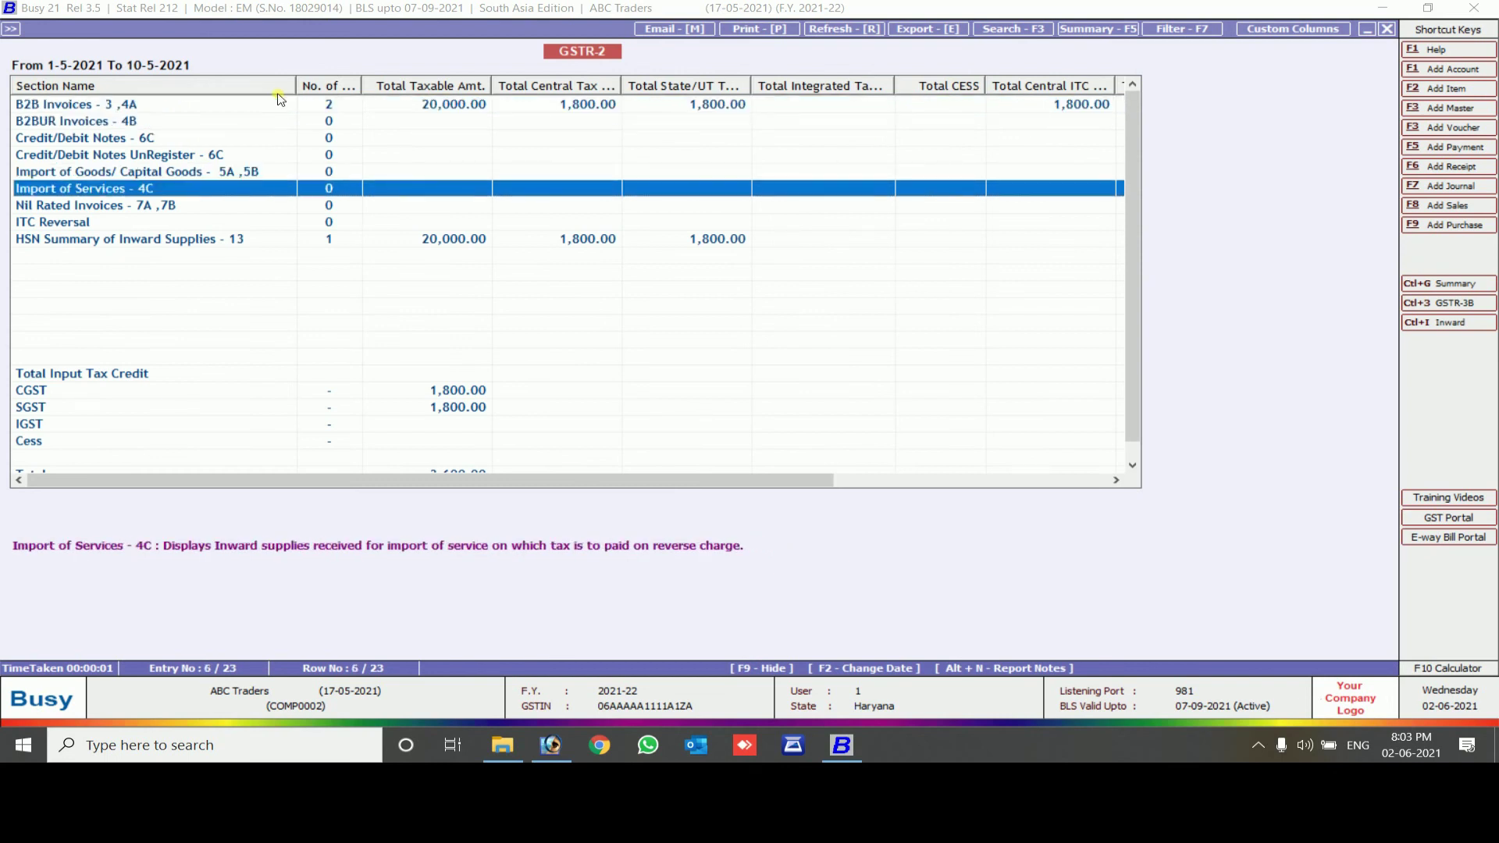
key(Return)
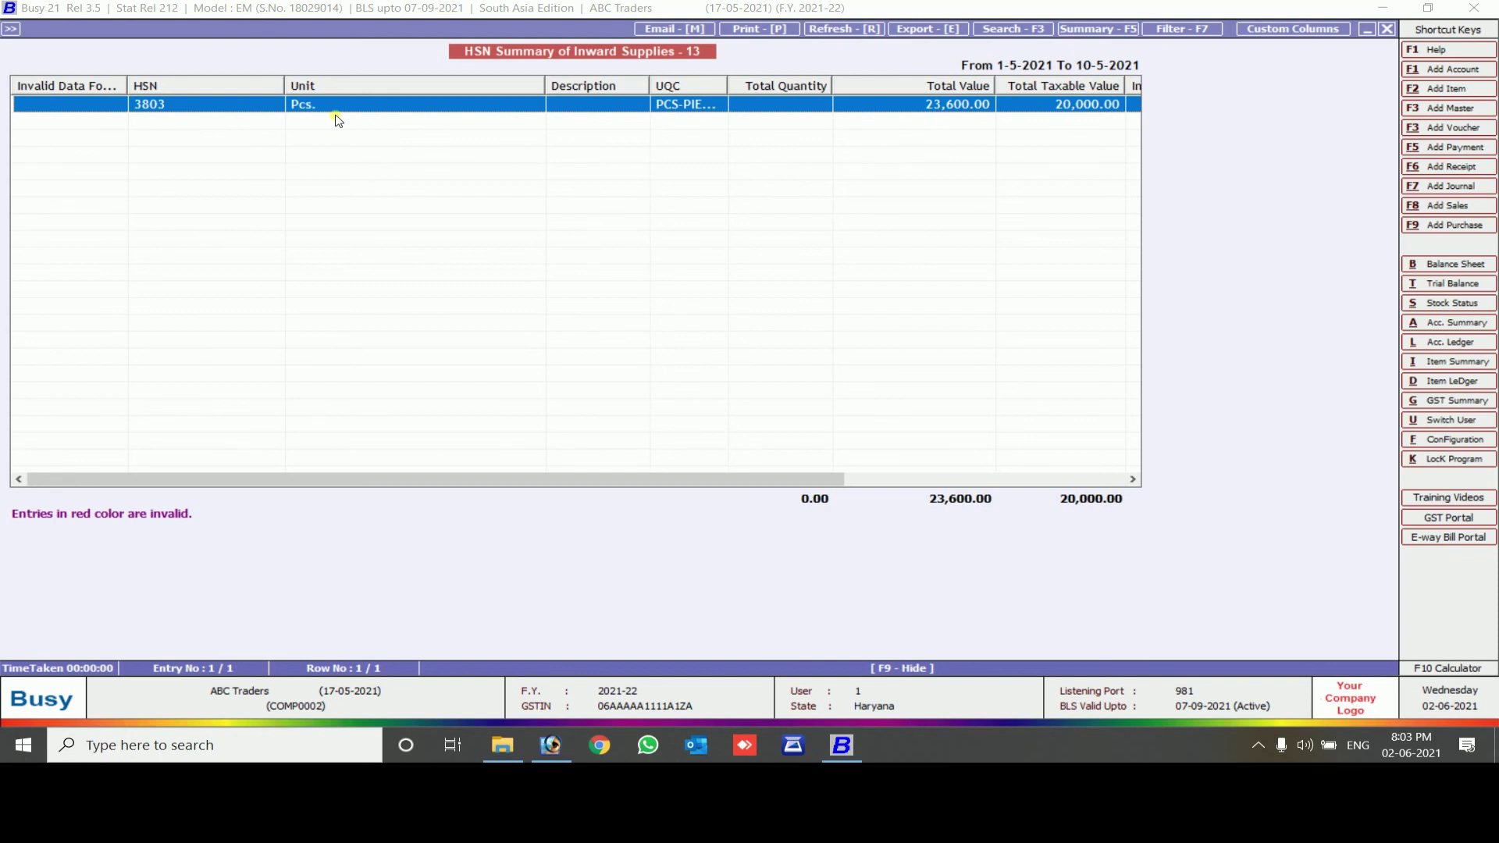
double_click(710, 108)
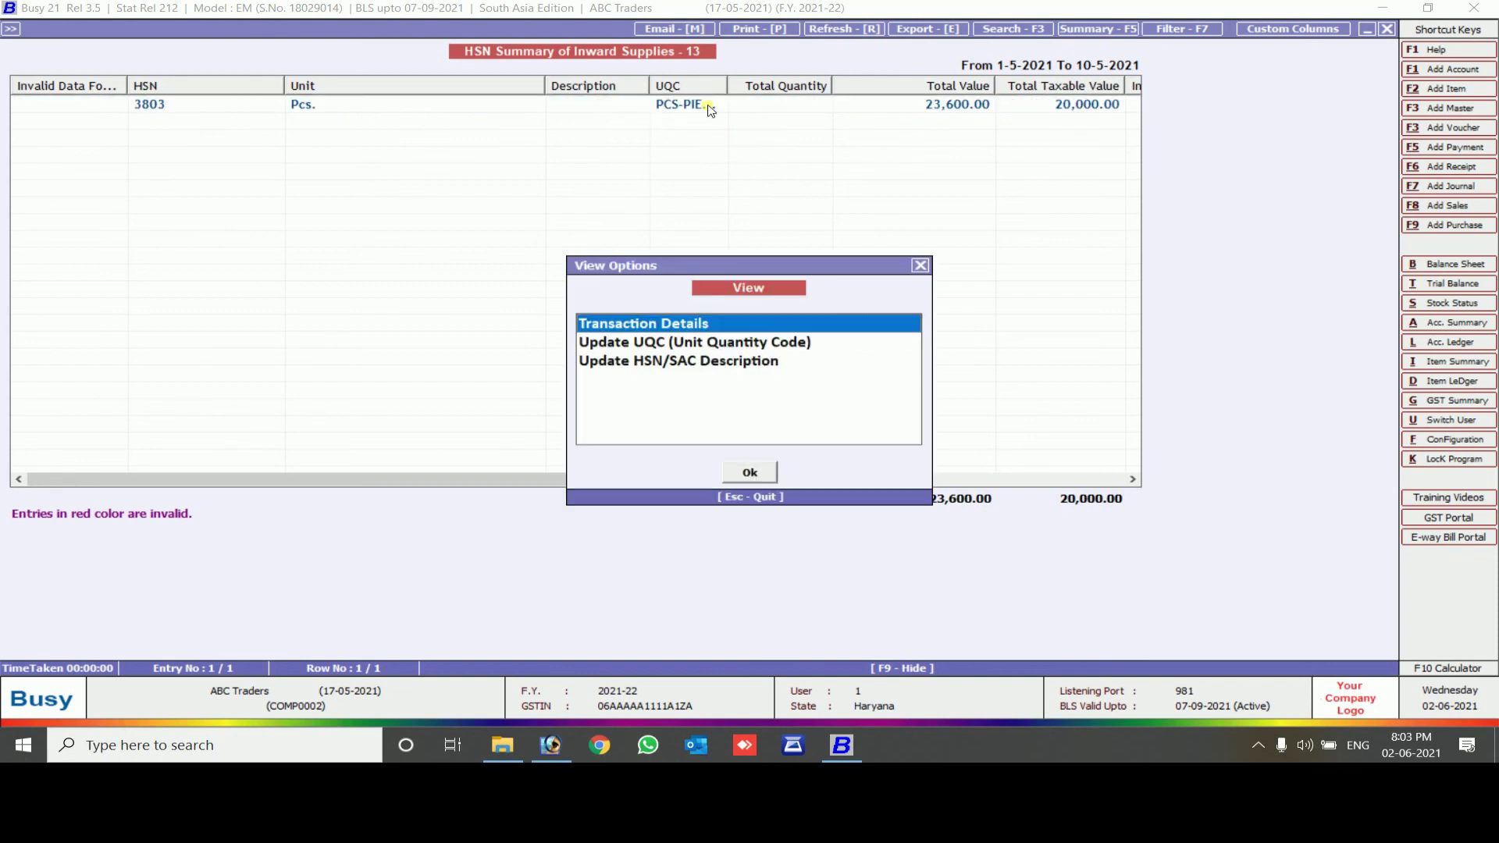
key(Down)
key(Down)
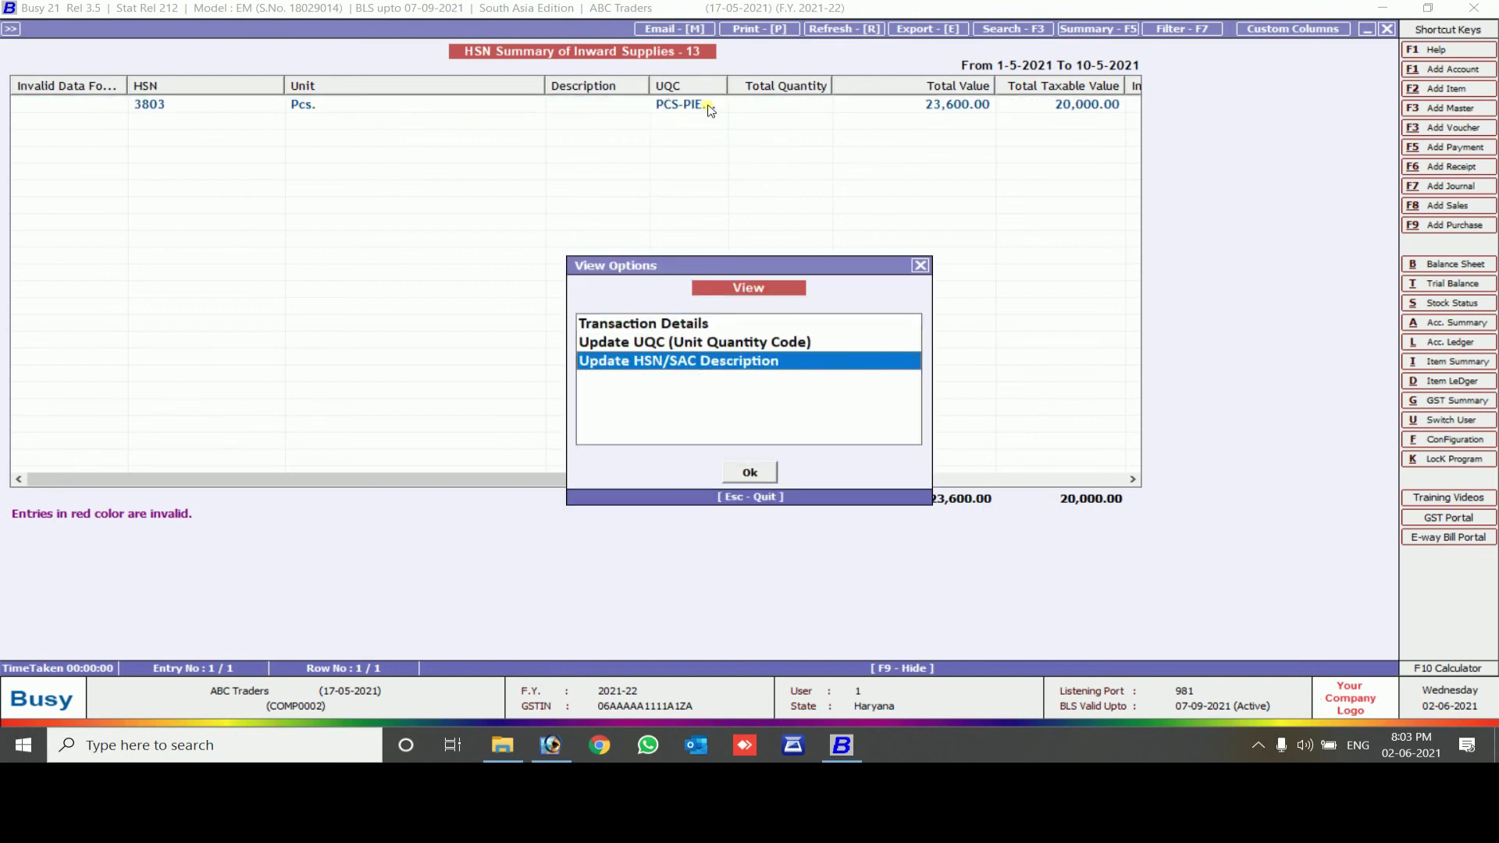
key(Return)
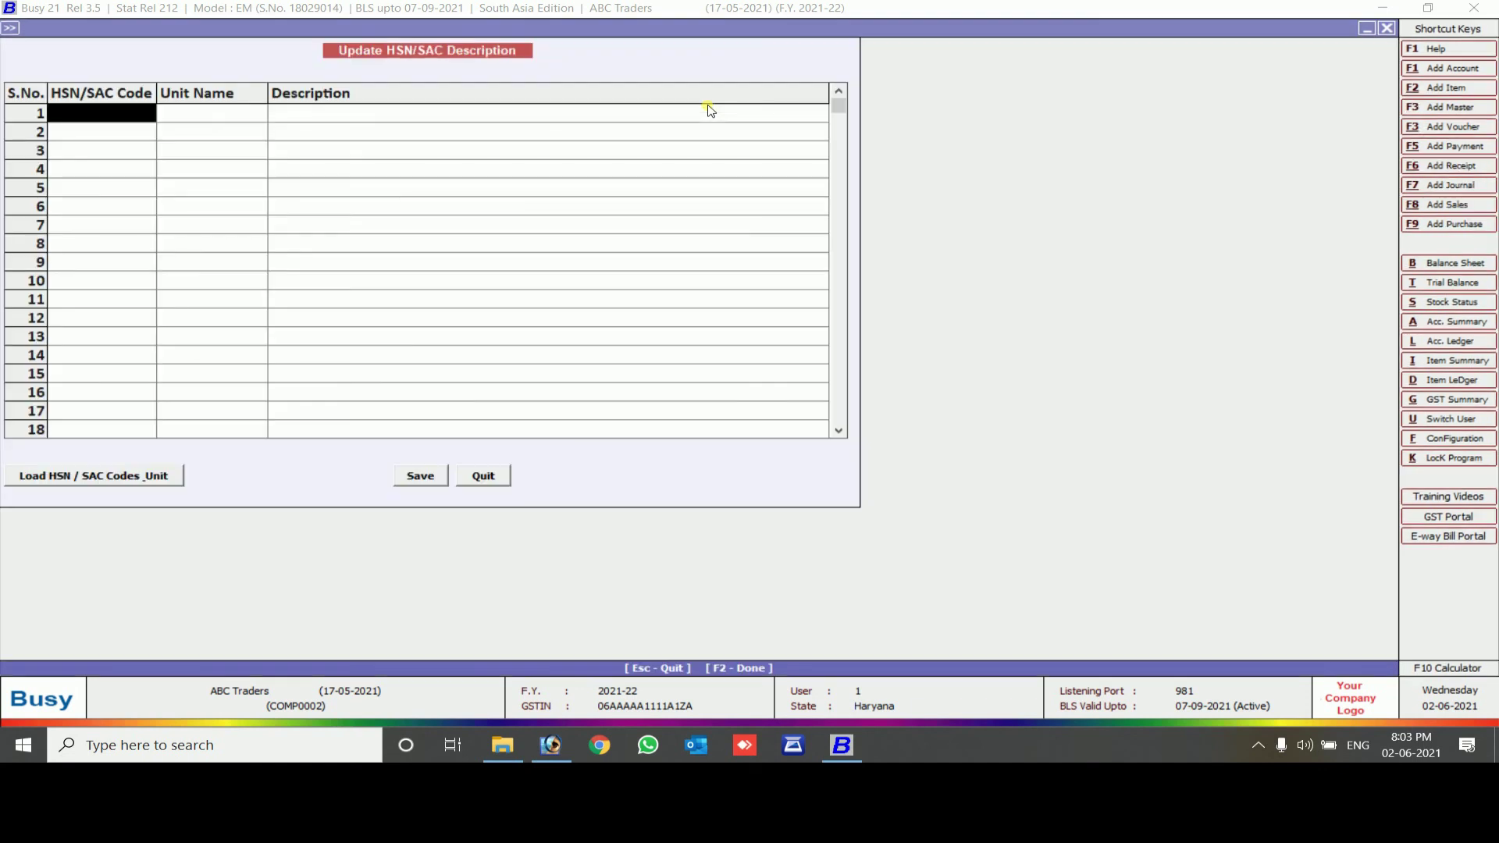
click(86, 478)
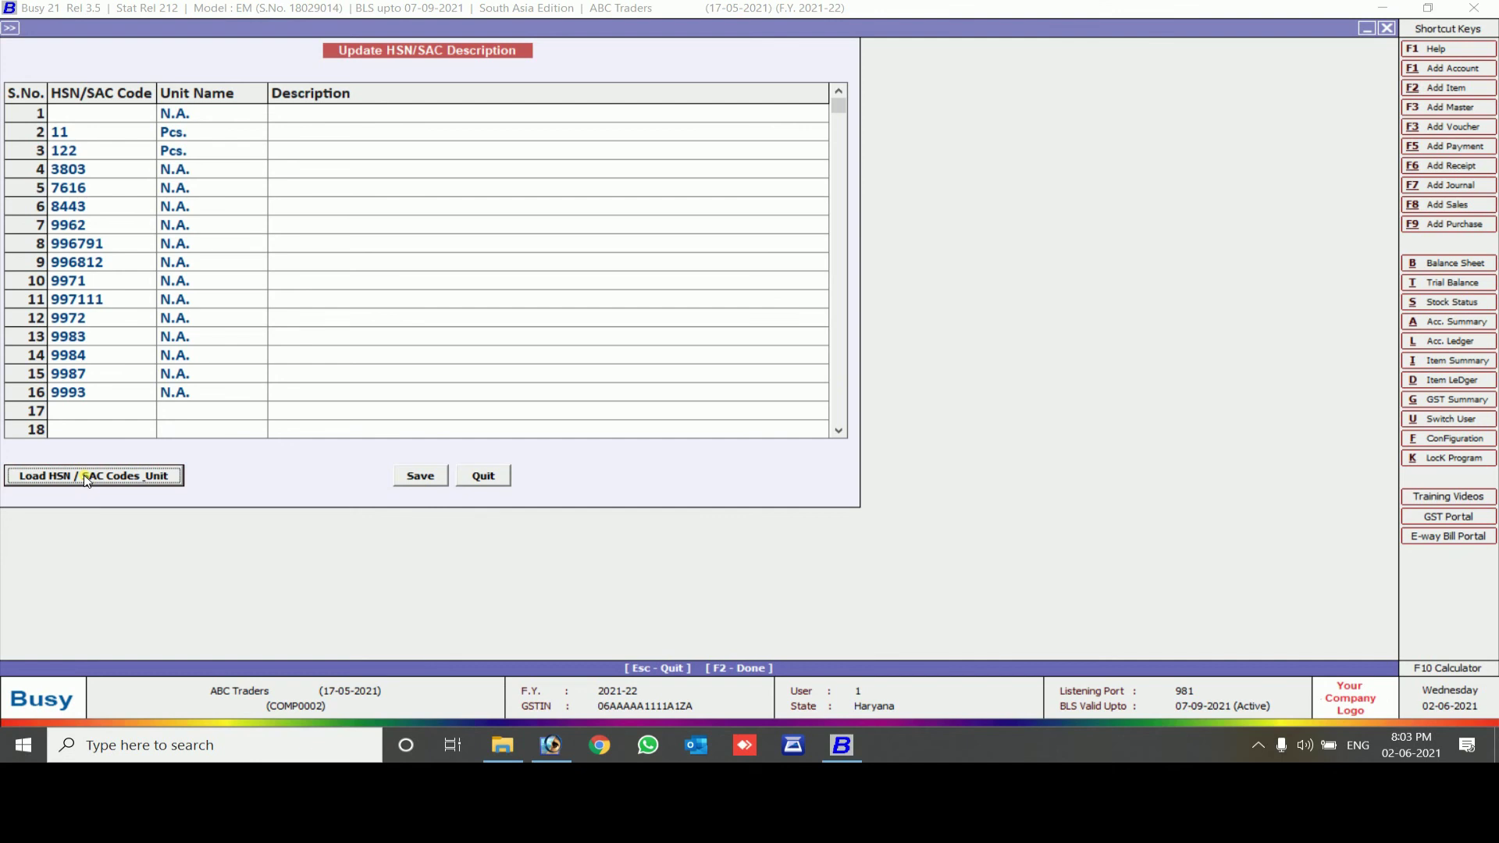
key(Escape)
key(Escape)
key(Escape)
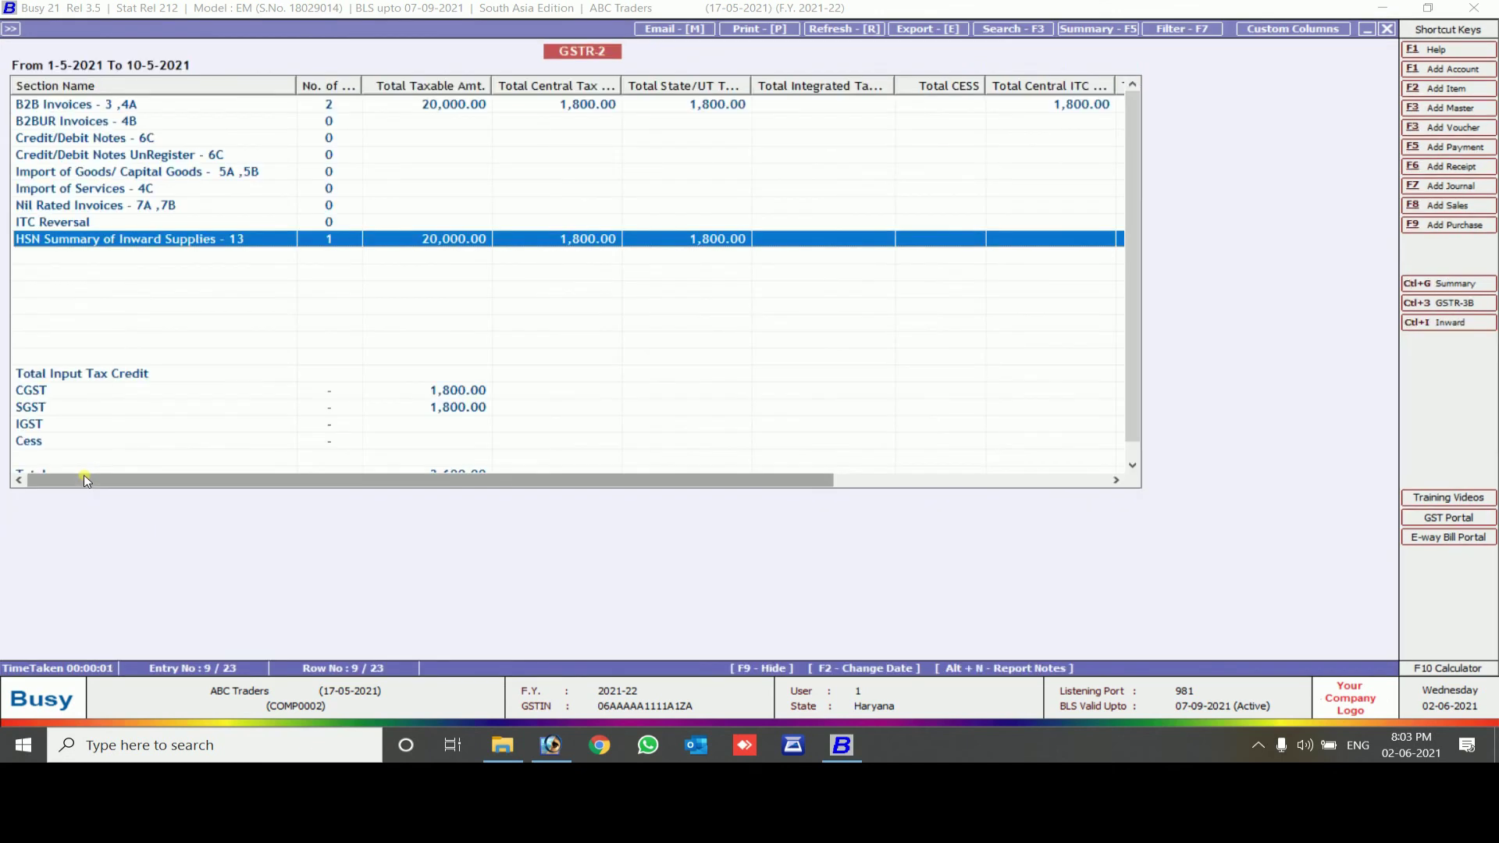
key(Down)
key(Down)
key(Down)
key(Down)
key(Down)
key(Down)
key(Down)
key(Down)
key(Down)
key(Down)
key(Down)
key(Down)
key(Down)
key(Down)
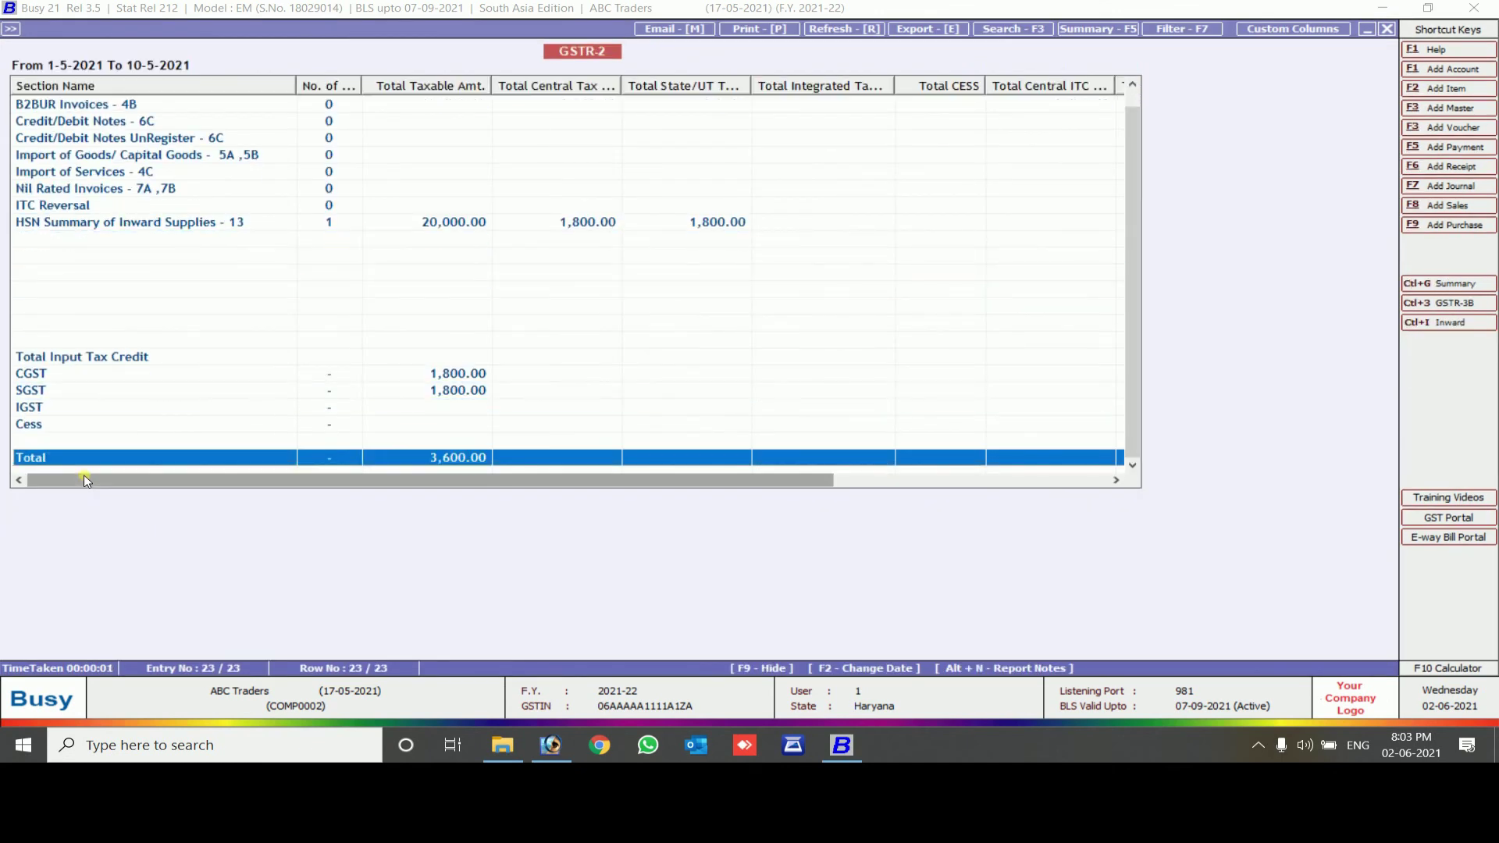
key(Escape)
key(Escape)
key(Escape)
Generate the GSTR-3B report for the first quarter
key(Return)
key(Down)
key(Down)
key(Down)
key(Down)
key(Up)
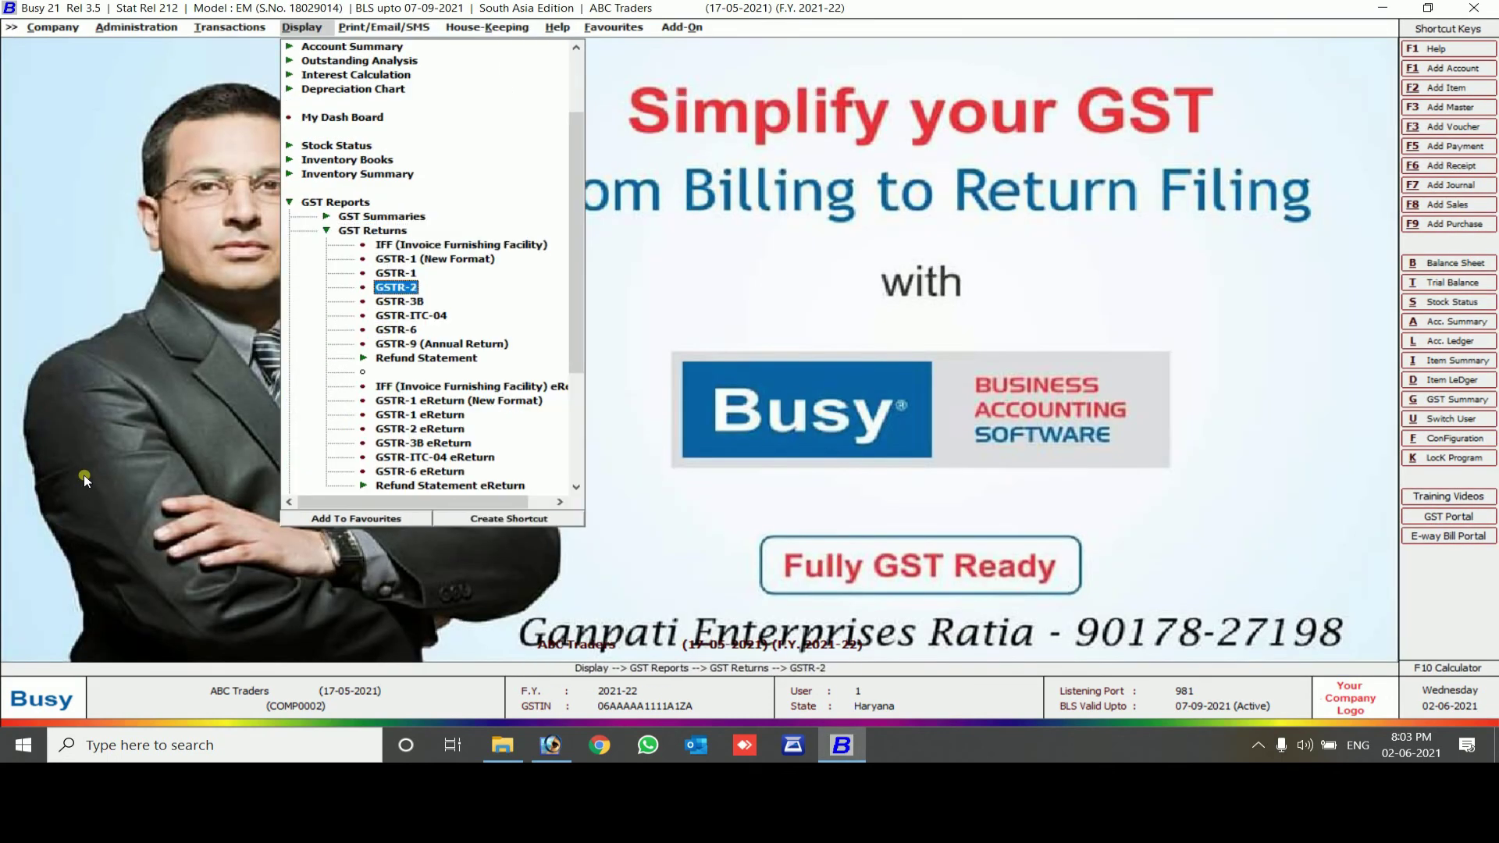
key(Down)
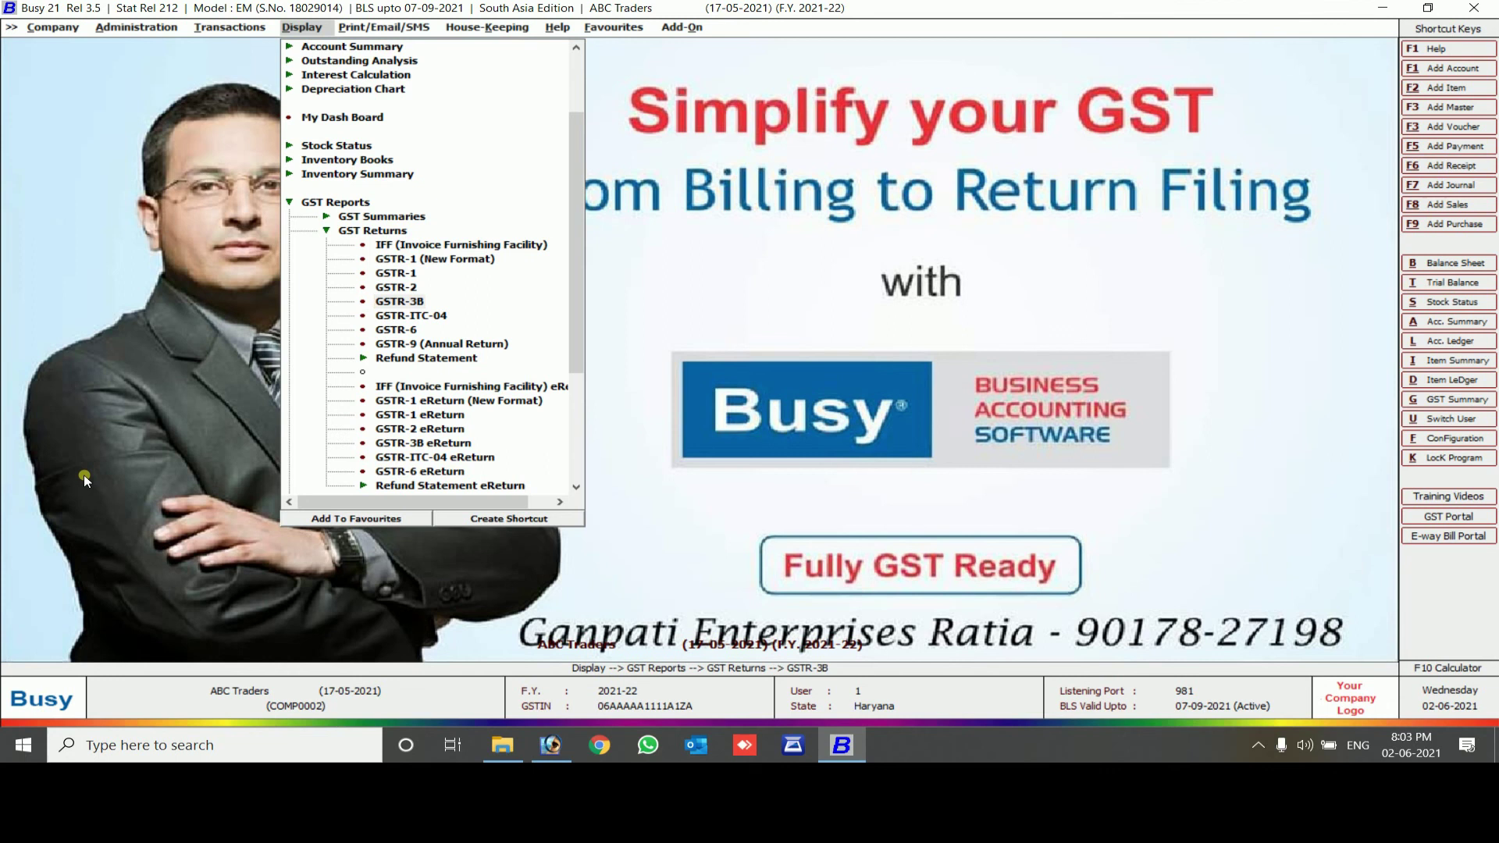
key(Return)
key(Return)
key(Return)
key(Return)
key(Return)
key(Return)
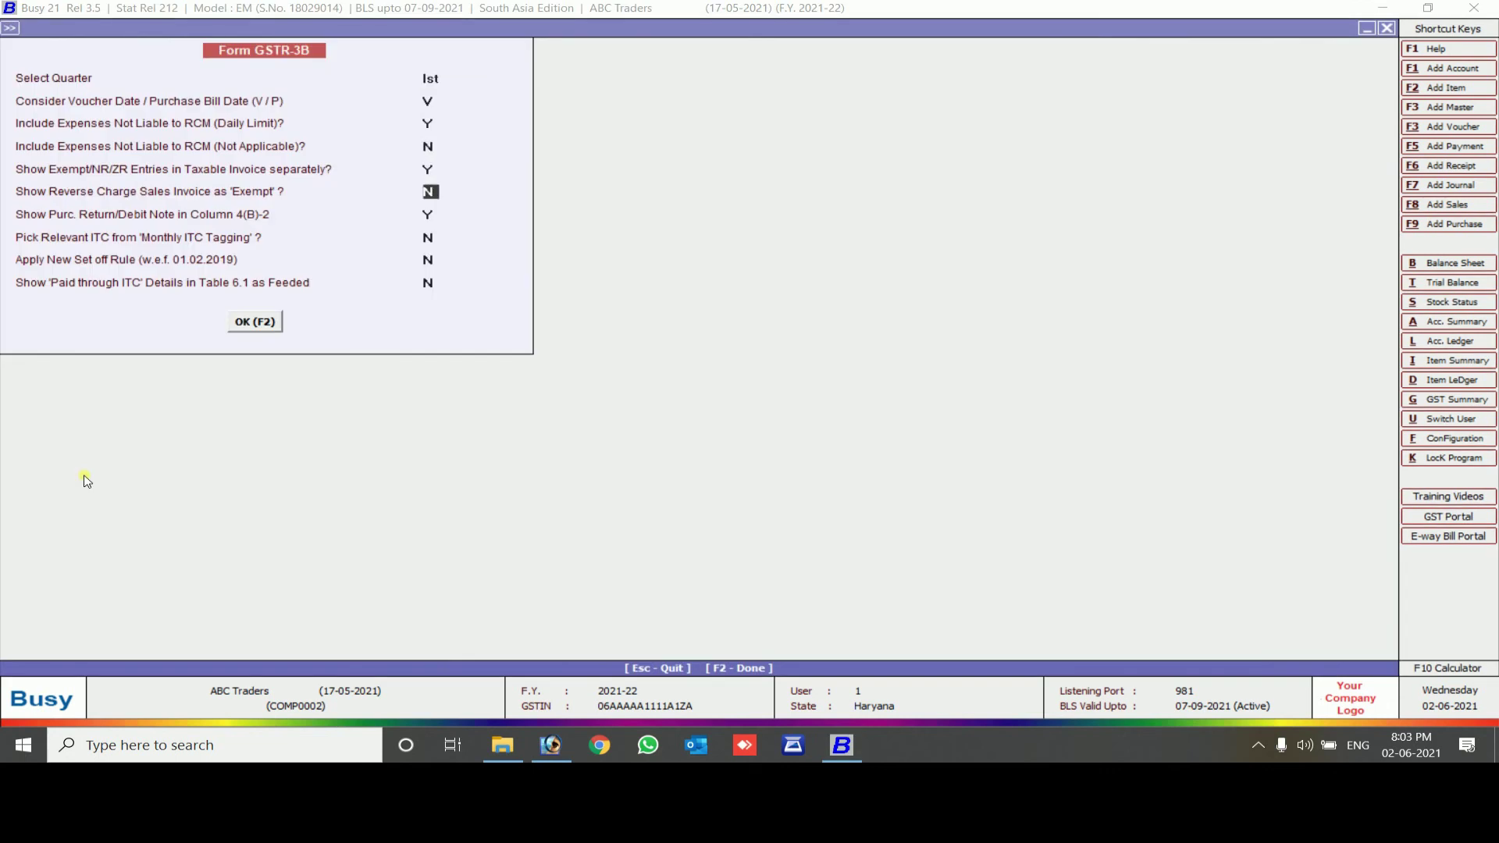
key(F2)
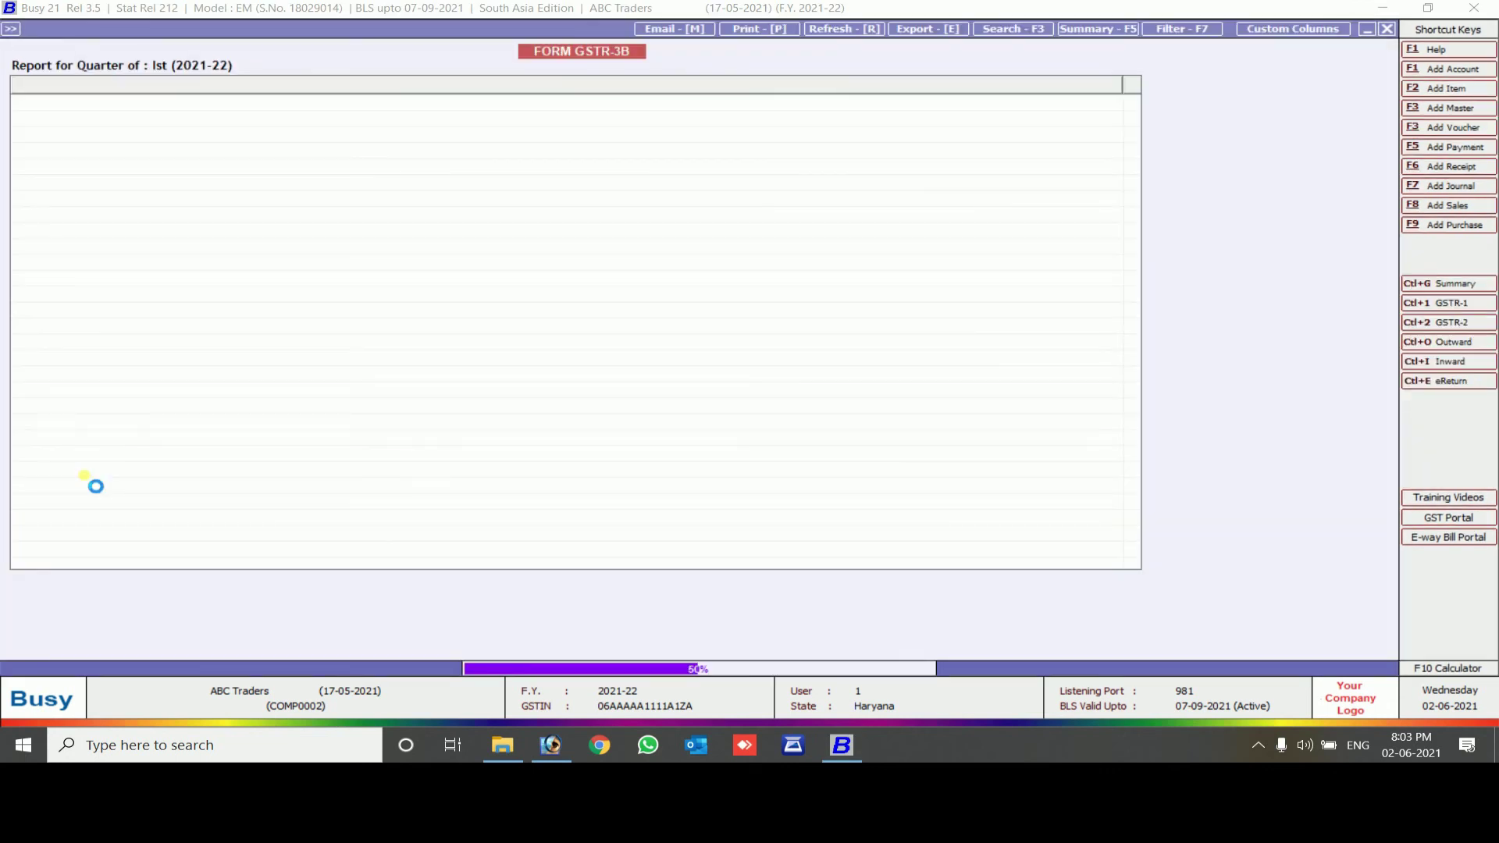
Review the Eligible ITC rows showing 1,800.00 central and state tax
key(Down)
key(Down)
key(Down)
key(Down)
key(Down)
key(Down)
key(Down)
key(Down)
key(Down)
key(Down)
key(Down)
key(Down)
key(Down)
key(Down)
key(Down)
key(Down)
key(Down)
key(Down)
key(Down)
key(Down)
key(Down)
key(Down)
key(Down)
key(Down)
key(Down)
key(Down)
key(Down)
key(Down)
key(Down)
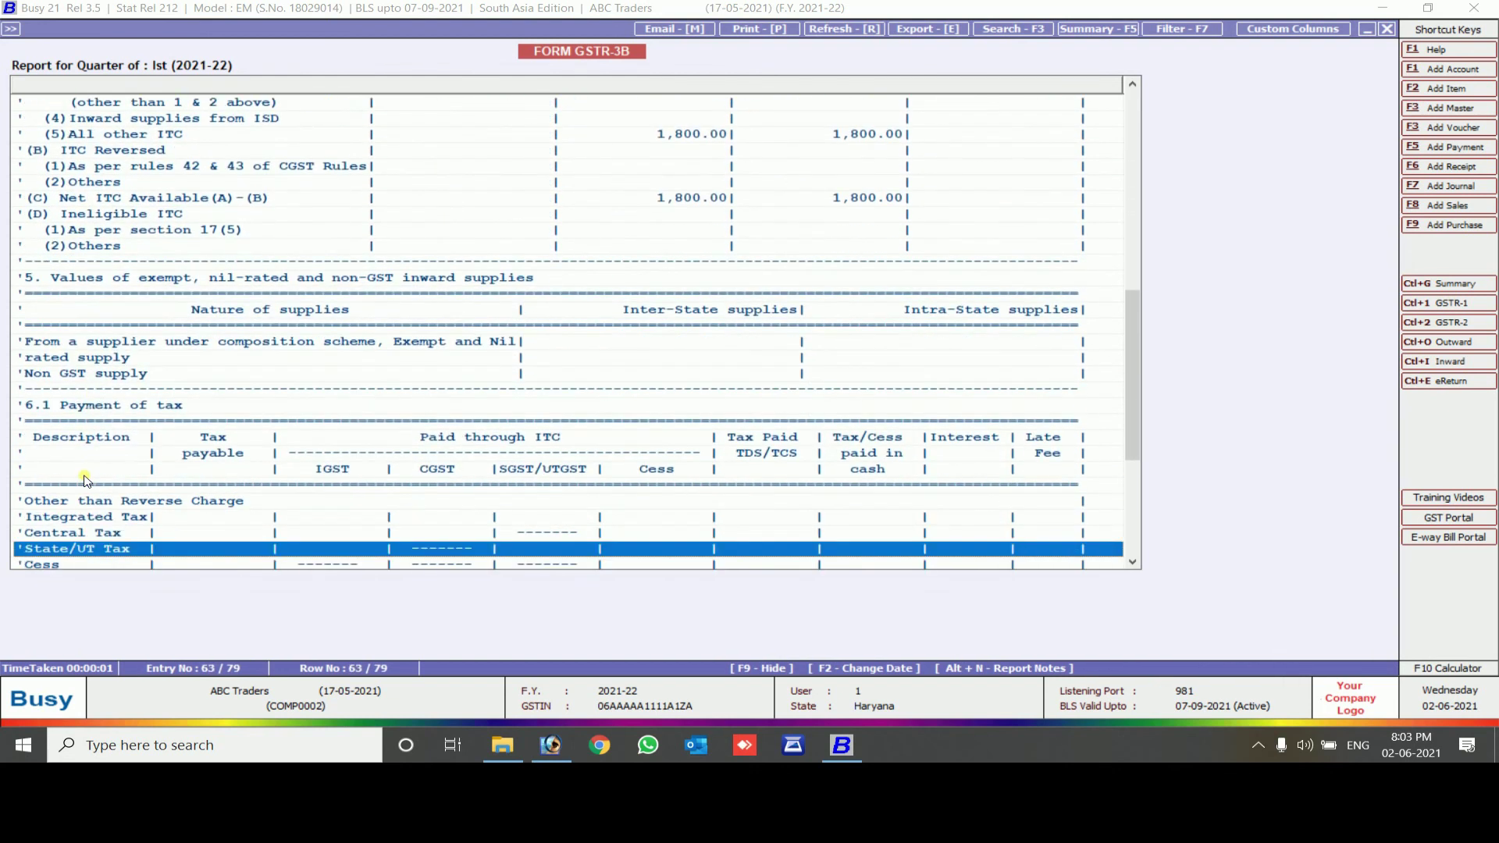
key(Down)
key(Down)
key(Down)
key(Down)
key(Down)
key(Down)
key(Down)
key(Down)
key(Down)
key(Down)
key(Down)
key(Down)
key(Down)
key(Down)
key(Down)
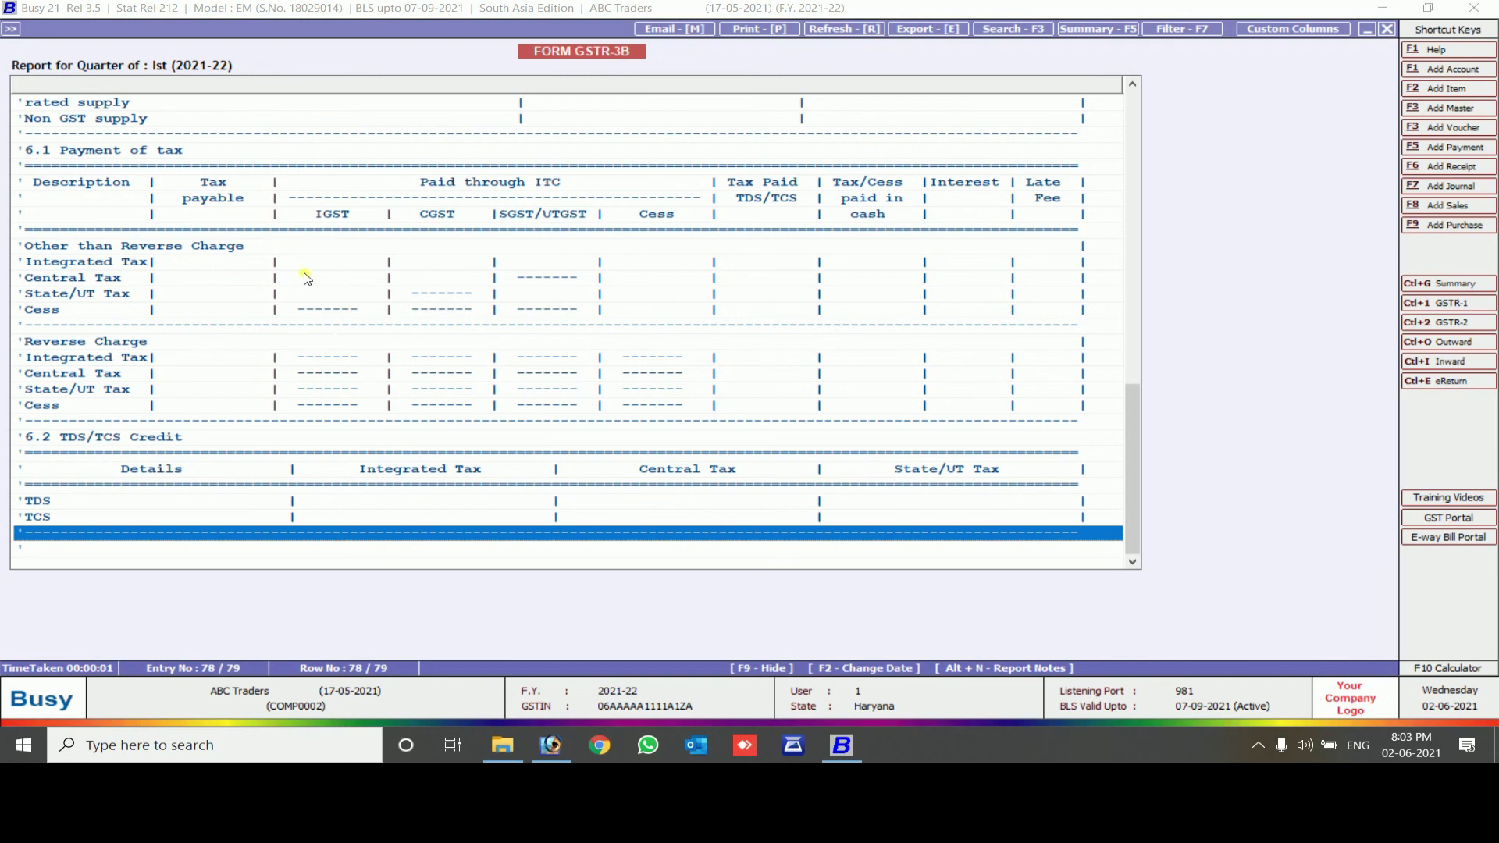
key(Up)
key(Down)
key(Down)
key(Up)
key(Up)
key(Up)
key(Up)
key(Up)
key(Up)
key(Up)
key(Up)
key(Up)
key(Up)
key(Up)
key(Up)
key(Up)
key(Up)
key(Up)
key(Up)
key(Up)
key(Up)
key(Up)
key(Up)
key(Up)
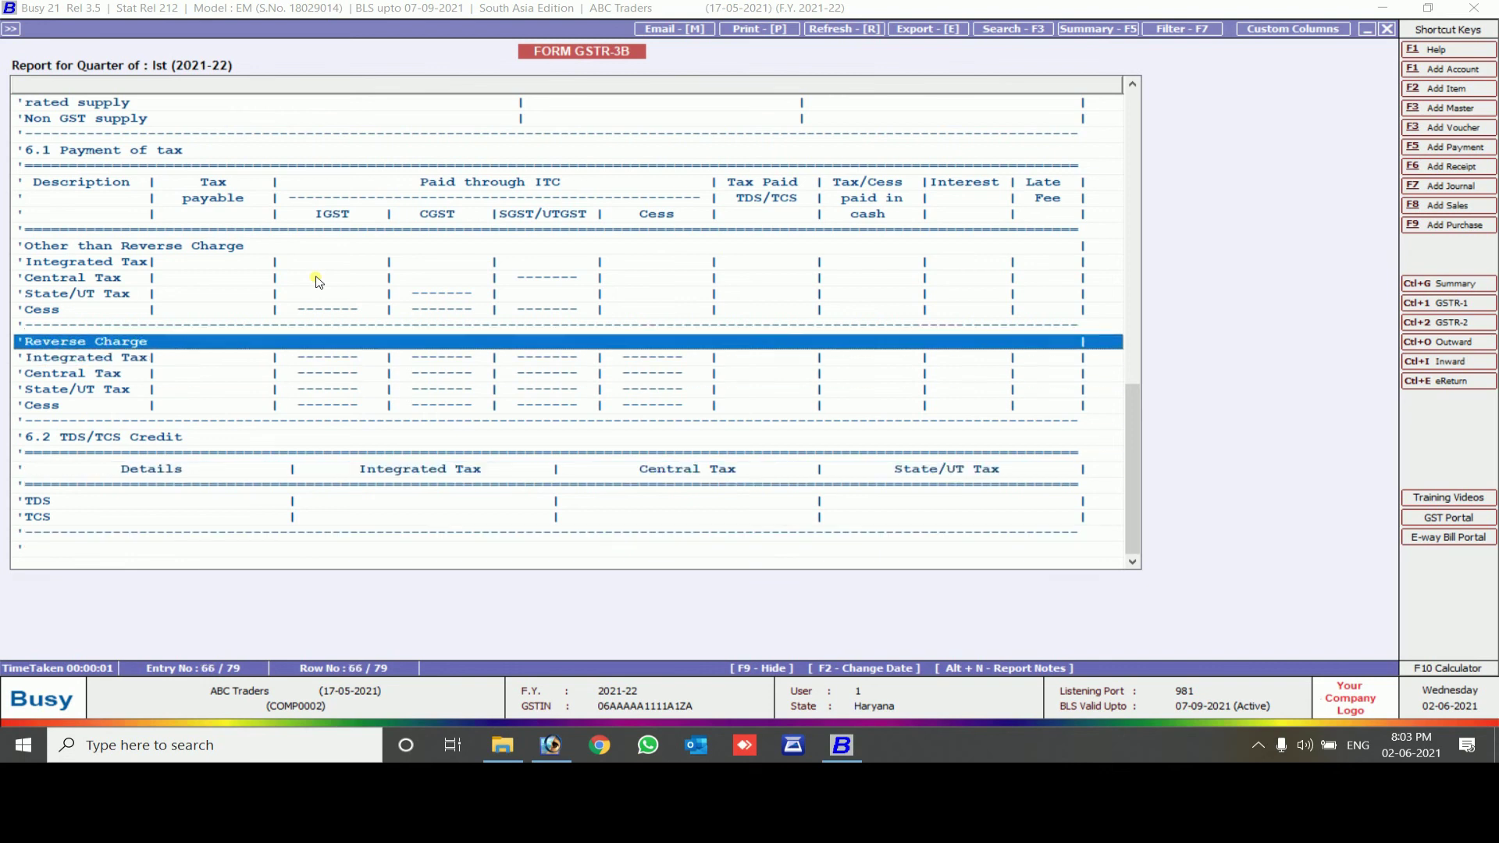
key(Up)
key(Down)
key(Down)
key(Down)
key(Down)
key(Down)
key(Down)
key(Down)
key(Down)
key(Down)
key(Down)
key(Down)
key(Down)
key(Down)
key(Down)
key(Down)
key(Down)
key(Down)
key(Down)
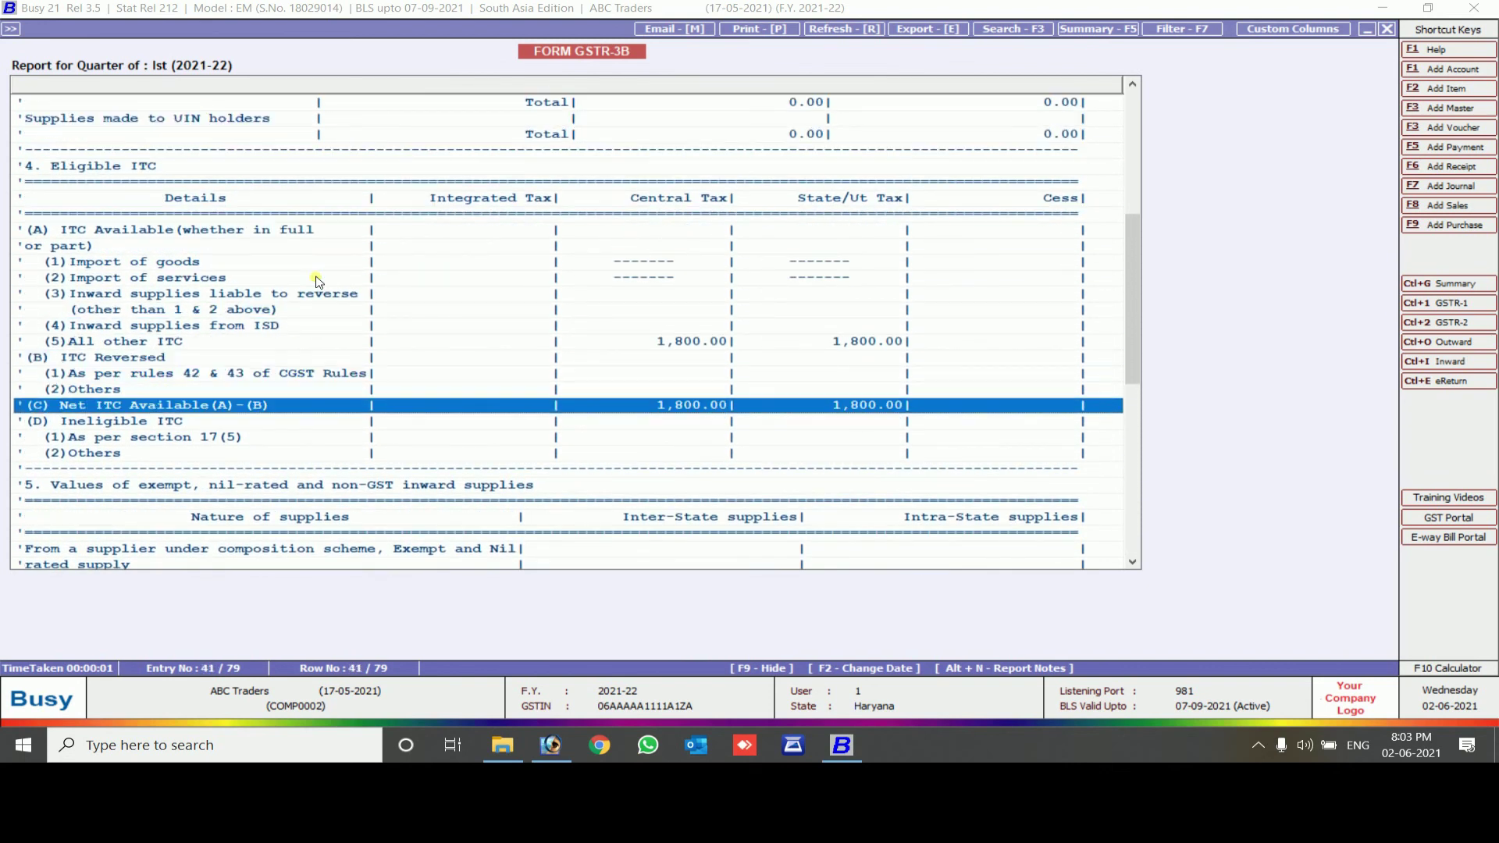
key(Up)
key(Up)
key(Up)
key(Up)
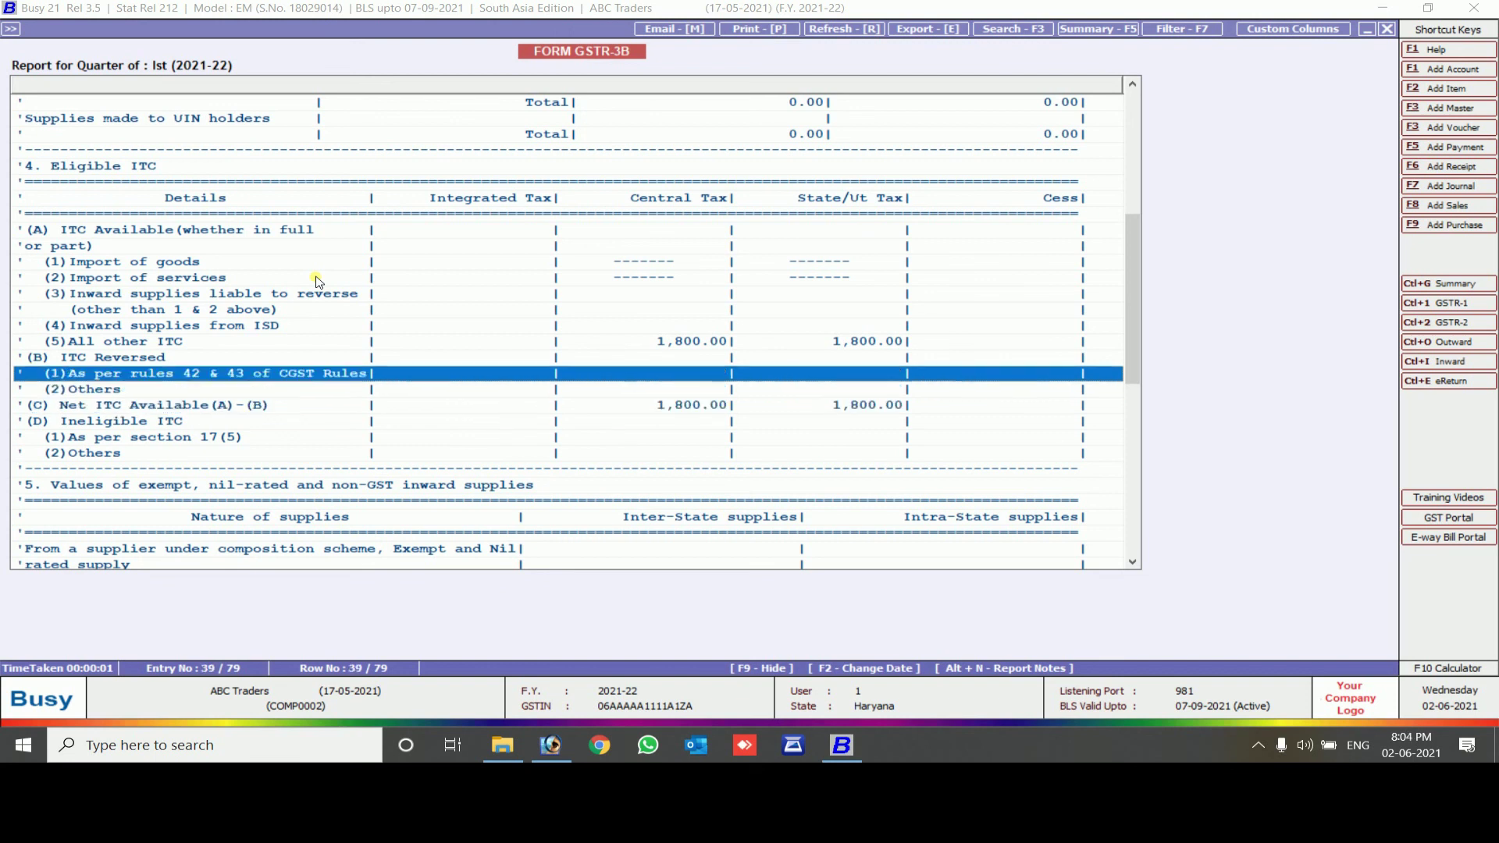
key(Return)
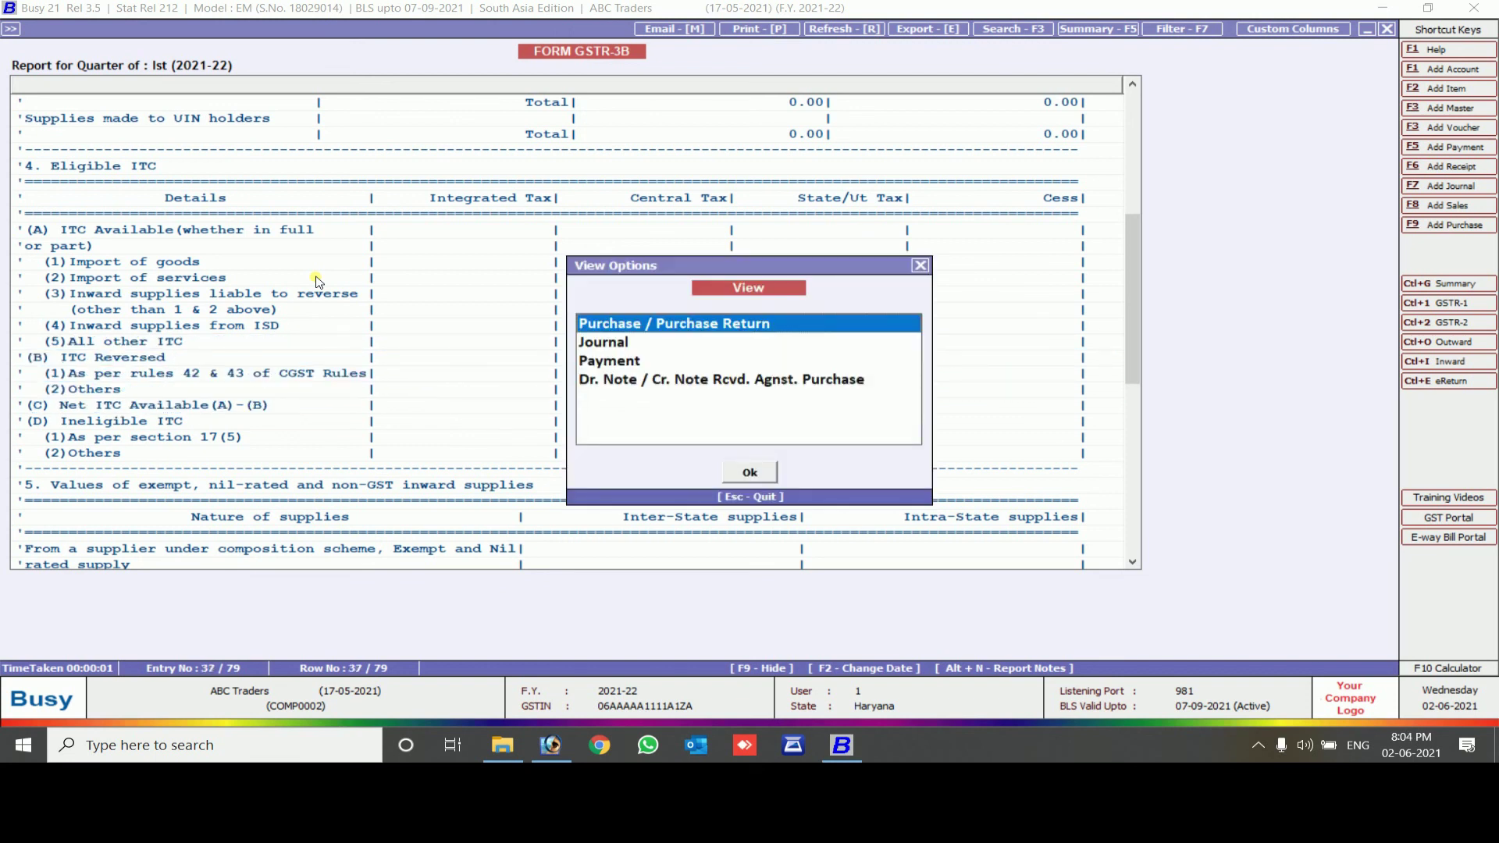
key(Escape)
Bring up the print settings to print the report As it is From Grid
key(Return)
key(Return)
key(Escape)
key(Return)
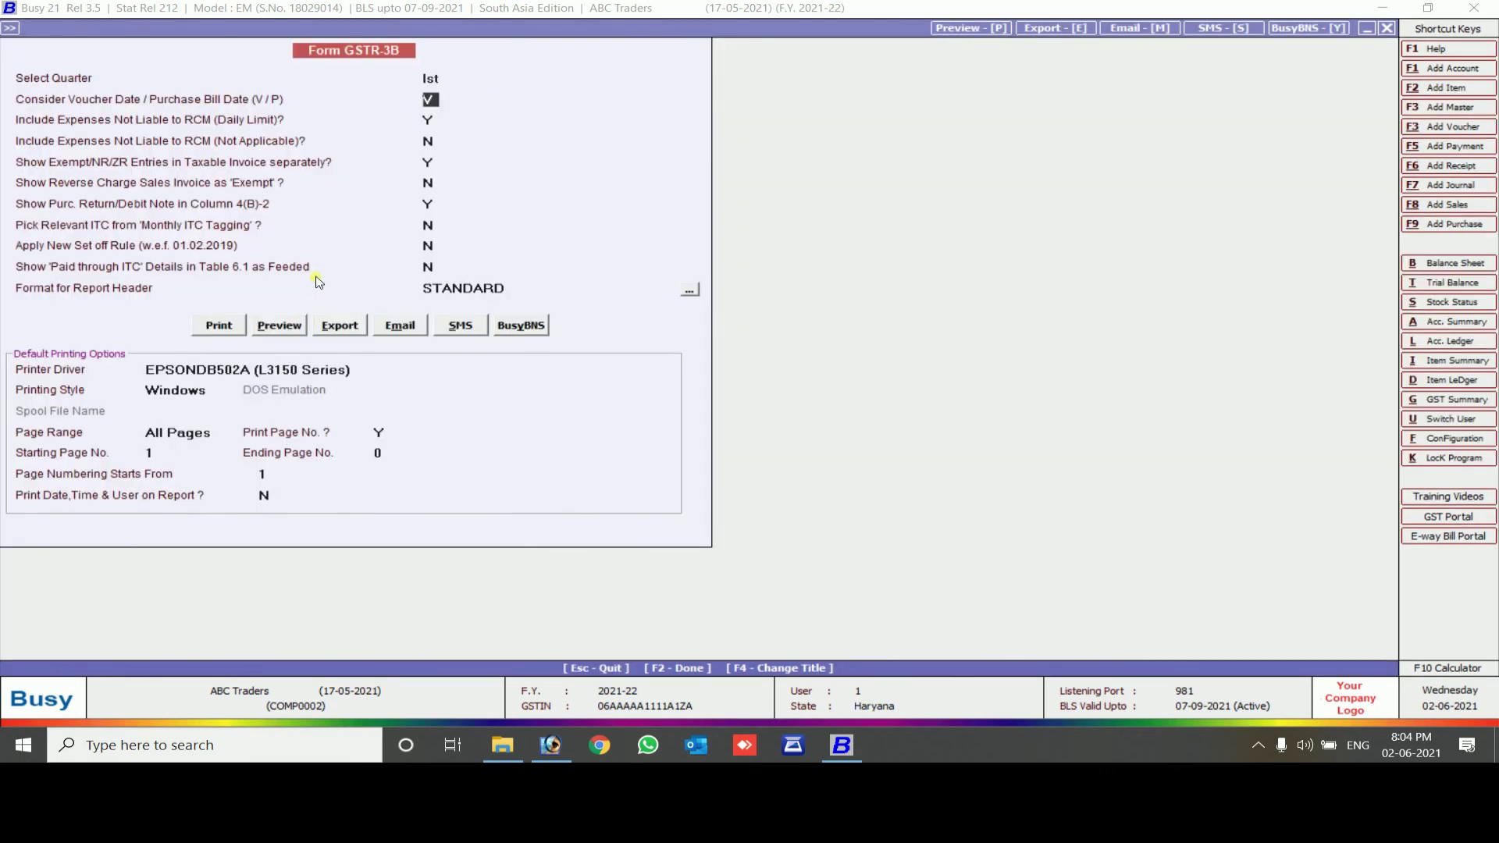
Review pages 1 and 2 of the Form GSTR-3B print preview, then return to the report
click(280, 334)
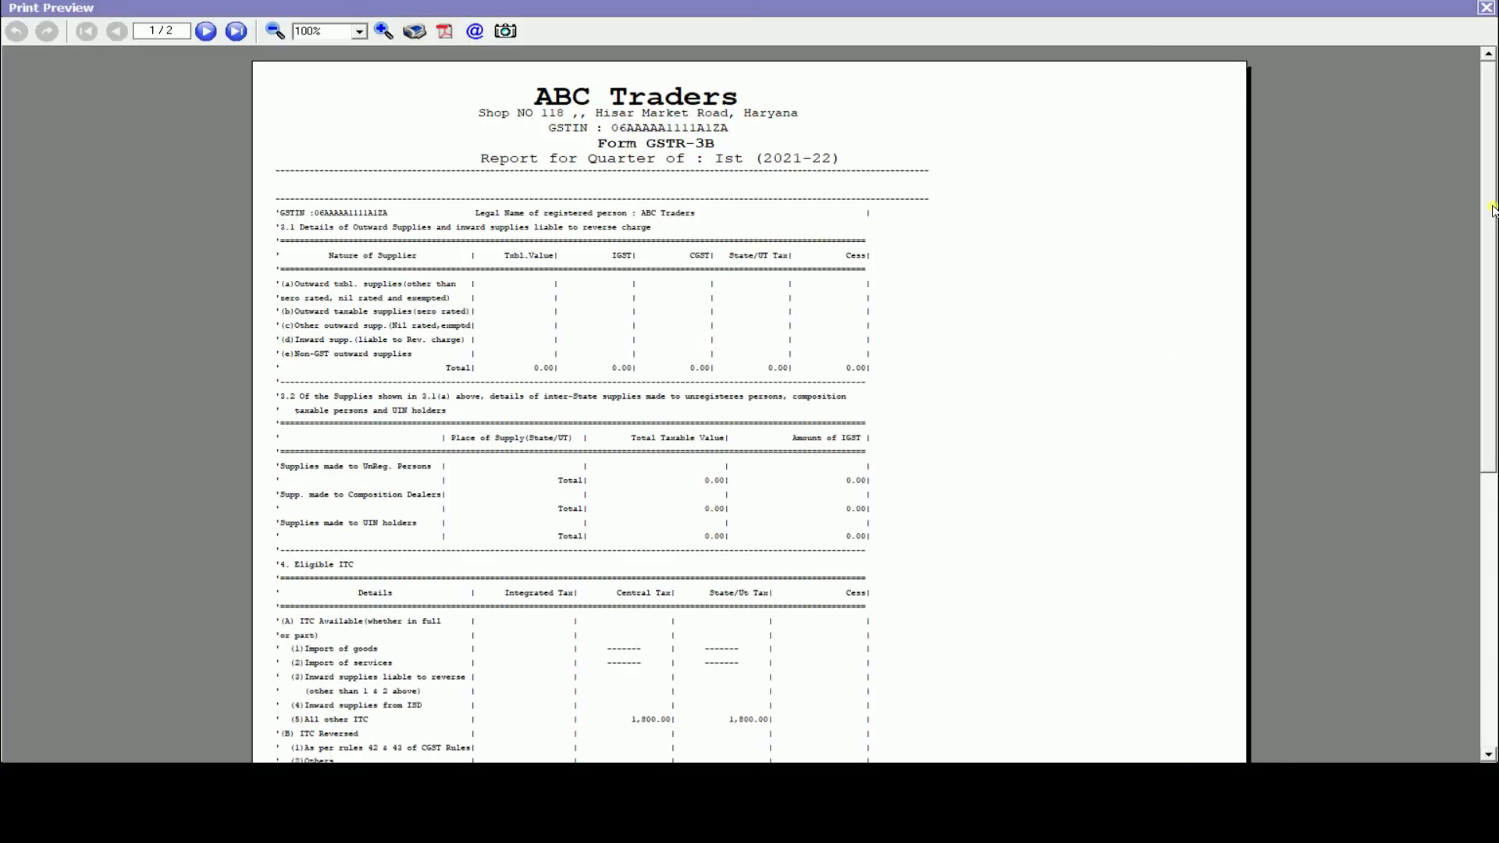
drag(1492, 209, 1488, 367)
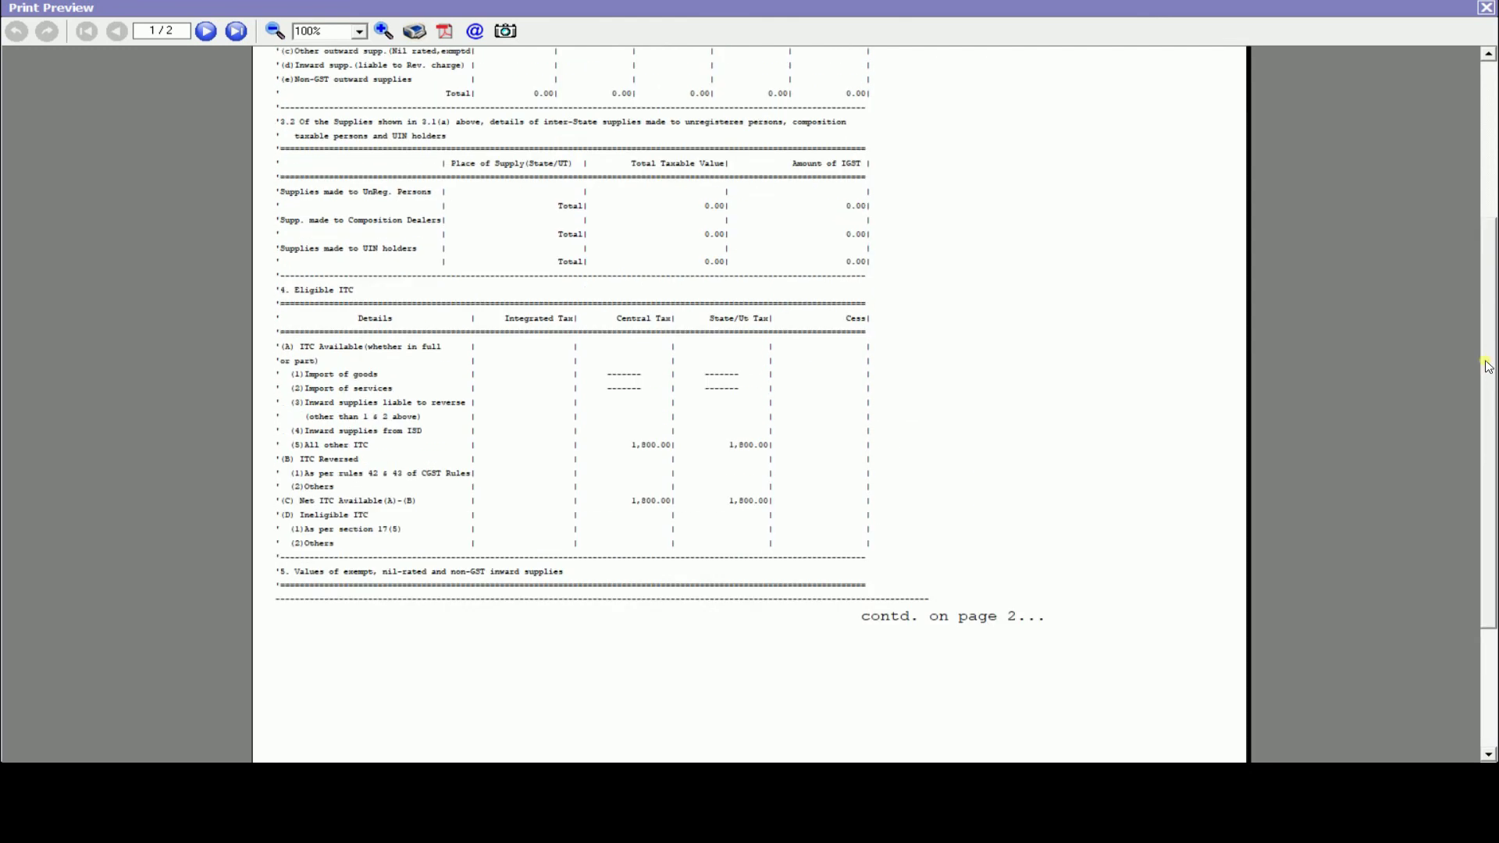
click(216, 33)
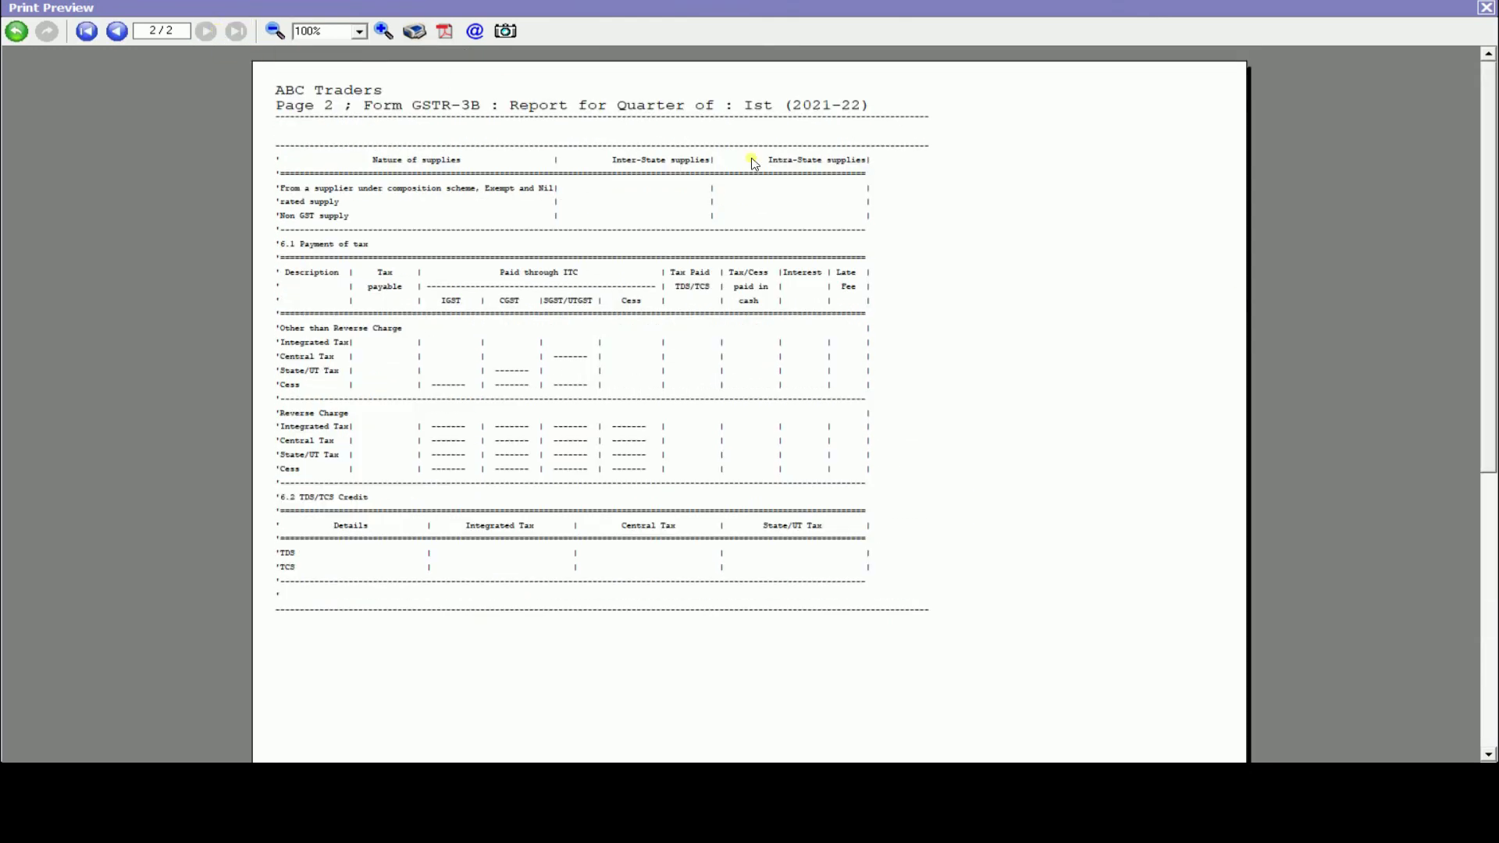
click(1492, 7)
key(Escape)
key(Escape)
key(Escape)
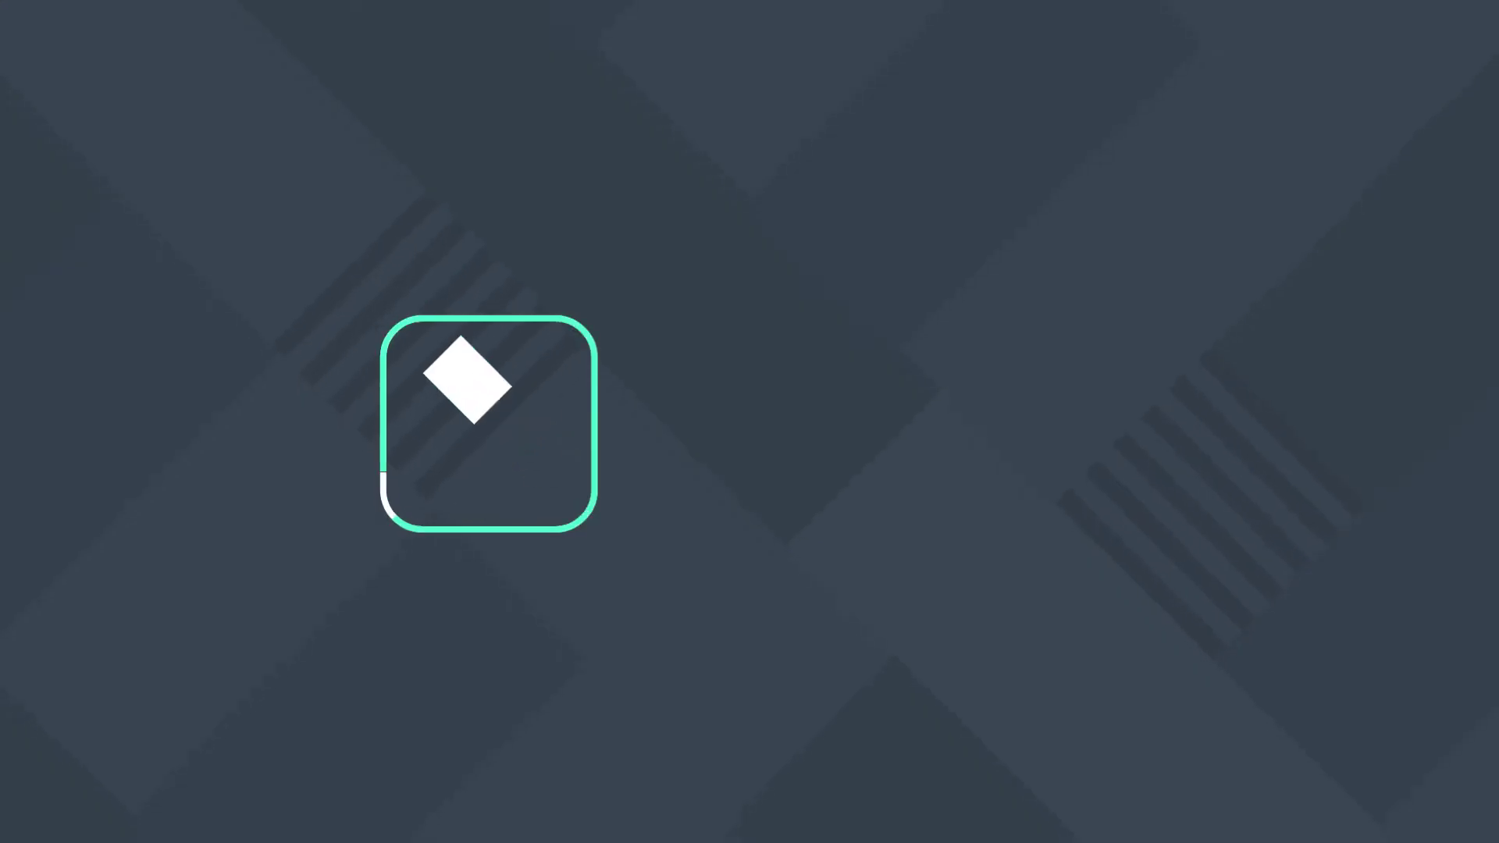